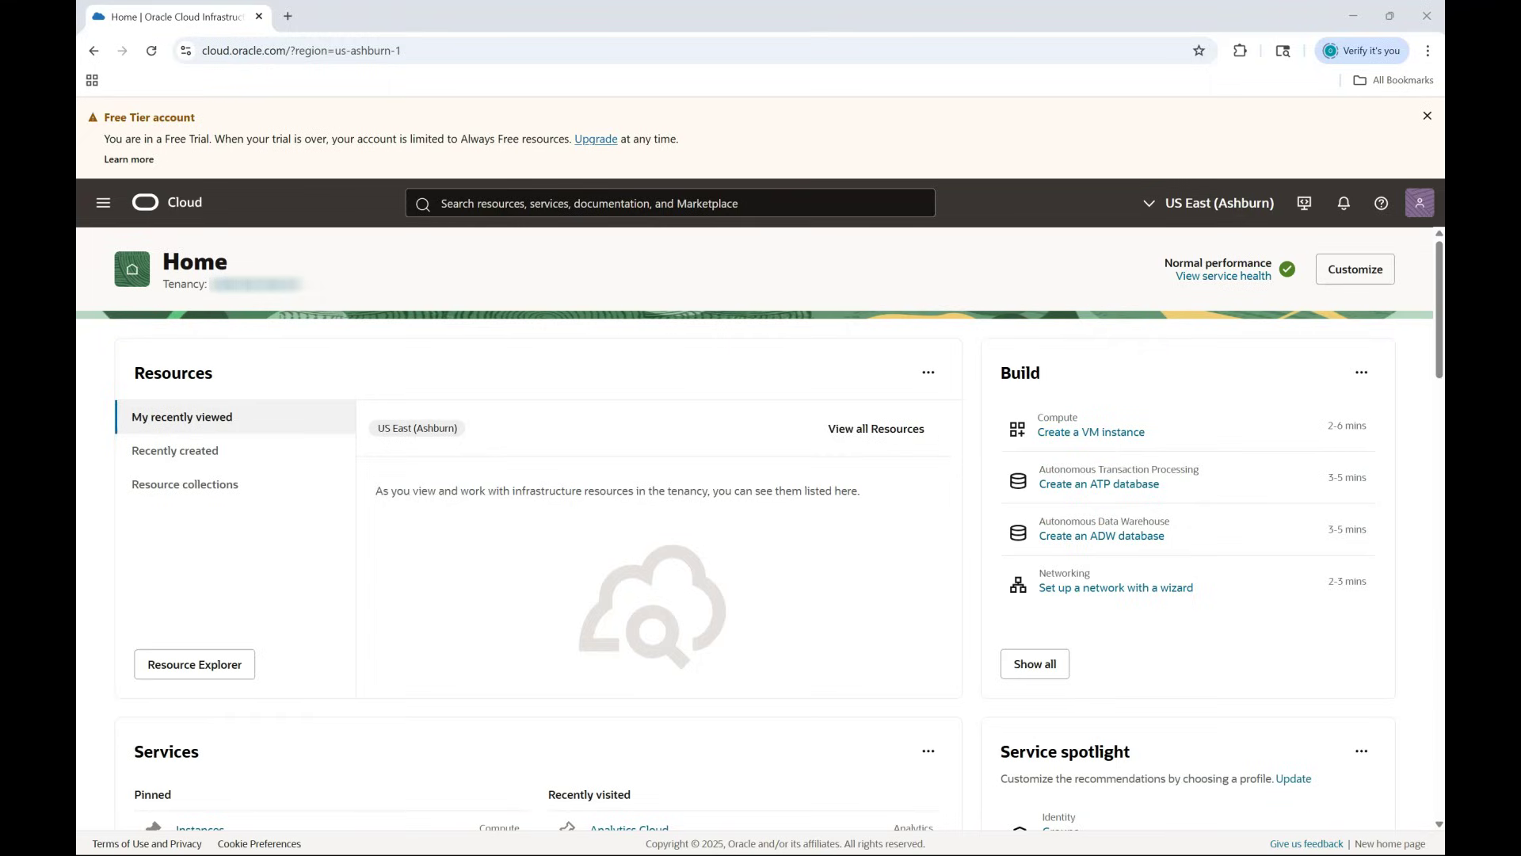
Start a new integration instance from the Developer Services Integration page and name it OracleCloudERPChannelOICInstance
left_click(103, 208)
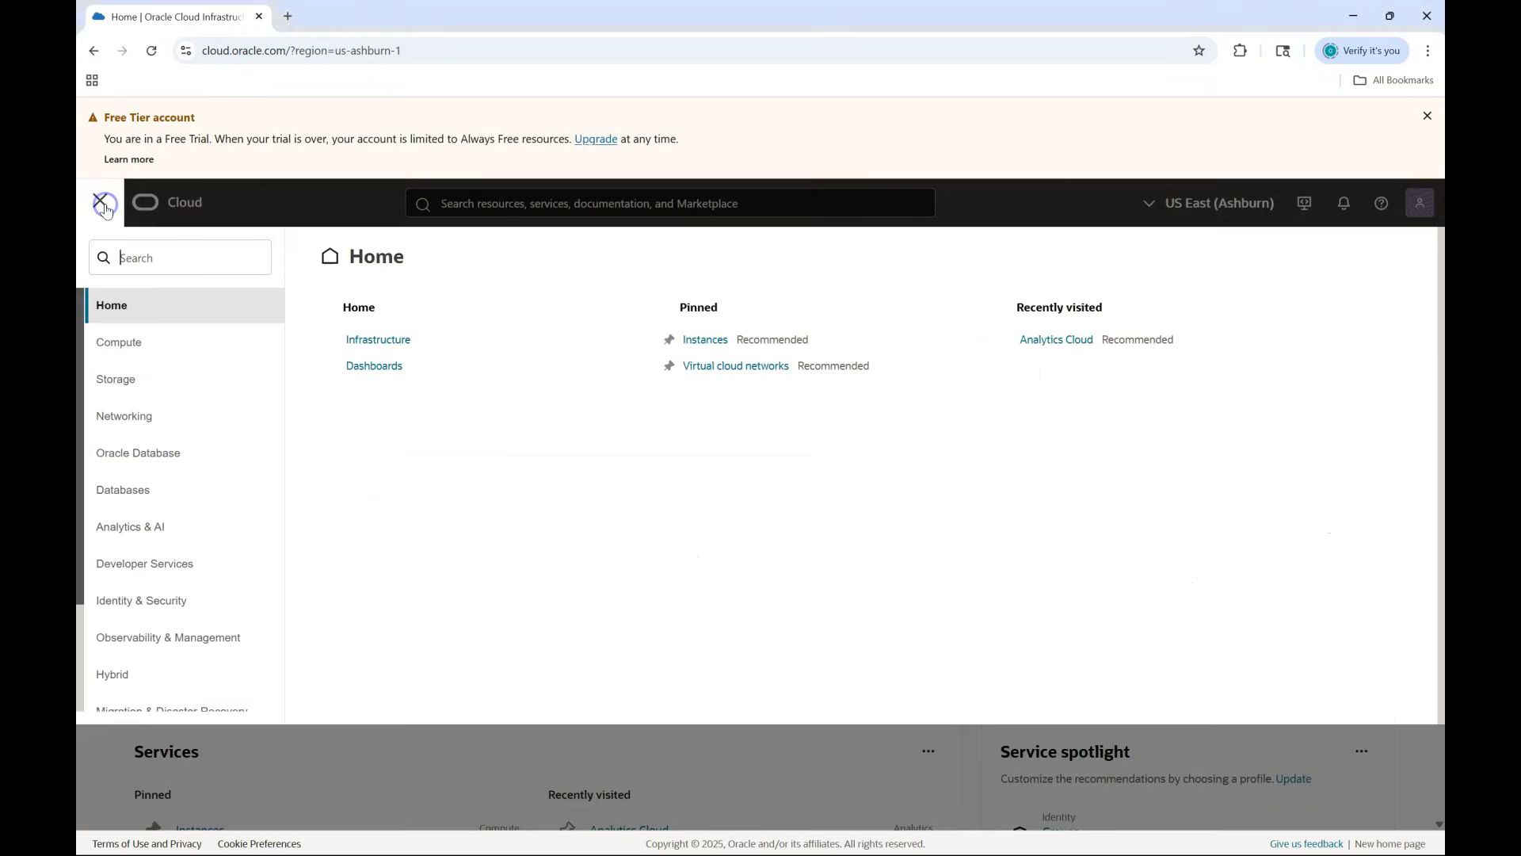
left_click(148, 564)
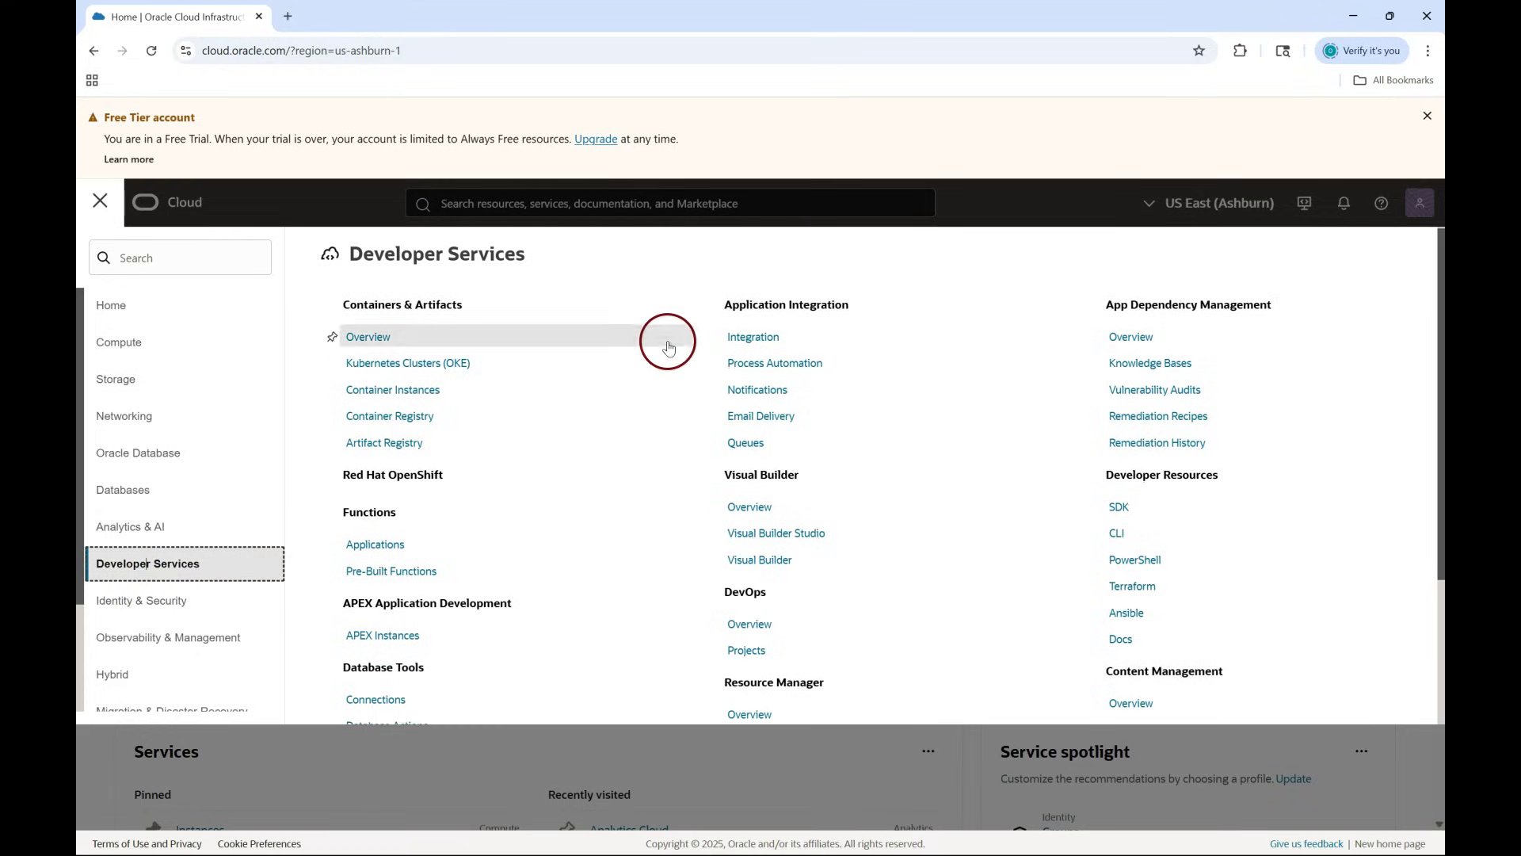
left_click(751, 341)
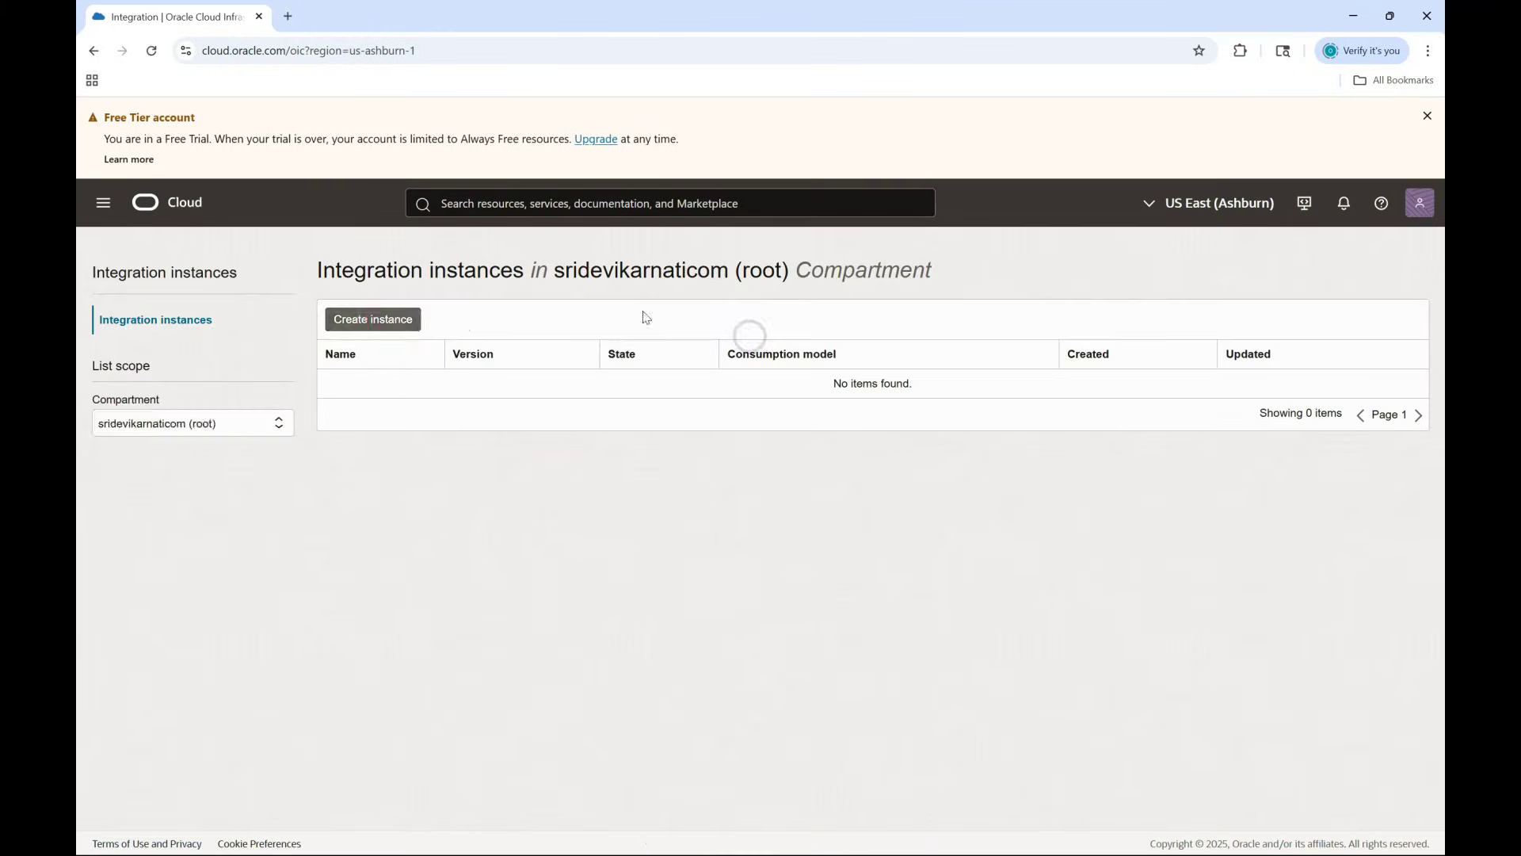
left_click(384, 320)
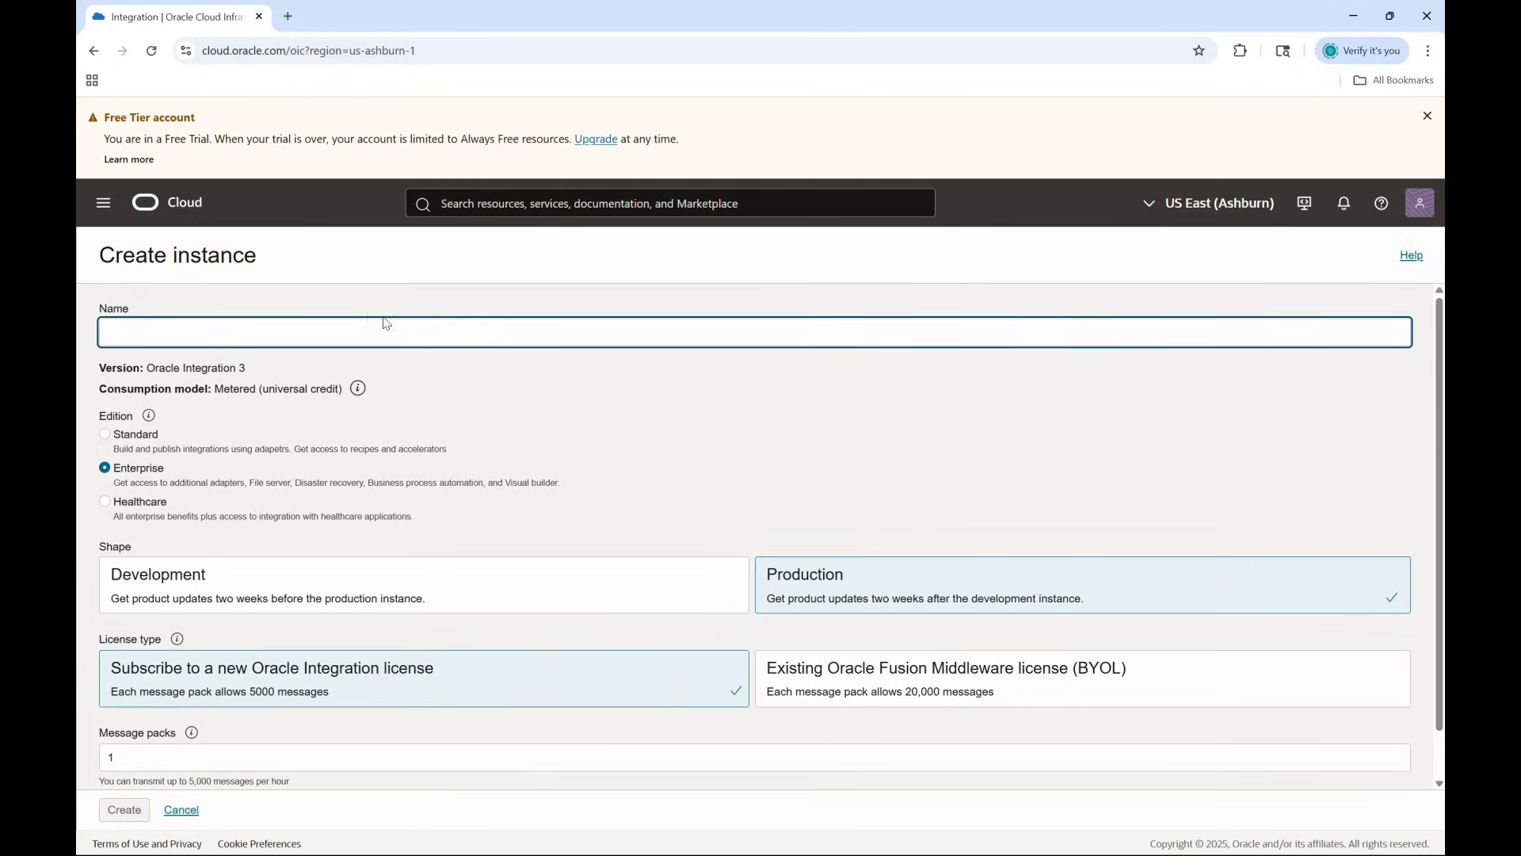
type("OracleCloudERP")
left_click(386, 324)
type("C")
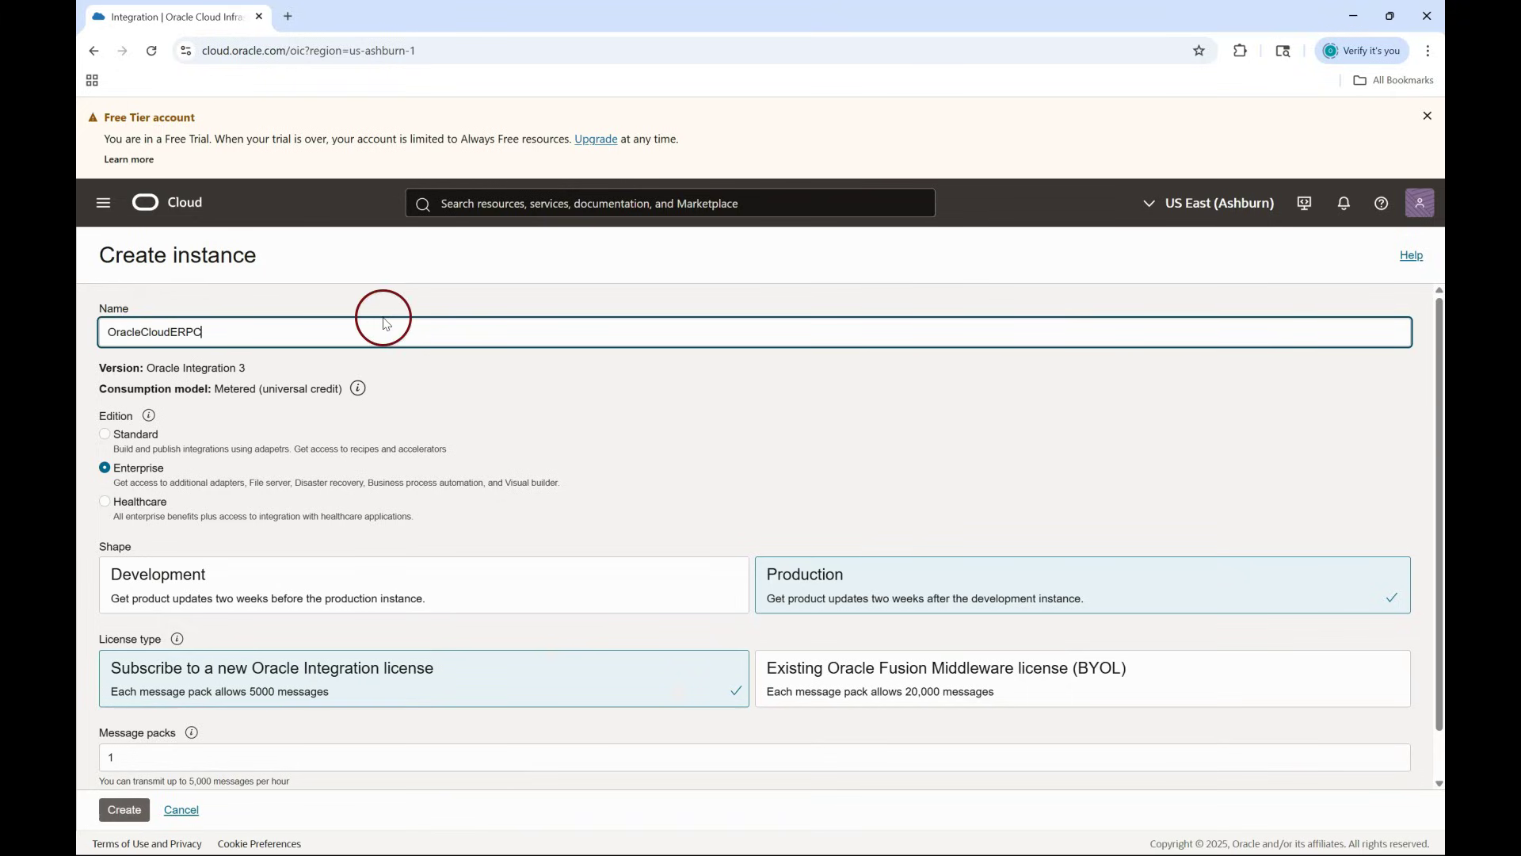
type("hannelOICInstance")
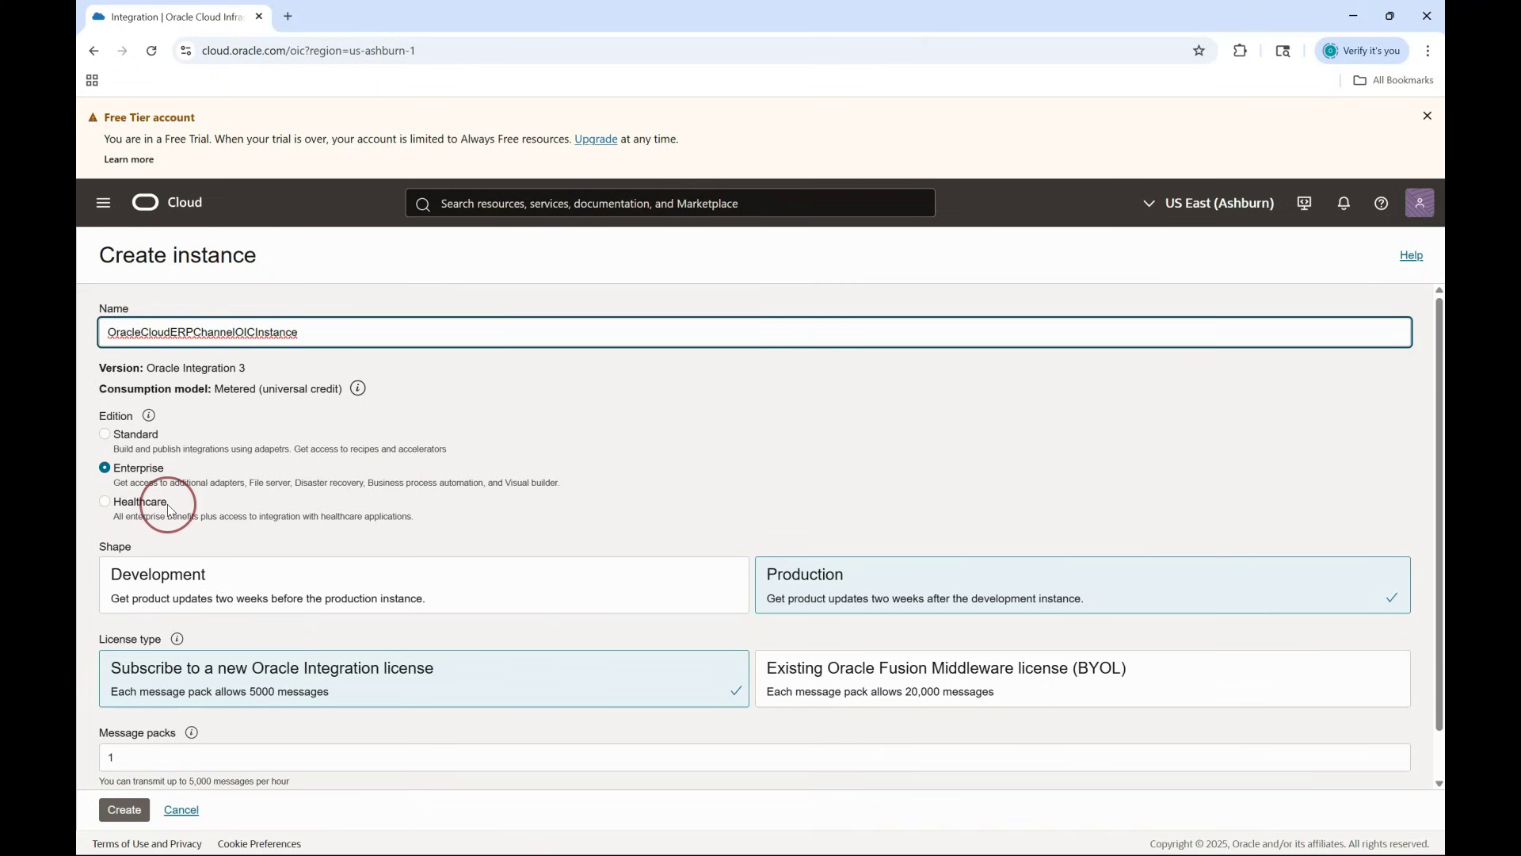
Set the new integration instance's shape to Development and create the instance
scroll(169, 511, "down", 1)
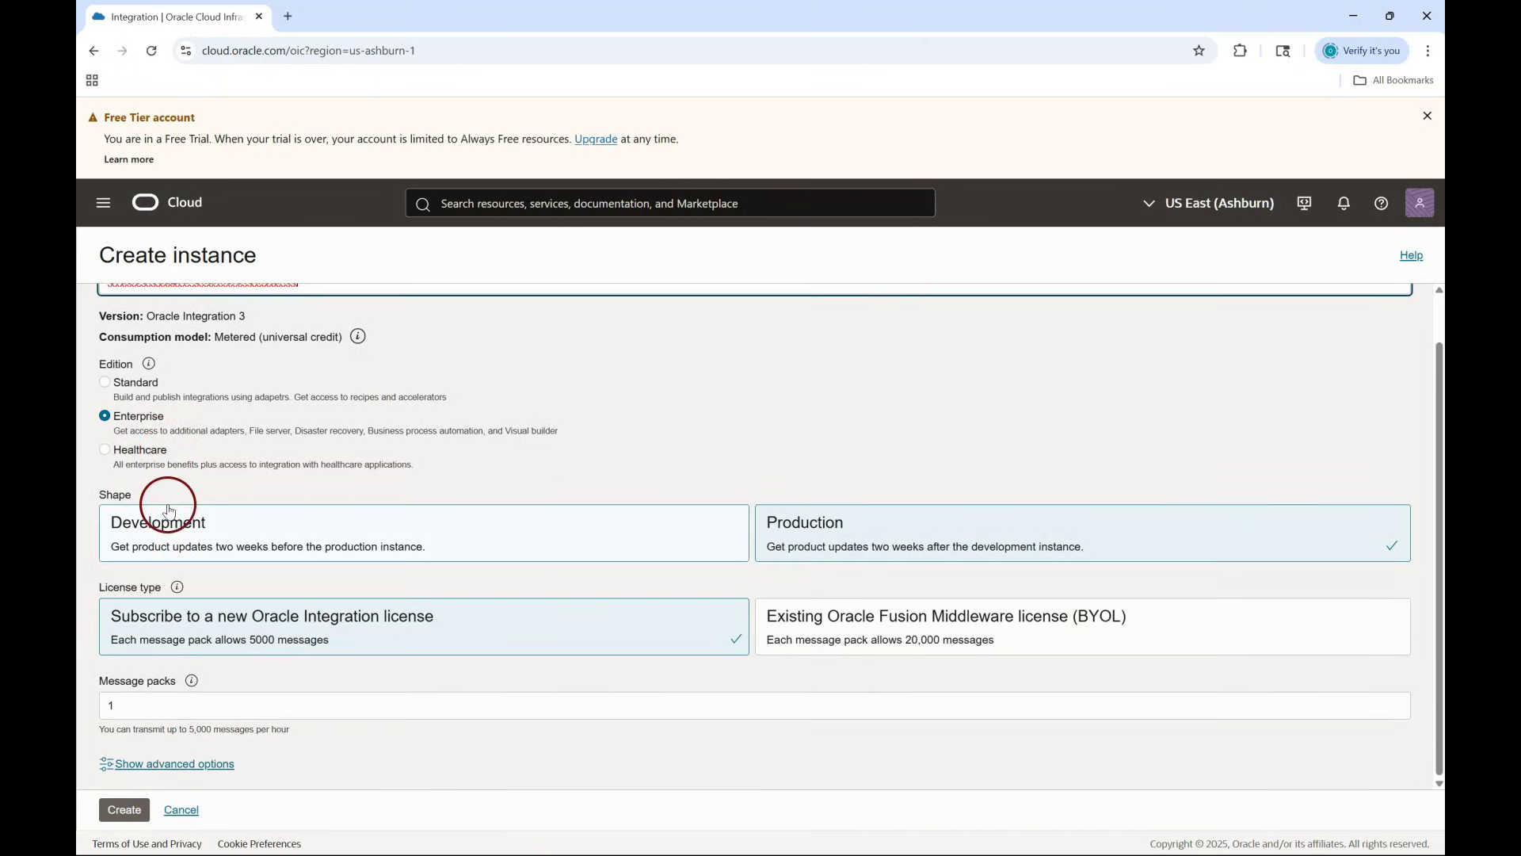
left_click(438, 545)
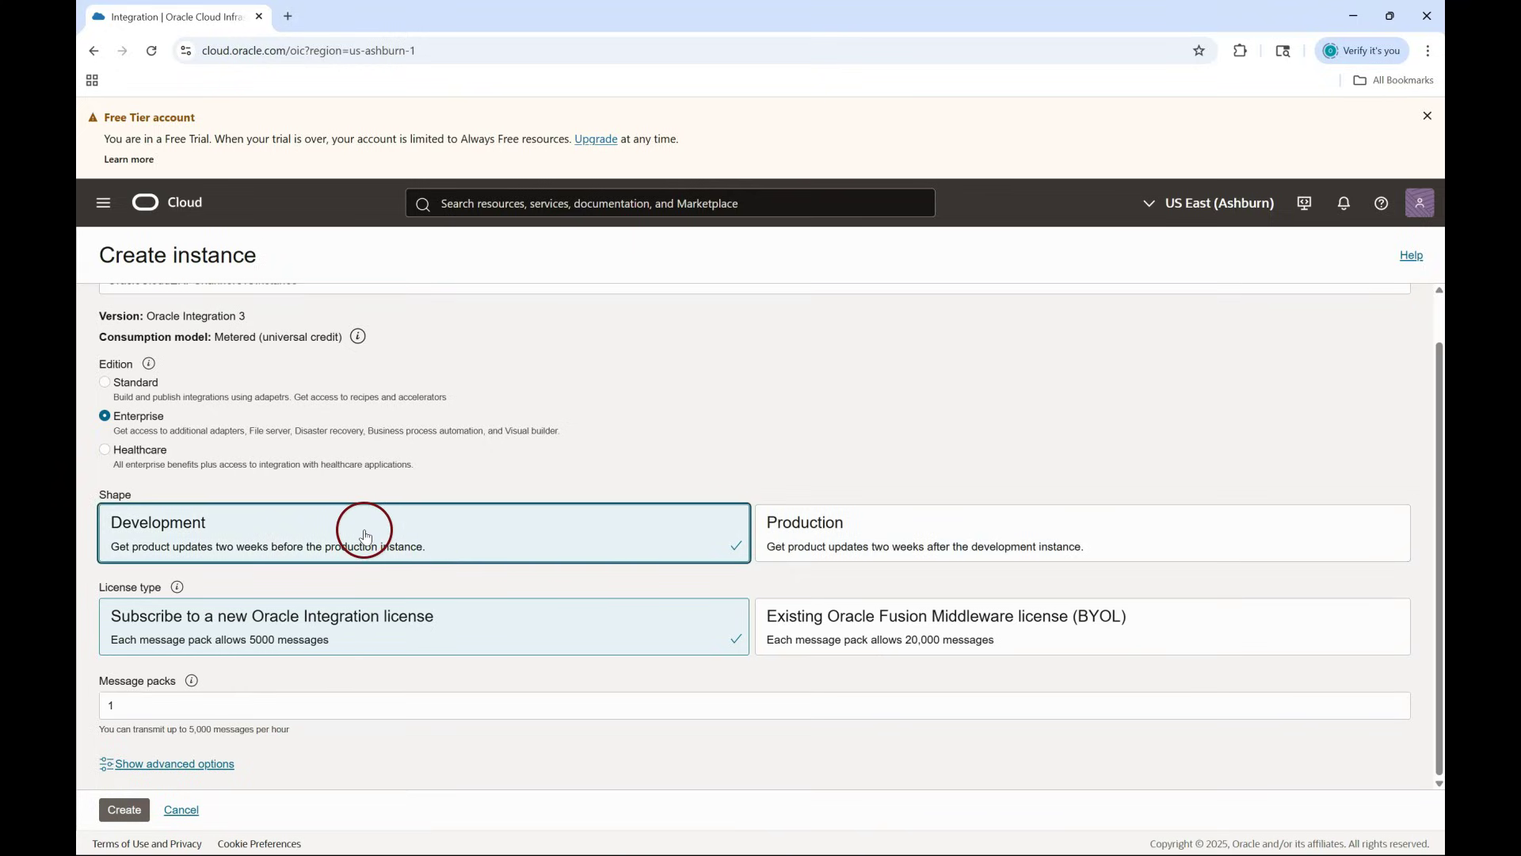
key("Tab")
key("Tab")
key("Tab")
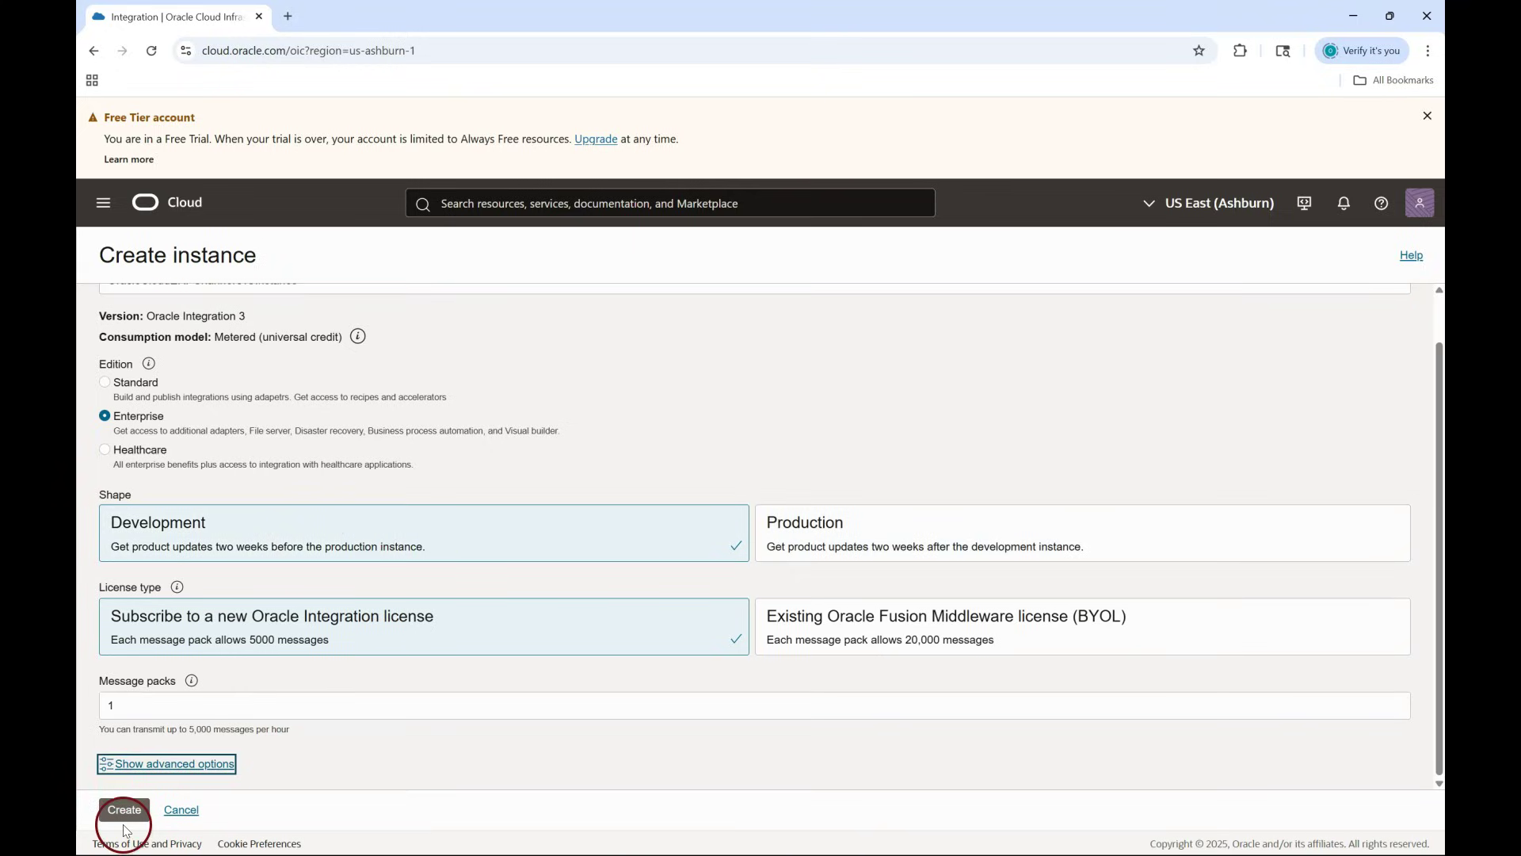
left_click(127, 813)
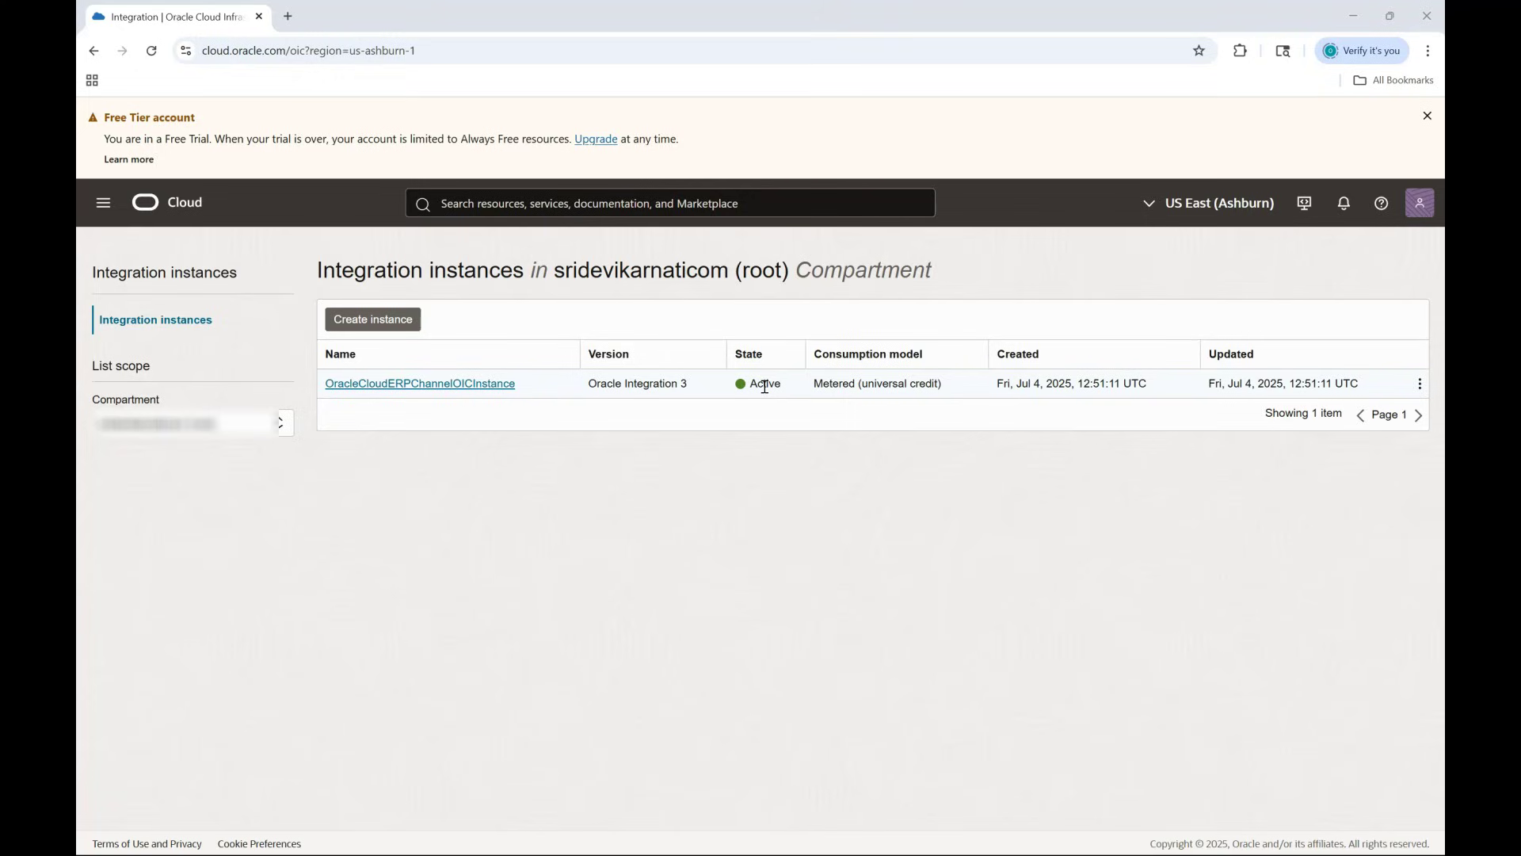
Open the OracleCloudERPChannelOICInstance details, copy its design-time URL and load that URL in a new browser tab
left_click(483, 383)
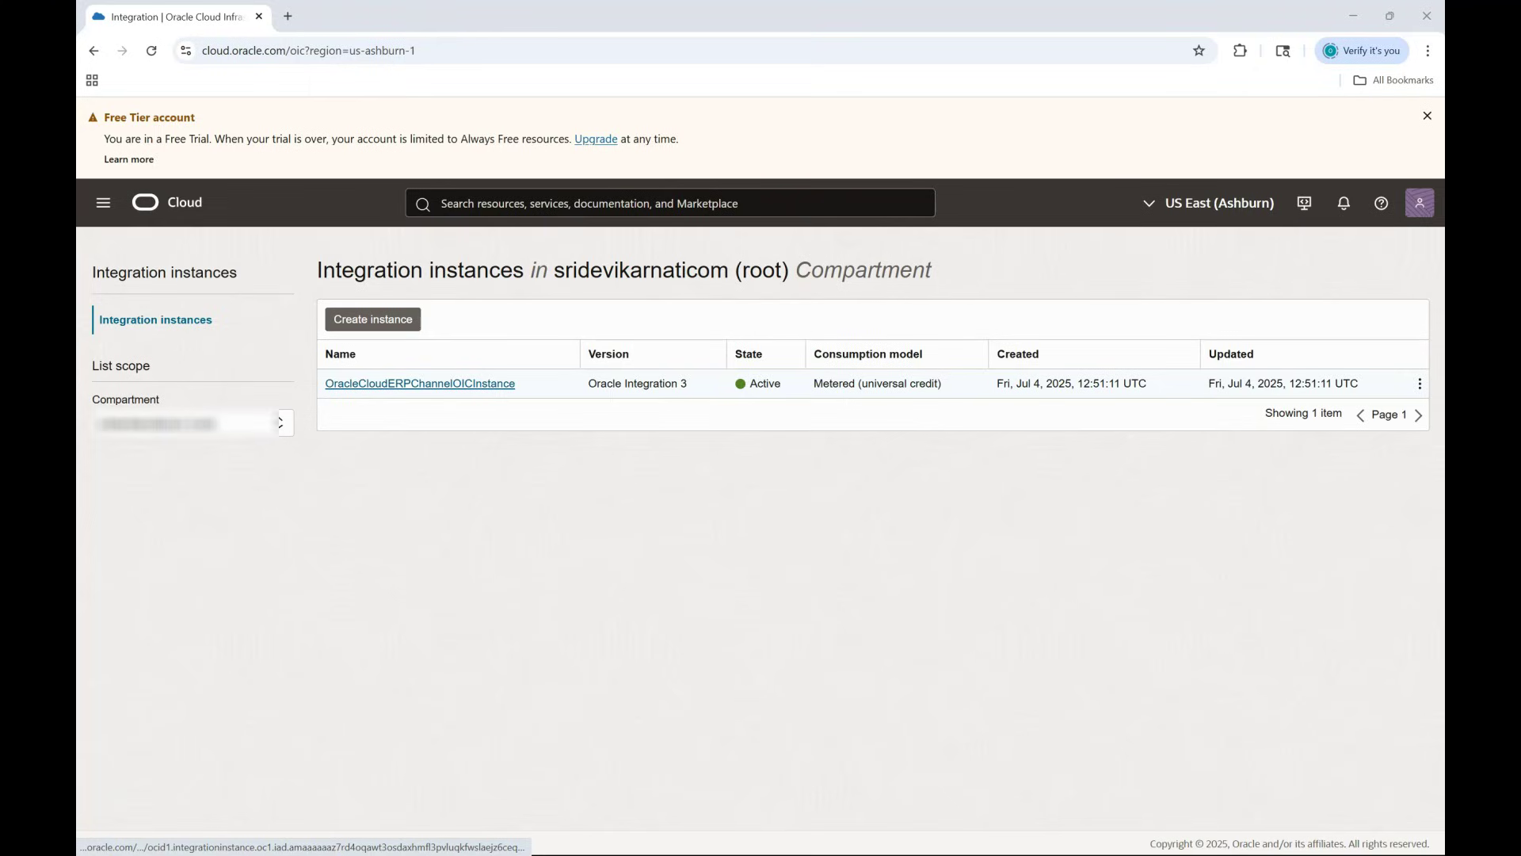
left_click(483, 384)
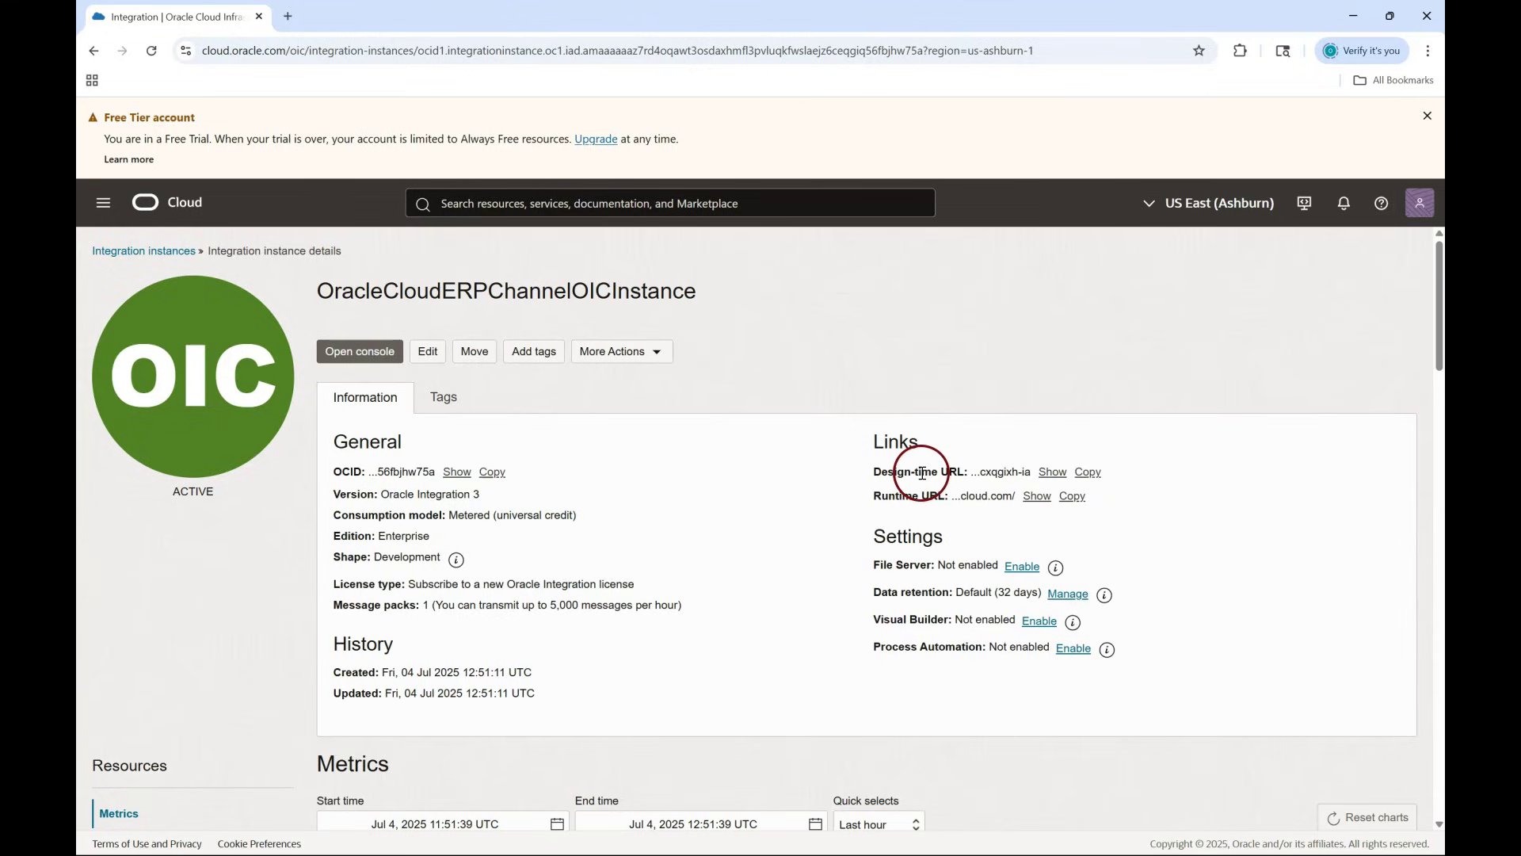
left_click(1089, 473)
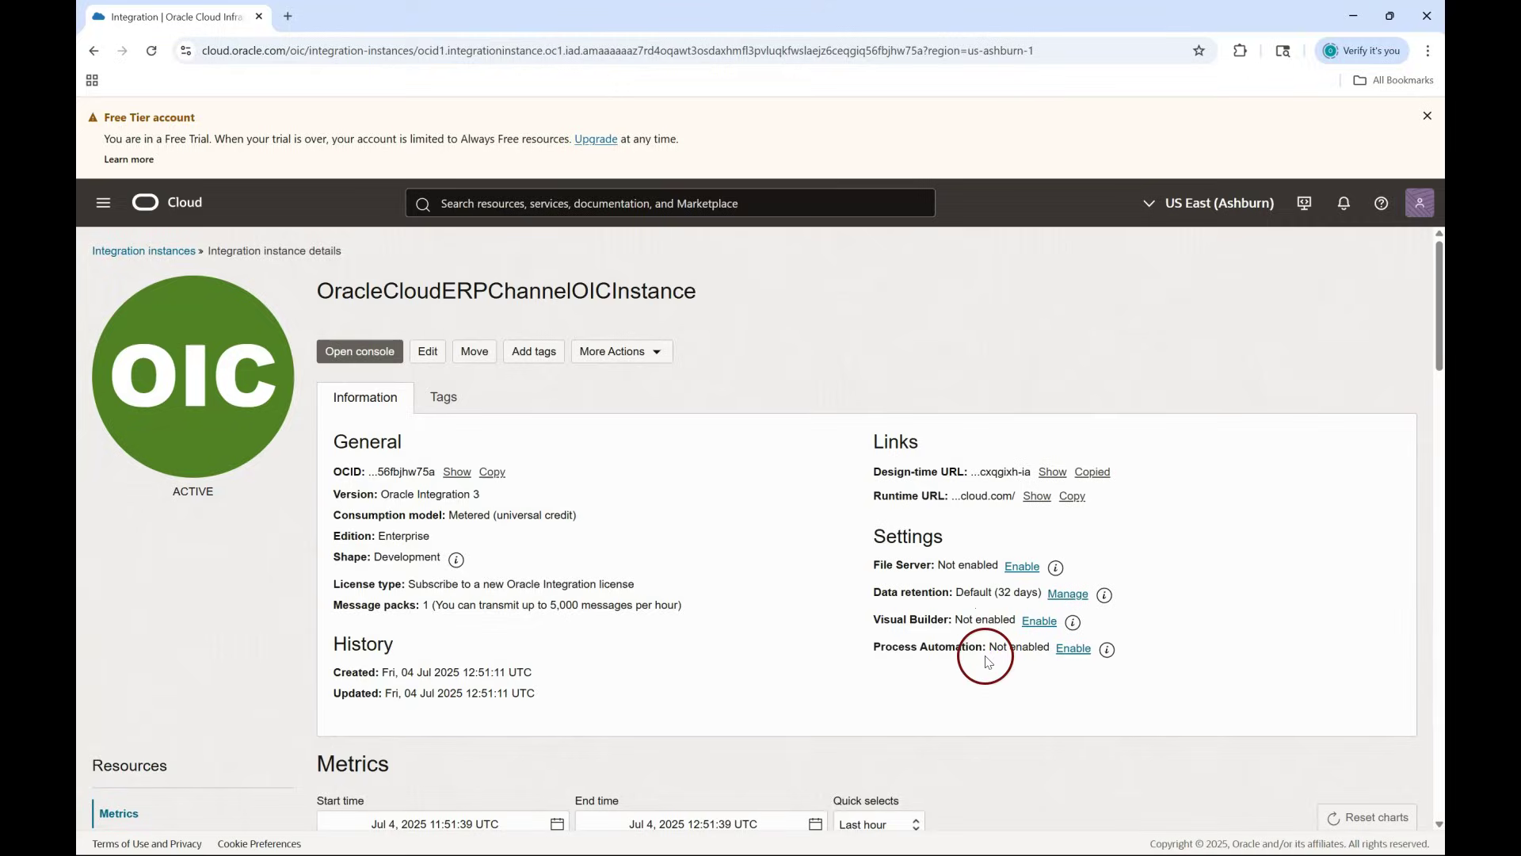
left_click(288, 16)
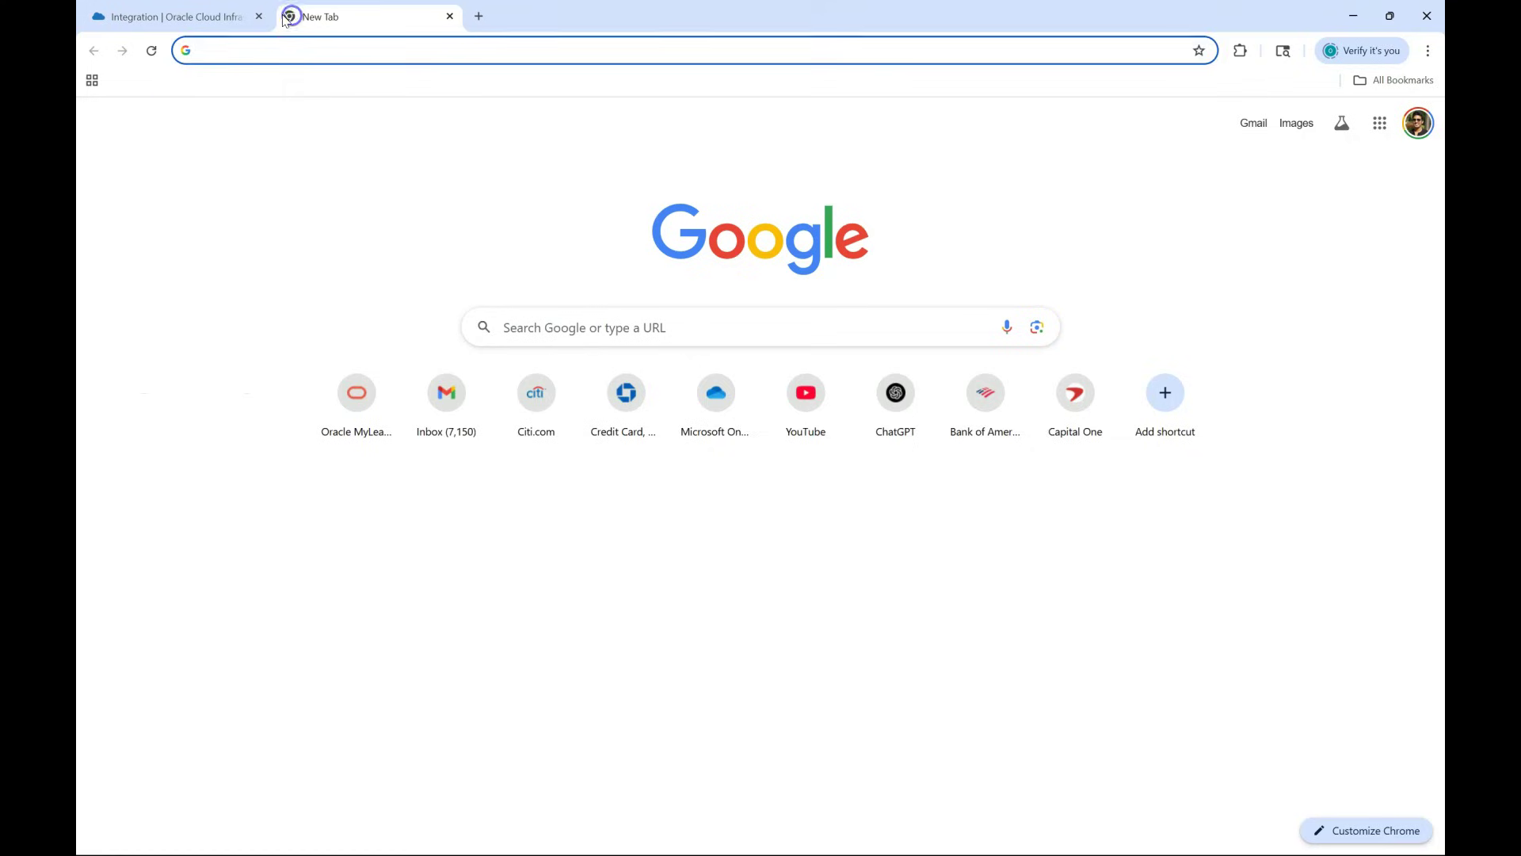
type("https://design.integration.us-ashburn-1.ocp.oraclecloud.com?integrationInstance=oracleclouderpchanneloicinstance-idv82cxqgixh-ia")
key("Return")
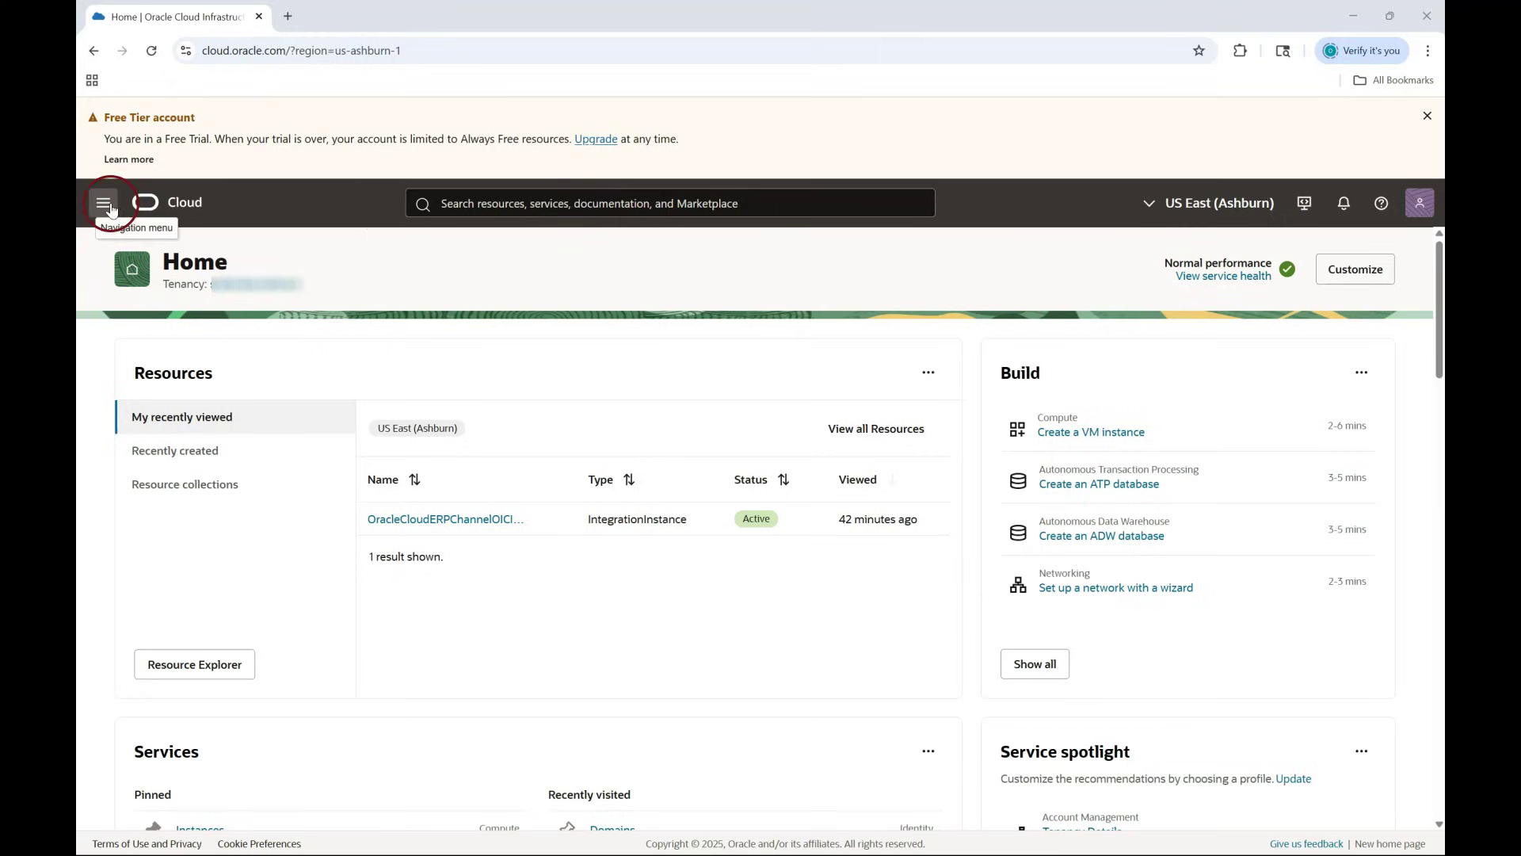
Open the Default identity domain under Identity & Security and go to the Groups section of its user management
left_click(111, 209)
left_click(182, 596)
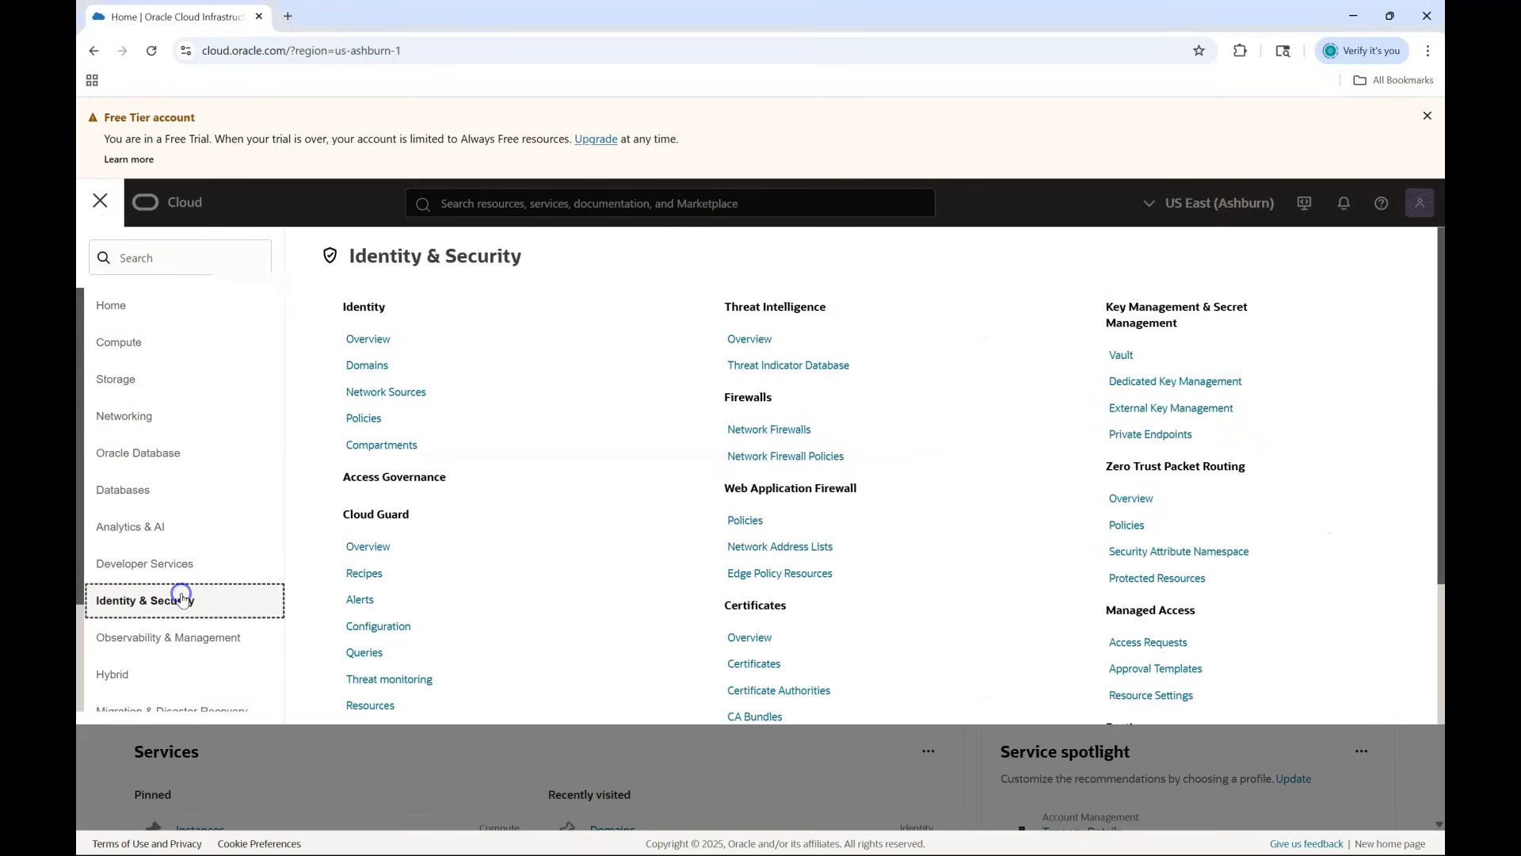
left_click(359, 365)
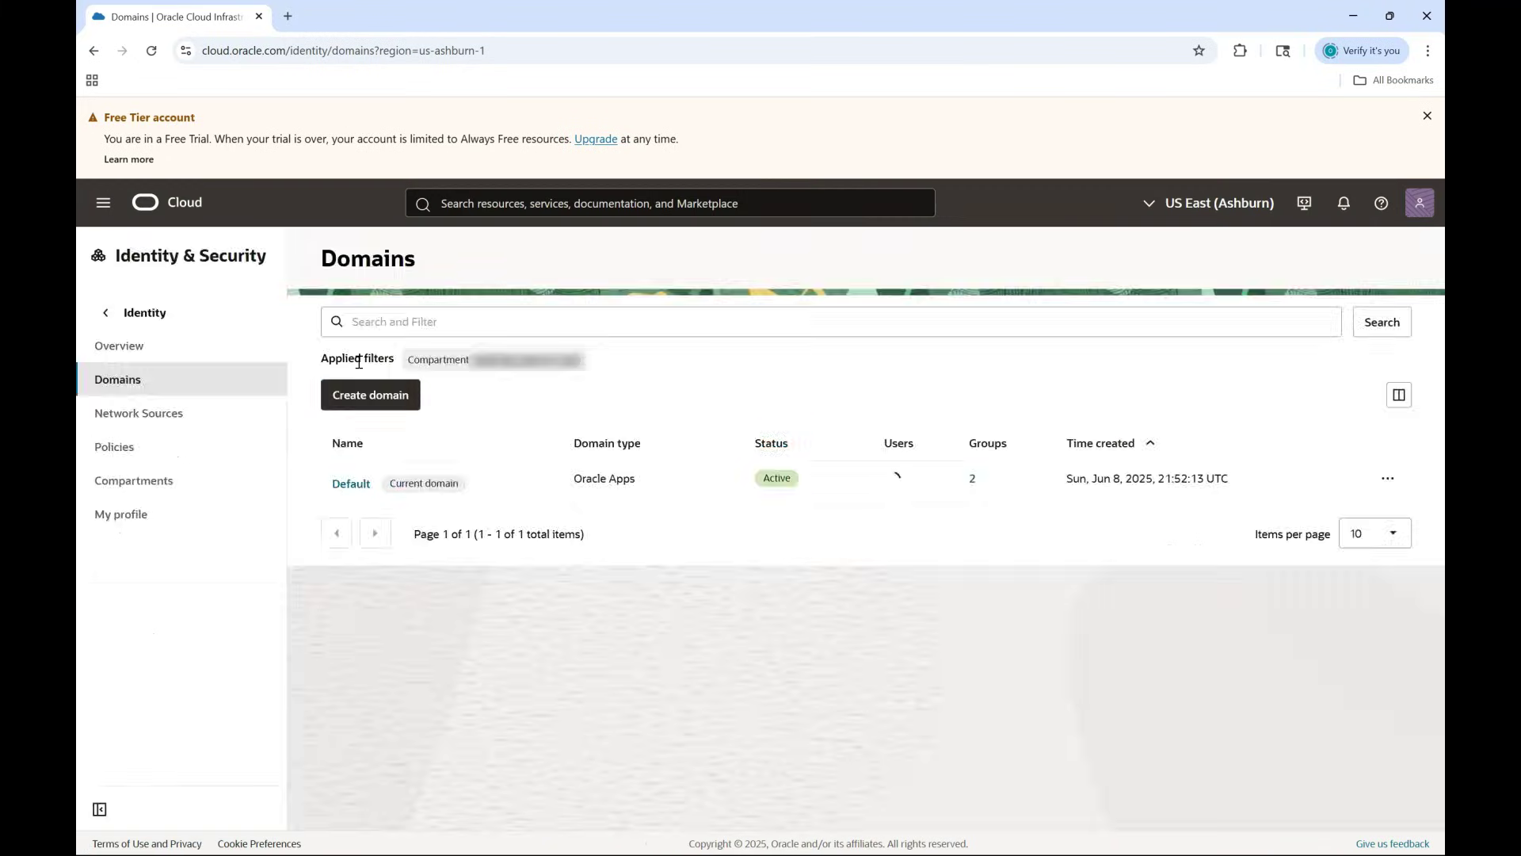
left_click(342, 472)
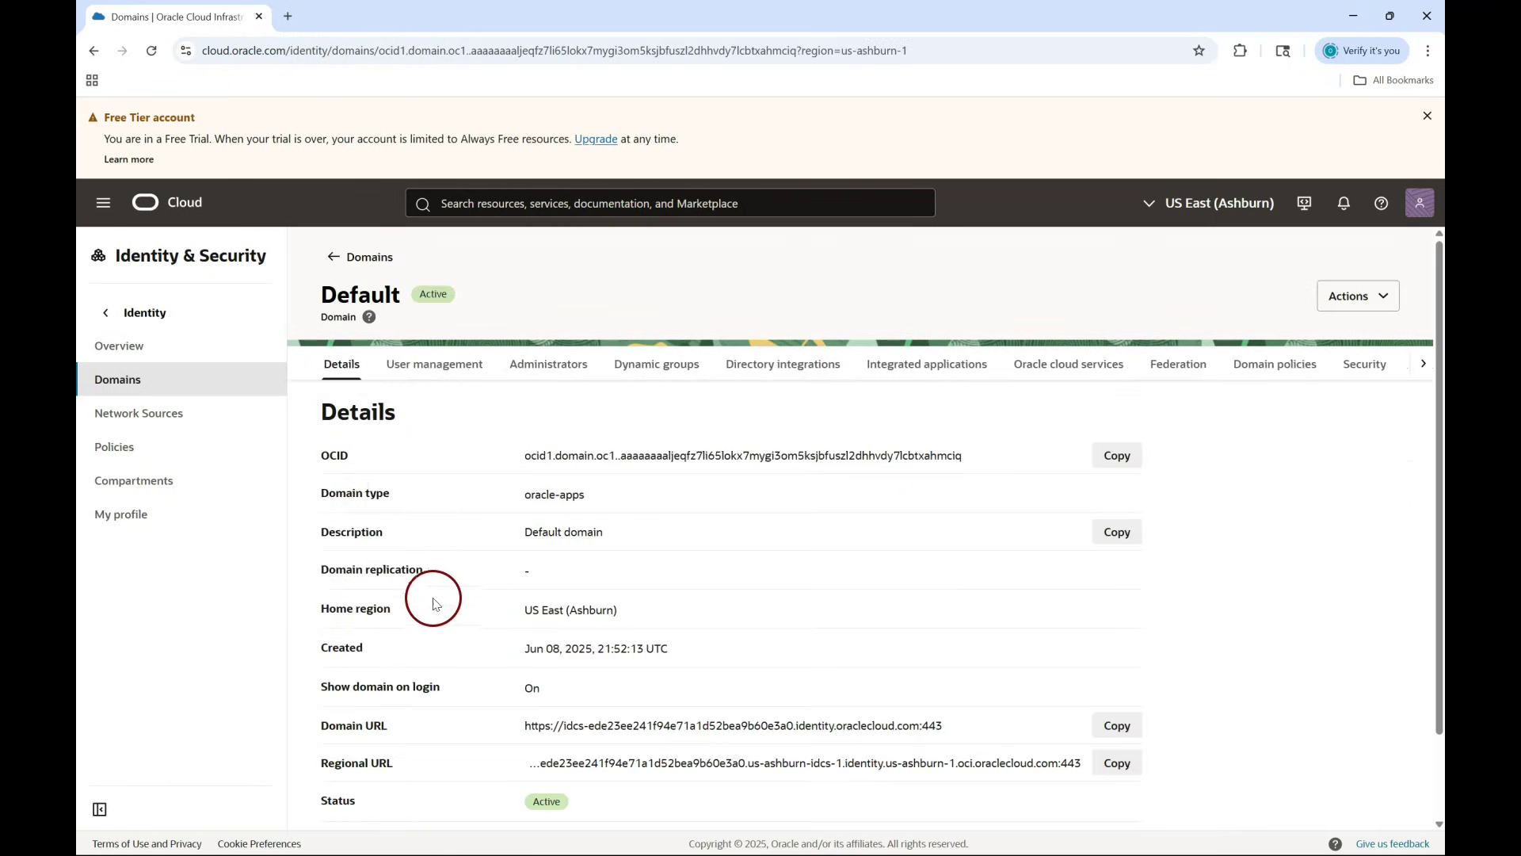
left_click(435, 364)
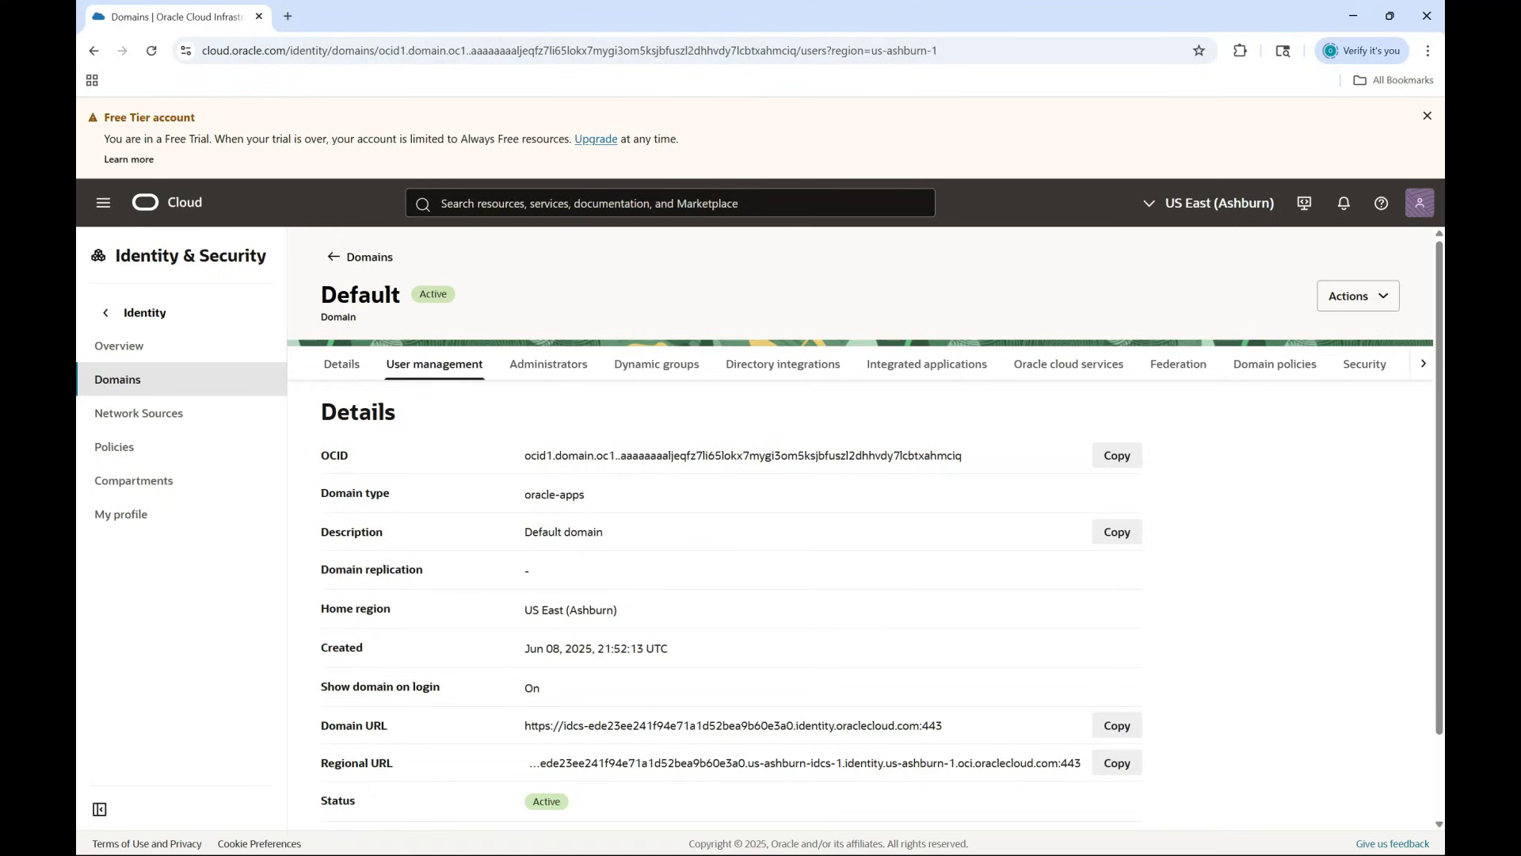
scroll(465, 595, "down", 8)
scroll(465, 594, "down", 2)
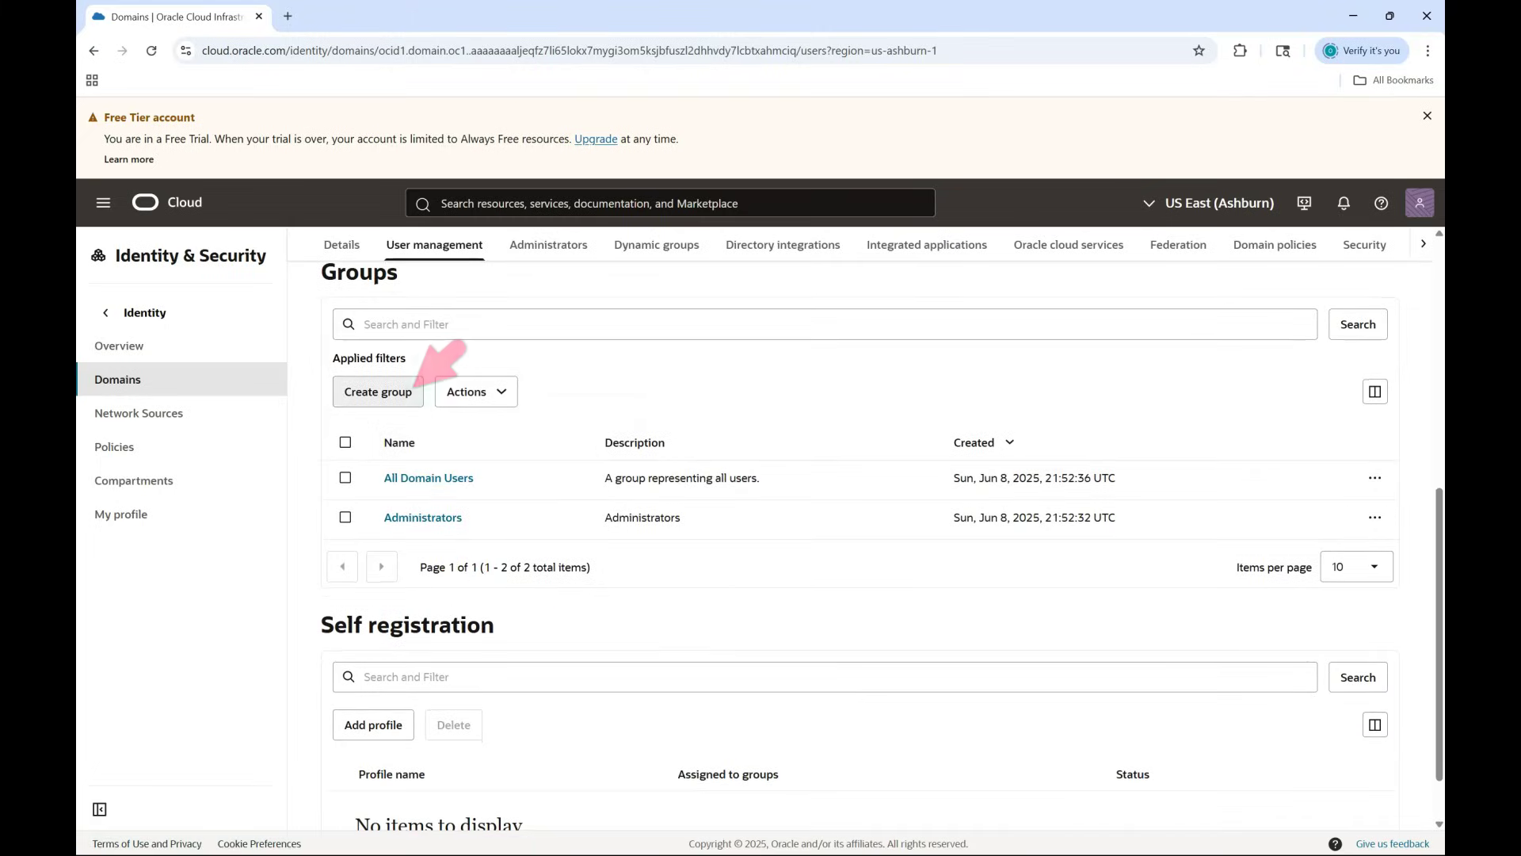
Create a group in the Default domain with OIC_Developers as both its name and description
left_click(392, 390)
left_click(288, 390)
type("OIC_Developers")
key("ctrl+a")
key("ctrl+c")
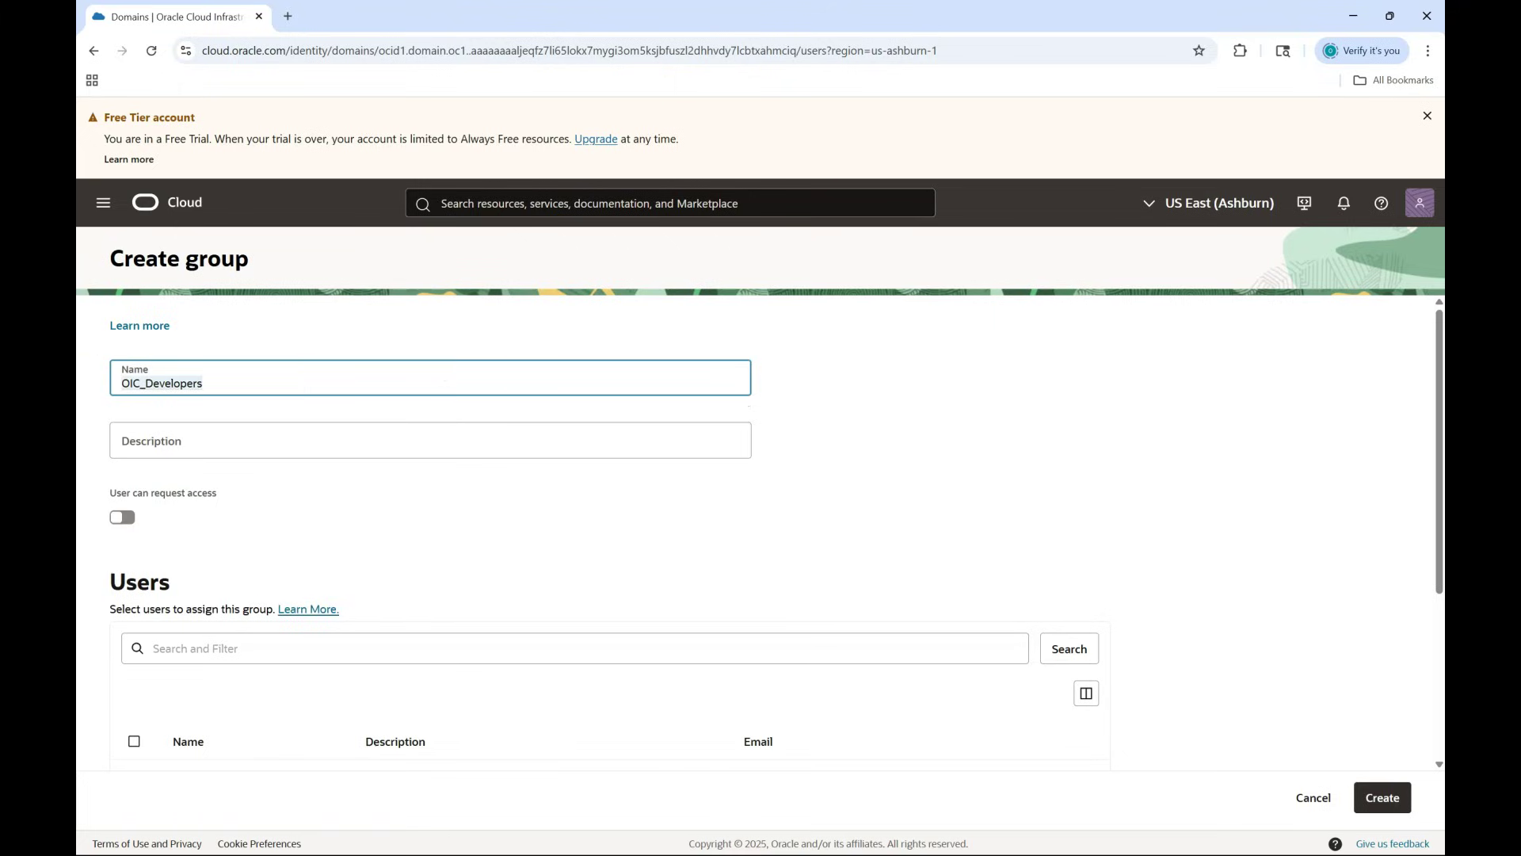
left_click(224, 451)
key("ctrl+v")
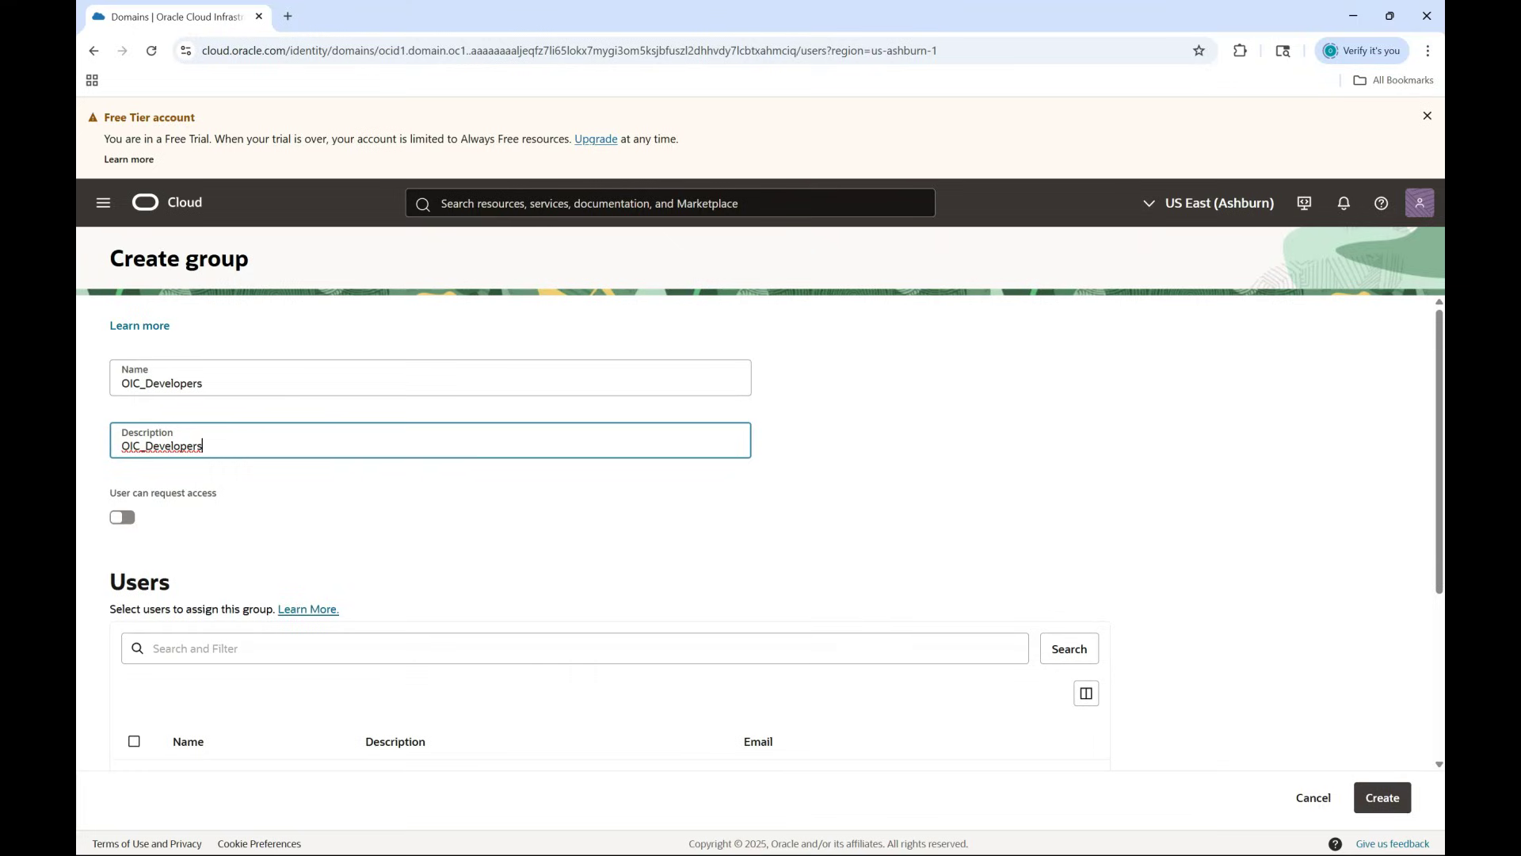
left_click(1383, 799)
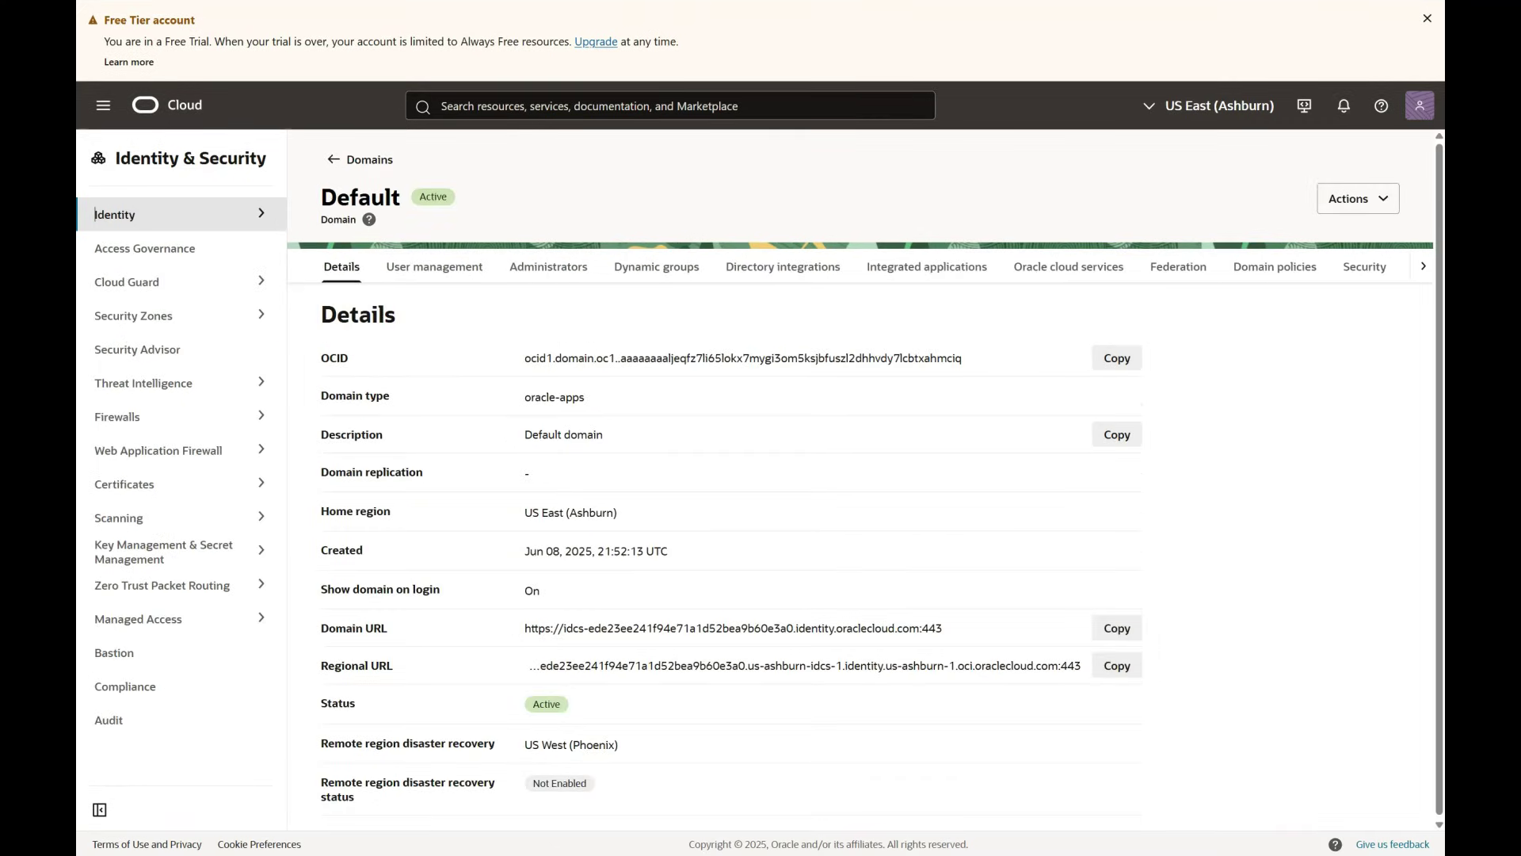
Open the application roles of the OracleCloudERPChannelOICInstance cloud service in the Default domain
left_click(348, 389)
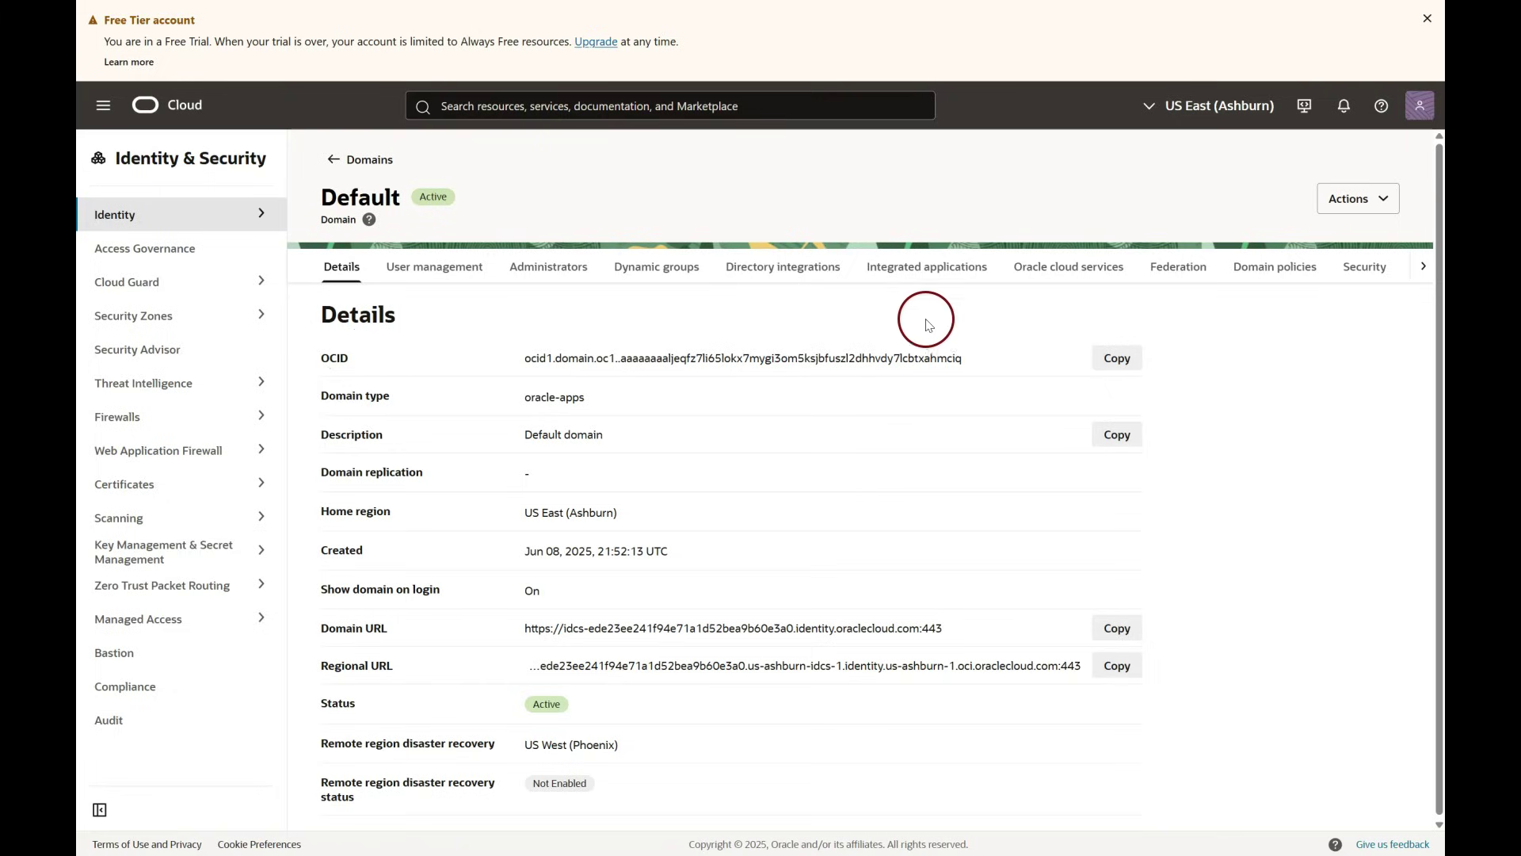
left_click(1048, 274)
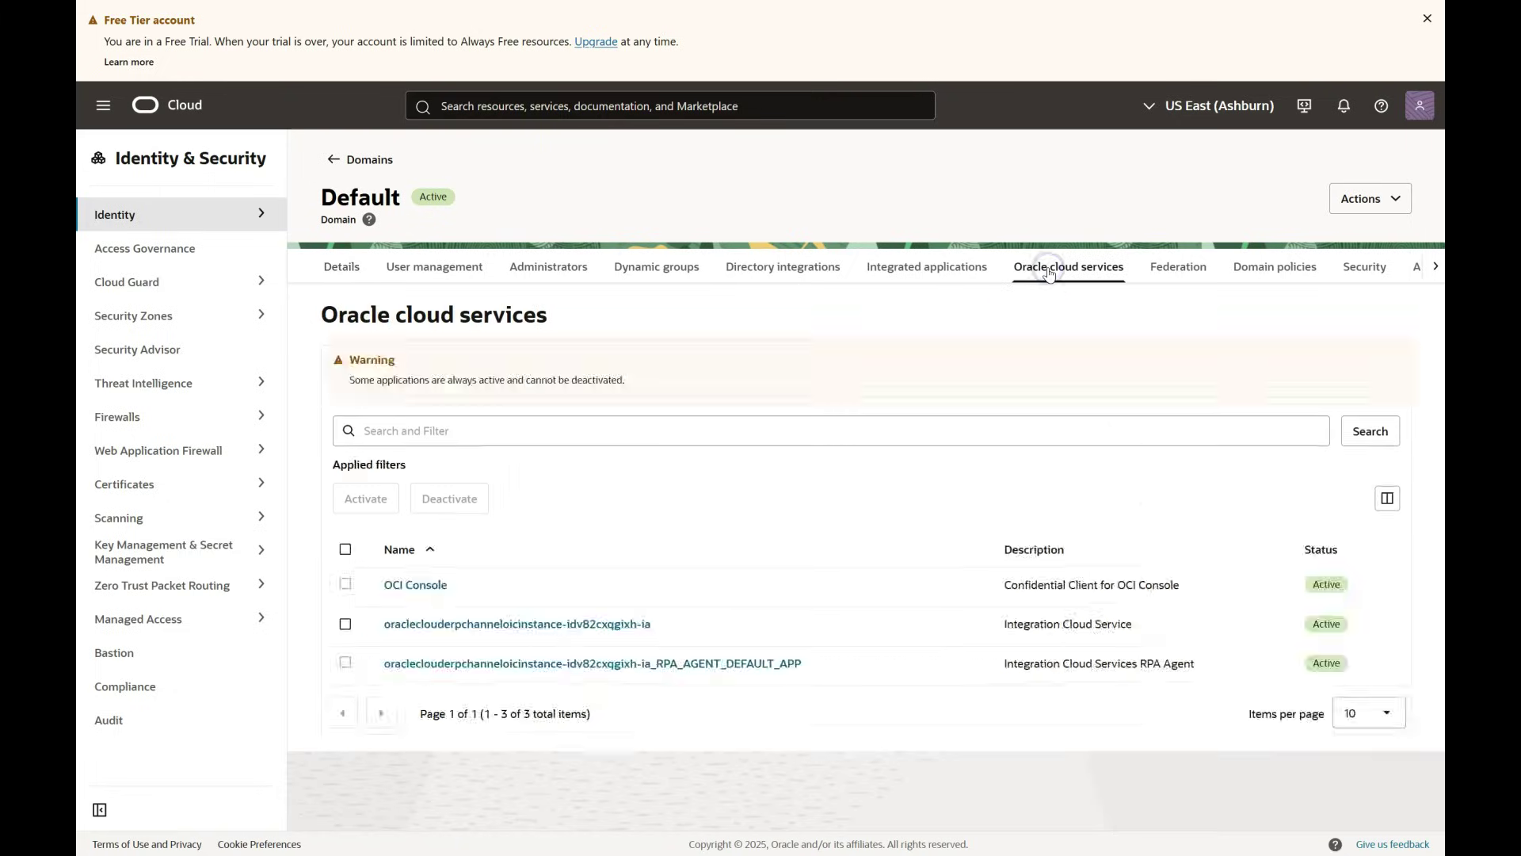
left_click(565, 616)
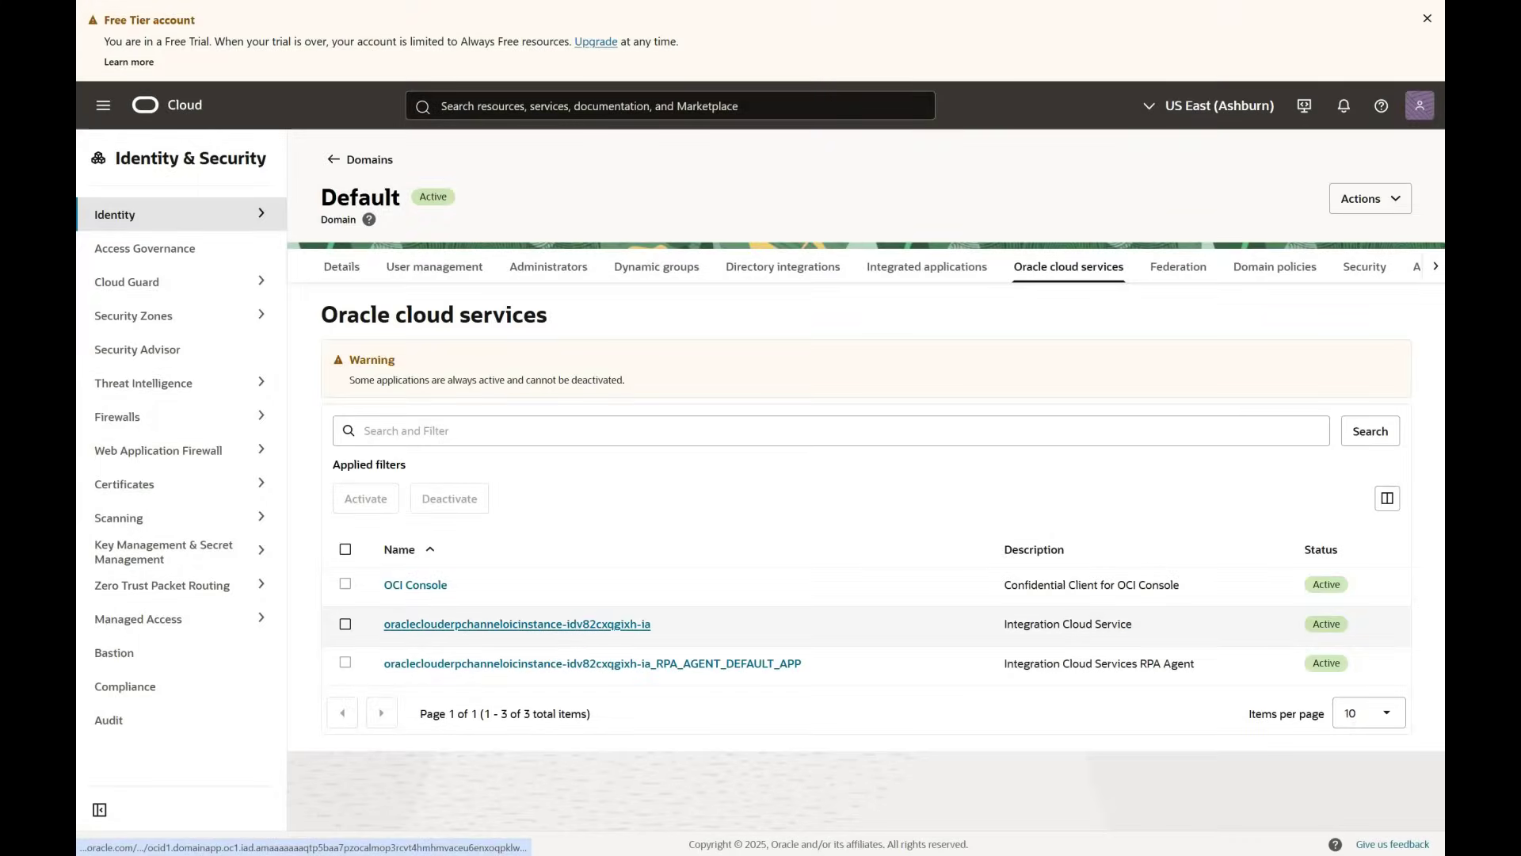
left_click(560, 623)
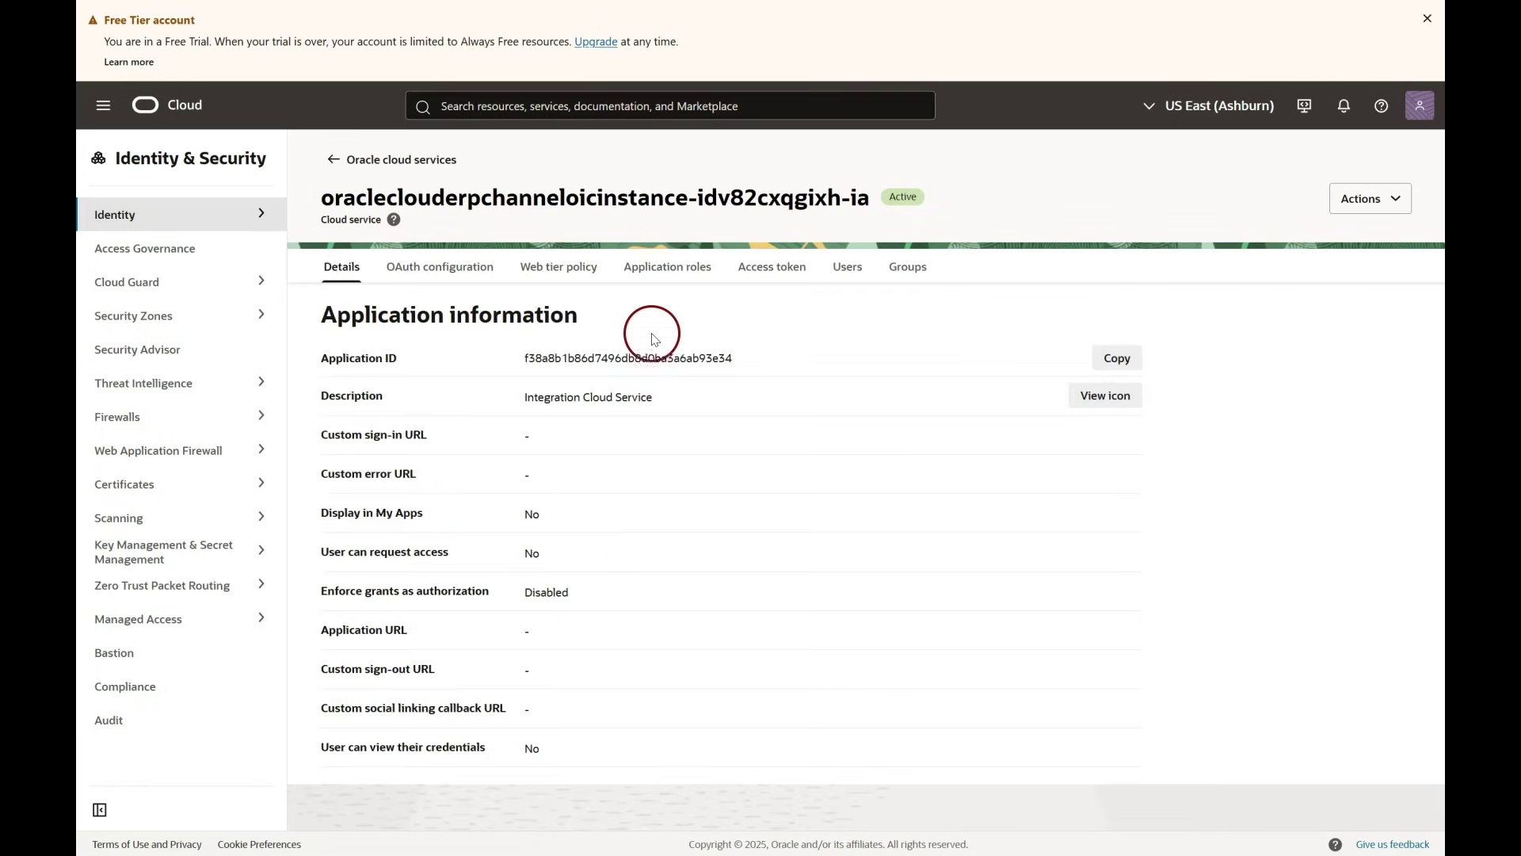
left_click(671, 273)
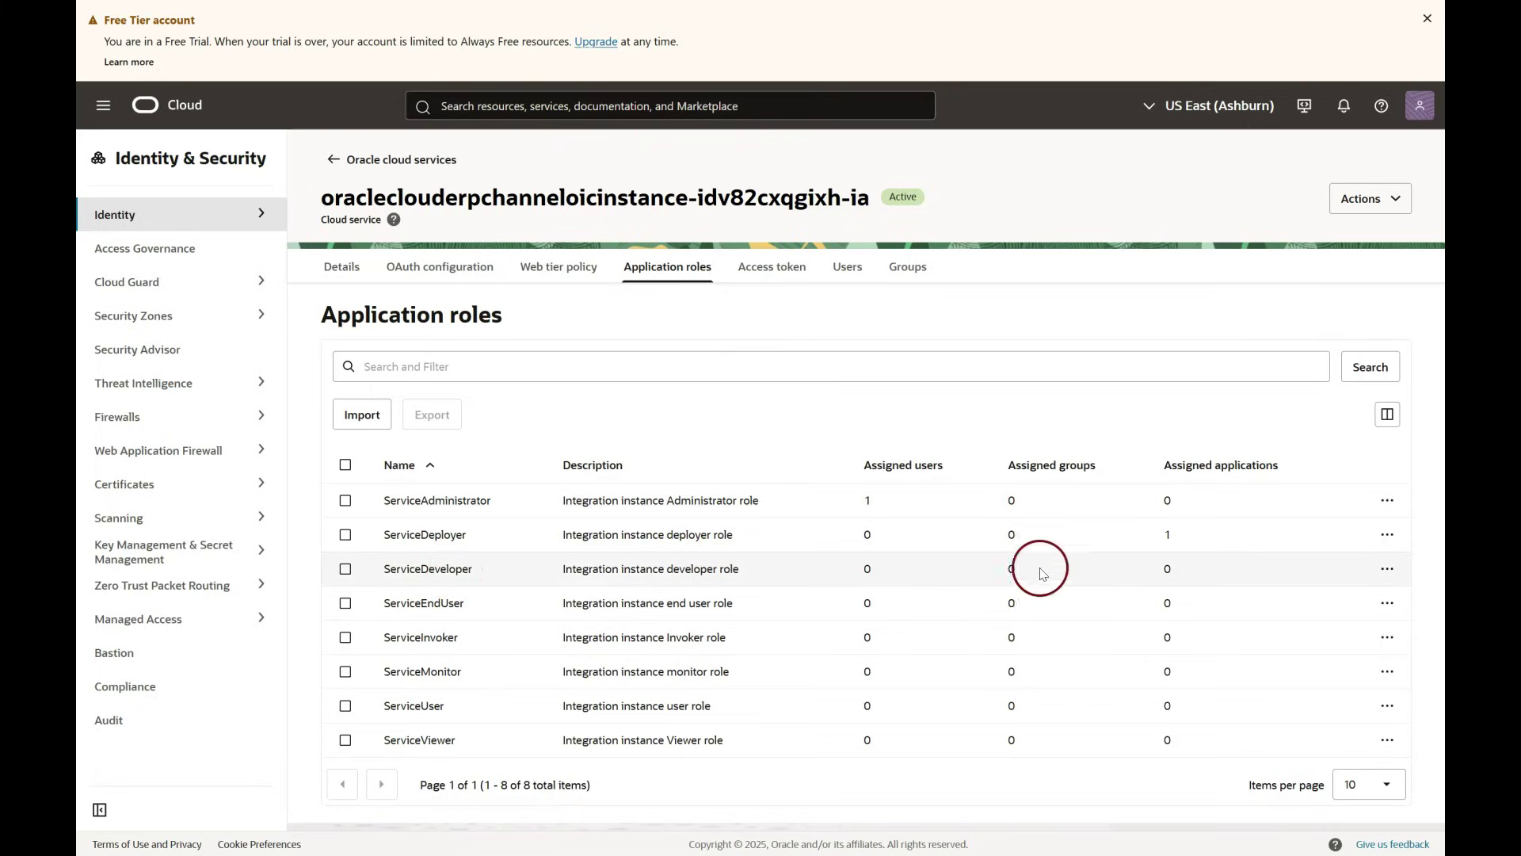
Assign the OIC_Developers group to the ServiceDeveloper application role
left_click(1386, 573)
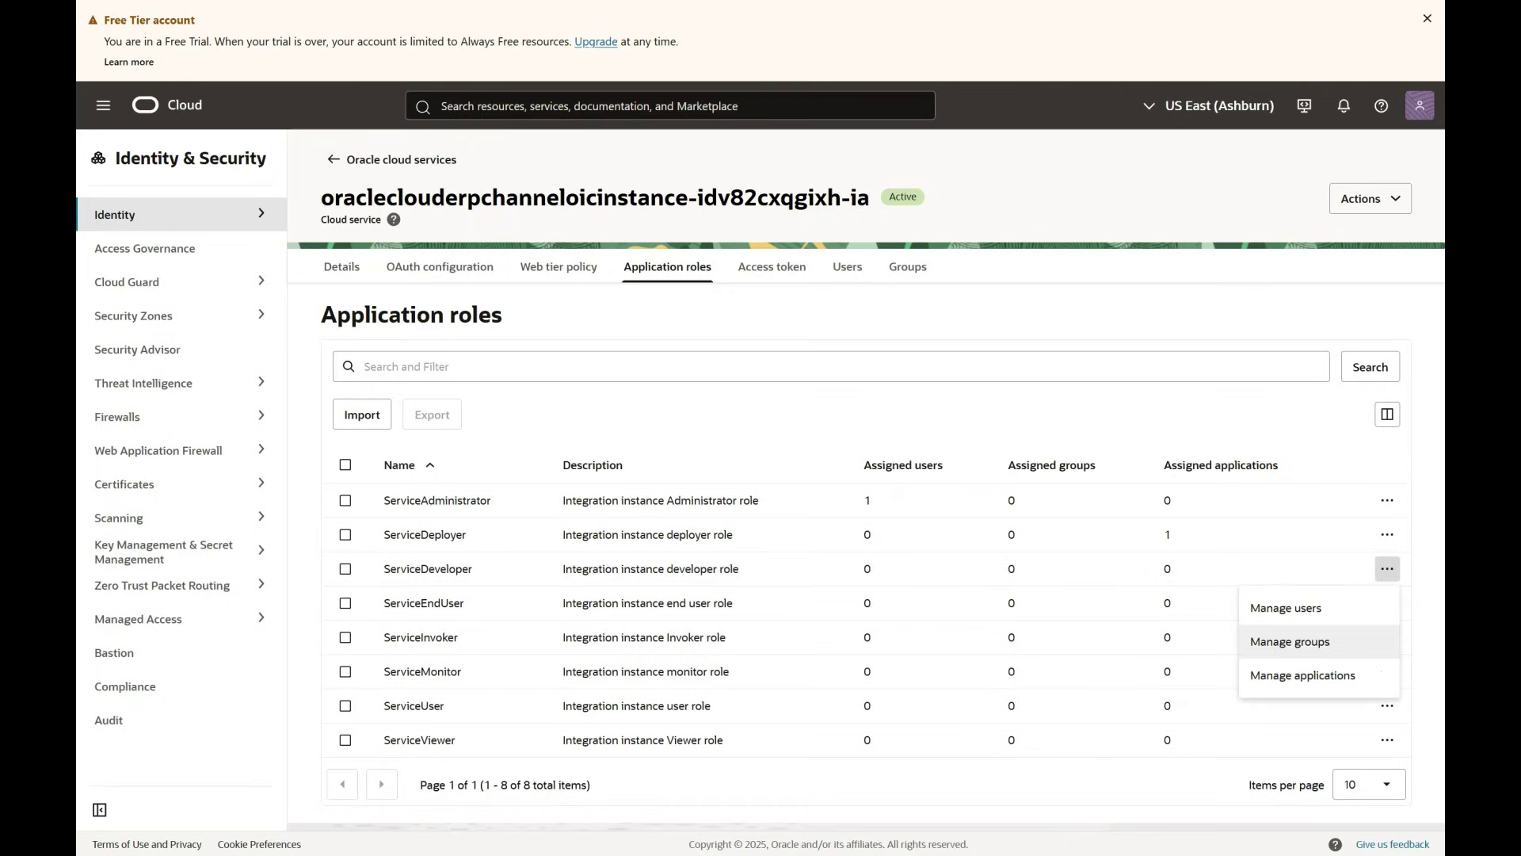
left_click(1305, 638)
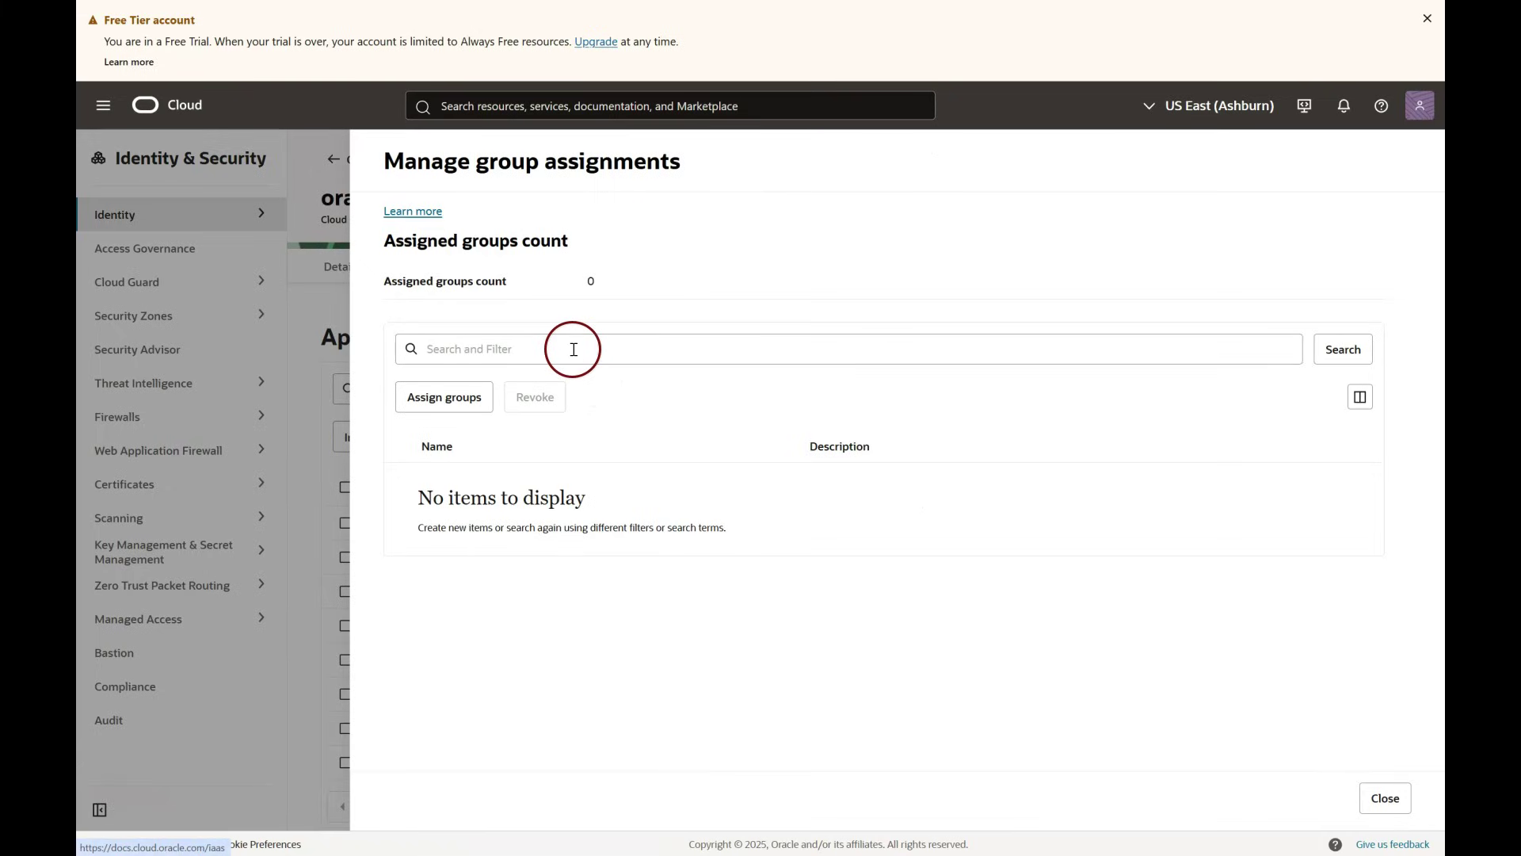
left_click(461, 397)
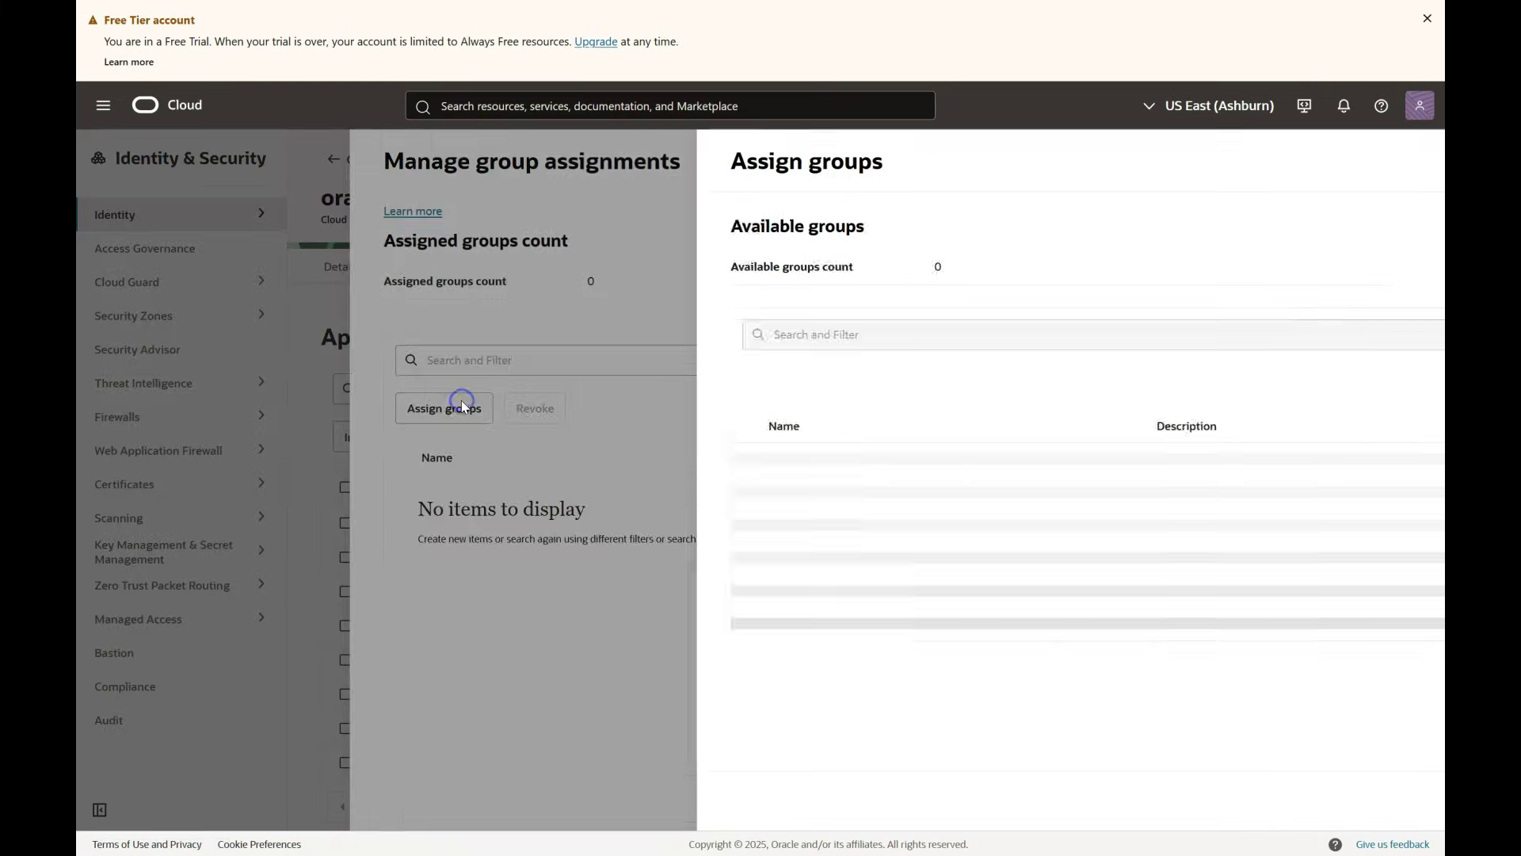
left_click(408, 502)
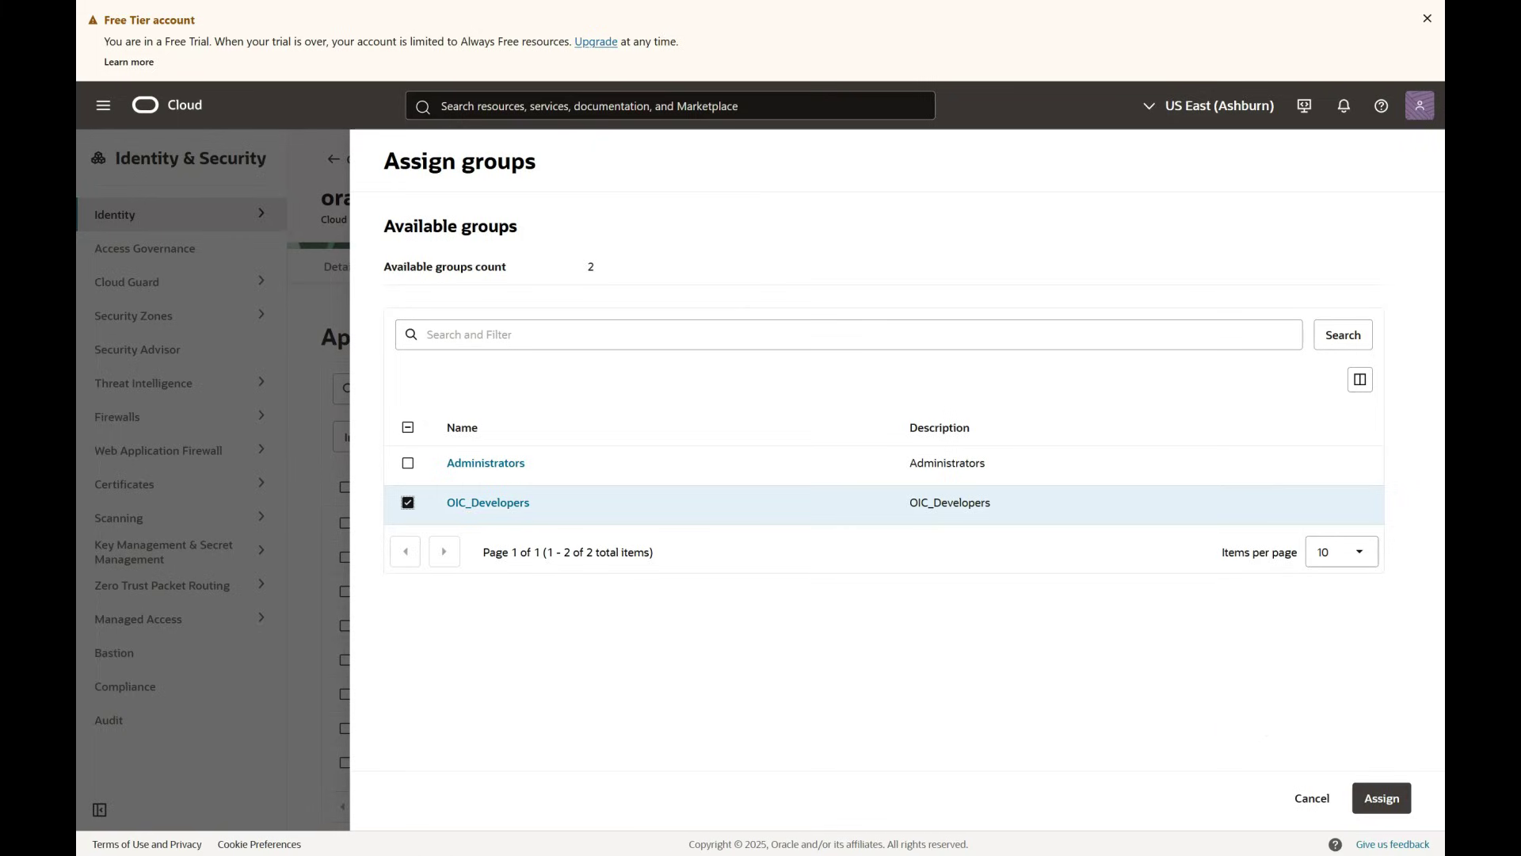
left_click(1381, 798)
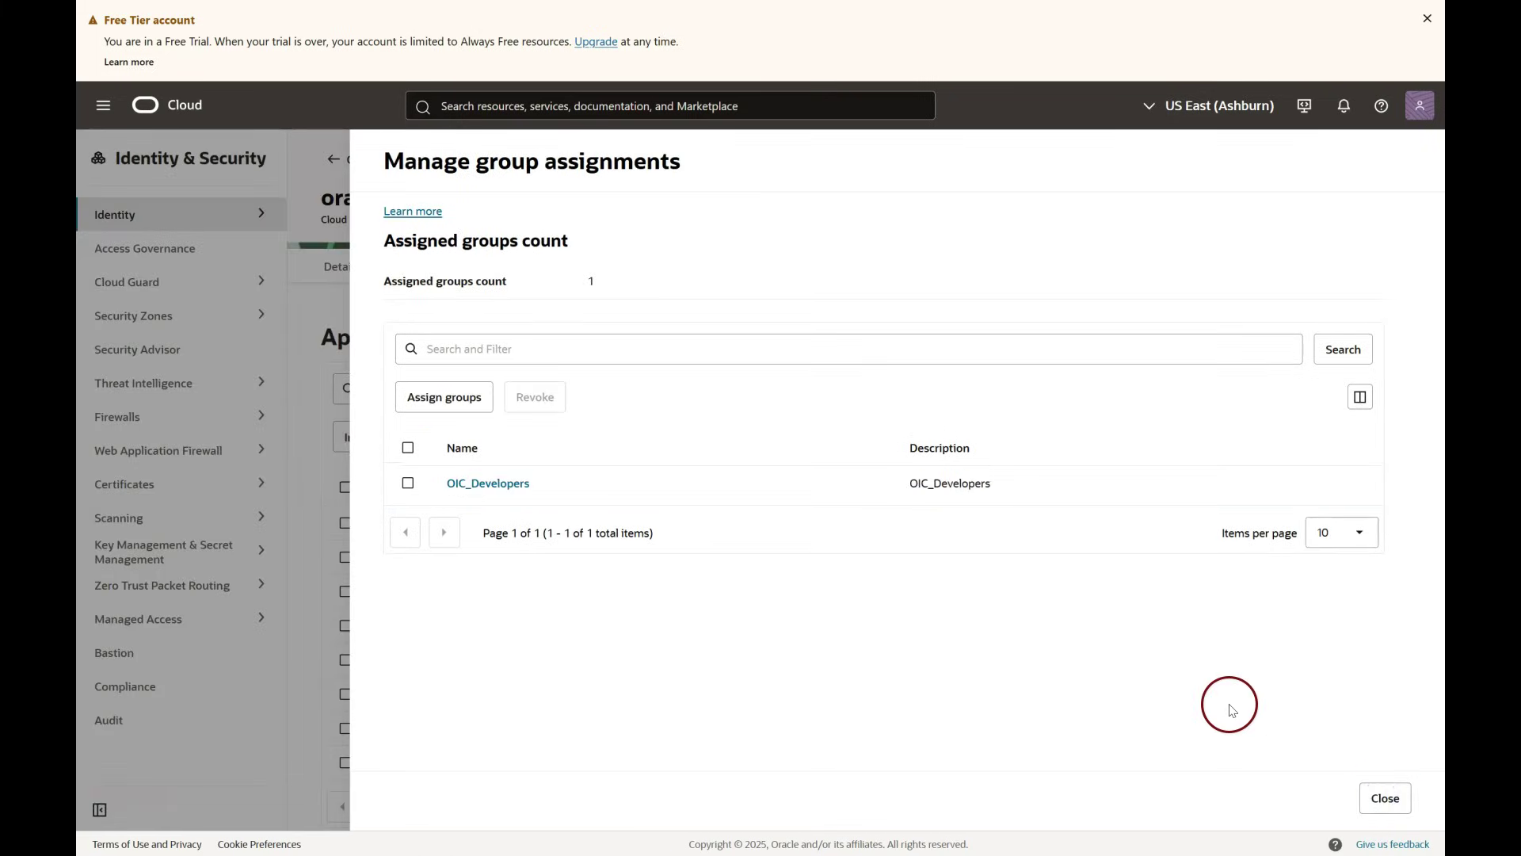
left_click(1385, 797)
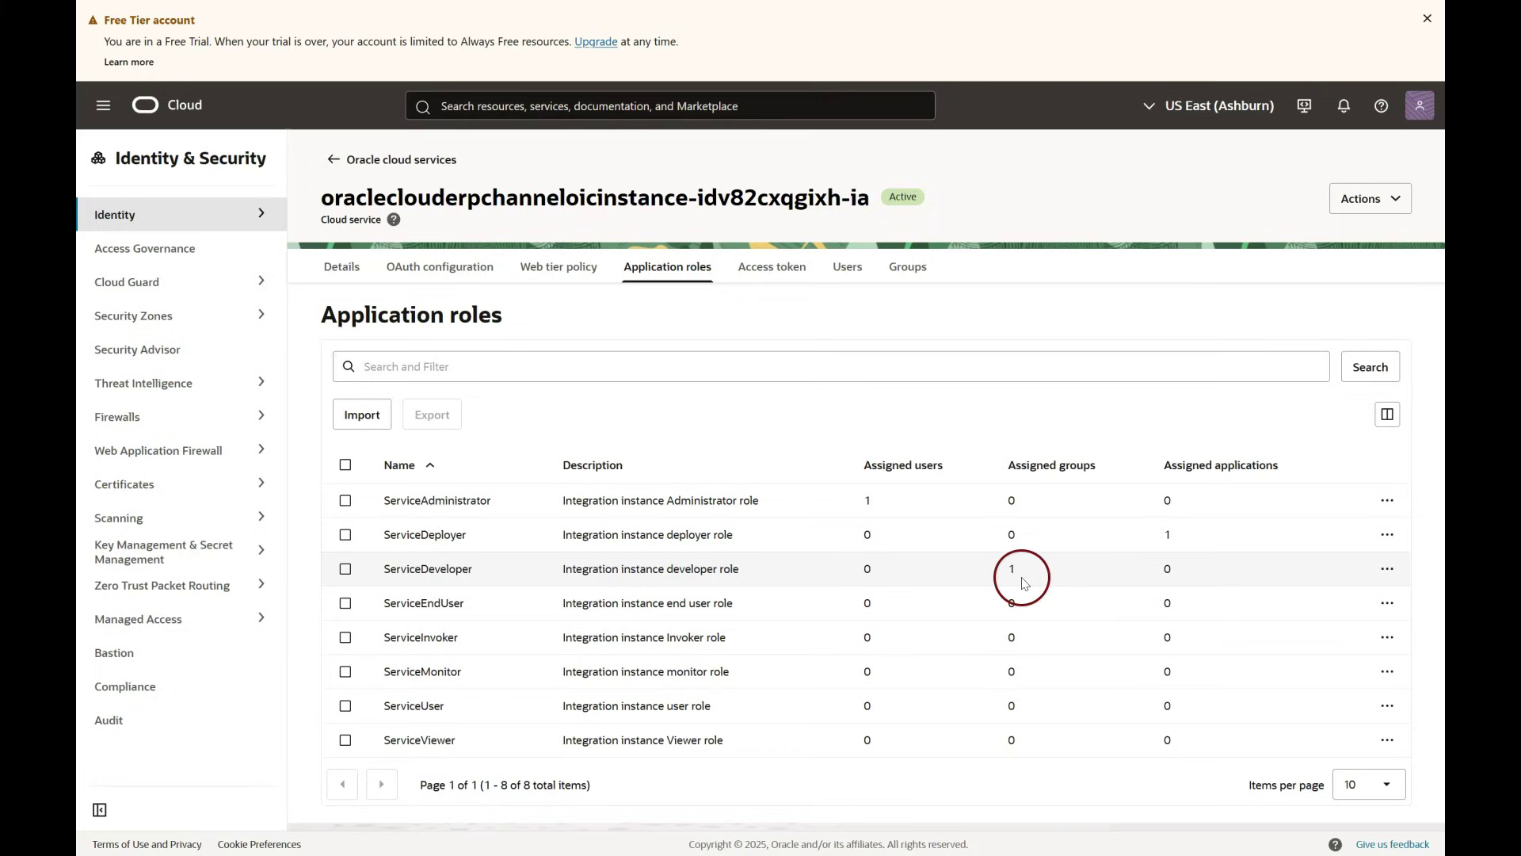
Assign the OIC Developer user in the Default domain to the OIC_Developers group
left_click(443, 160)
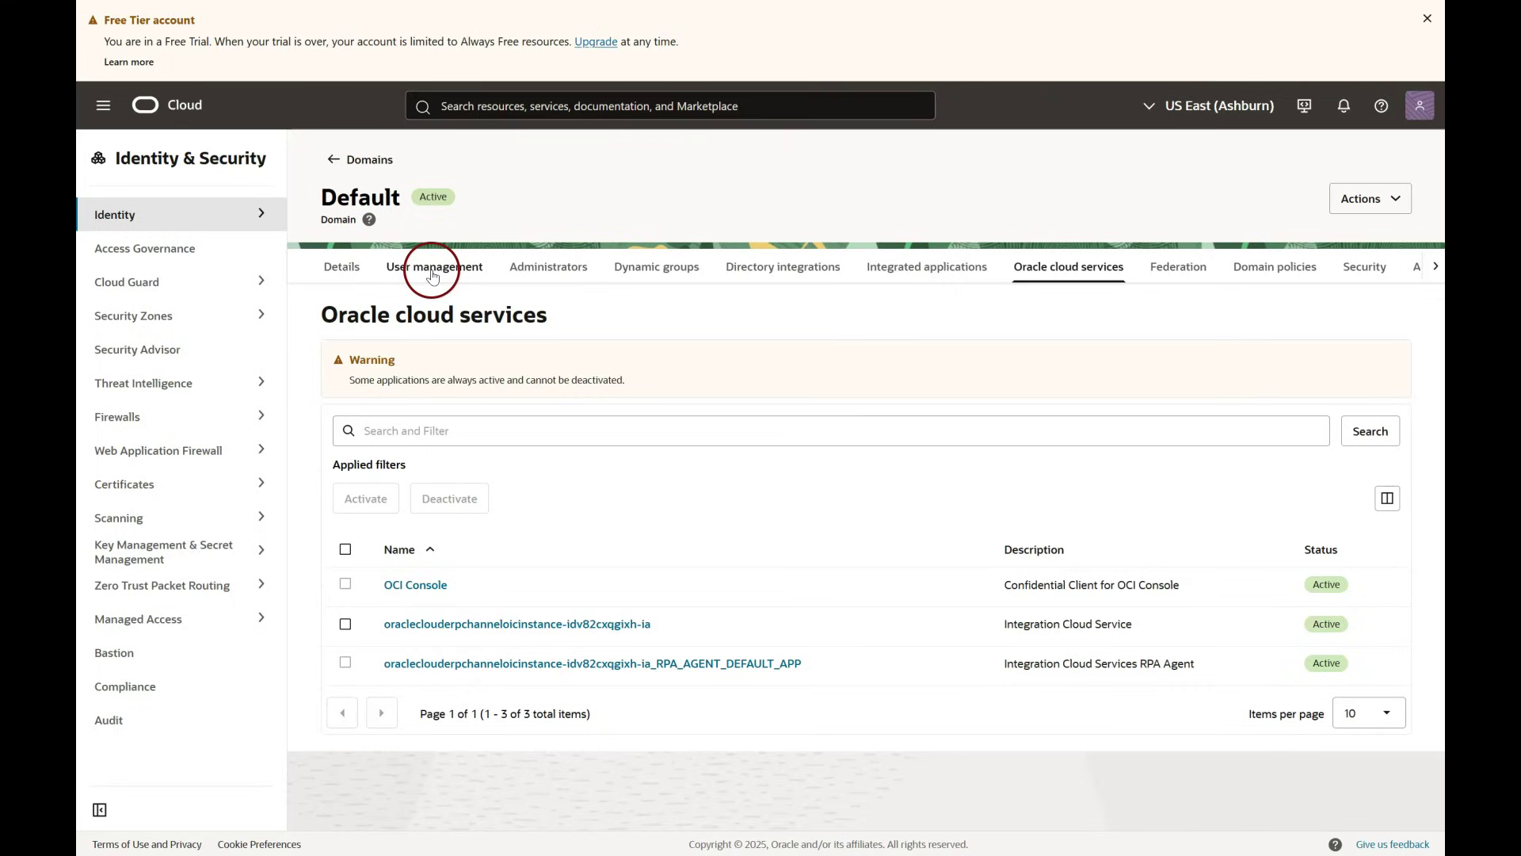
left_click(431, 275)
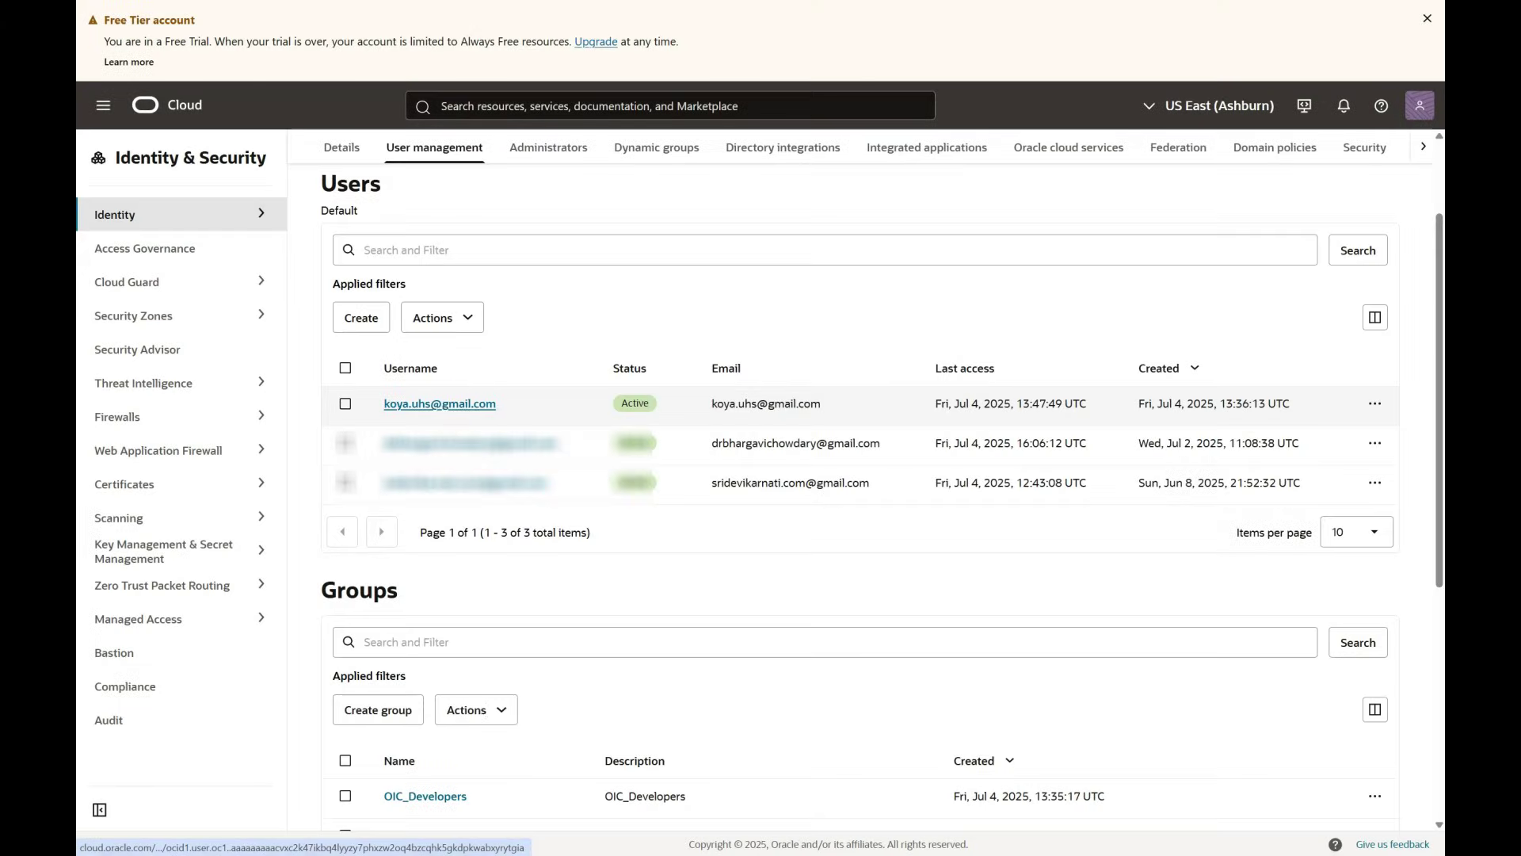
left_click(472, 408)
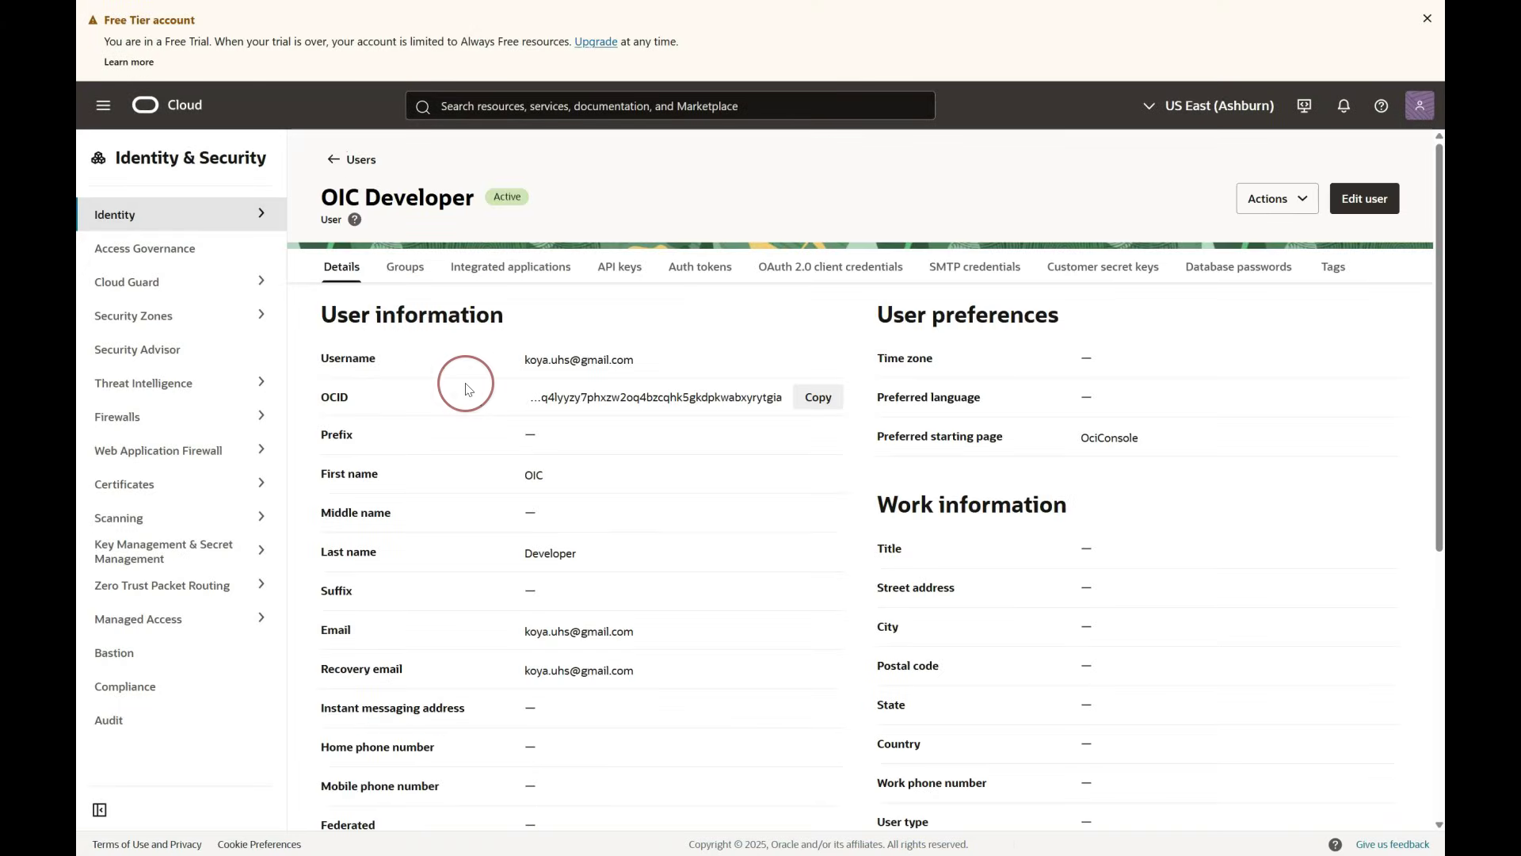
left_click(410, 273)
left_click(385, 422)
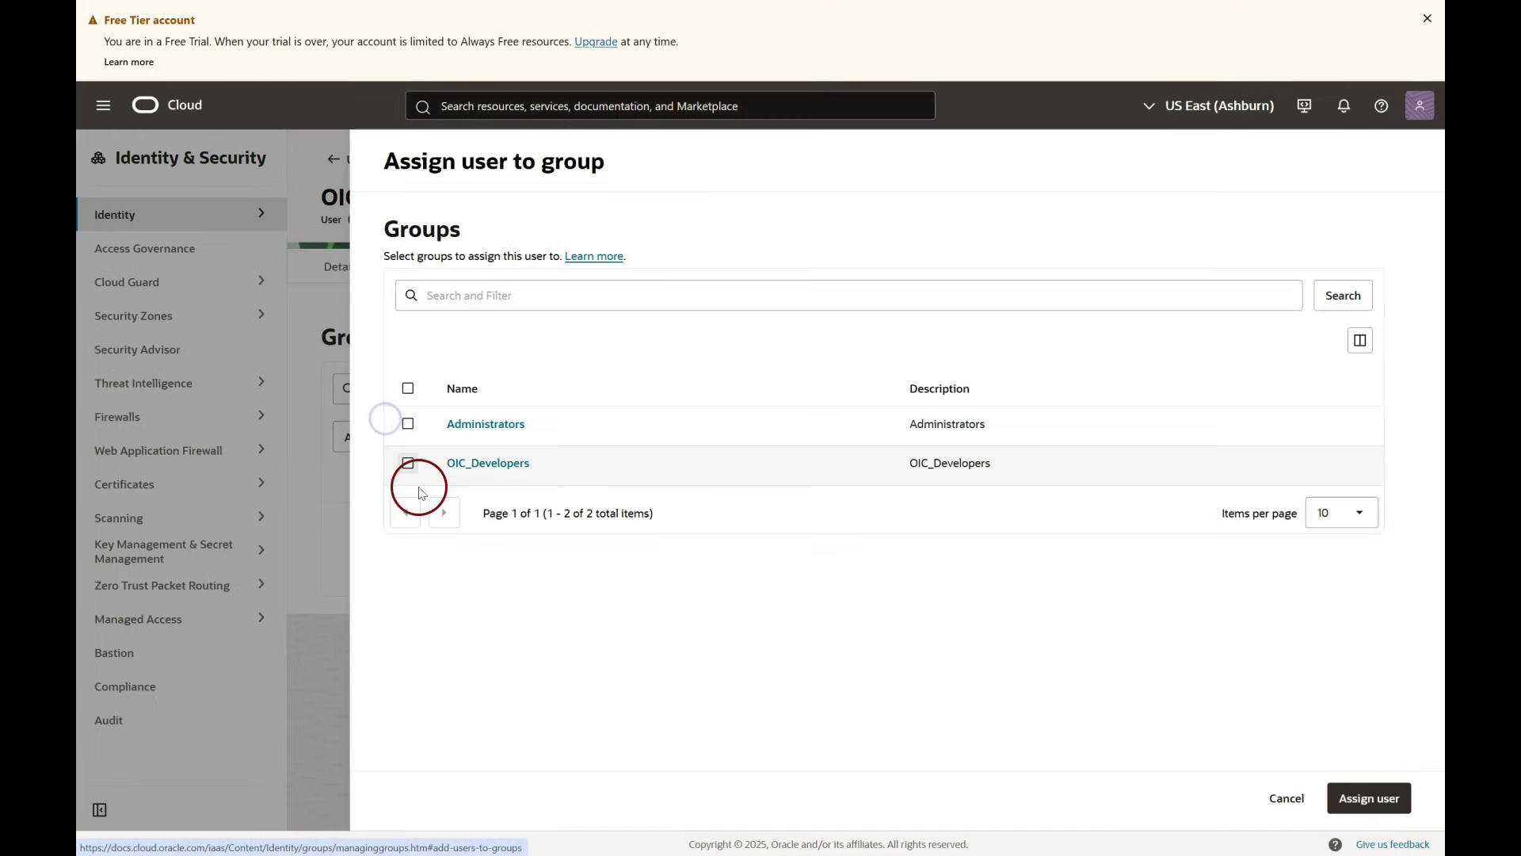
left_click(410, 464)
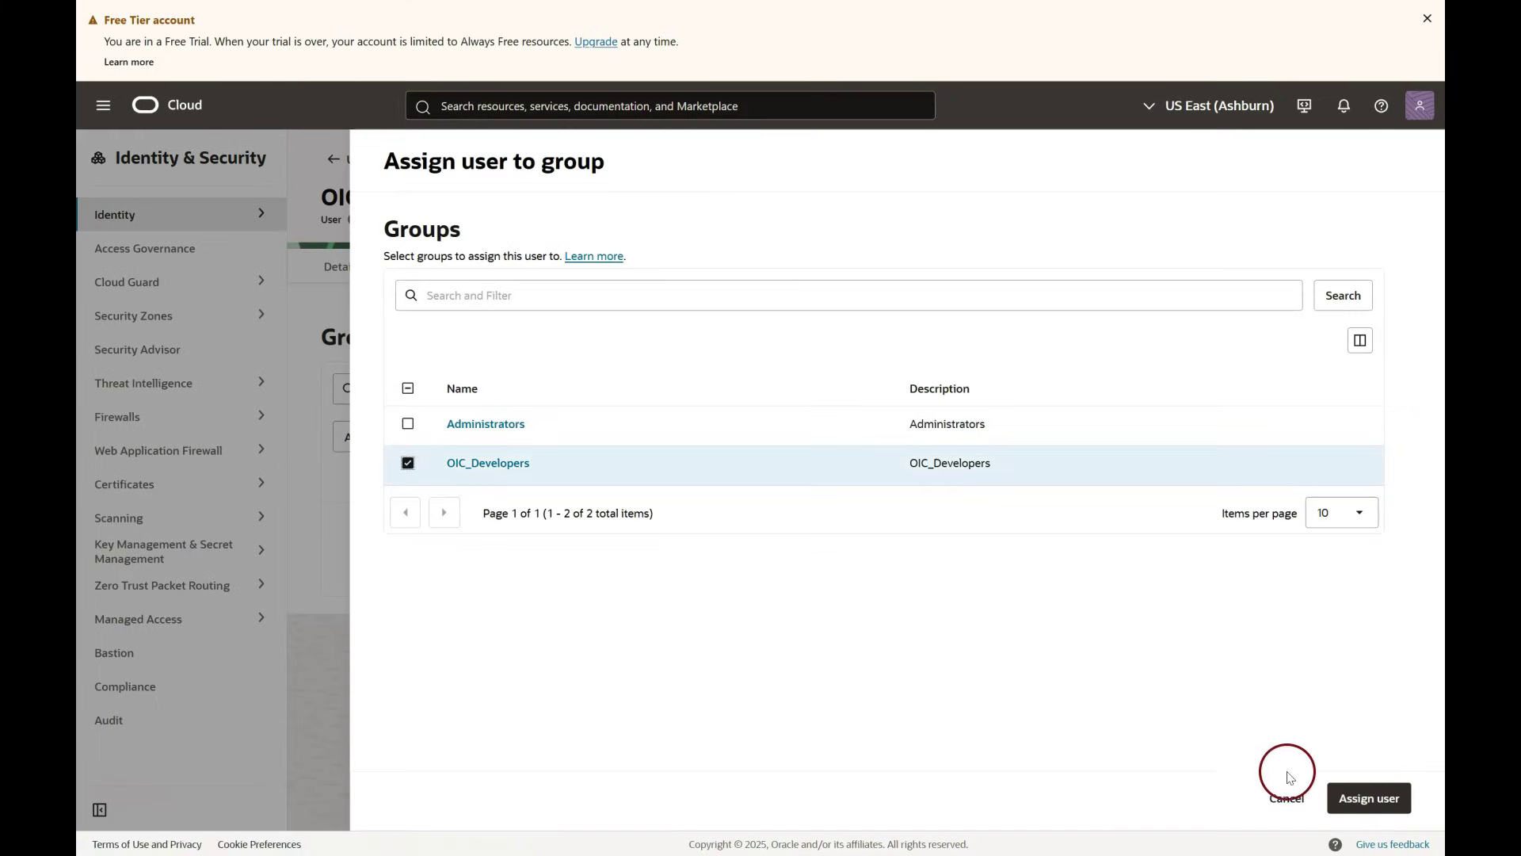
left_click(1362, 798)
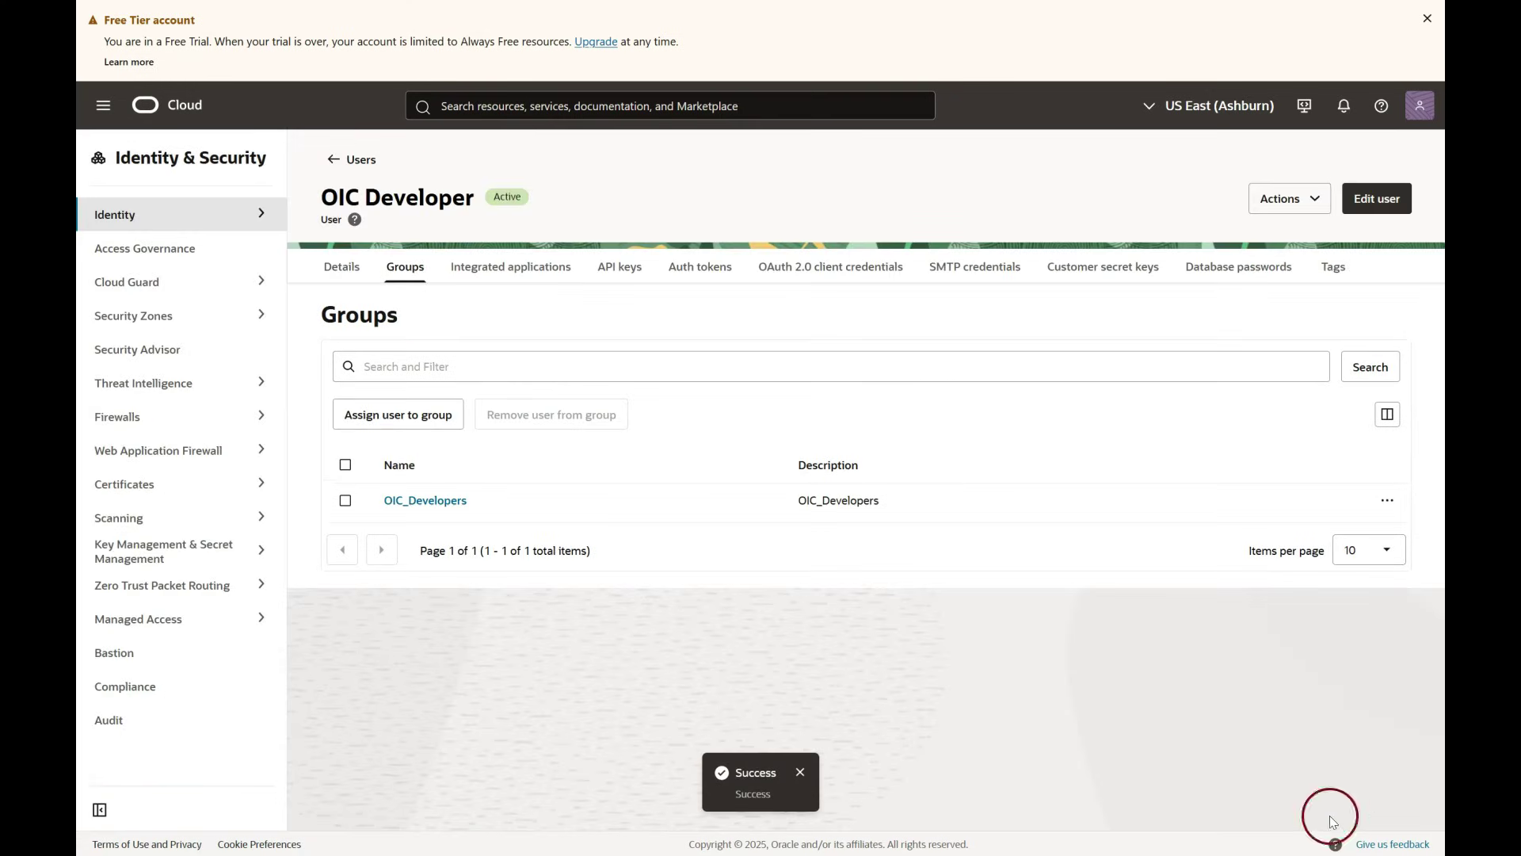
Sign in to the Oracle Integration instance with the developer user's filled-in credentials
key("alt+Left")
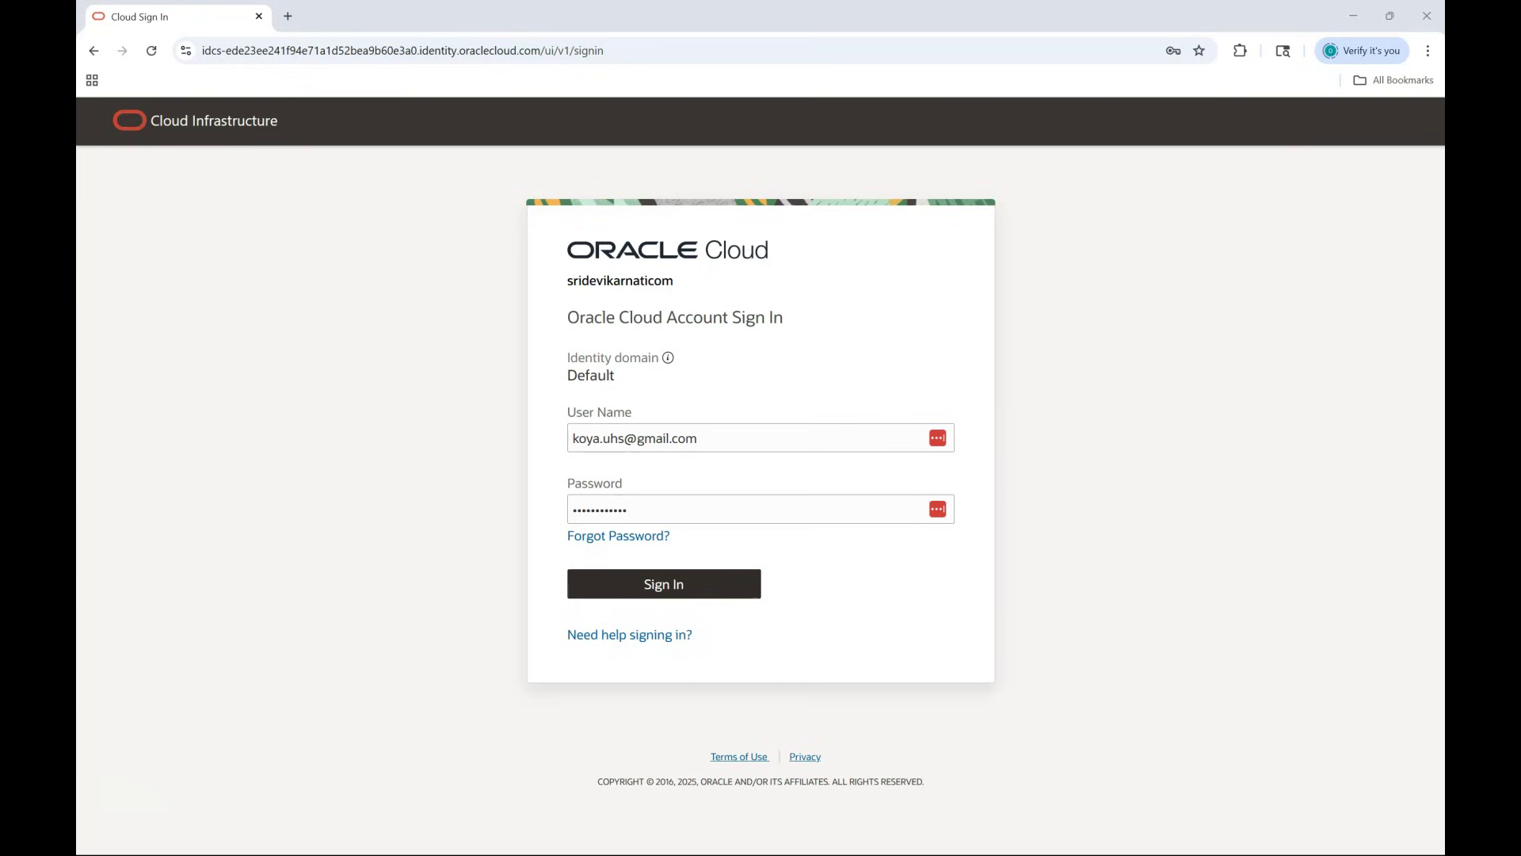
left_click(656, 584)
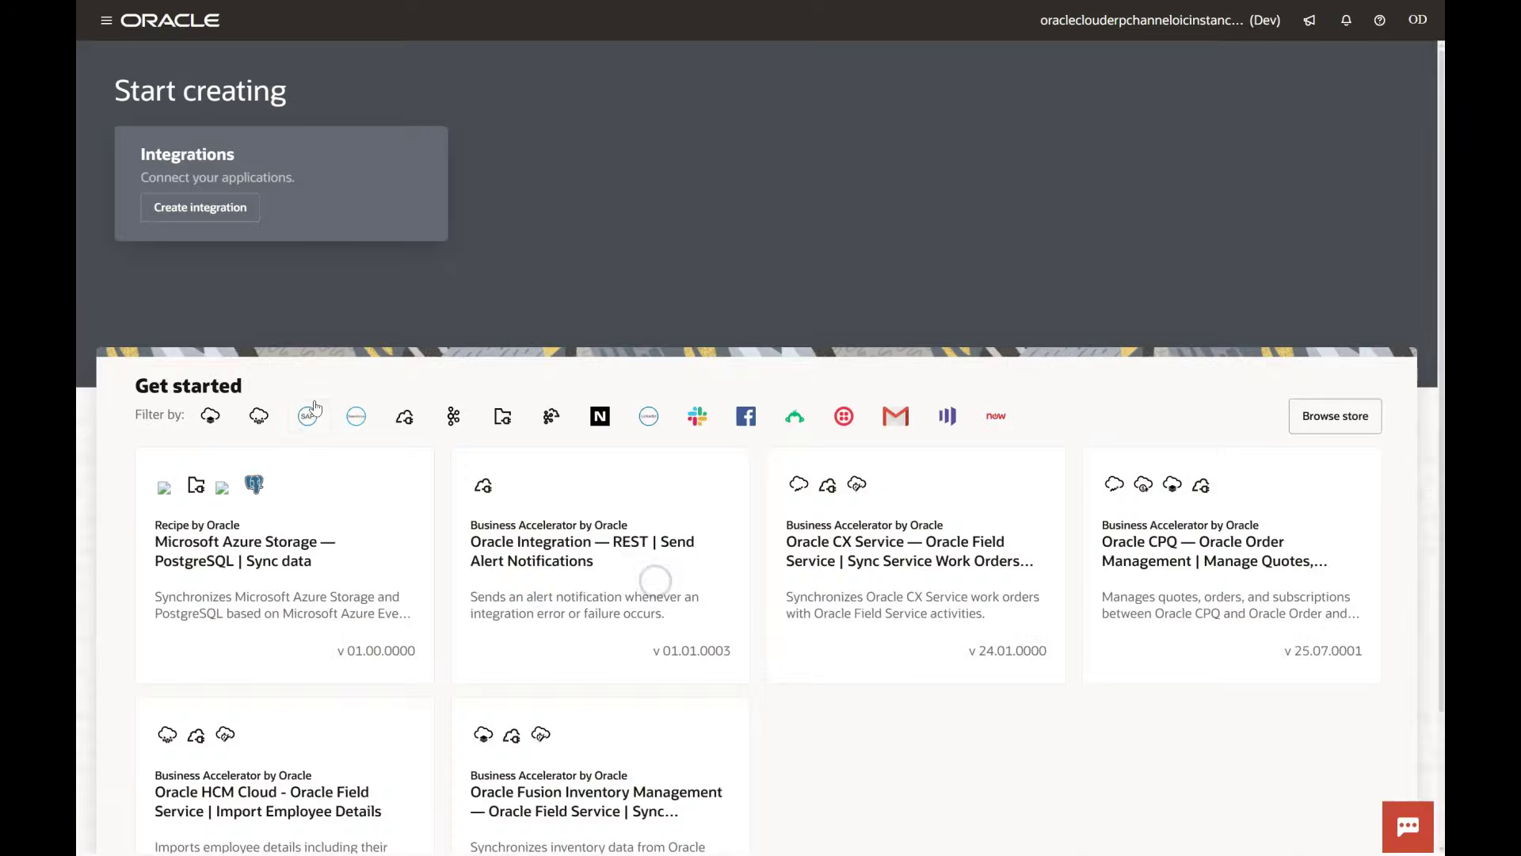
left_click(202, 286)
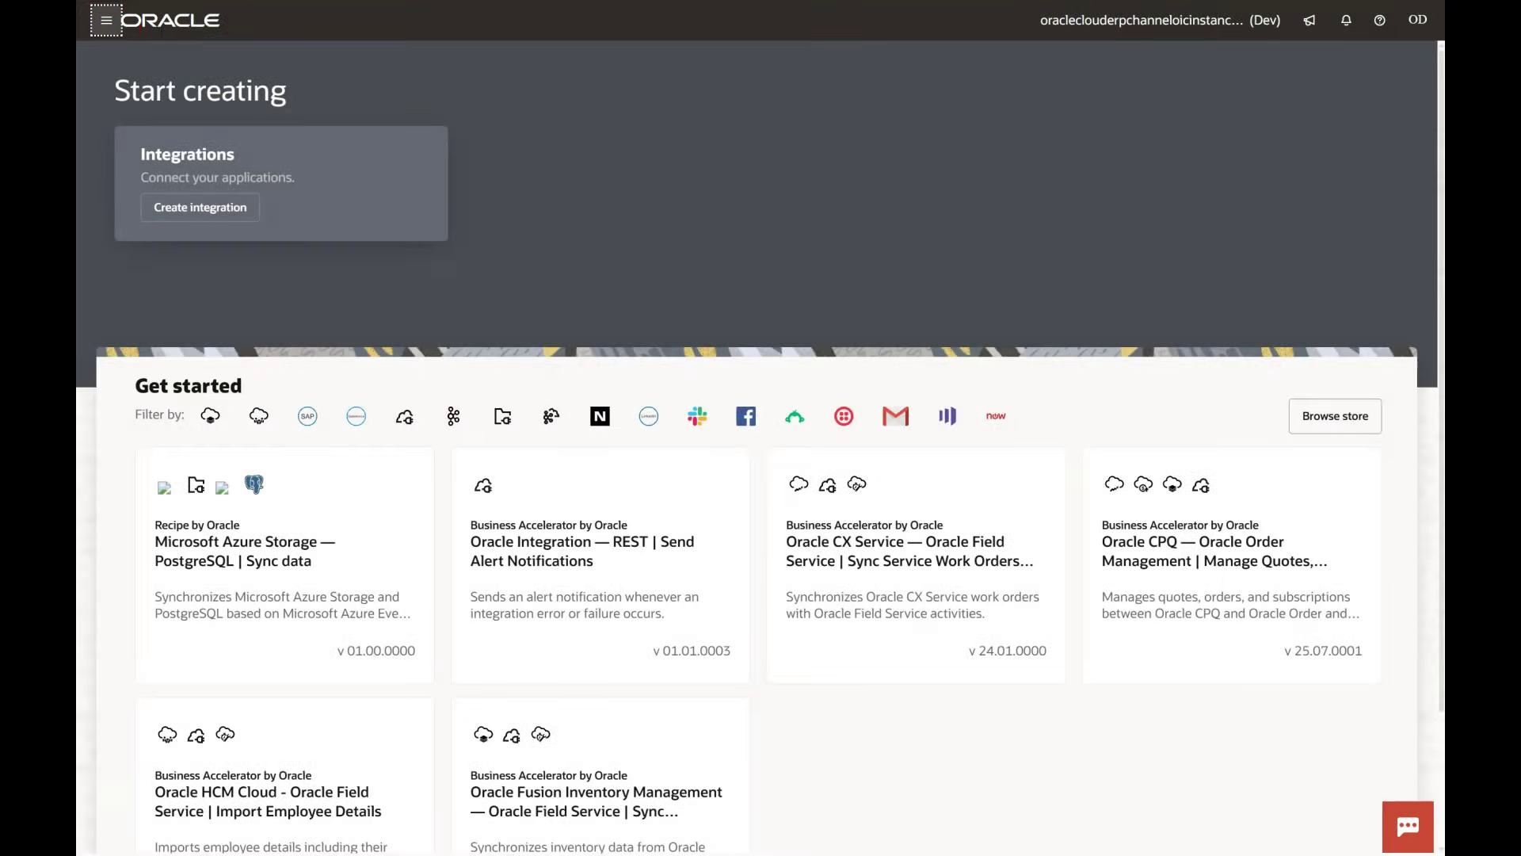
Create a new Oracle Integration project named OracleCloudERPChannelDemo
left_click(105, 20)
left_click(147, 99)
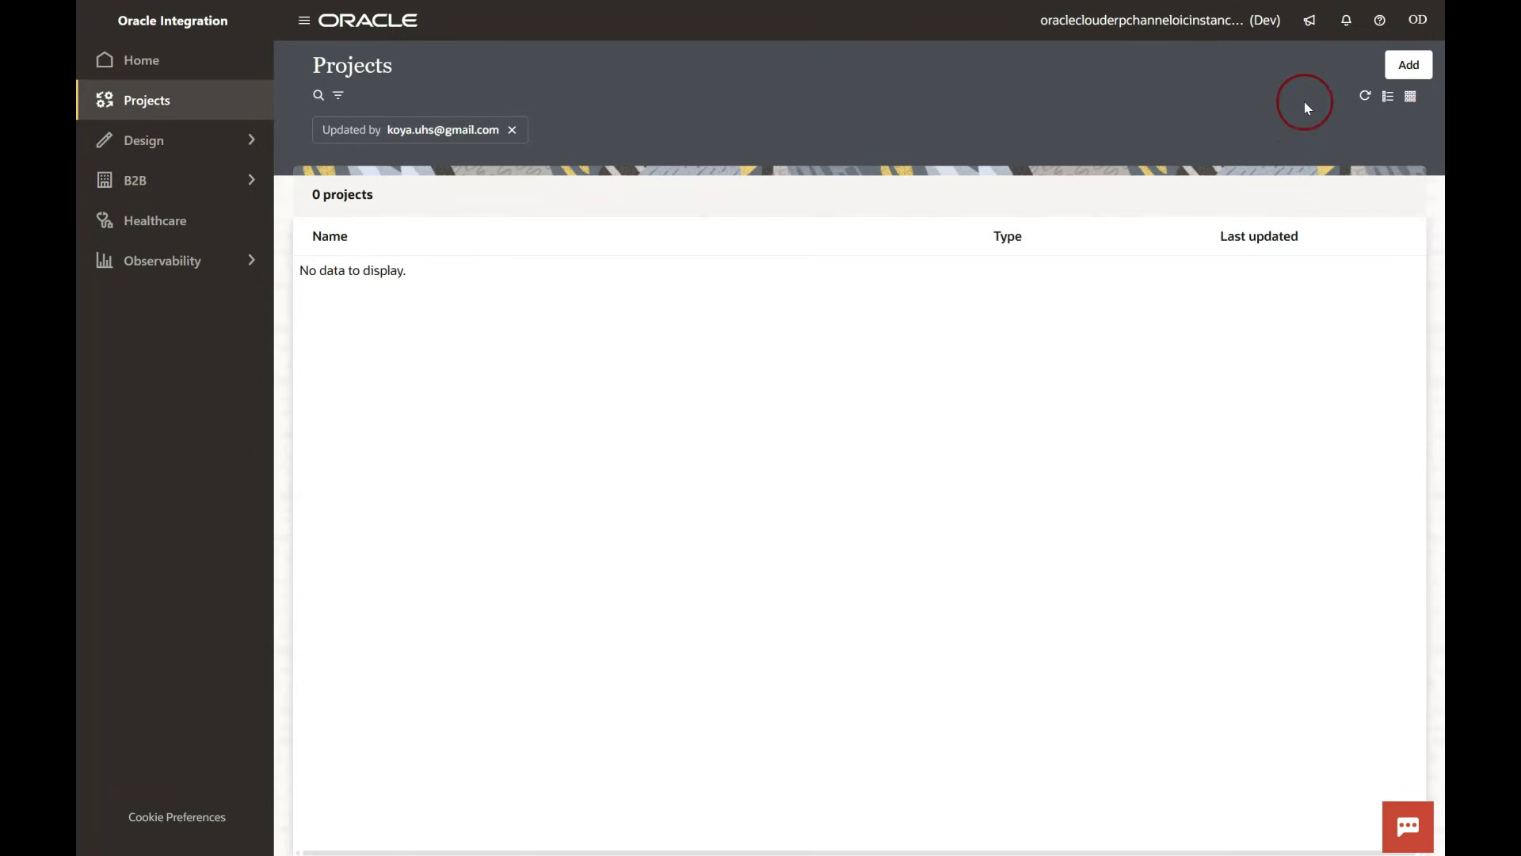
left_click(1408, 65)
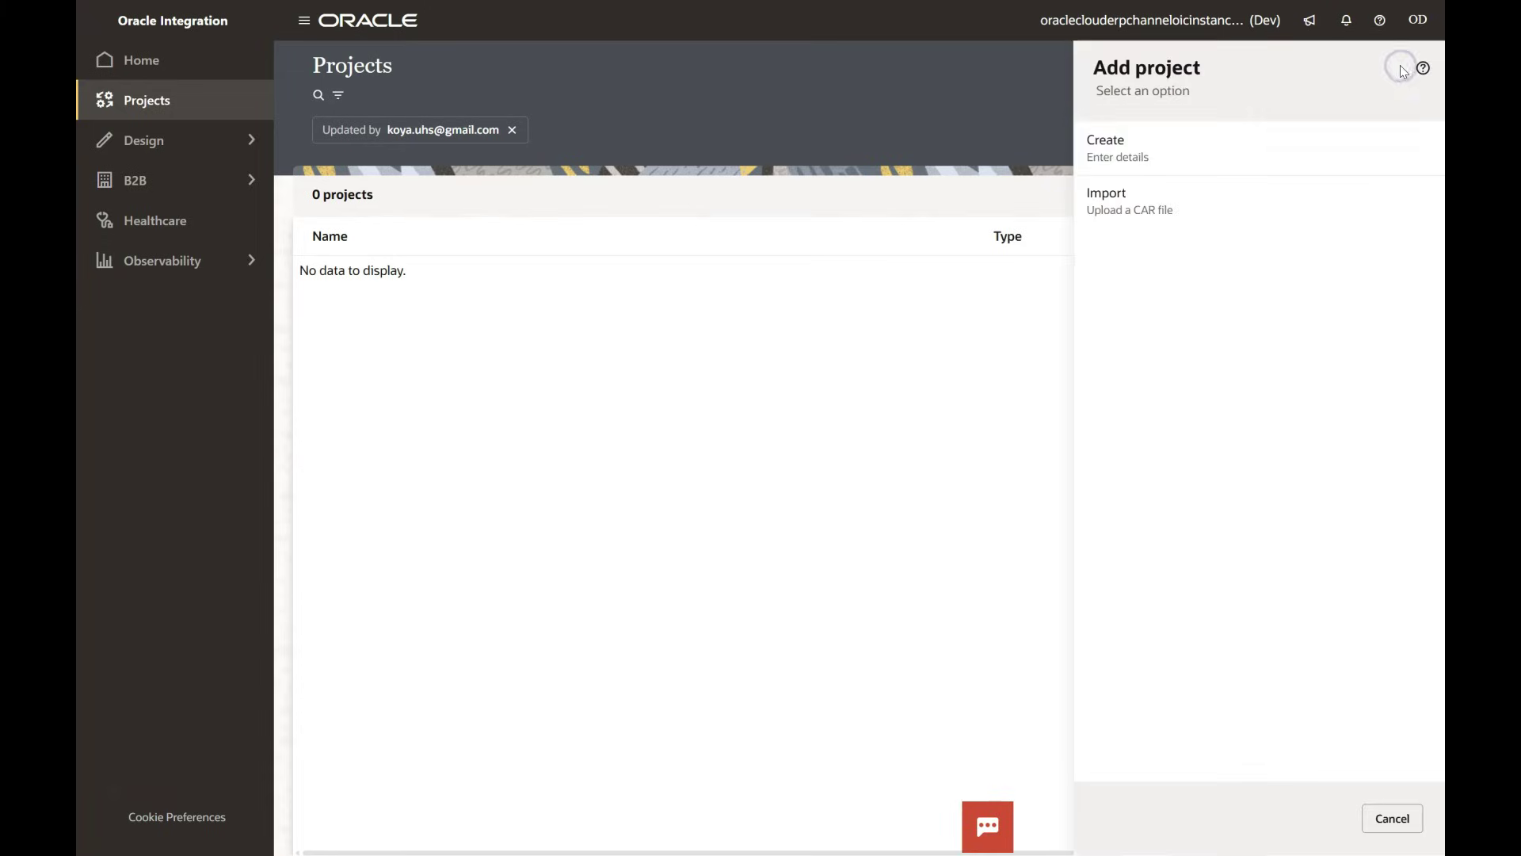
left_click(1172, 152)
left_click(1172, 150)
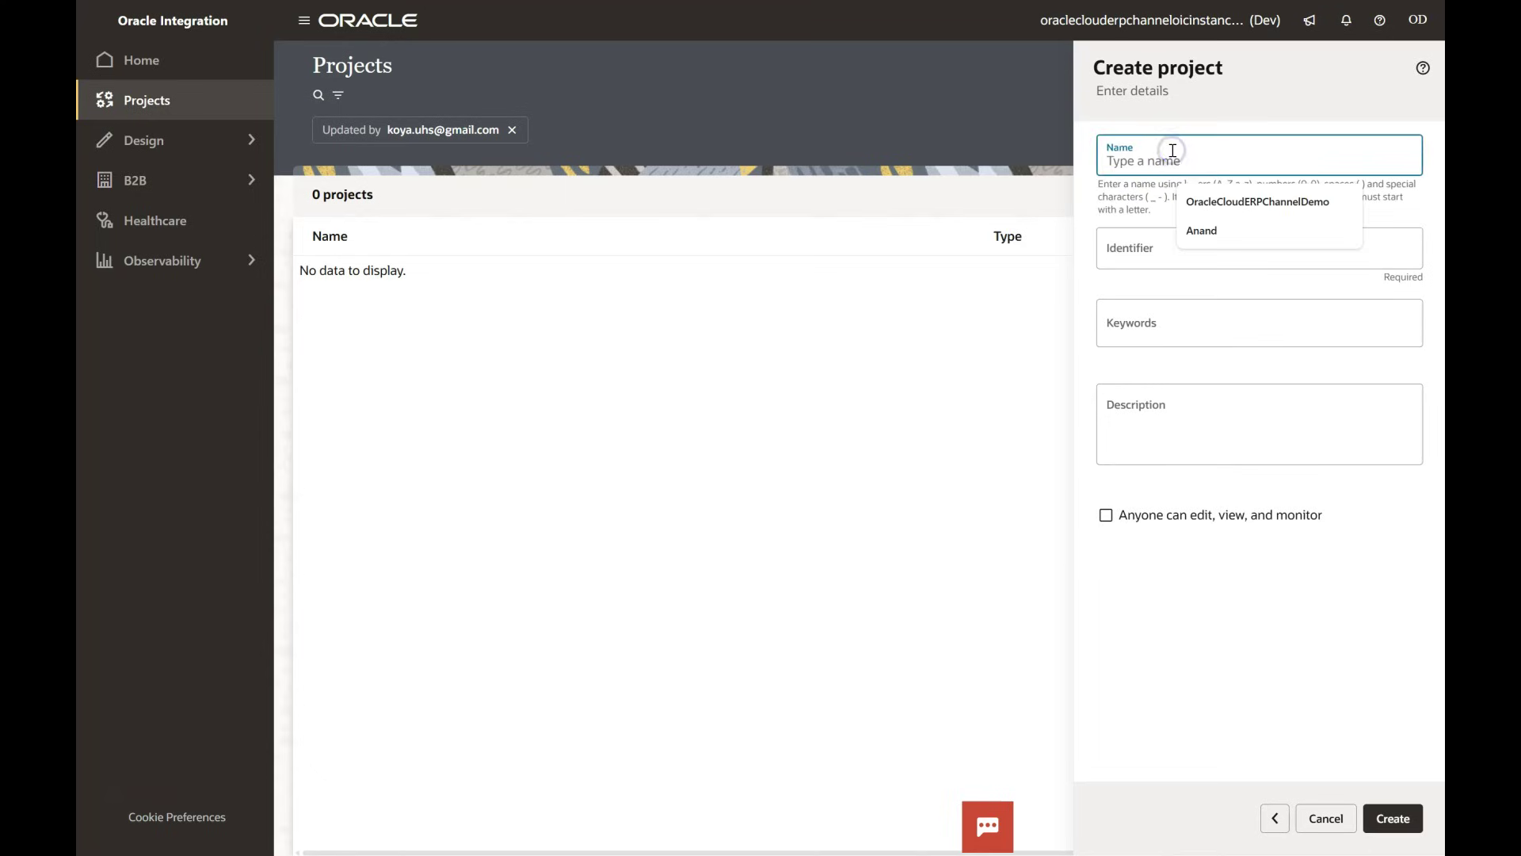
key("Down")
key("Return")
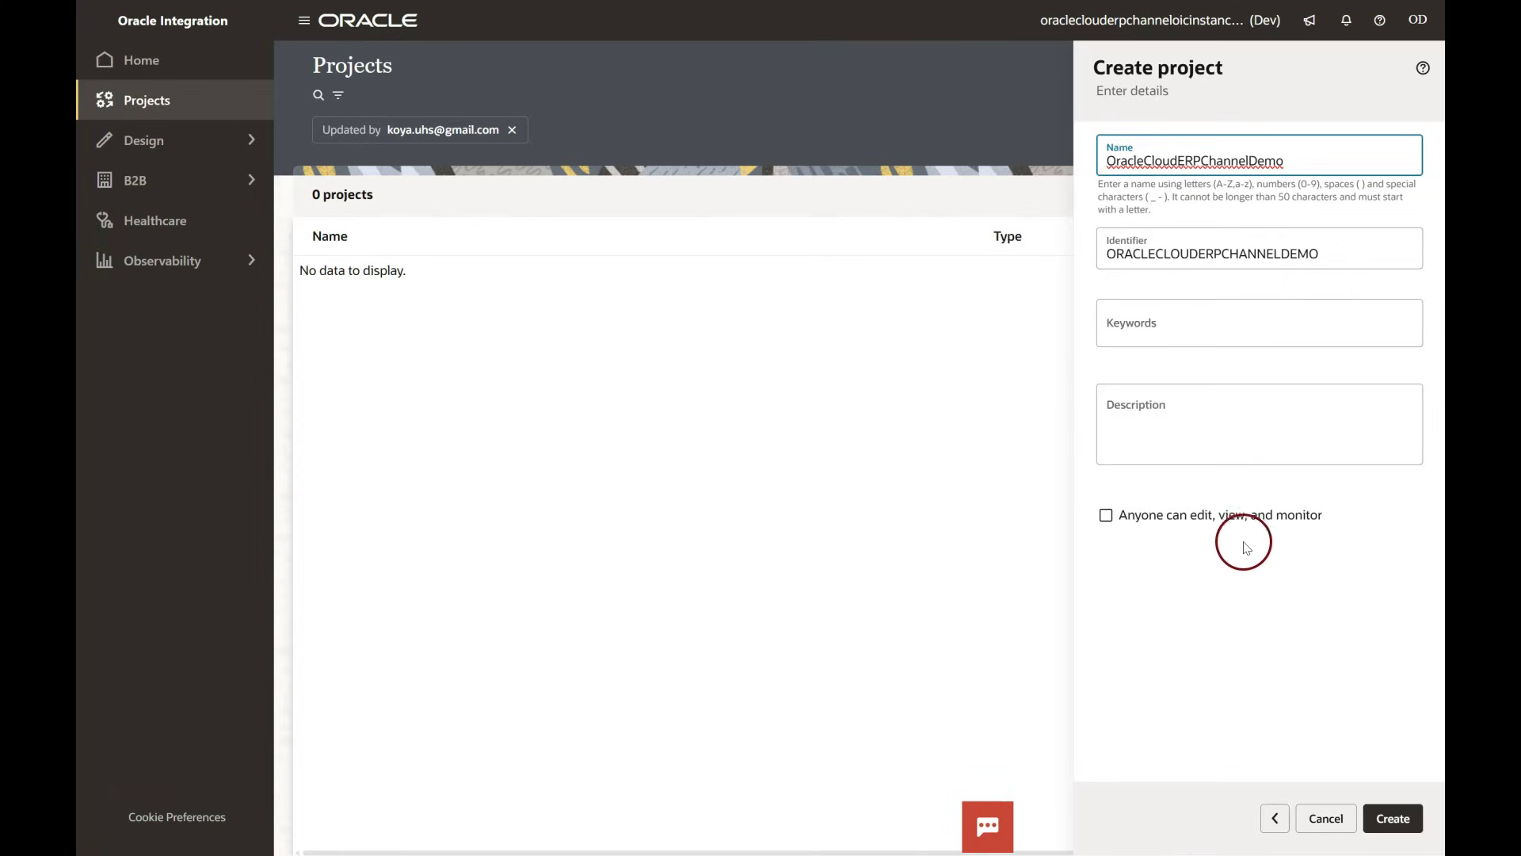
left_click(1396, 824)
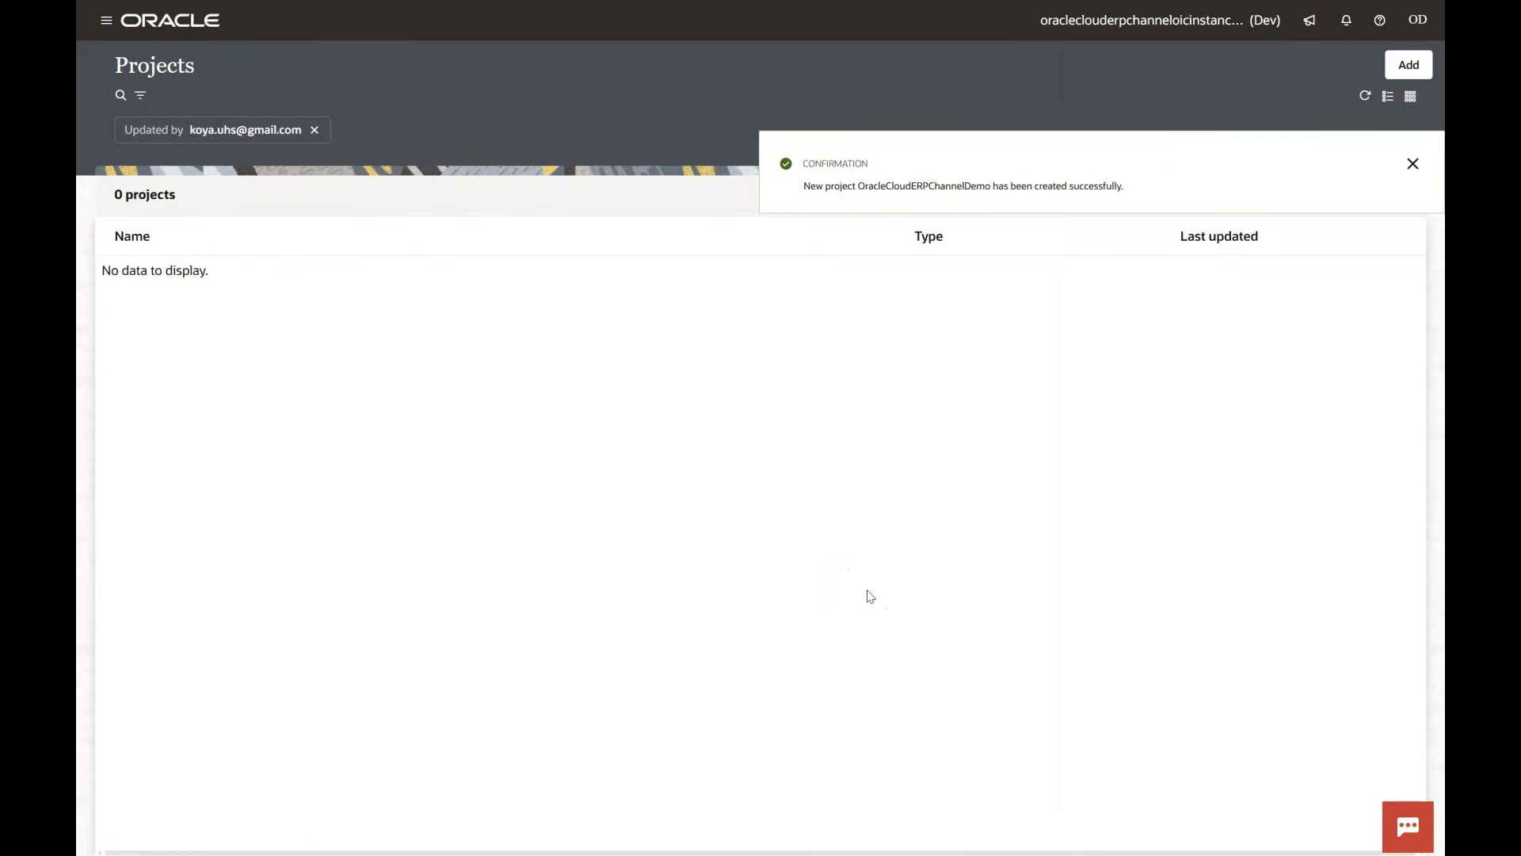
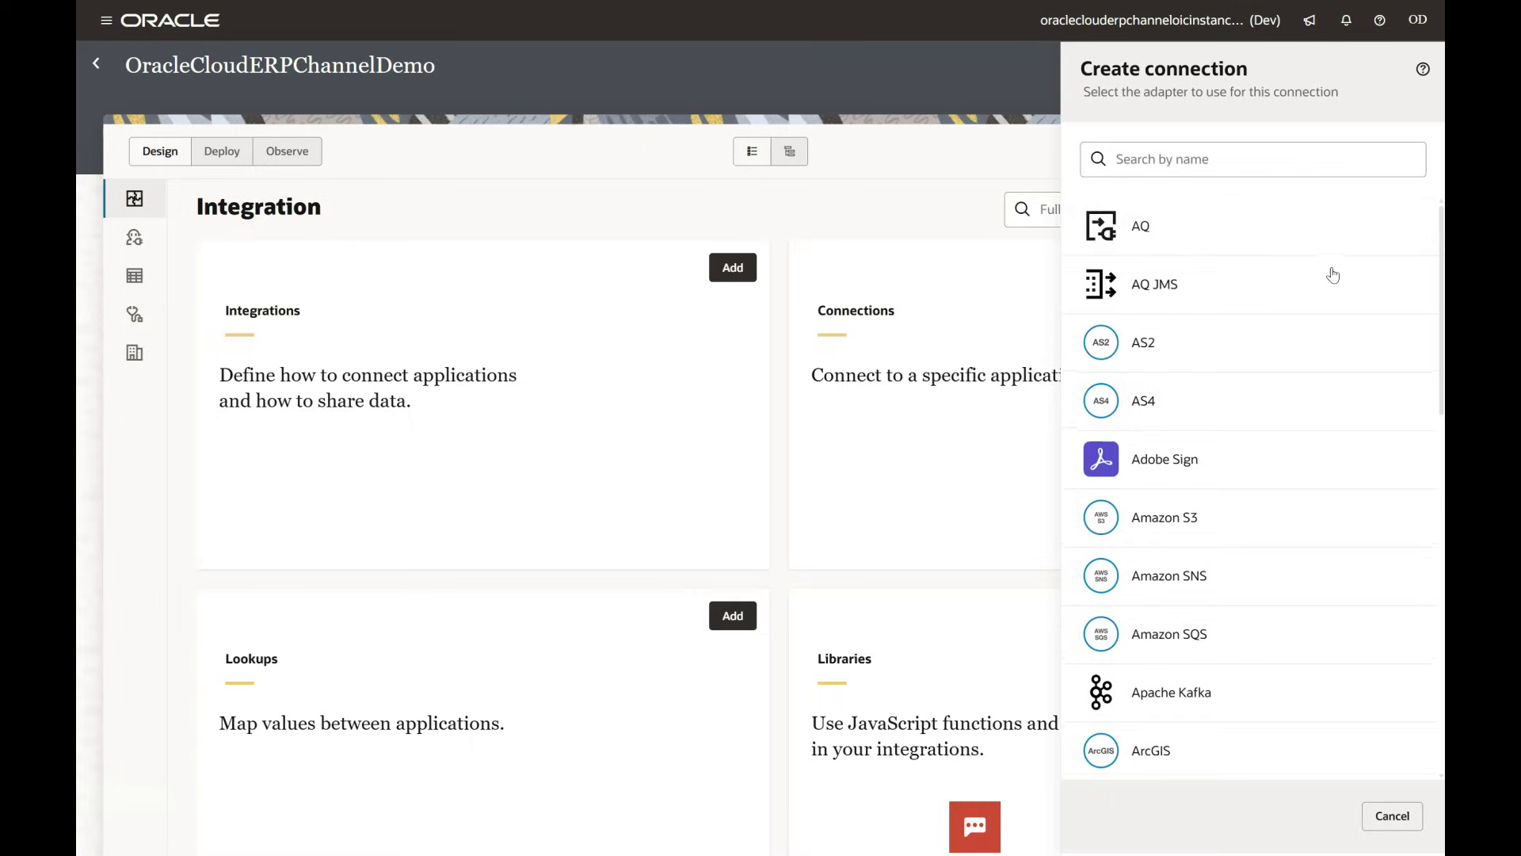
Create a REST adapter connection named OracleERP_Rest_Connection with the Trigger role in the OracleCloudERPChannelDemo project
left_click(1250, 158)
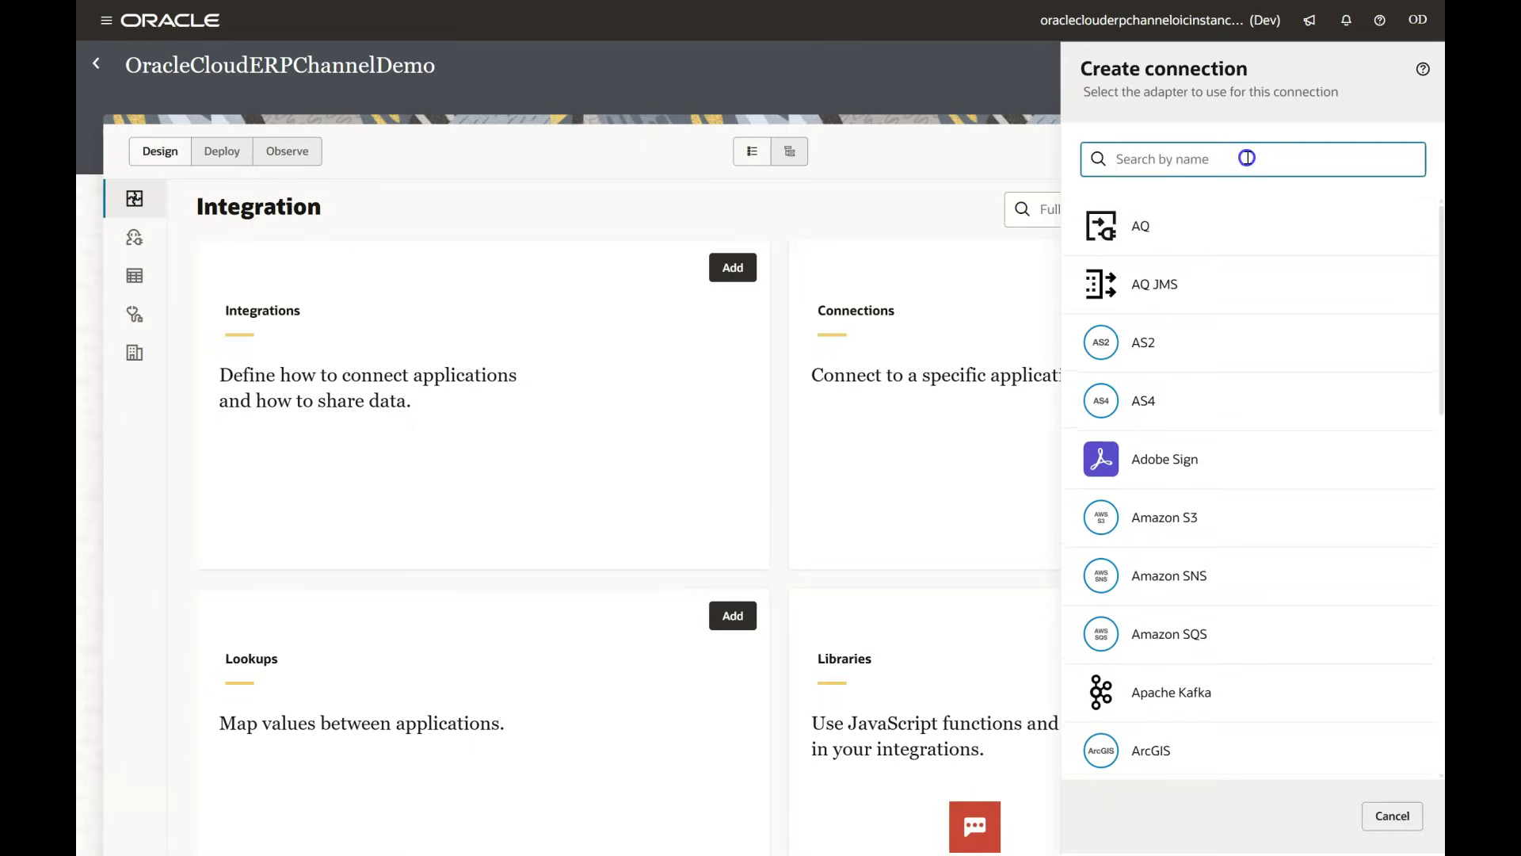
type("rest")
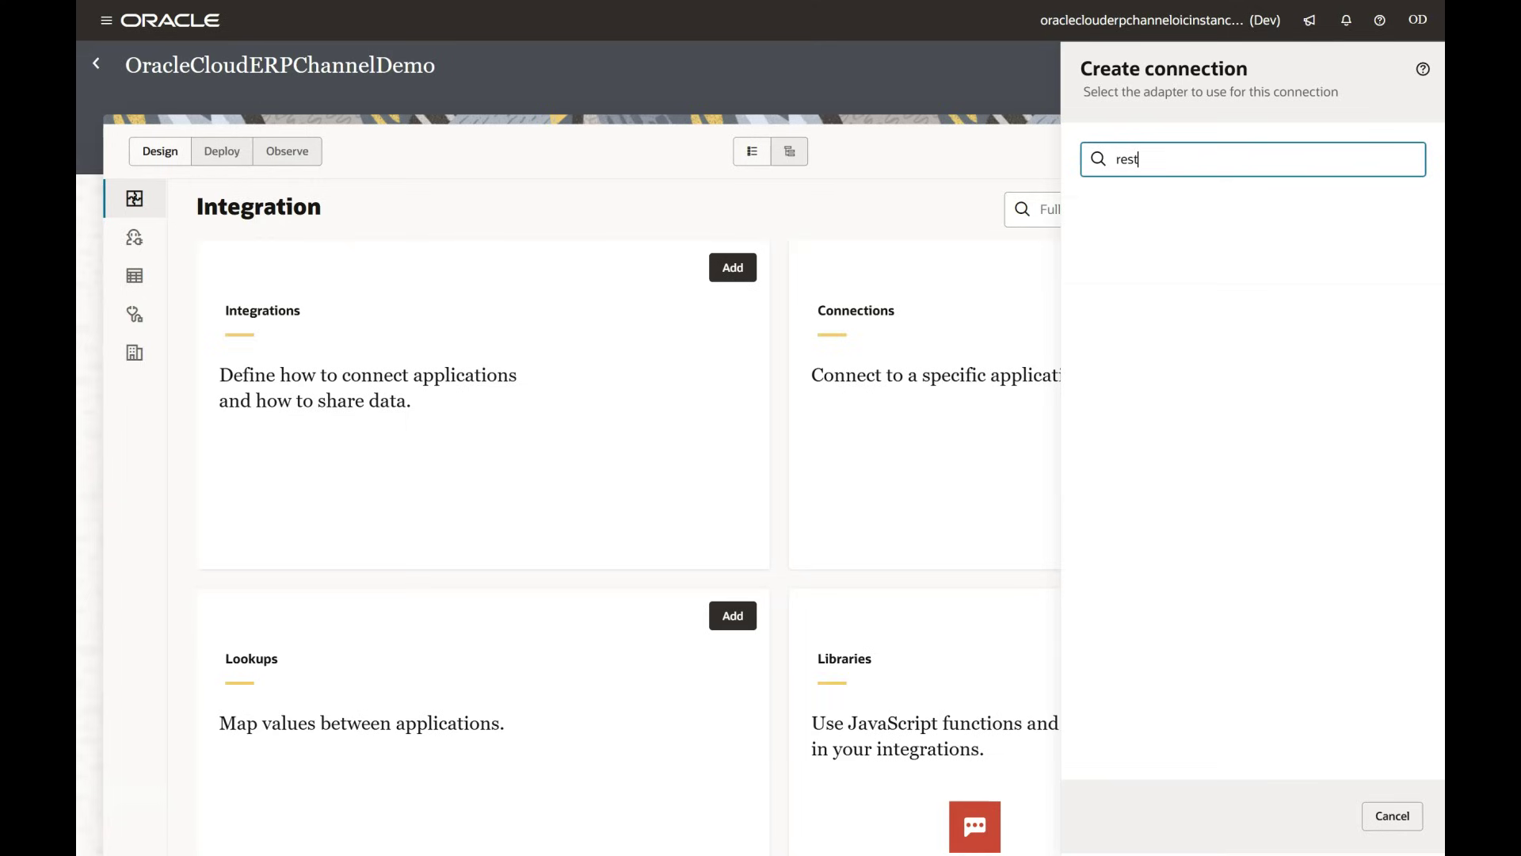
left_click(1149, 224)
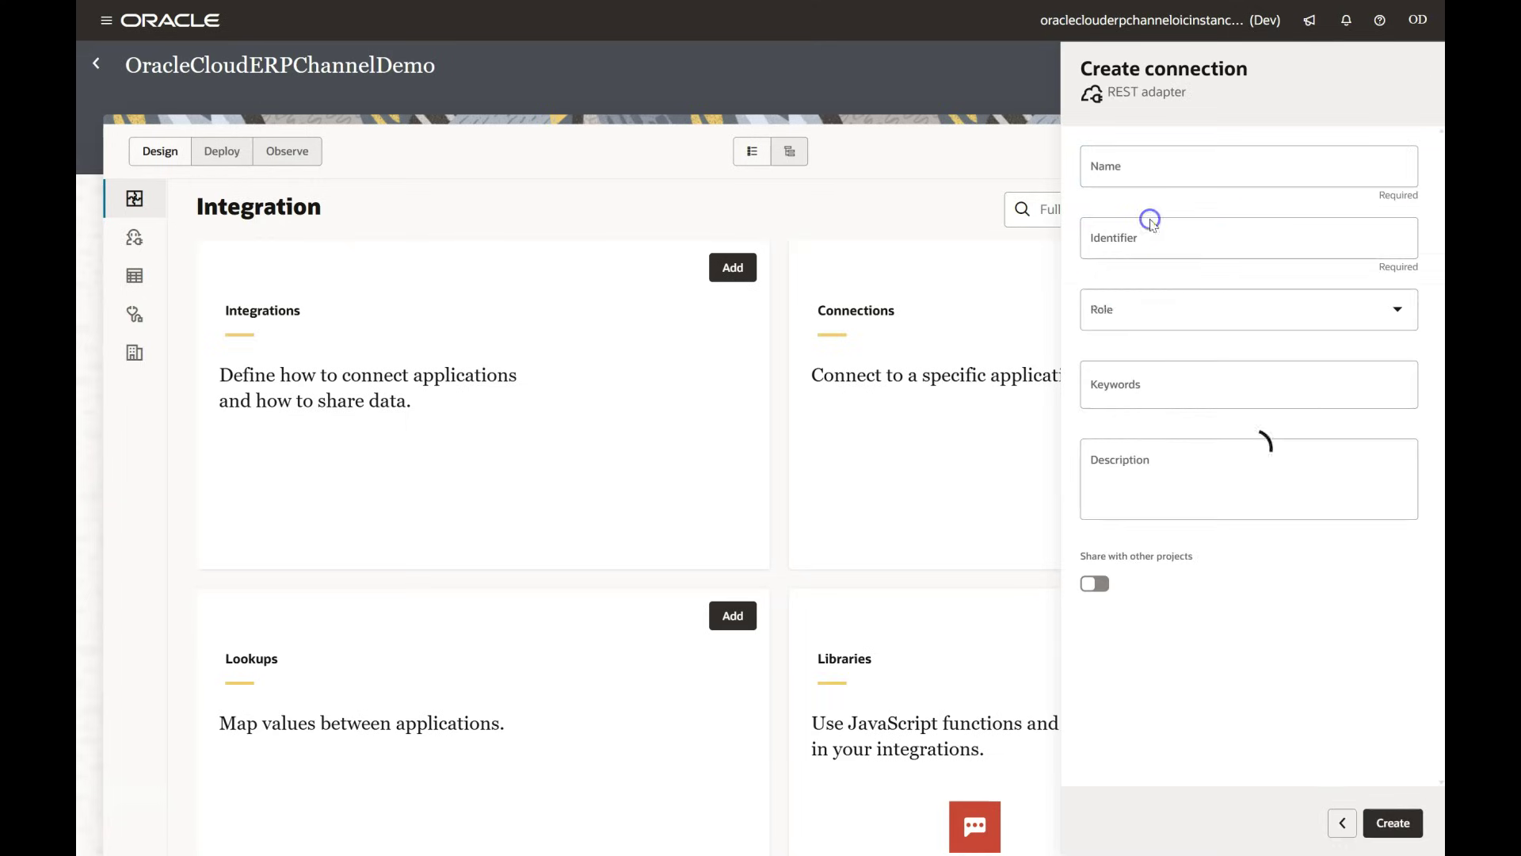
left_click(1149, 176)
type("OracleERP_Rest_Connection")
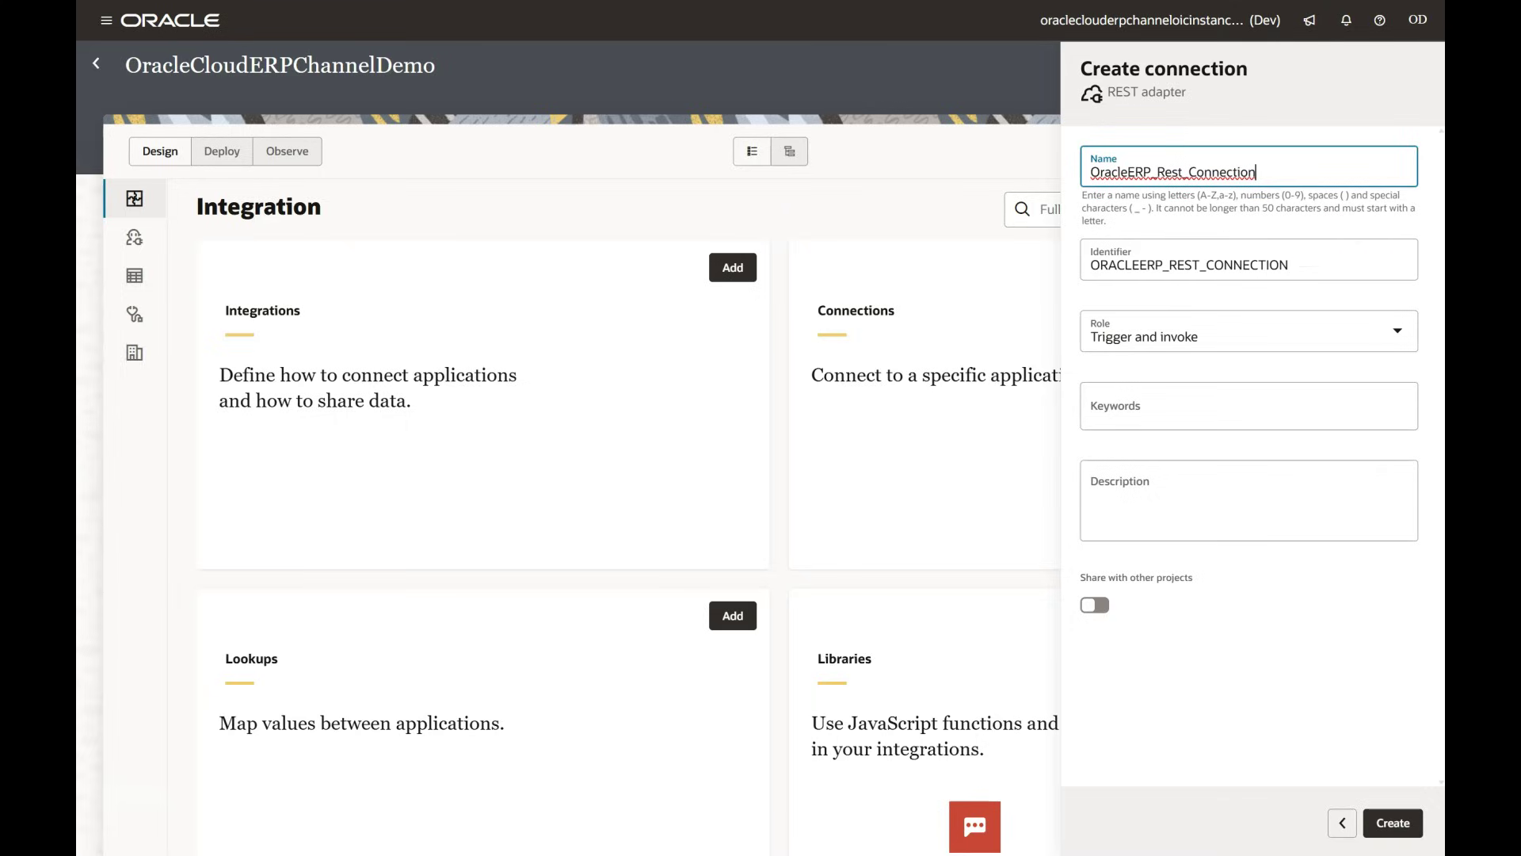
left_click(1165, 326)
left_click(1152, 379)
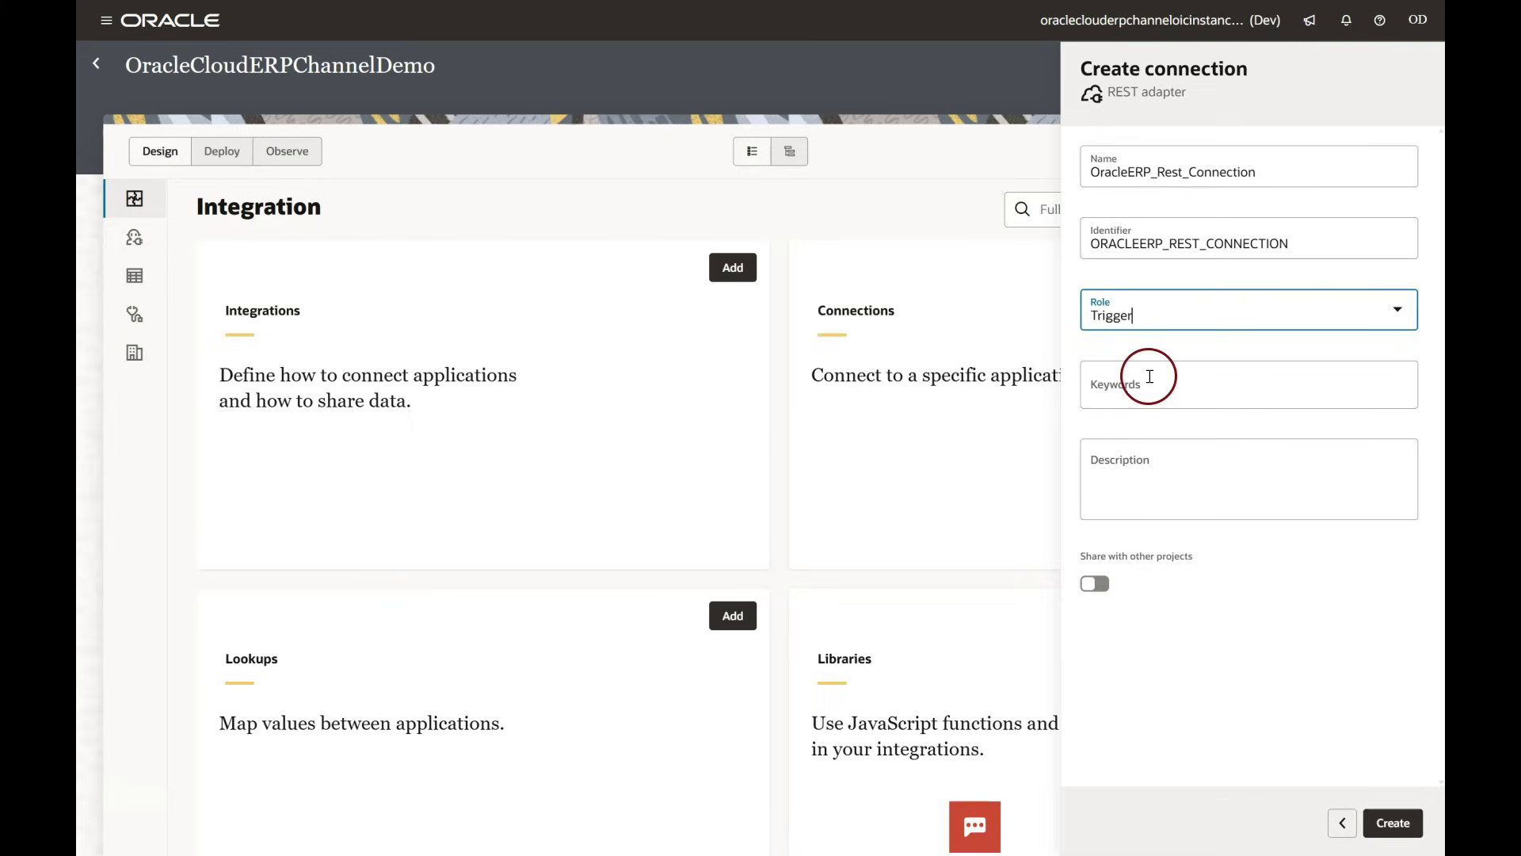
left_click(1397, 829)
left_click(1392, 822)
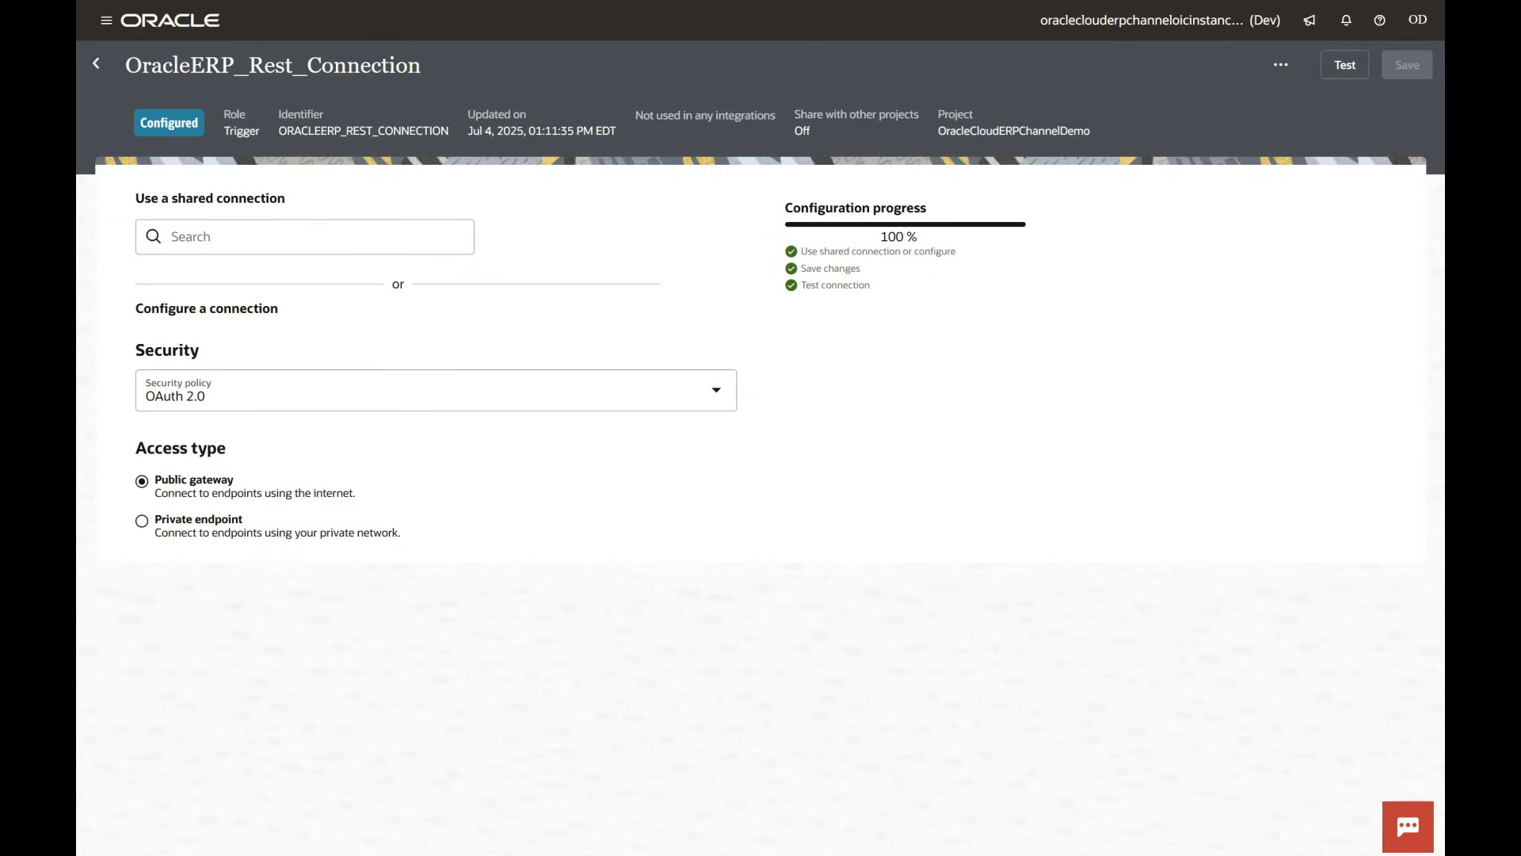
Set the security policy of OracleERP_Rest_Connection to Basic Authentication, then test and save the connection
left_click(557, 391)
left_click(419, 513)
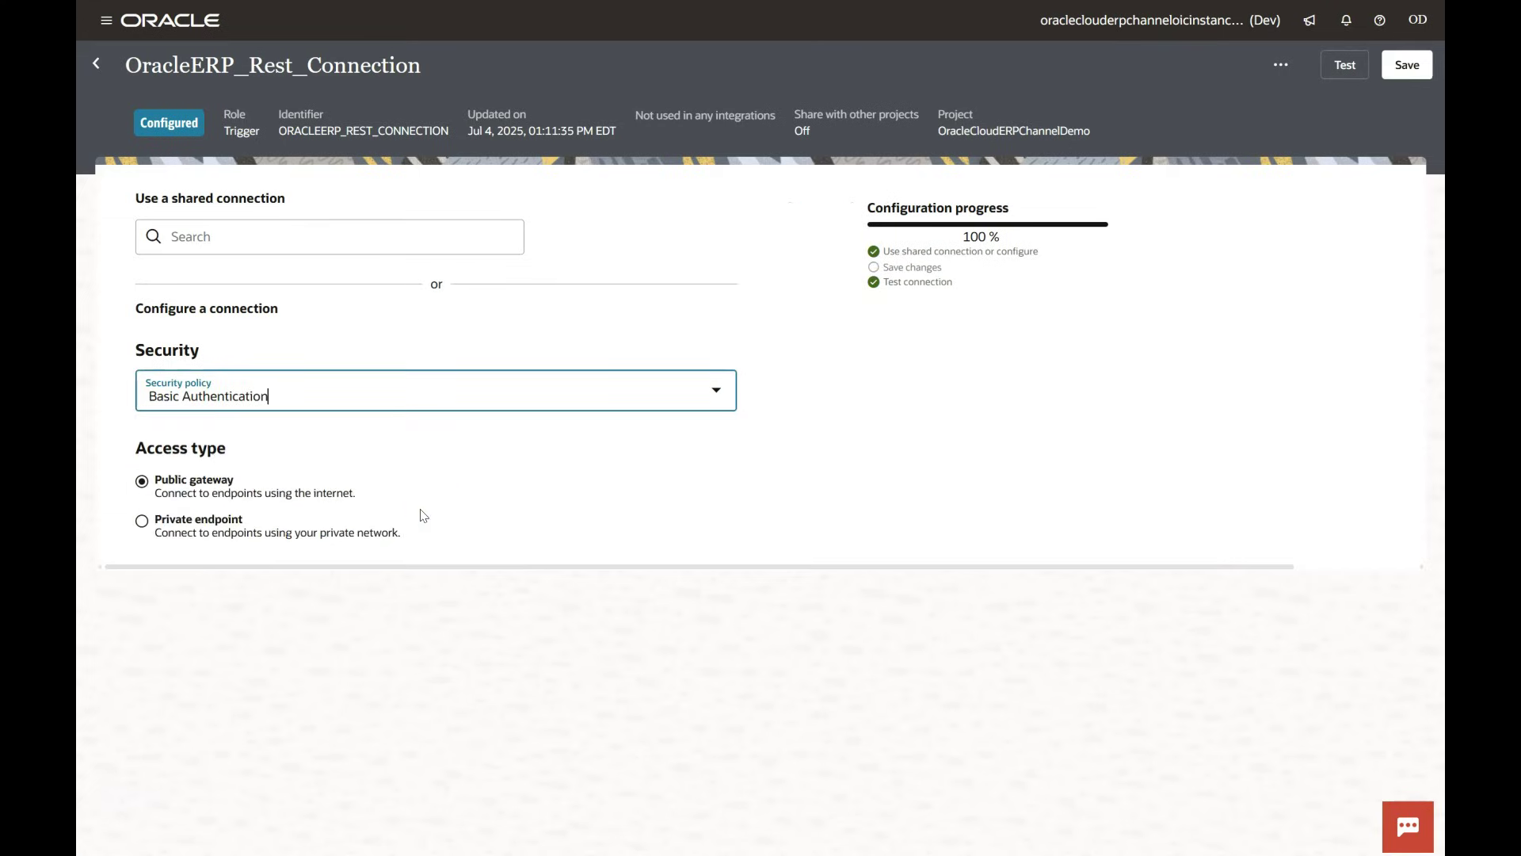
left_click(1339, 70)
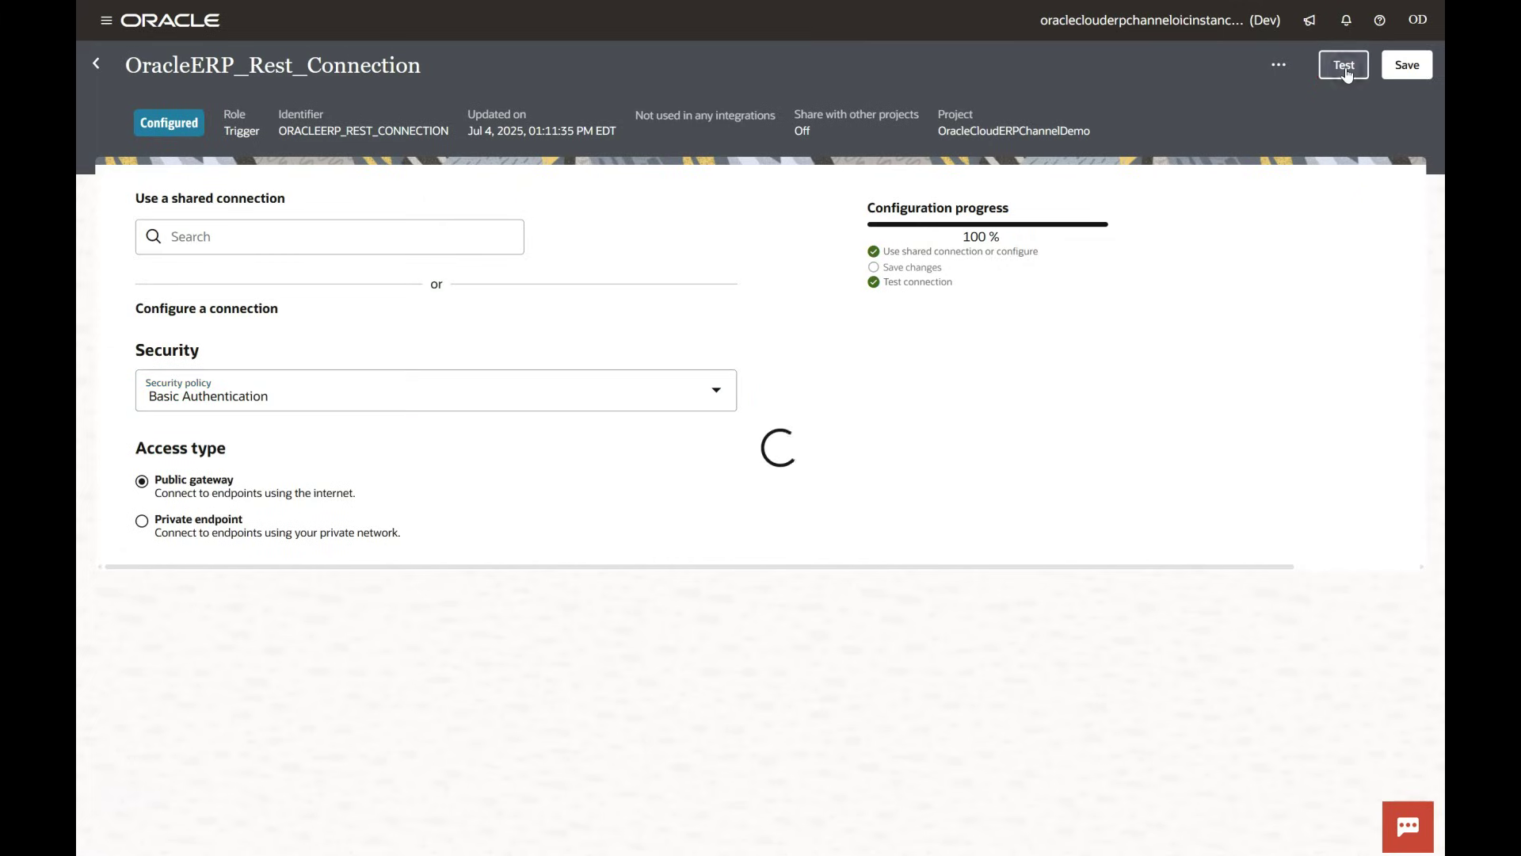
left_click(1345, 69)
left_click(1008, 99)
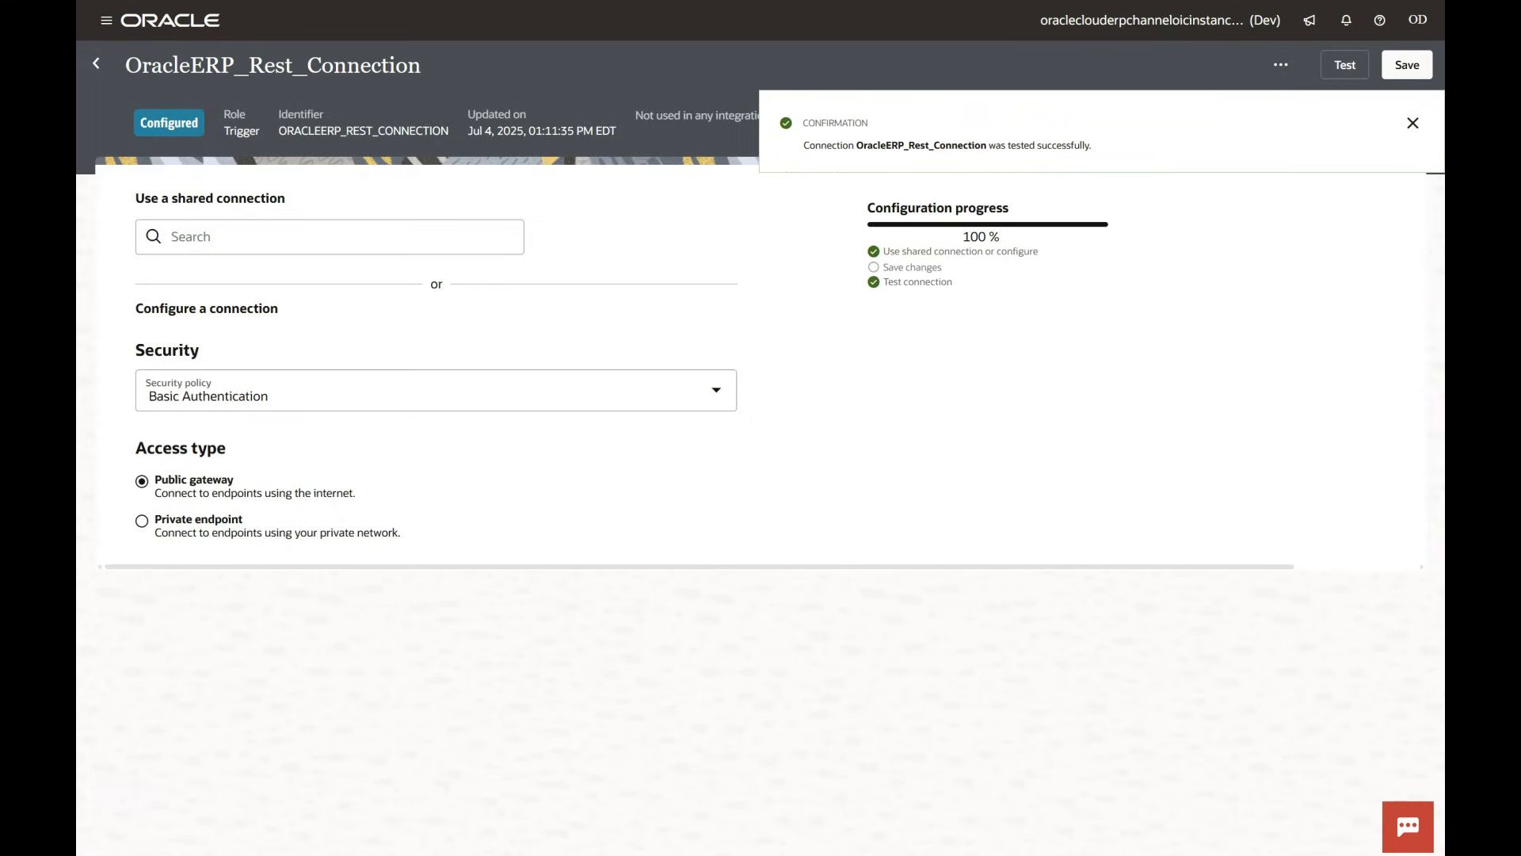
left_click(1407, 65)
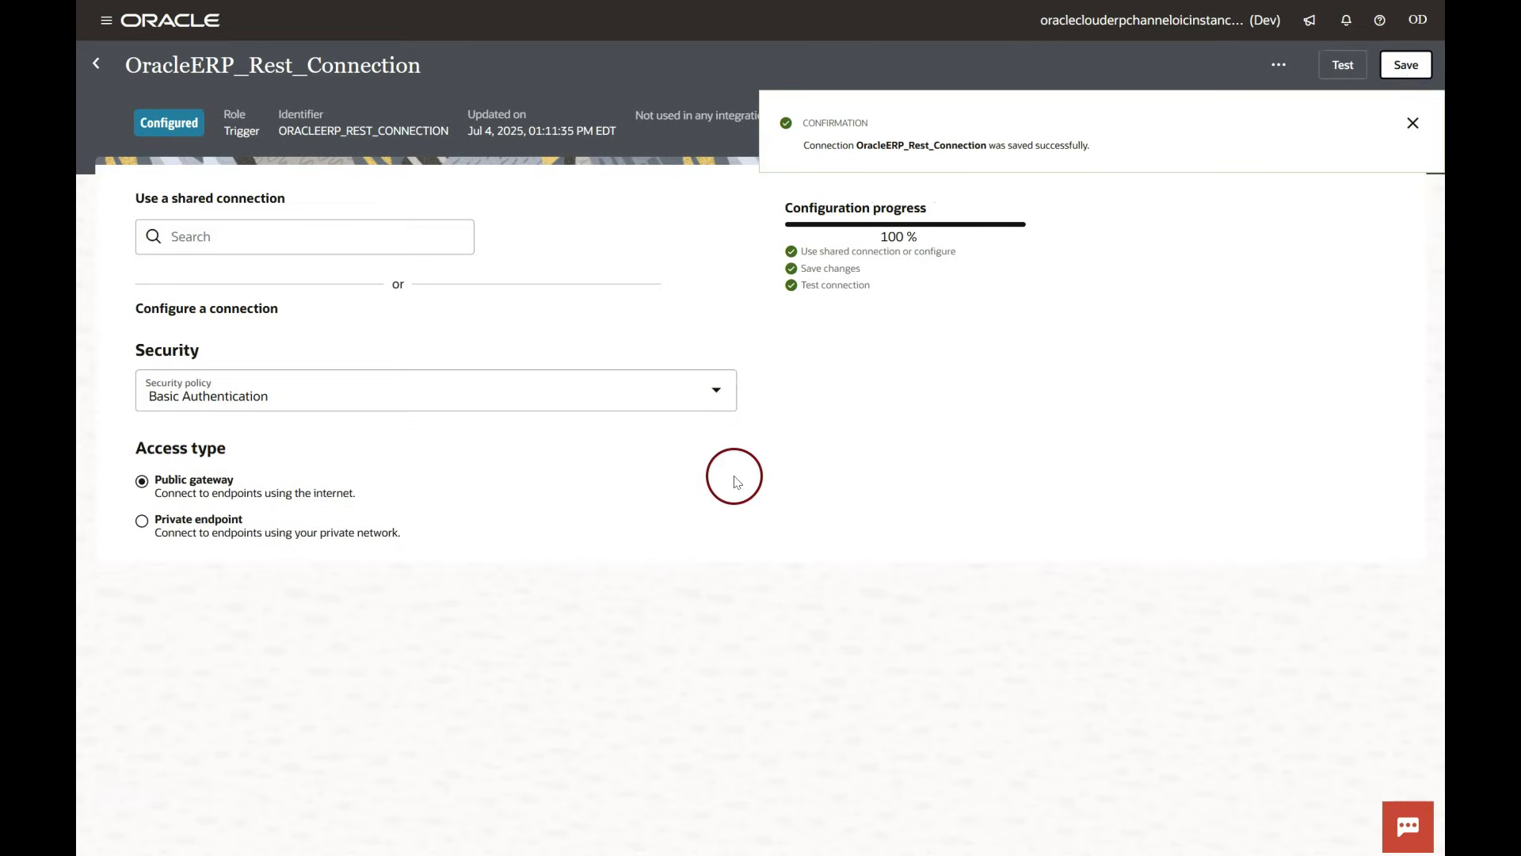
Return to the project and create a second REST adapter connection named OracleERPSaaSConnection with the Invoke role
left_click(97, 68)
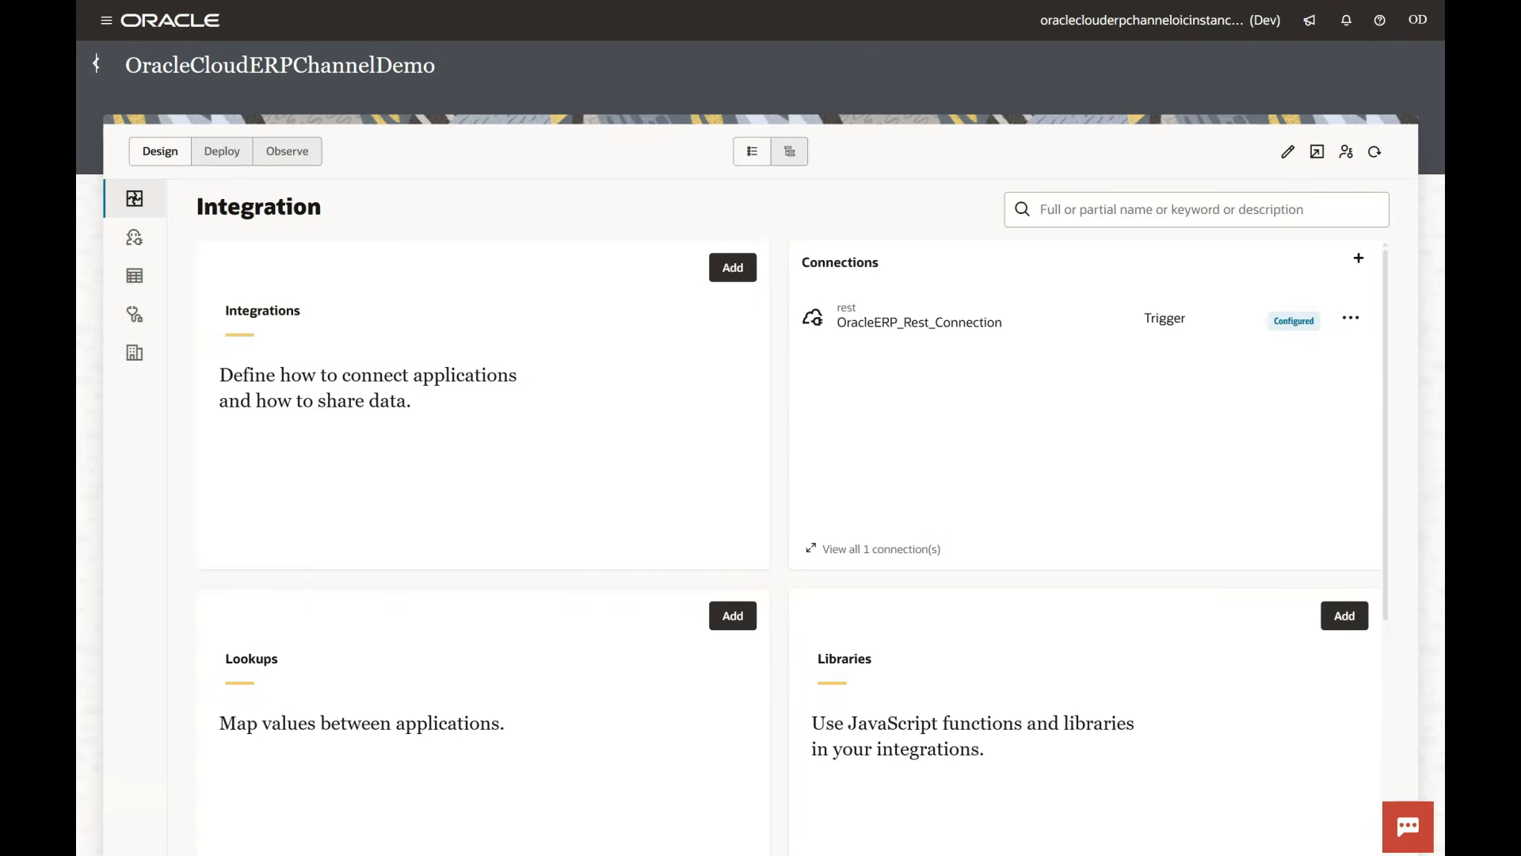
left_click(1358, 258)
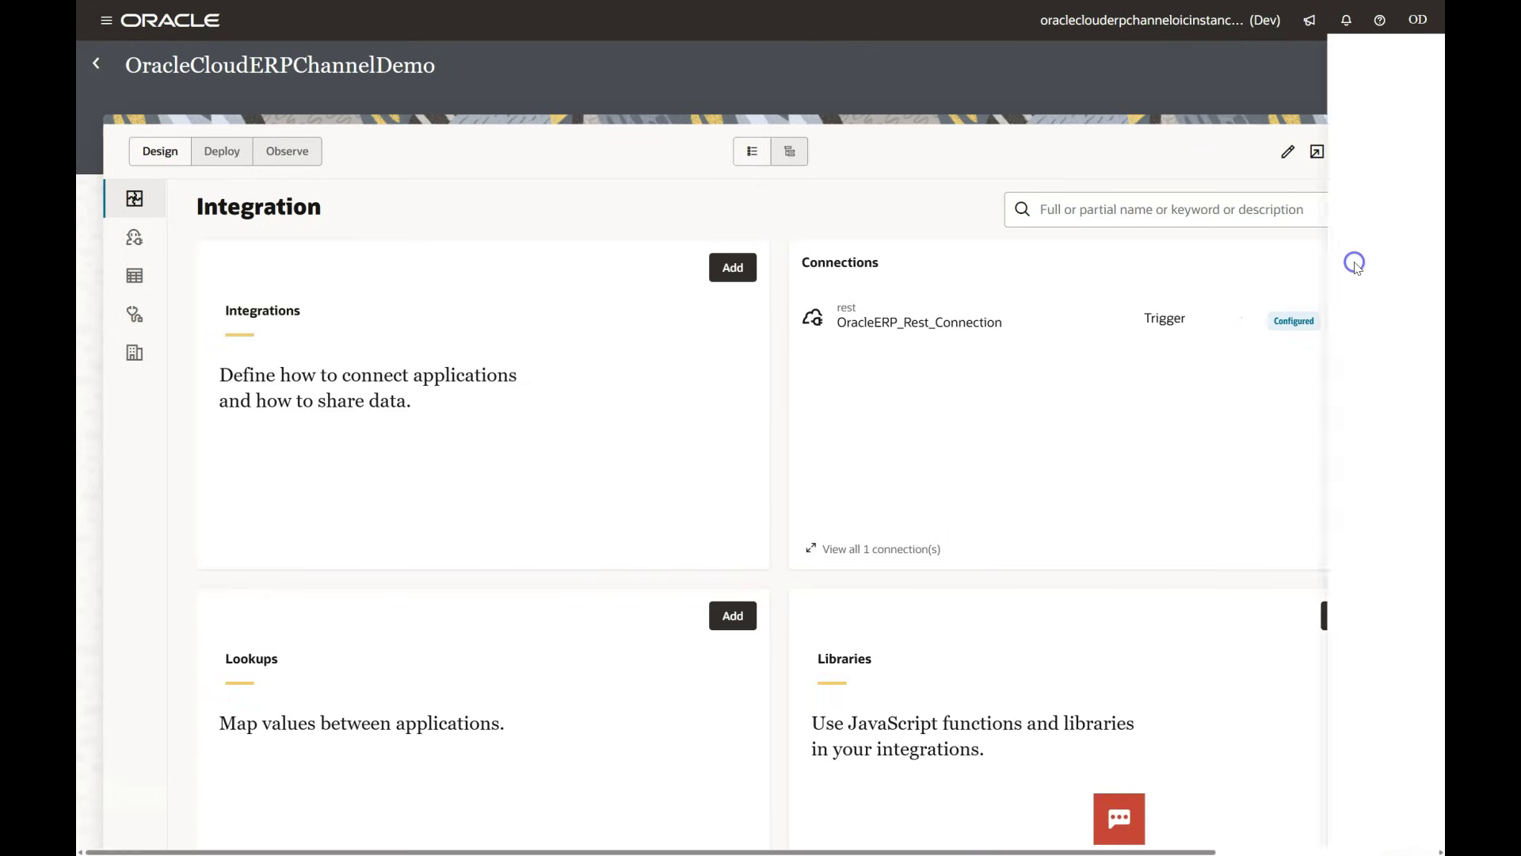
left_click(1176, 159)
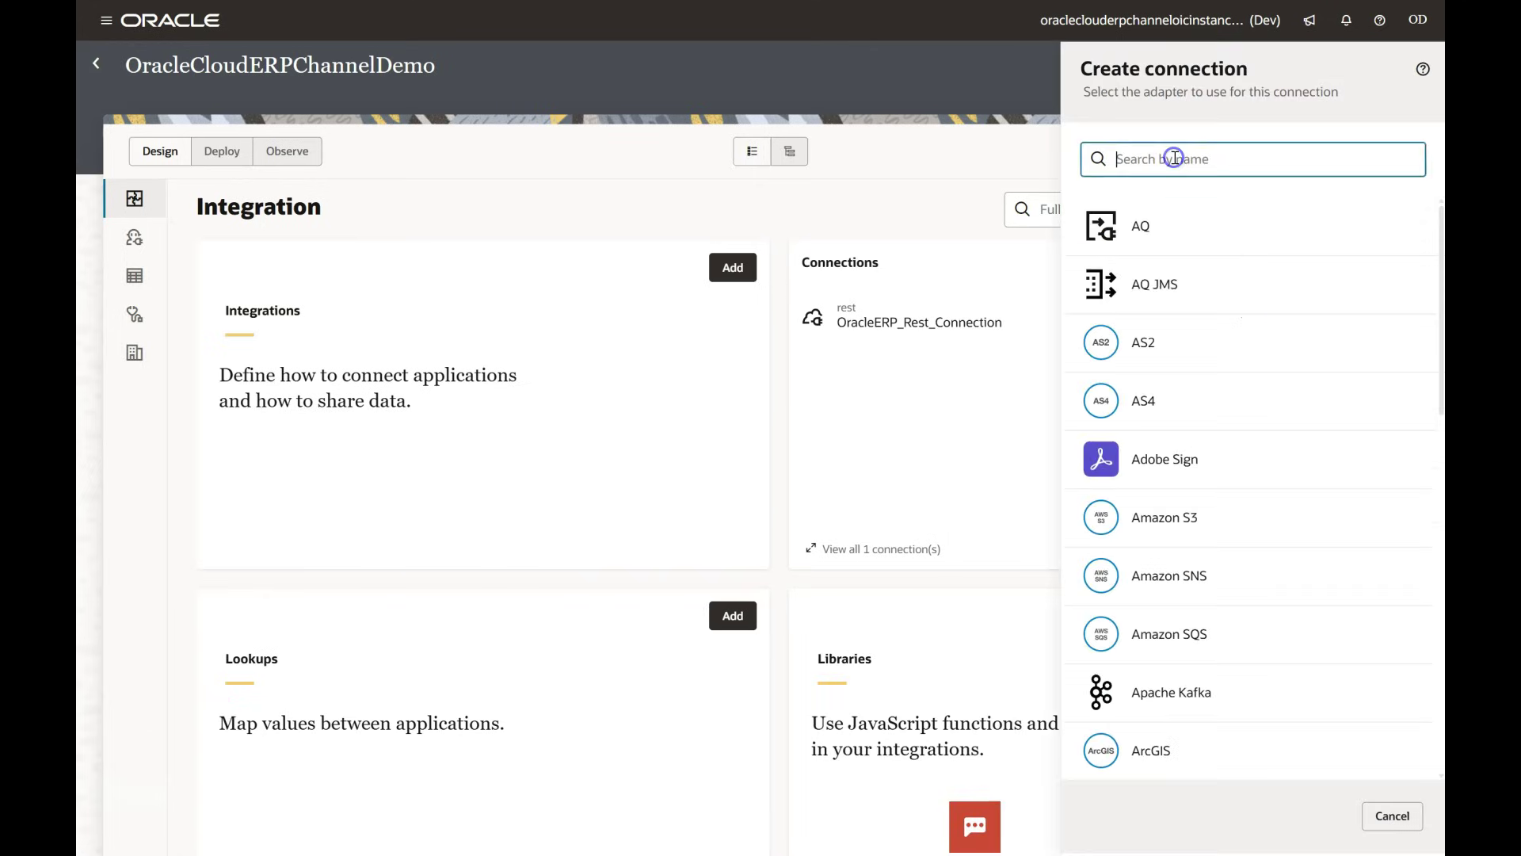
type("rest")
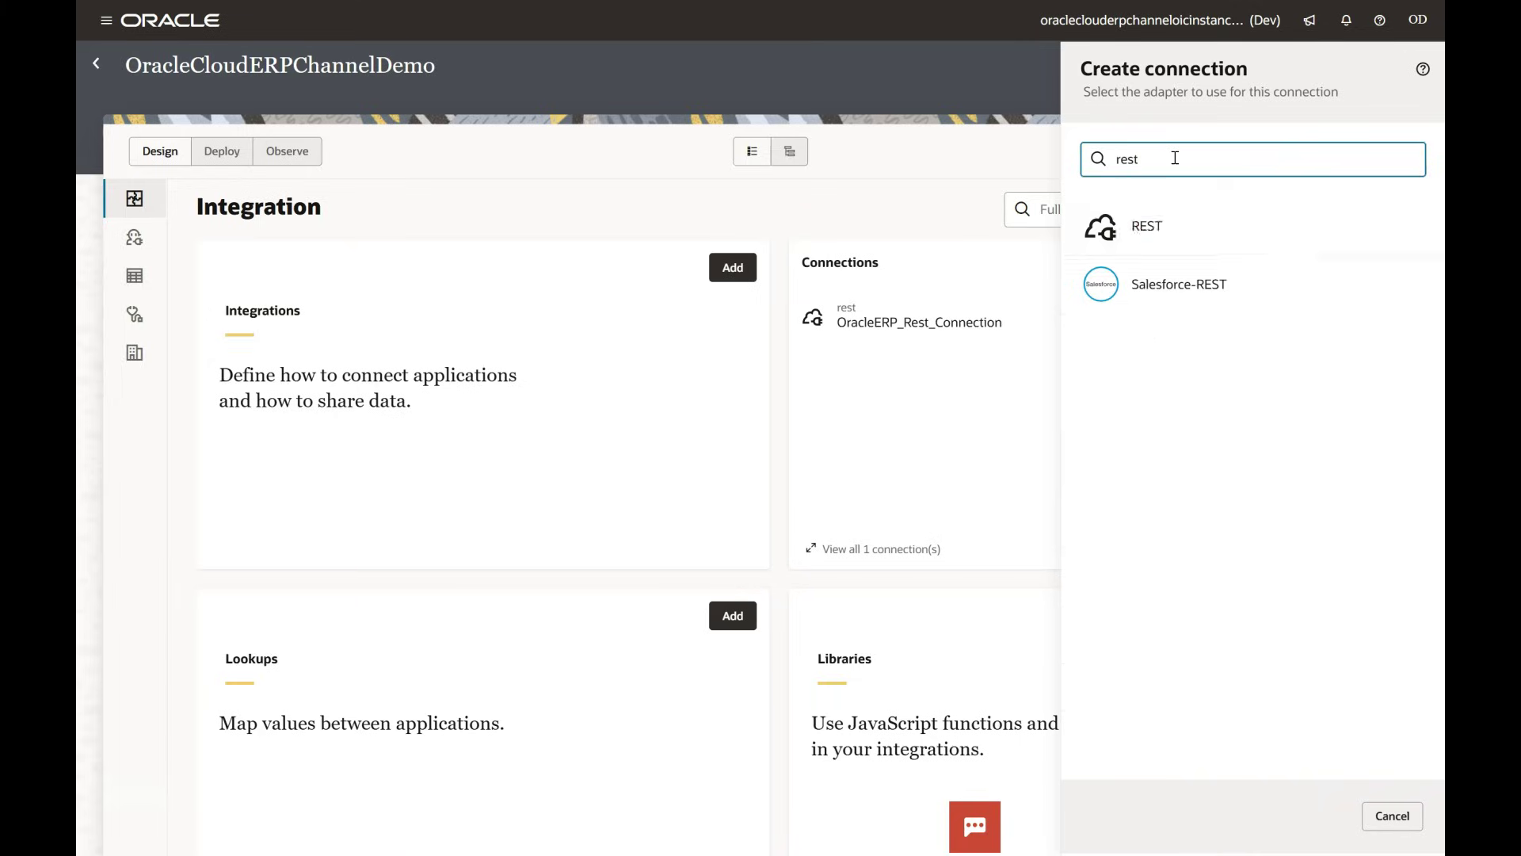
left_click(1157, 223)
left_click(1163, 310)
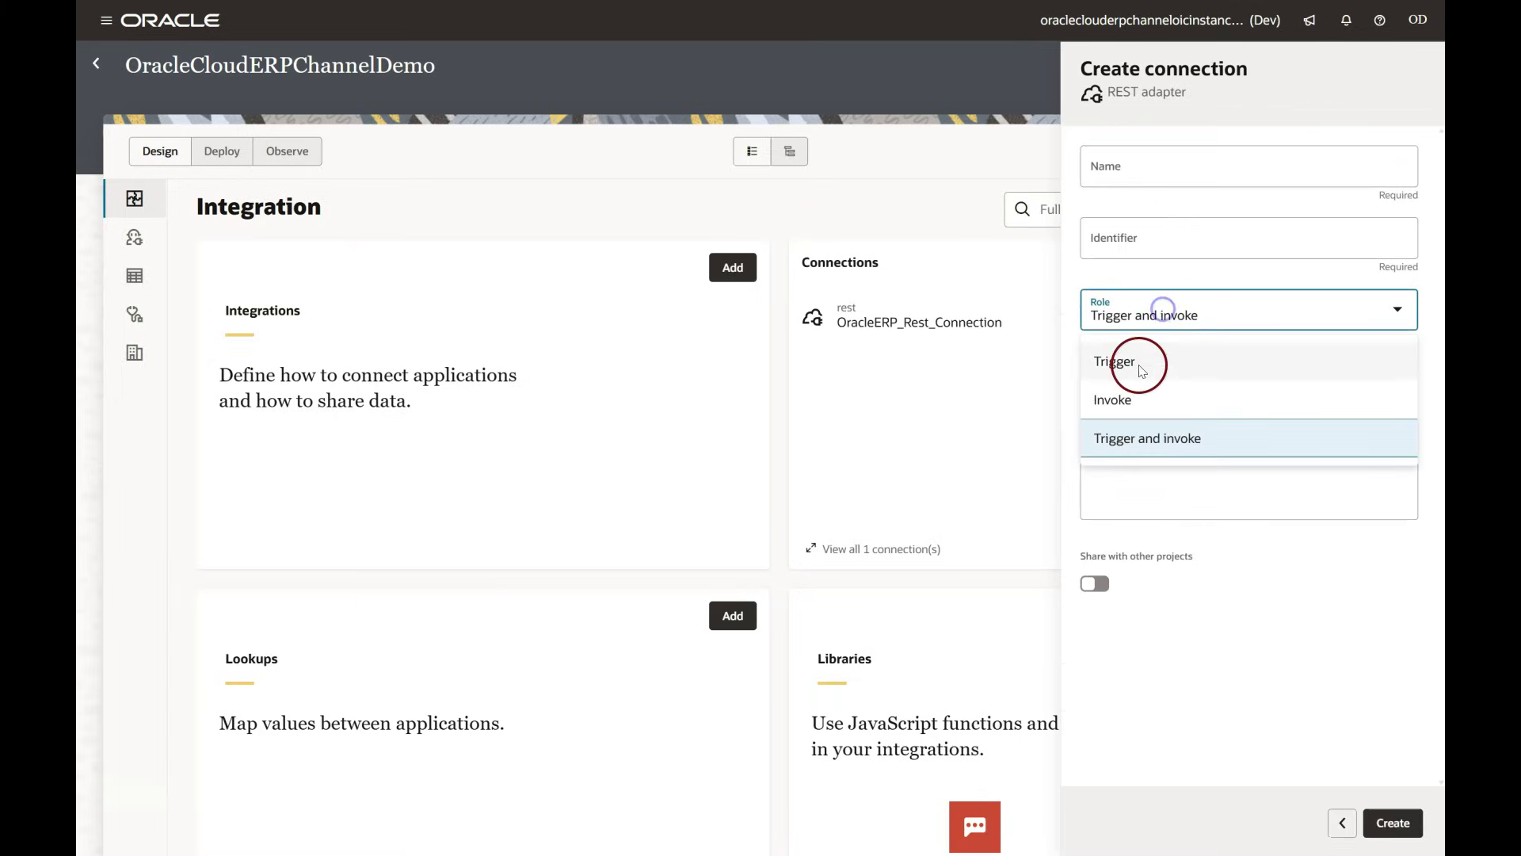
left_click(1139, 386)
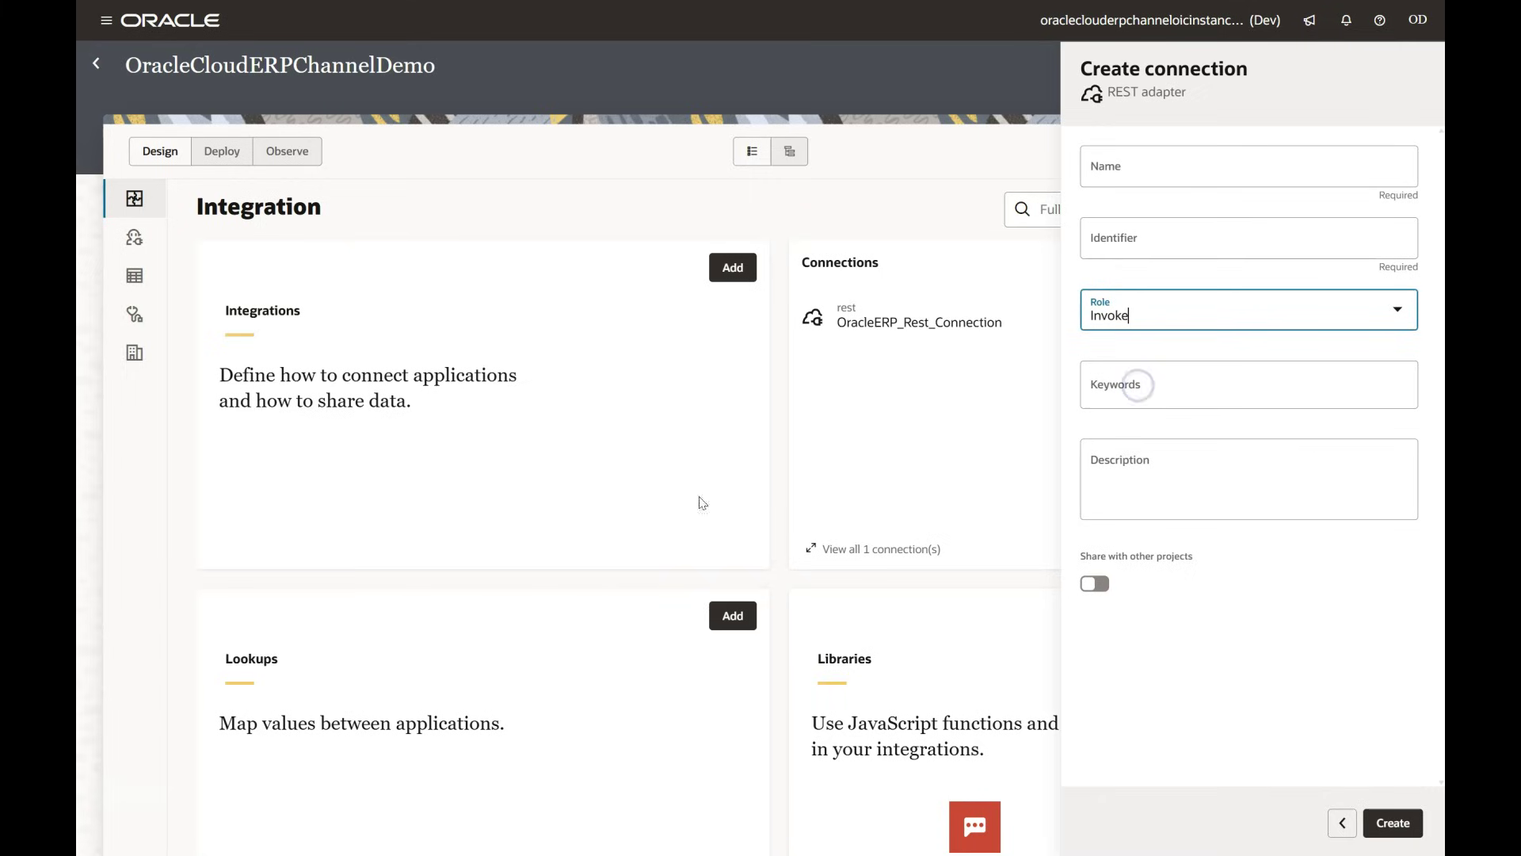
left_click(1142, 175)
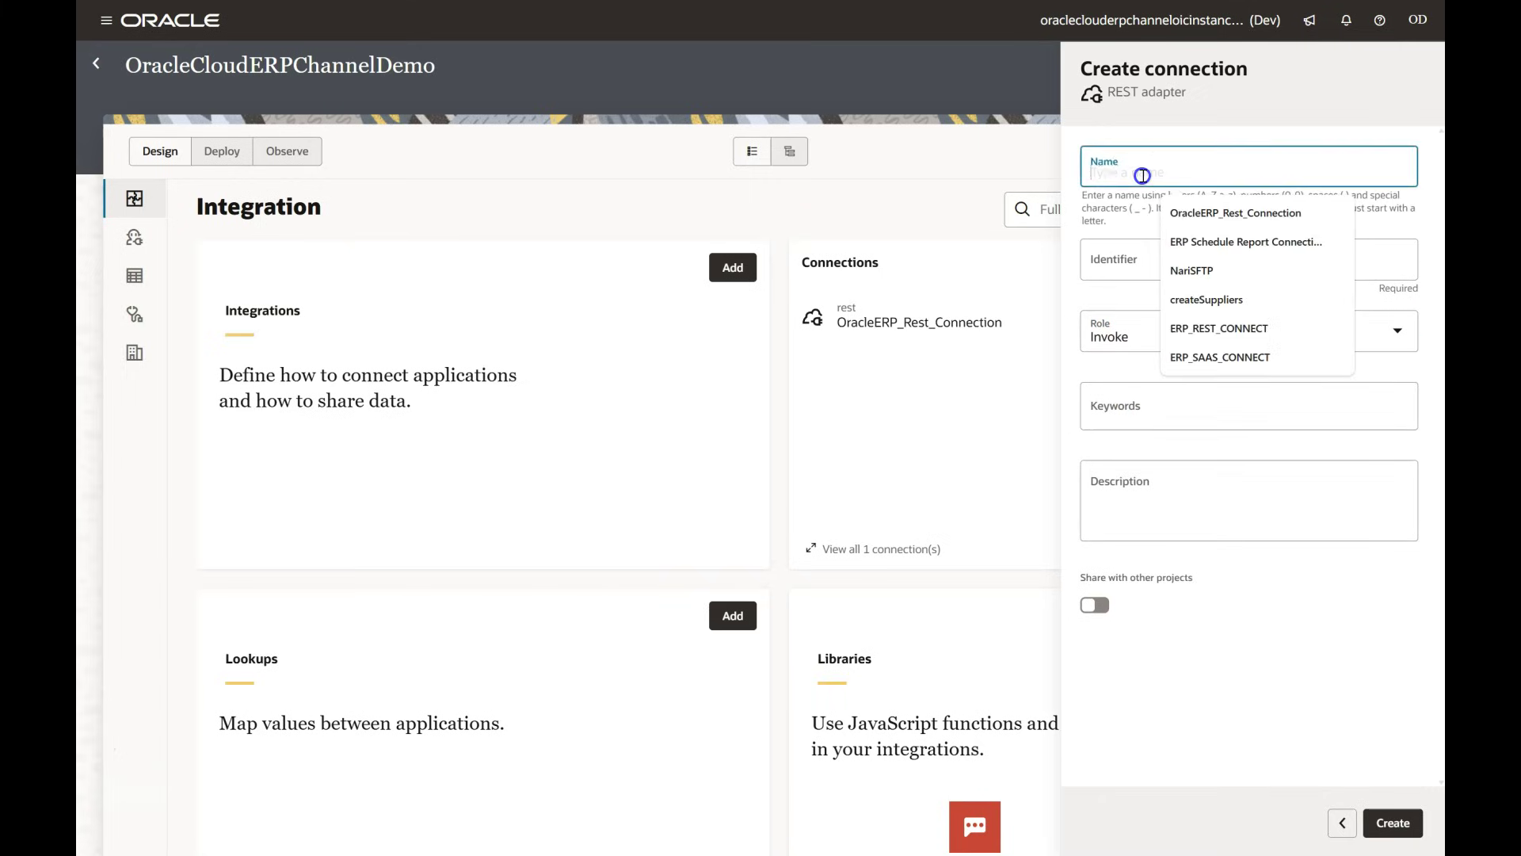
type("OracleERPSaaSConnection")
left_click(1283, 652)
left_click(1395, 824)
left_click(1392, 822)
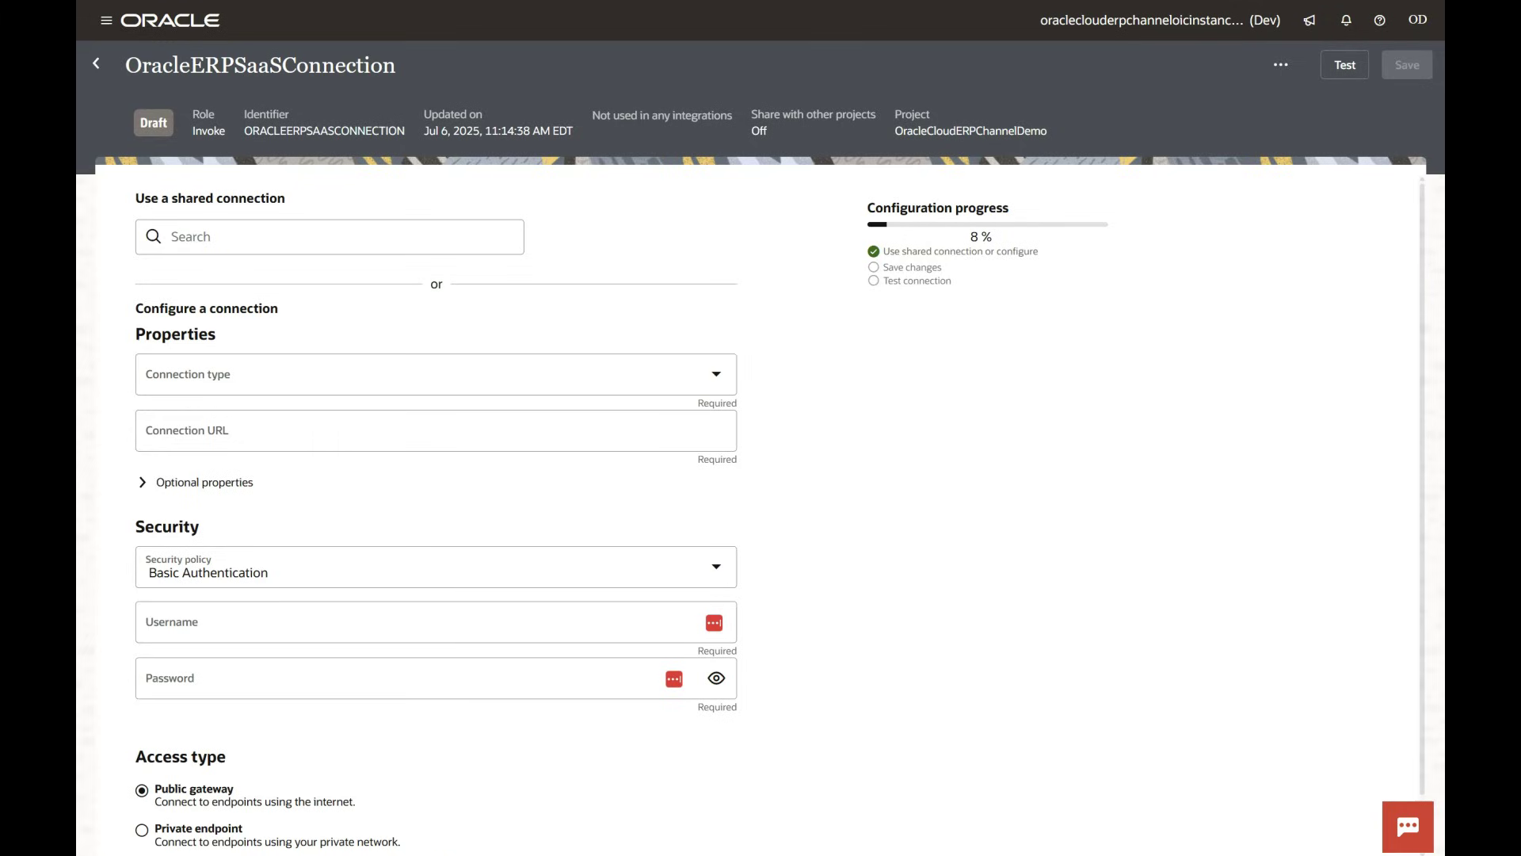
Configure OracleERPSaaSConnection with connection type REST API Base URL, the ERP connection URL, and the account username and password for Basic Authentication
left_click(264, 435)
key("ctrl+v")
left_click(255, 384)
left_click(210, 424)
left_click(227, 625)
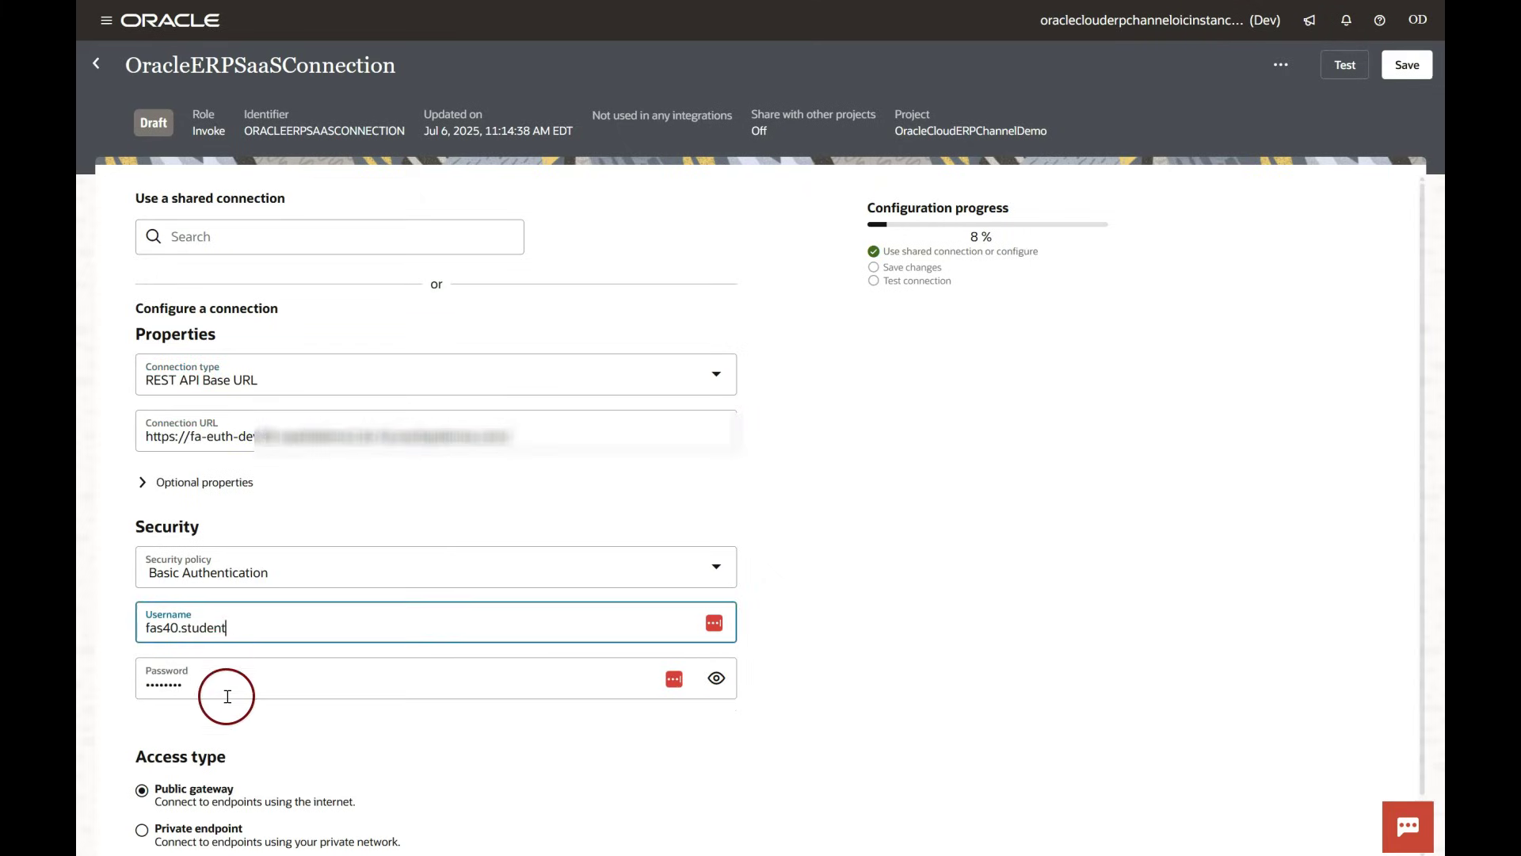
Test and save OracleERPSaaSConnection, and return to the OracleCloudERPChannelDemo project
left_click(1344, 65)
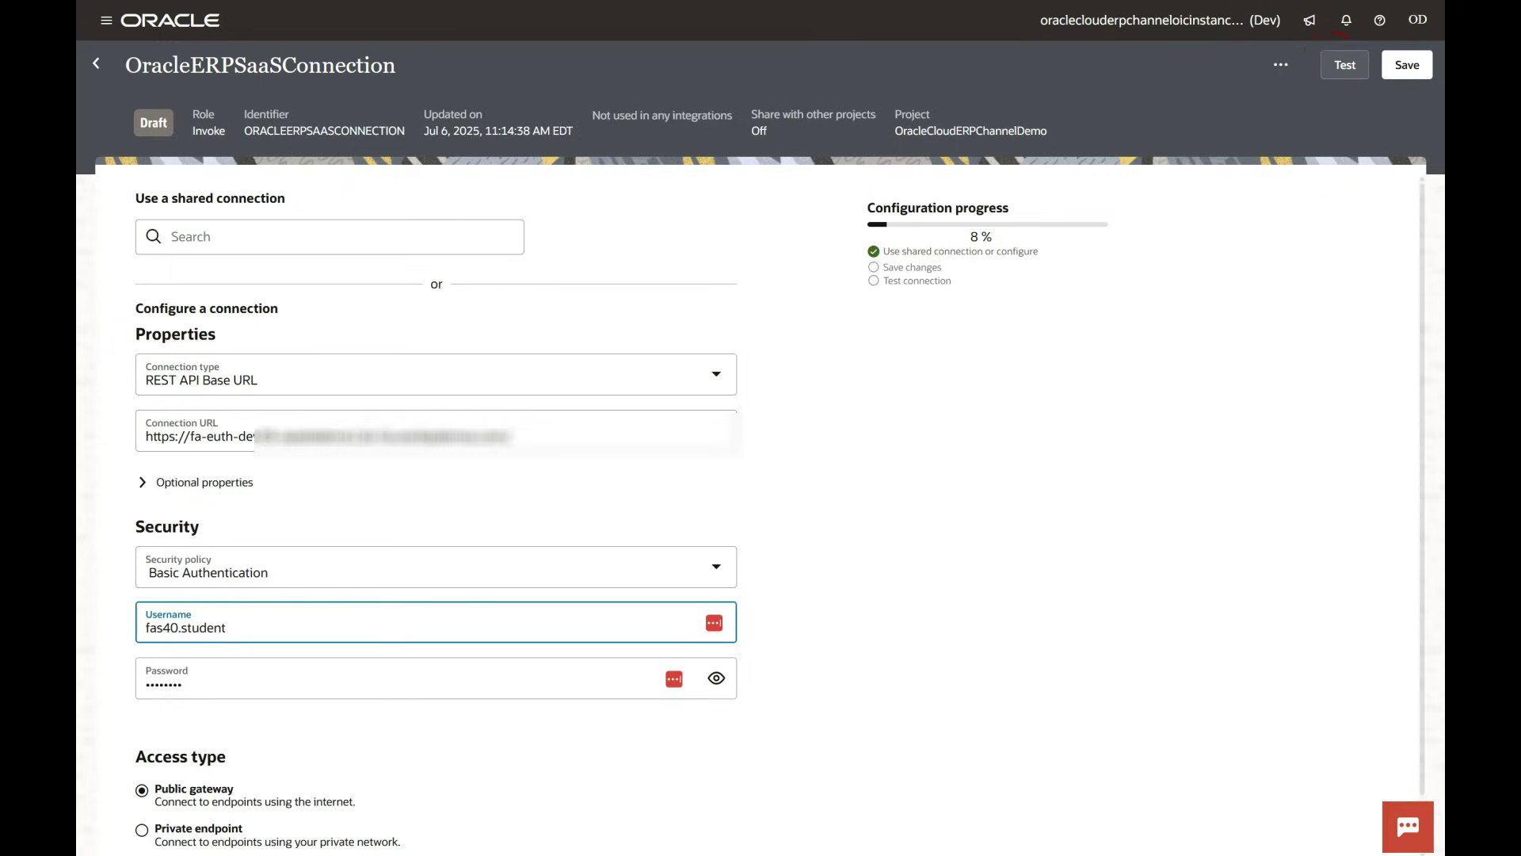
left_click(1334, 65)
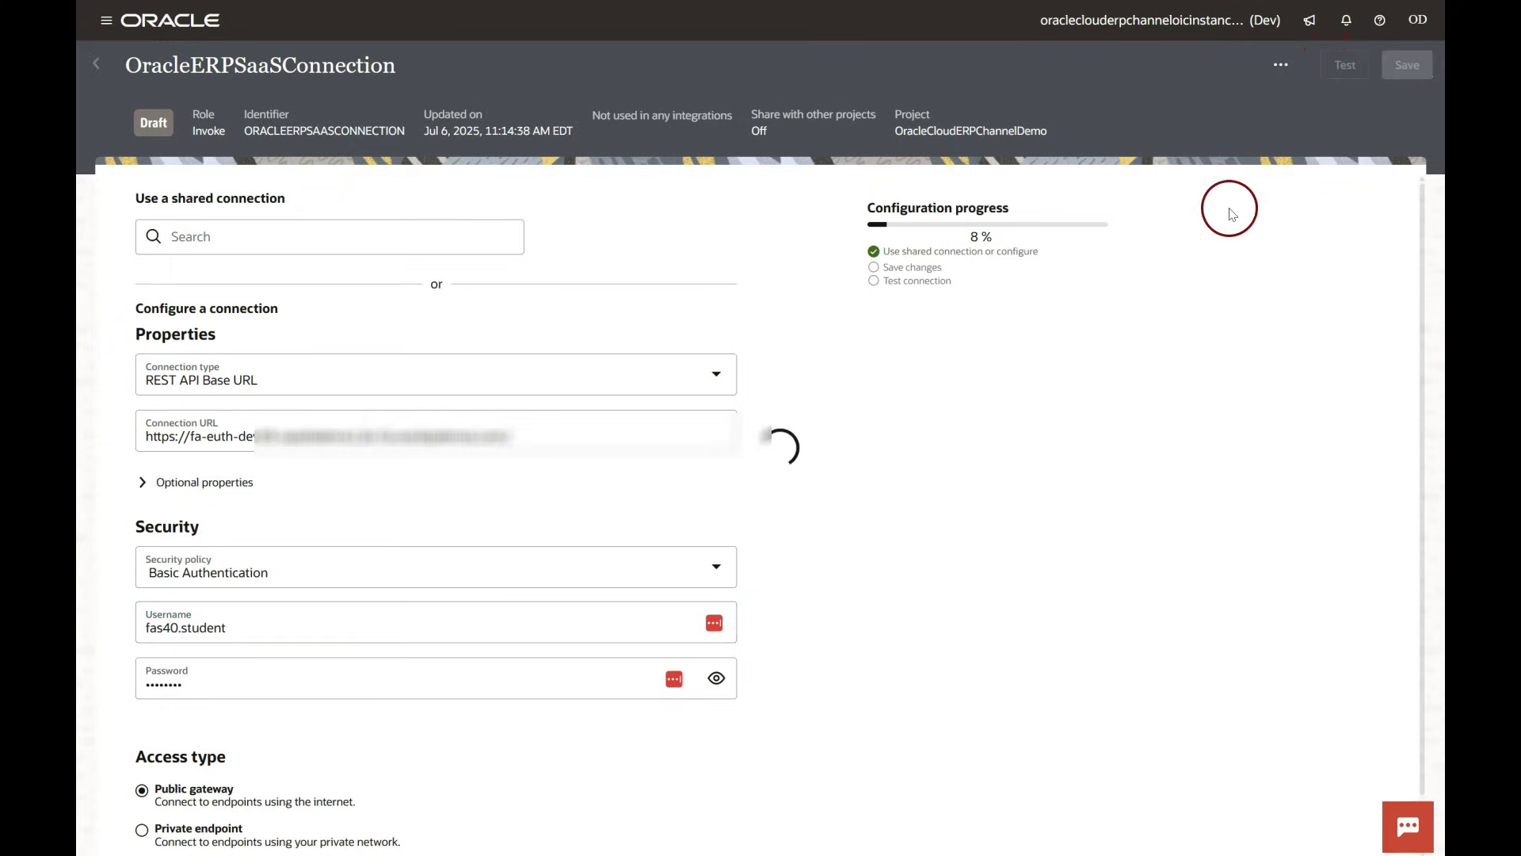
left_click(1399, 67)
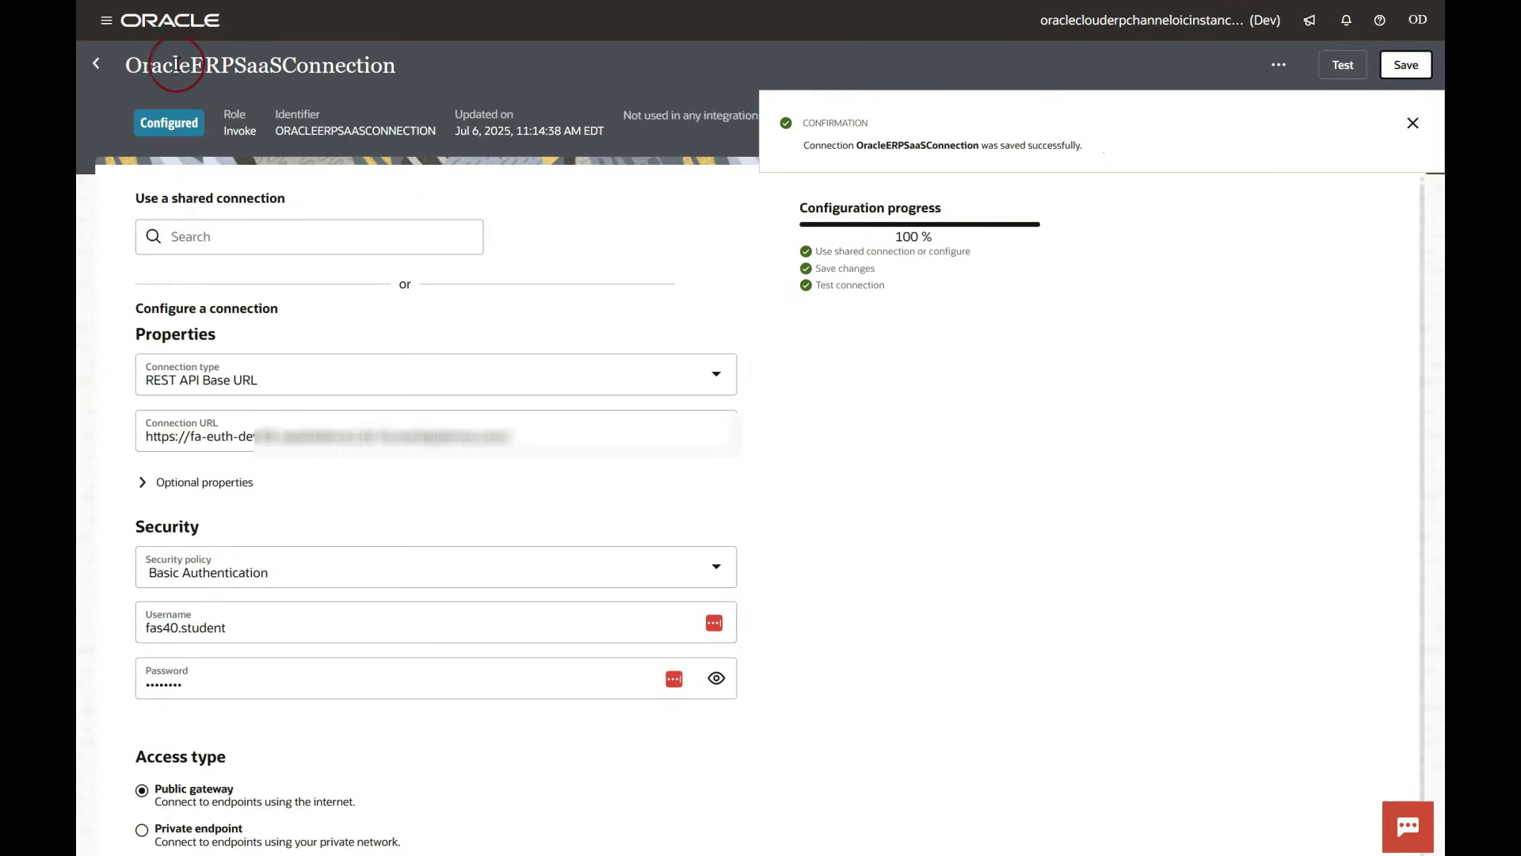
left_click(97, 66)
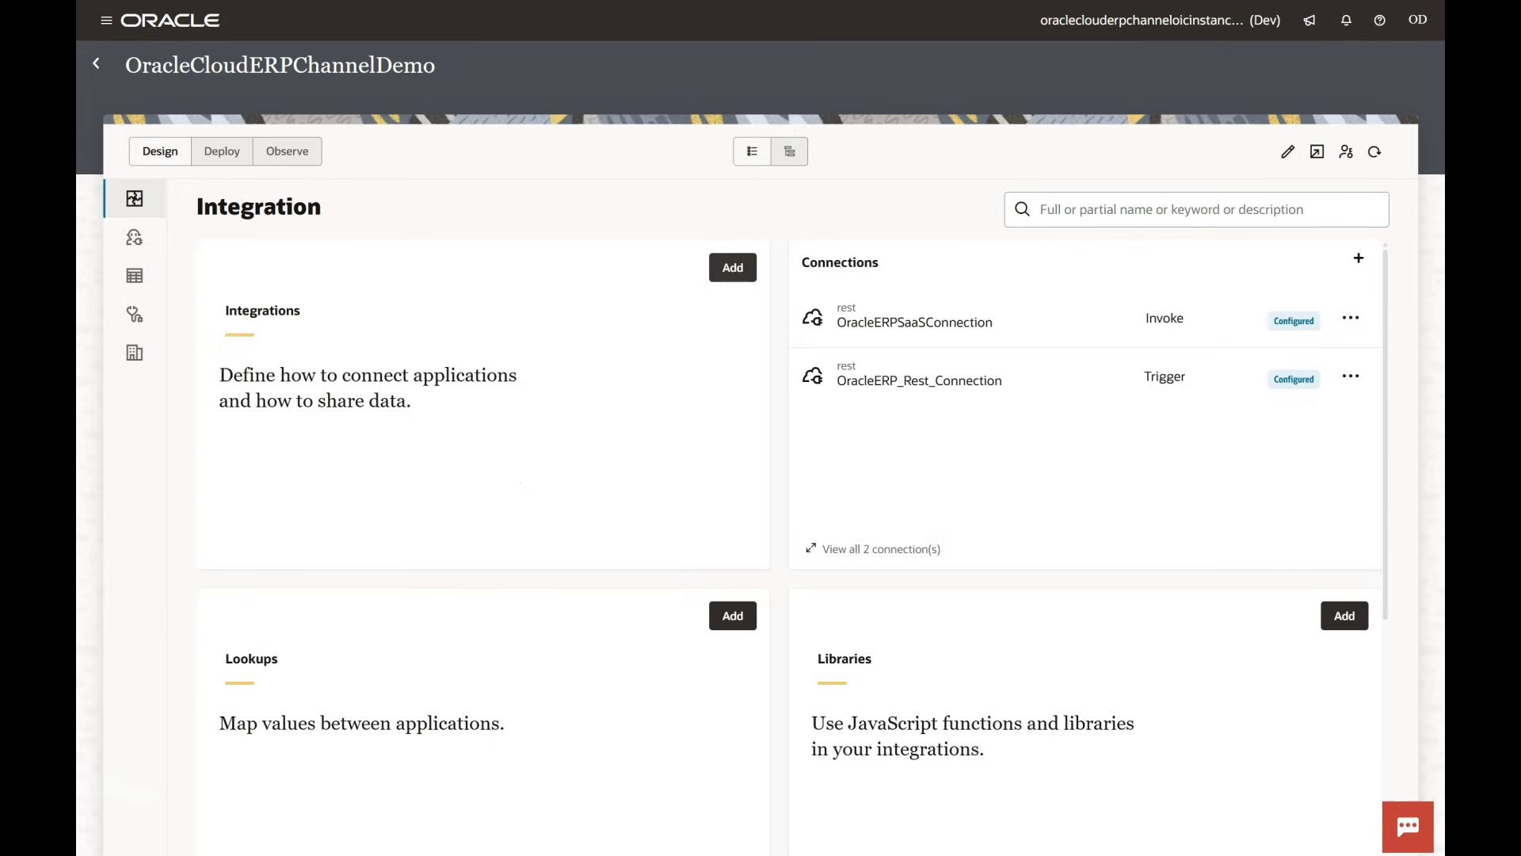
Create an application-started integration named createSupplierDemo in the project
left_click(732, 269)
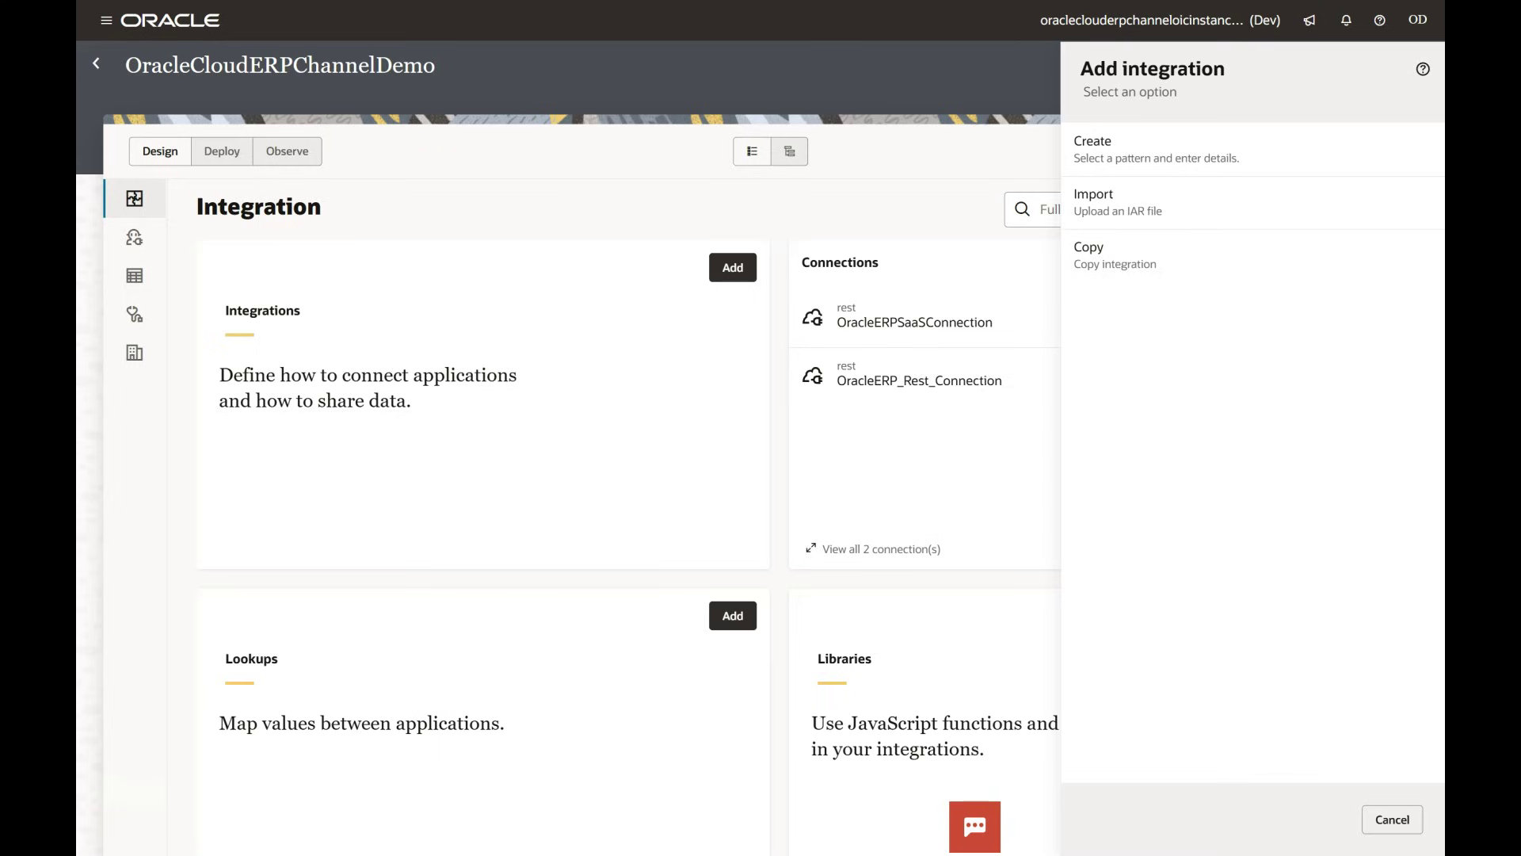
left_click(1092, 143)
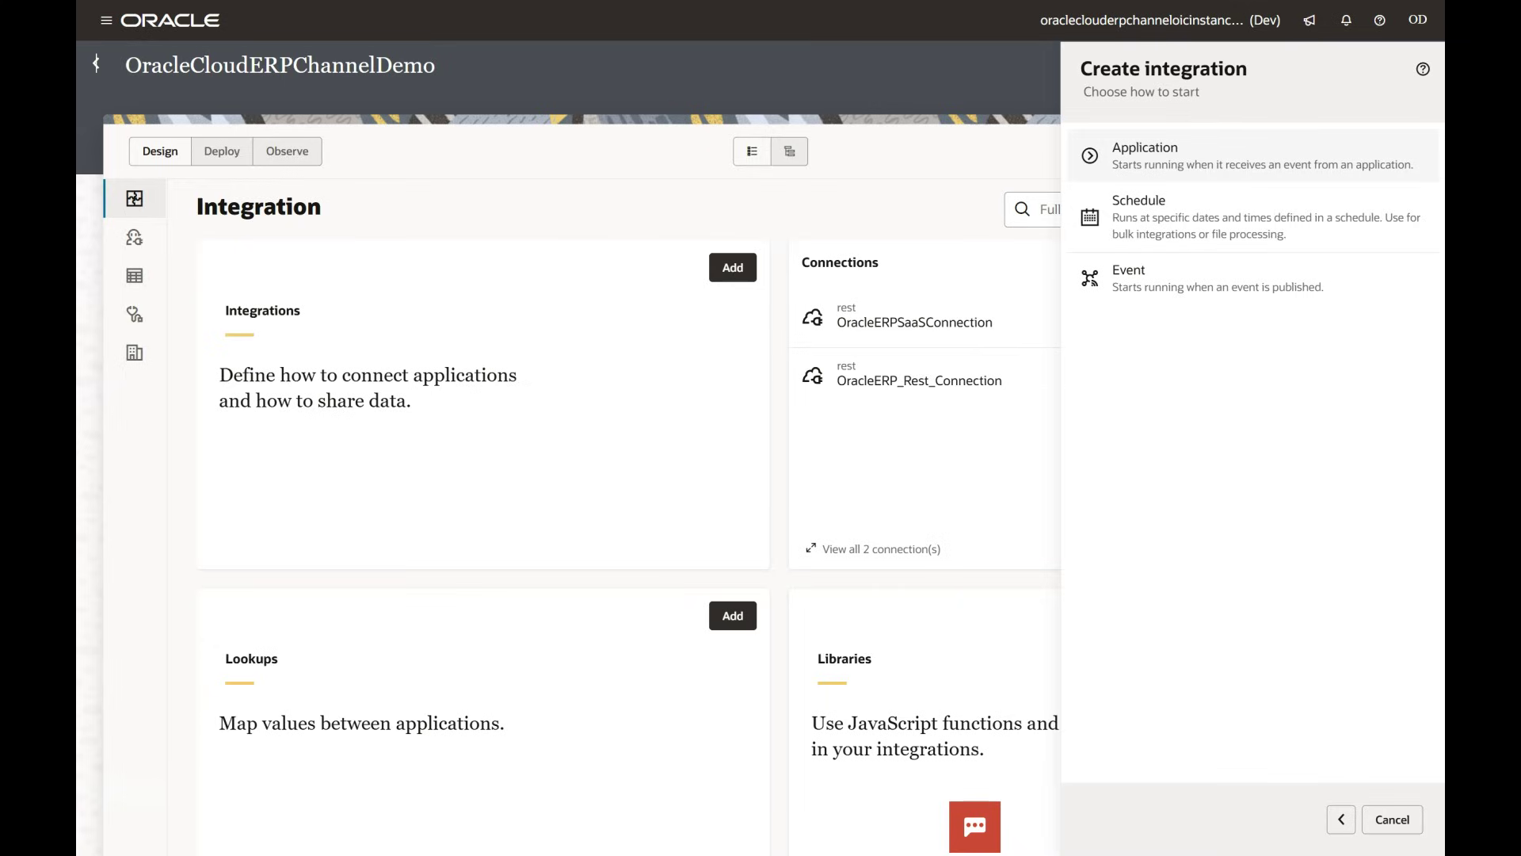
left_click(1145, 160)
left_click(1140, 169)
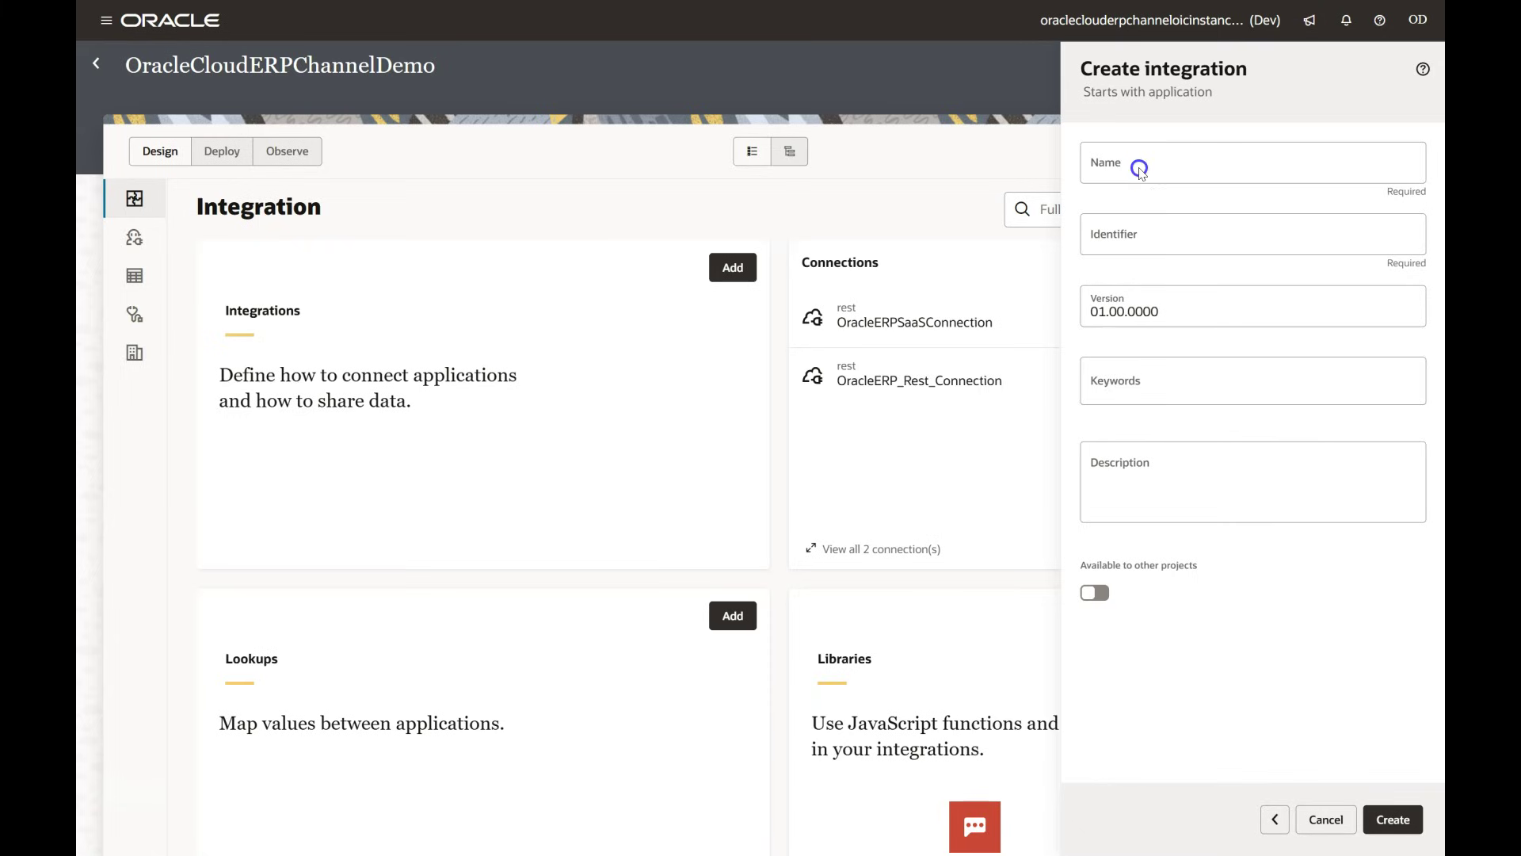
type("createSupplierDemo")
left_click(1394, 819)
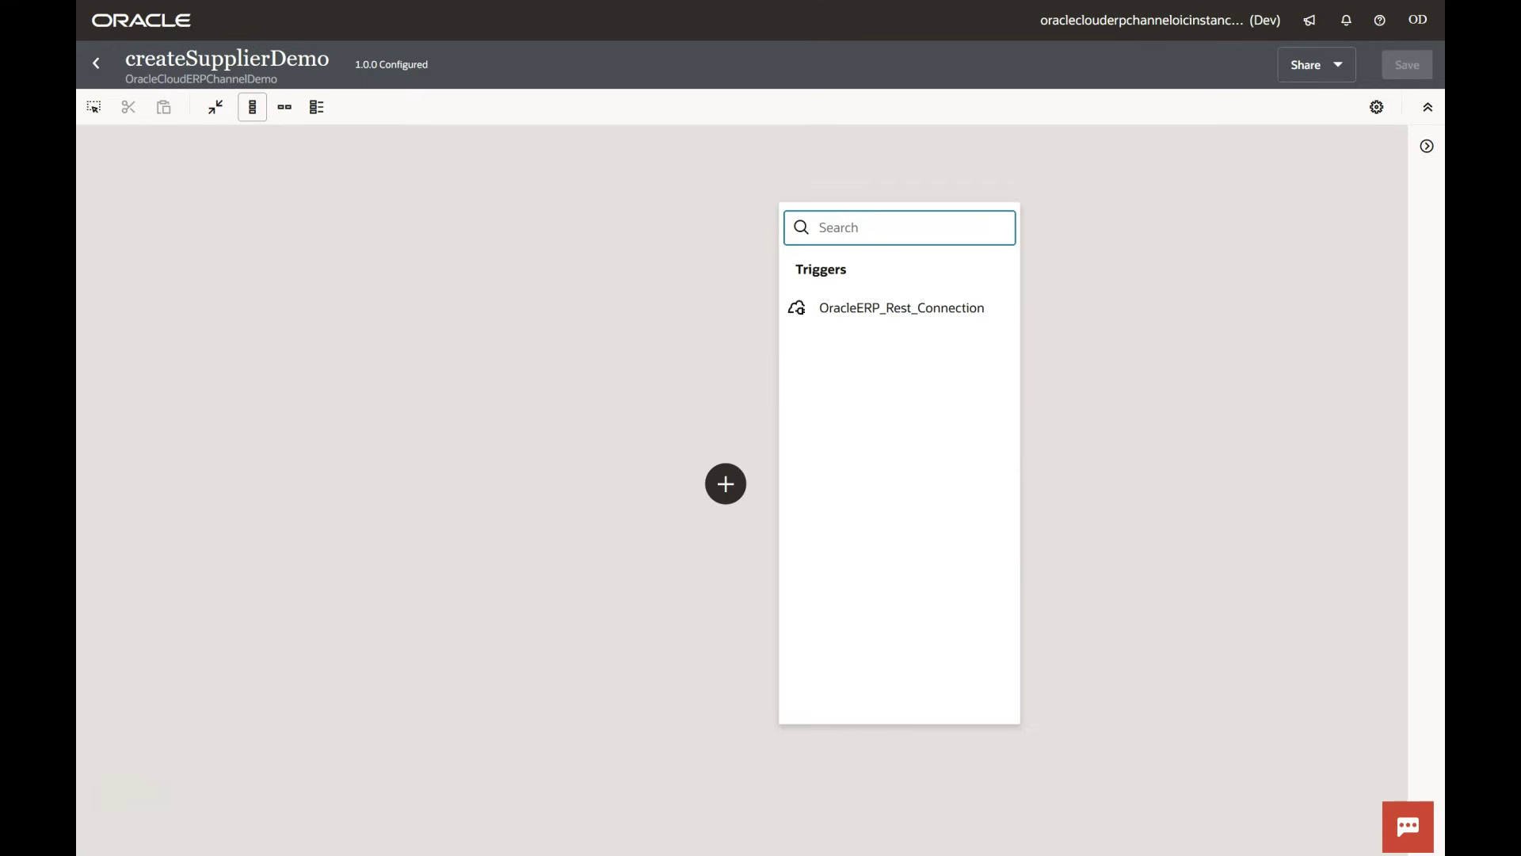
Add OracleERP_Rest_Connection as the integration's trigger and name its endpoint createSupplierDemo
left_click(869, 313)
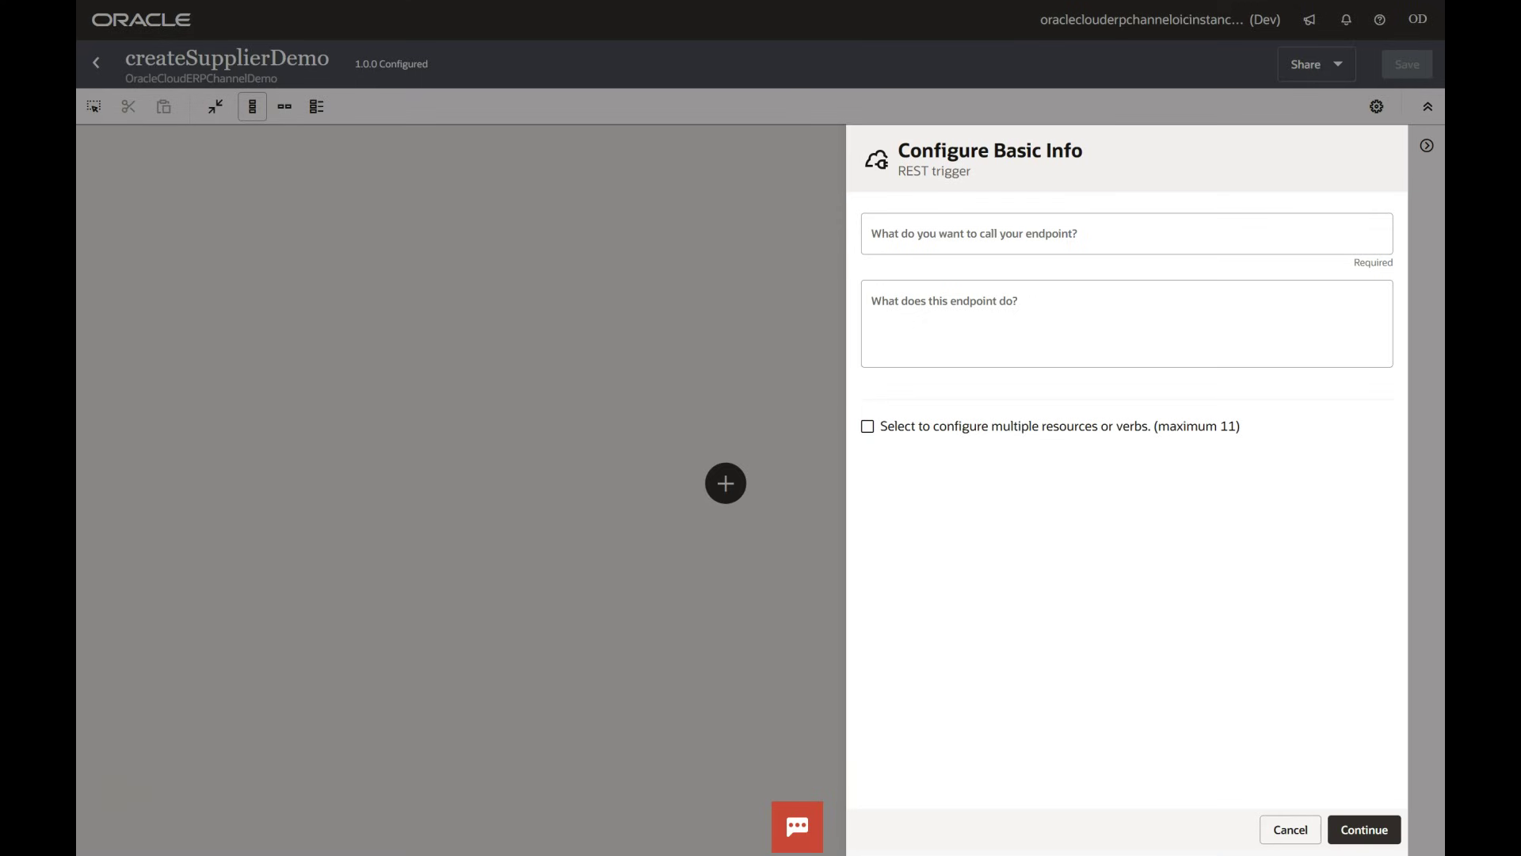
left_click(934, 238)
type("createSupplierDemo")
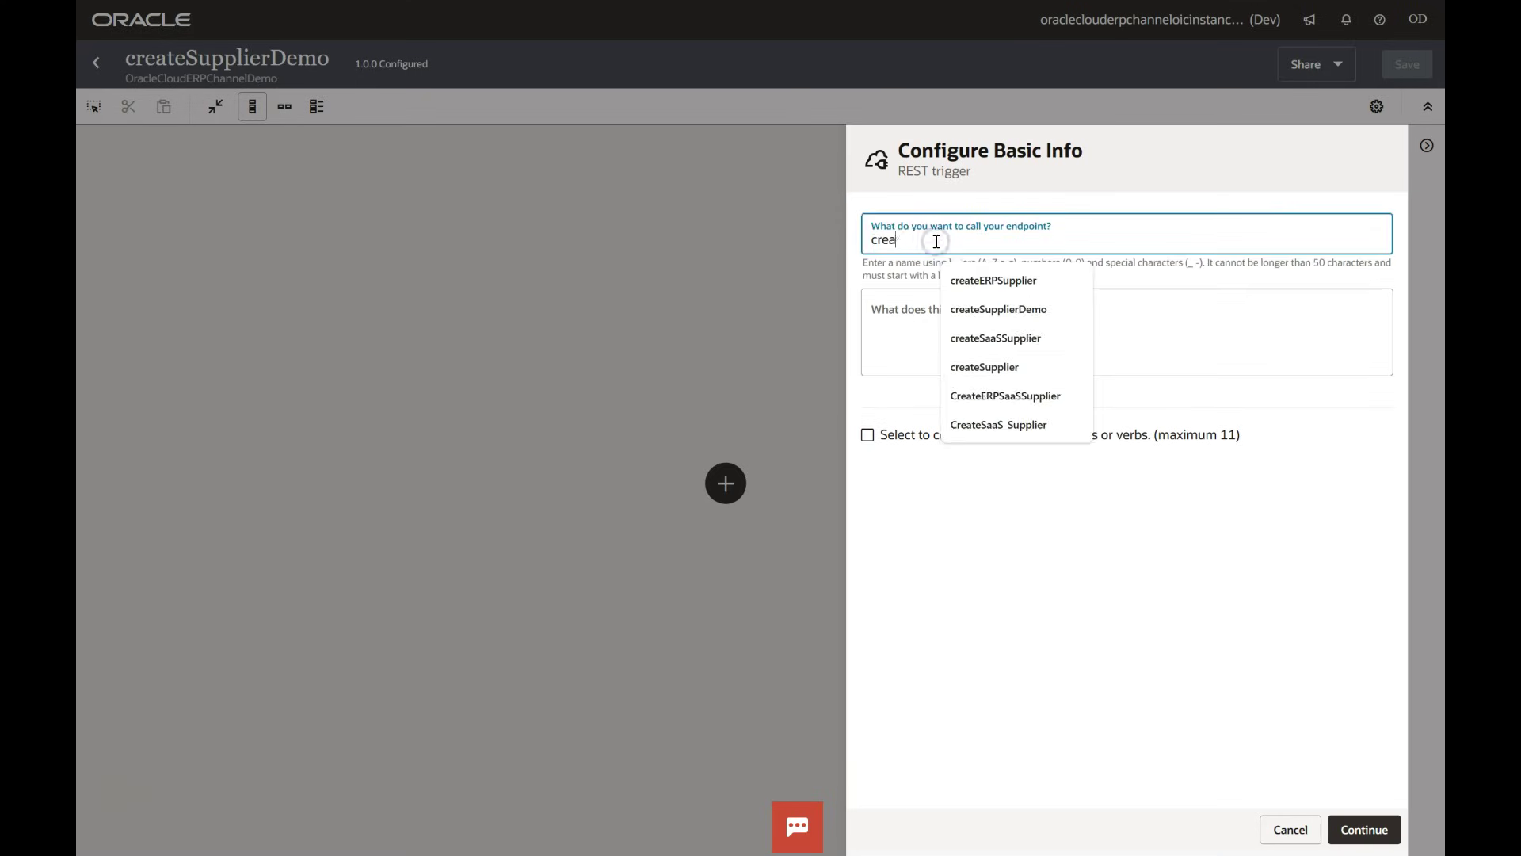
left_click(934, 319)
left_click(1364, 828)
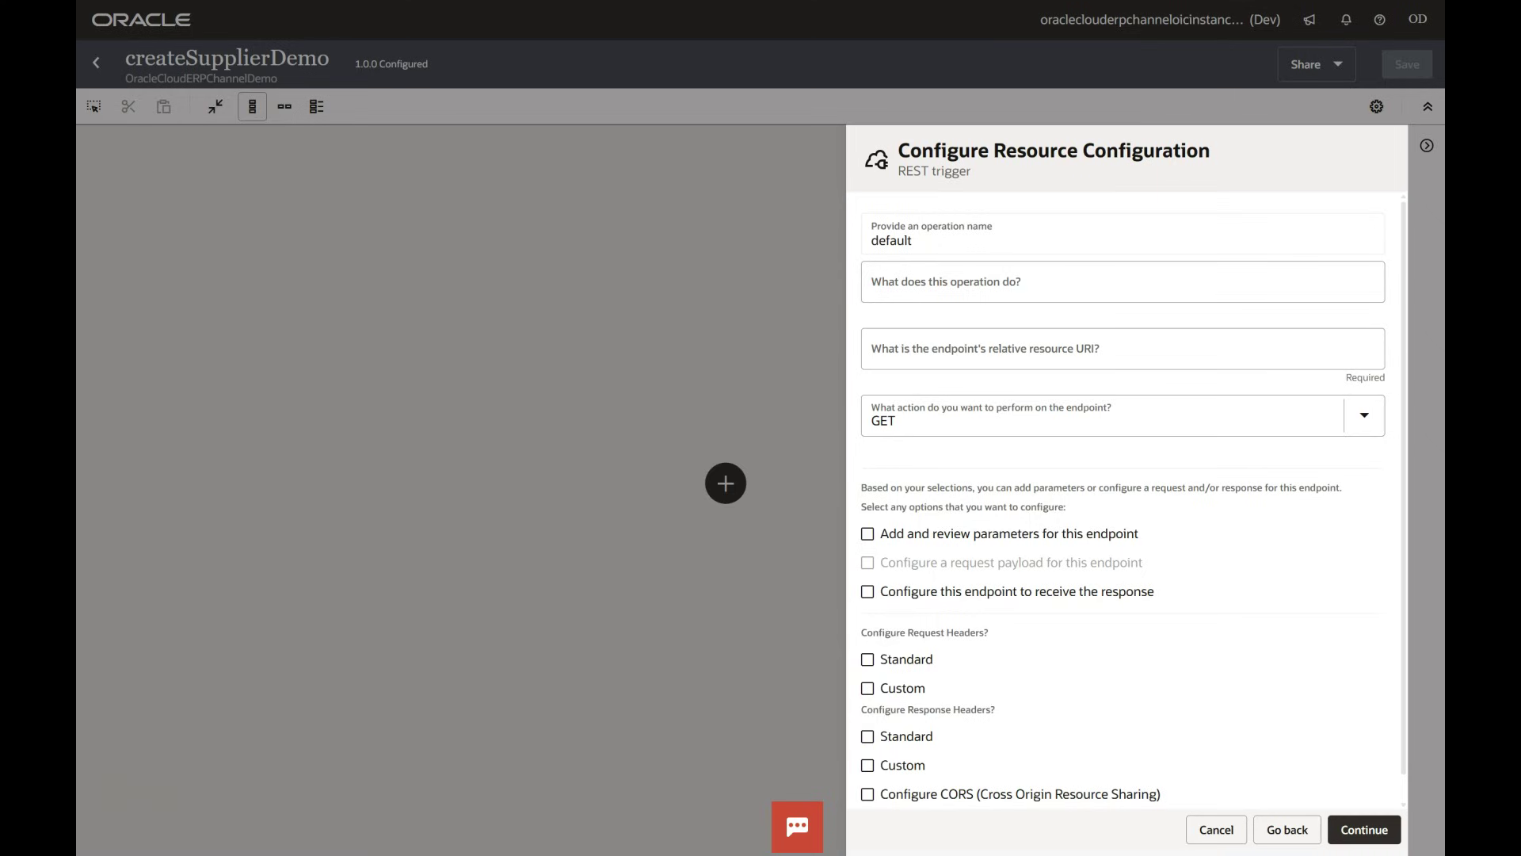
Configure the trigger resource with relative URI /createSupplierDemo and the POST action, enabling both a request payload and a response
left_click(1086, 342)
type("/createSupplierDemo")
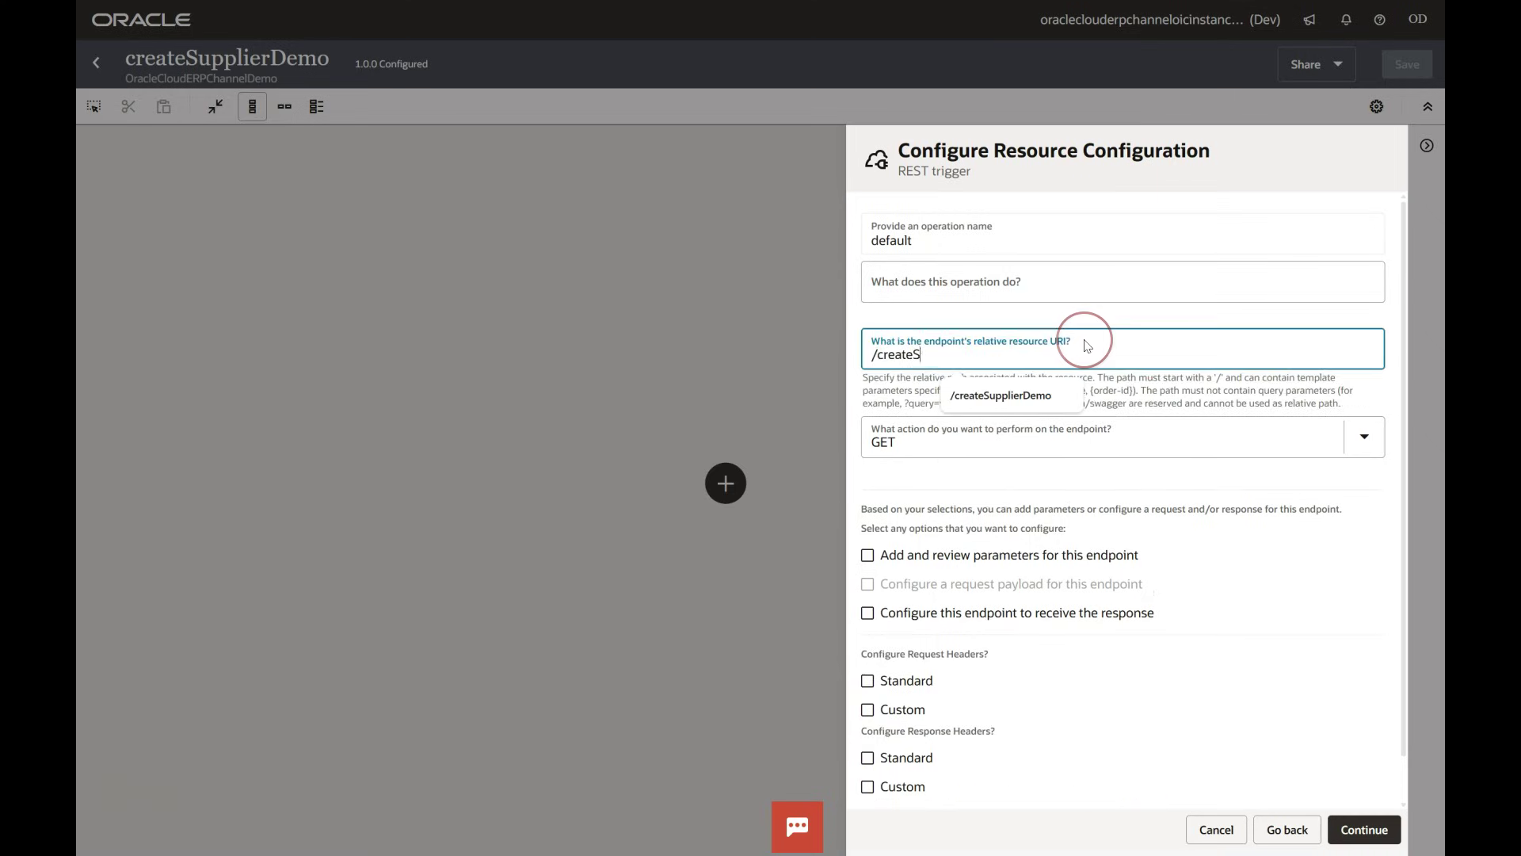
left_click(1154, 316)
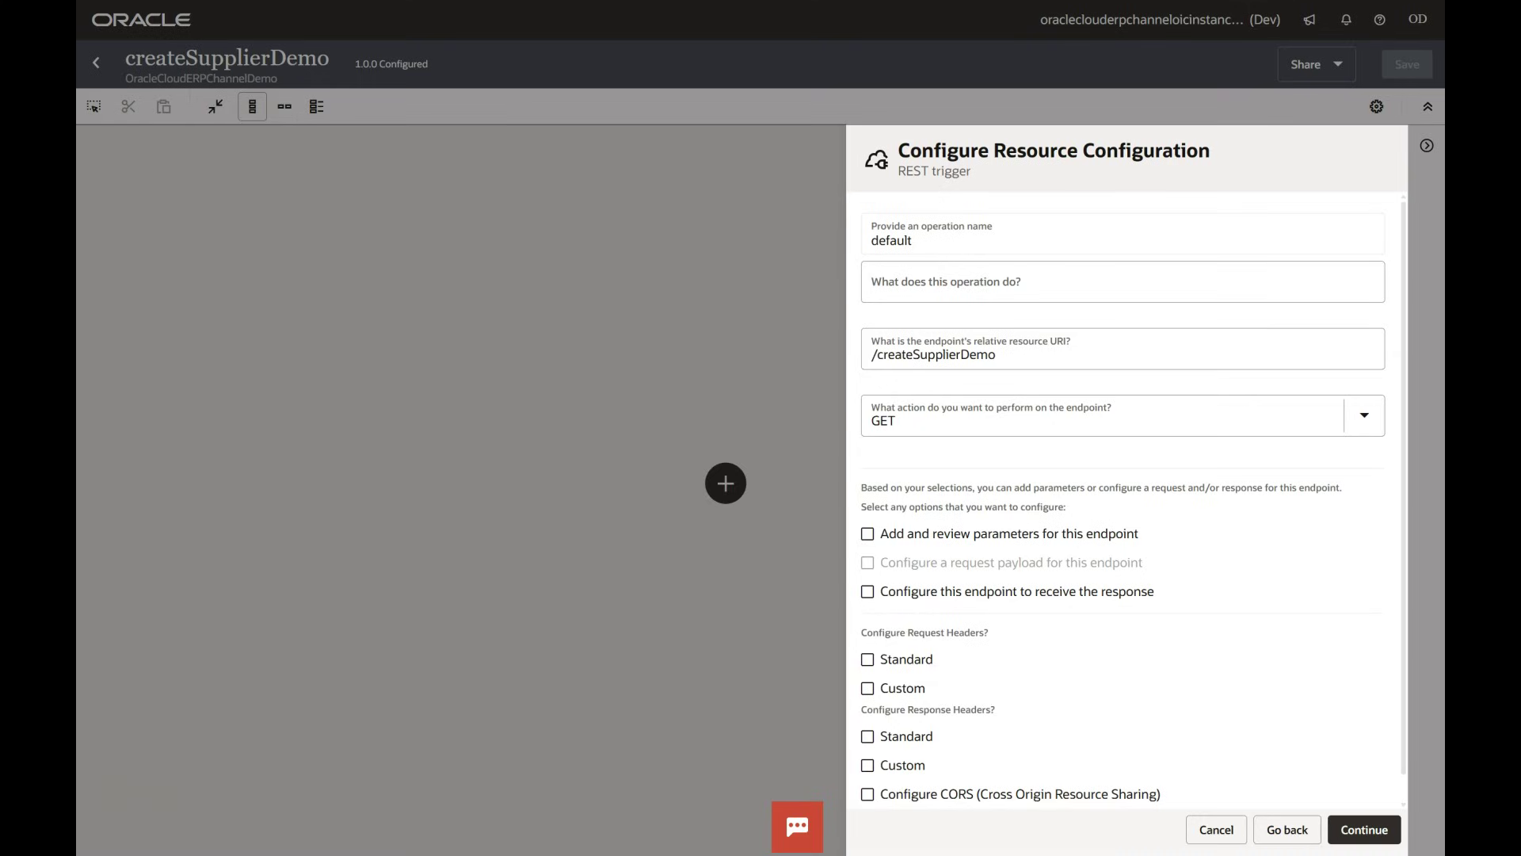
left_click(947, 425)
left_click(911, 542)
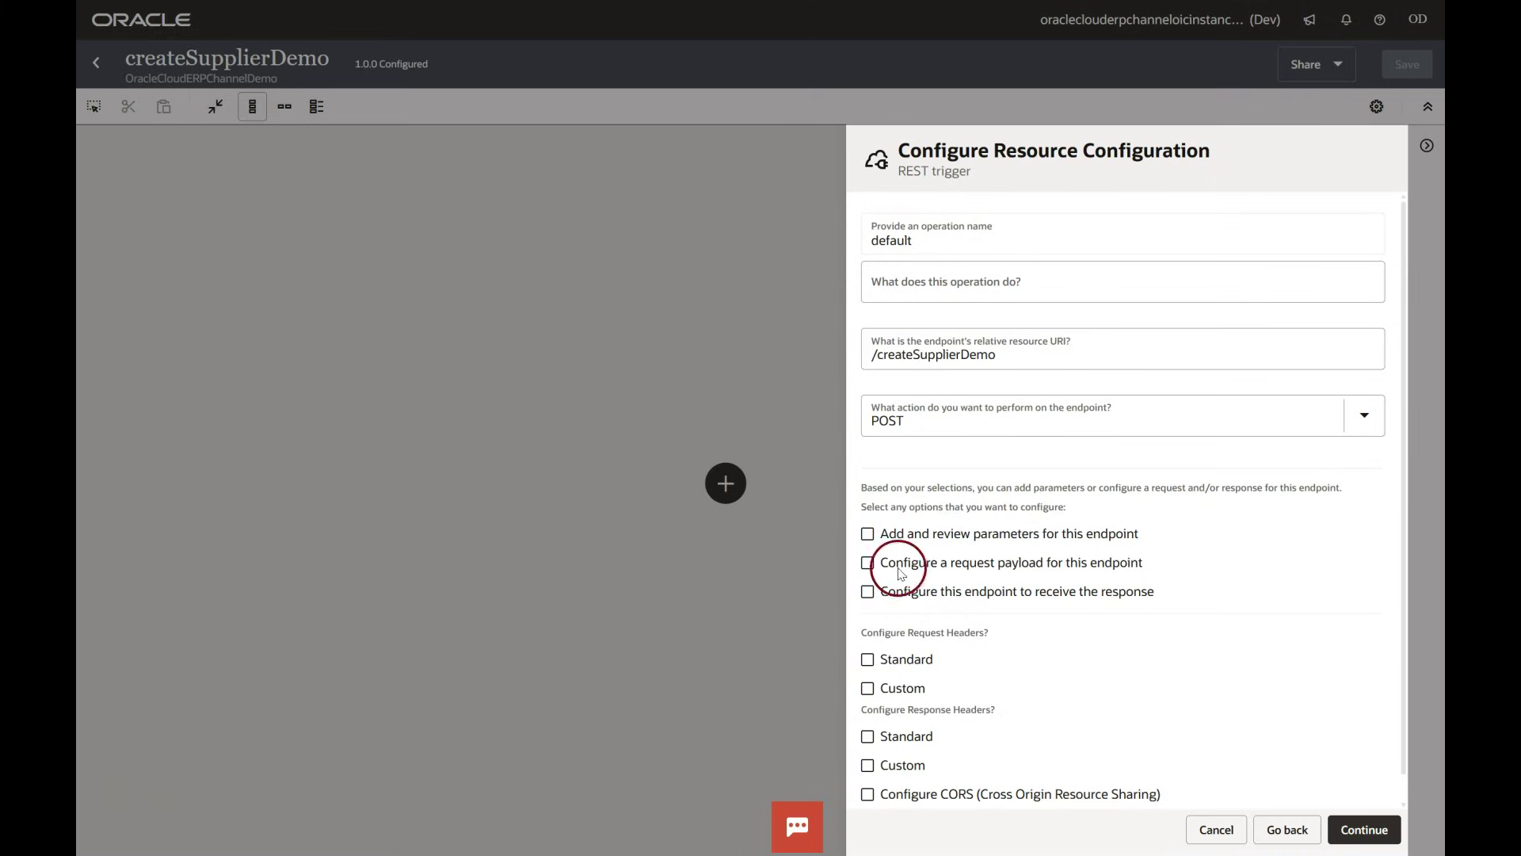
left_click(867, 562)
left_click(868, 591)
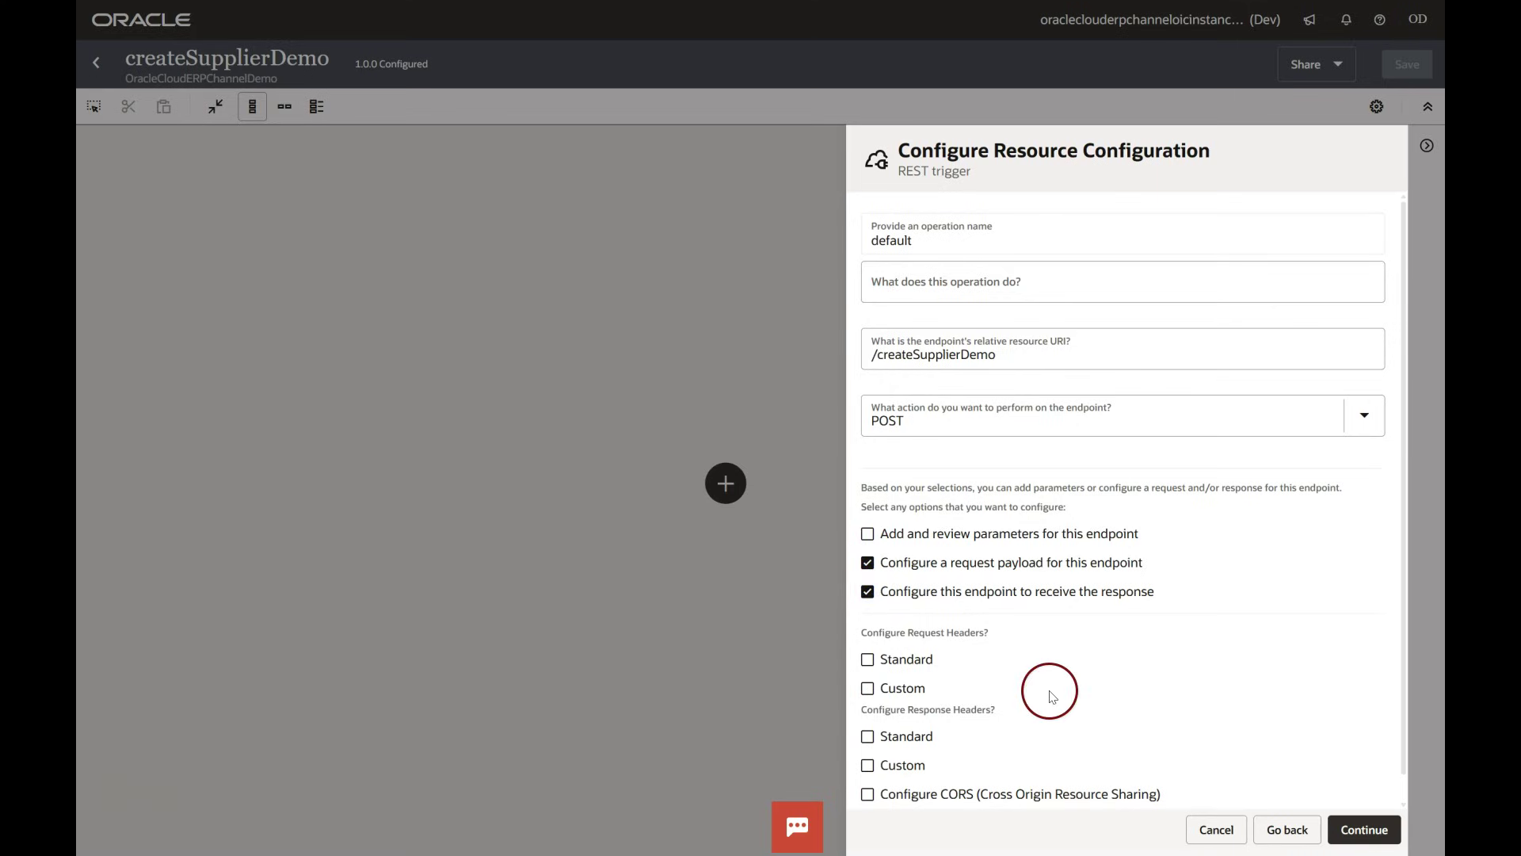
scroll(1049, 690, "down", 1)
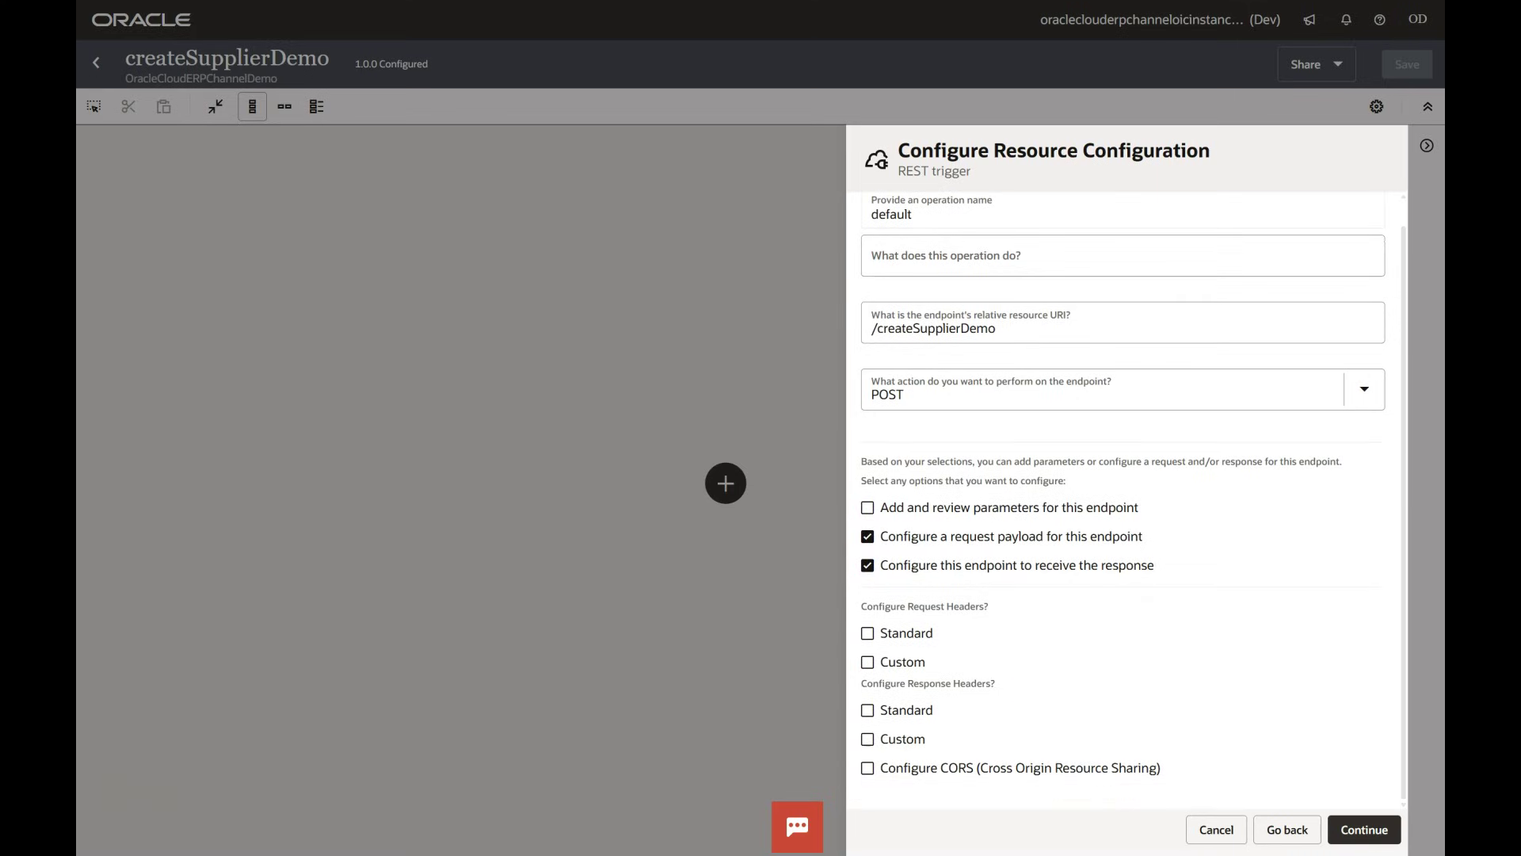
left_click(1364, 829)
Copy the example request body for creating one supplier from the Oracle Fusion Cloud REST API documentation, and return to Oracle Integration
key("F11")
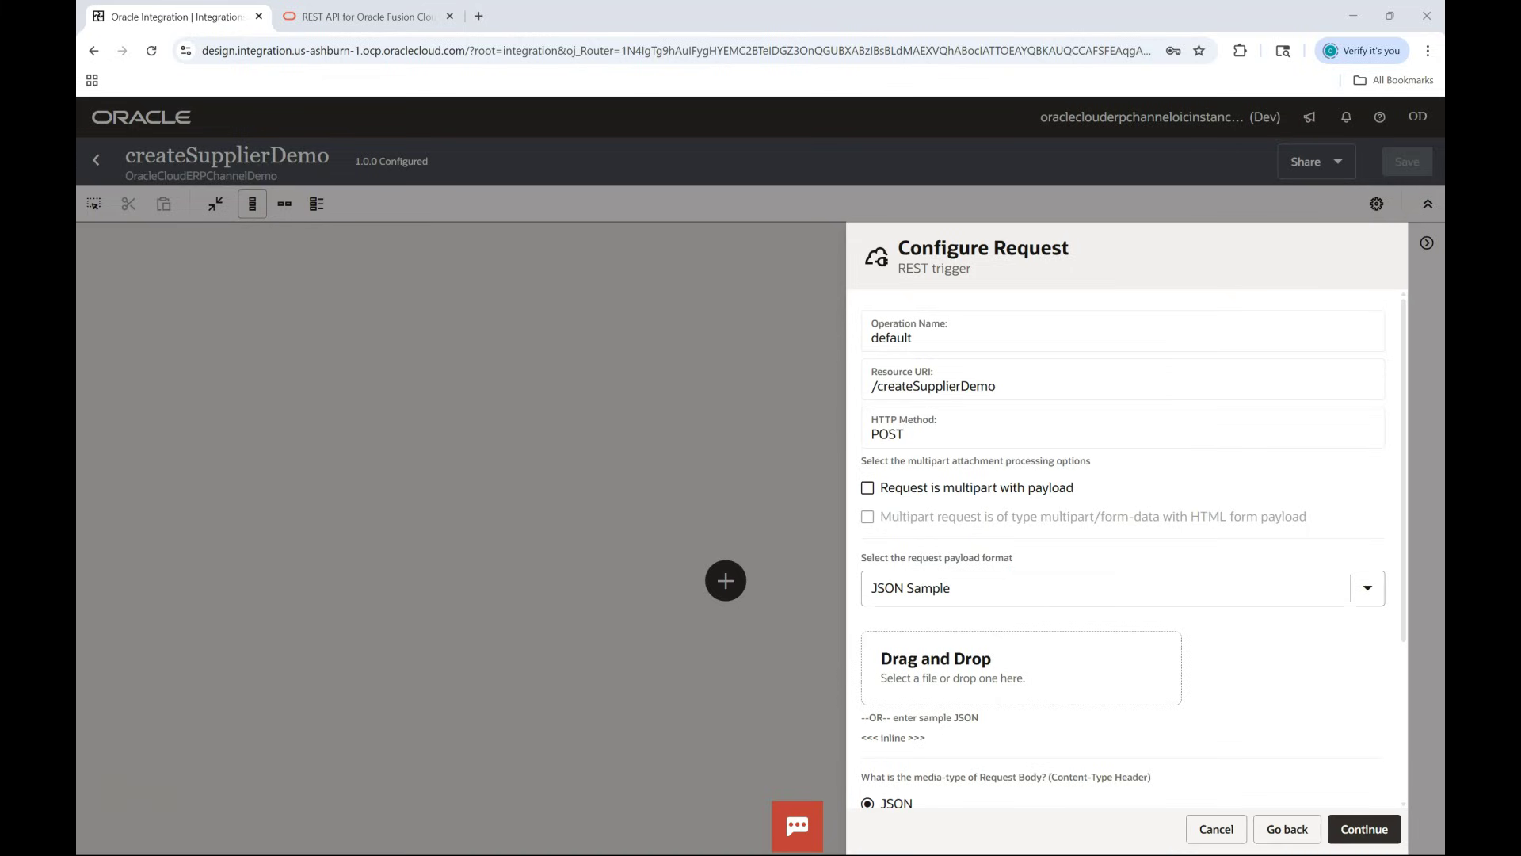
left_click(378, 16)
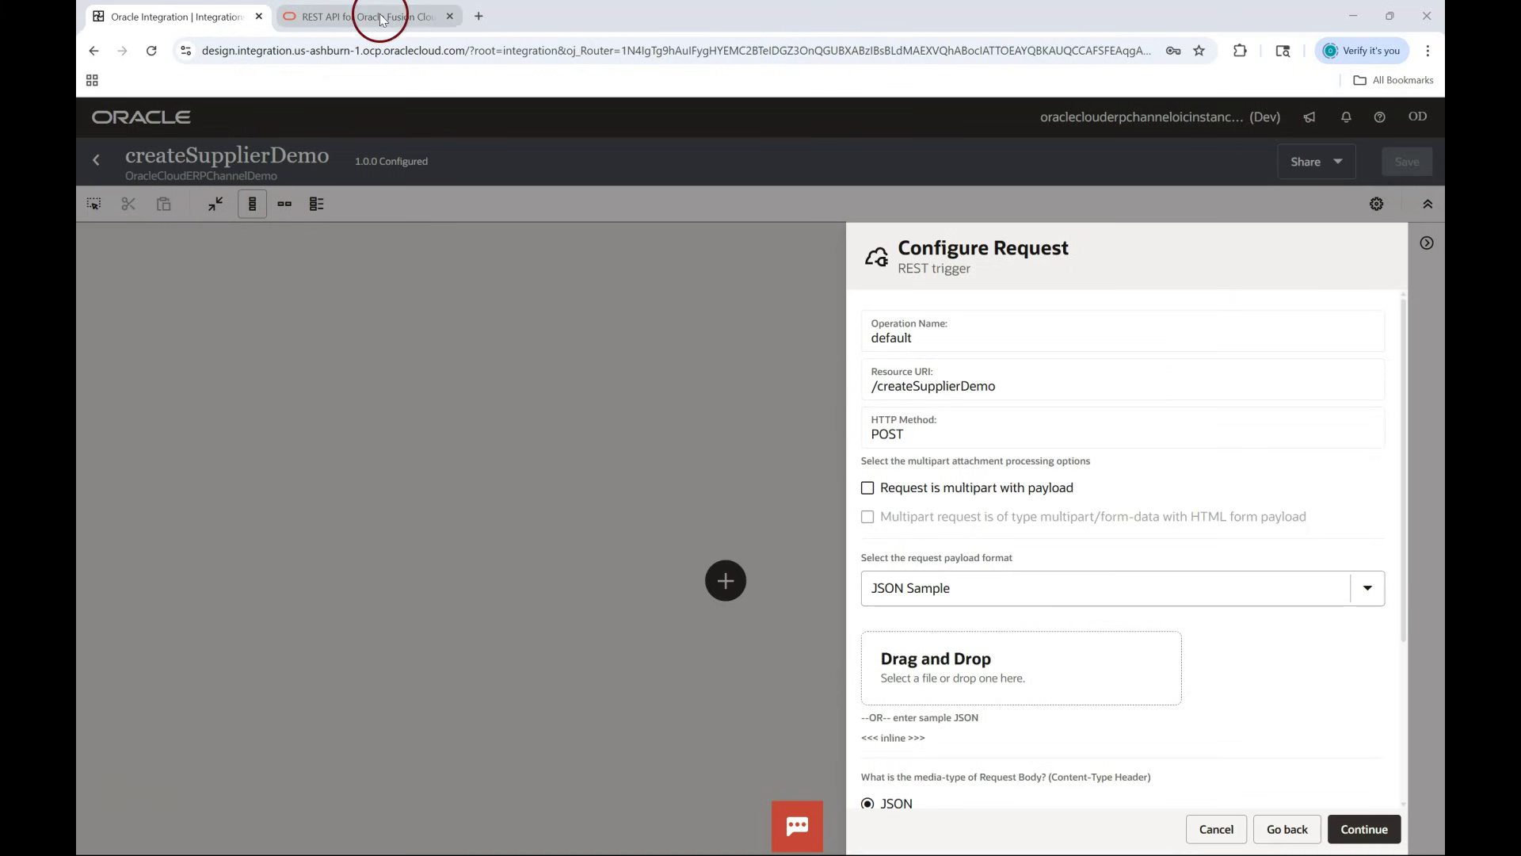
left_click(1278, 263)
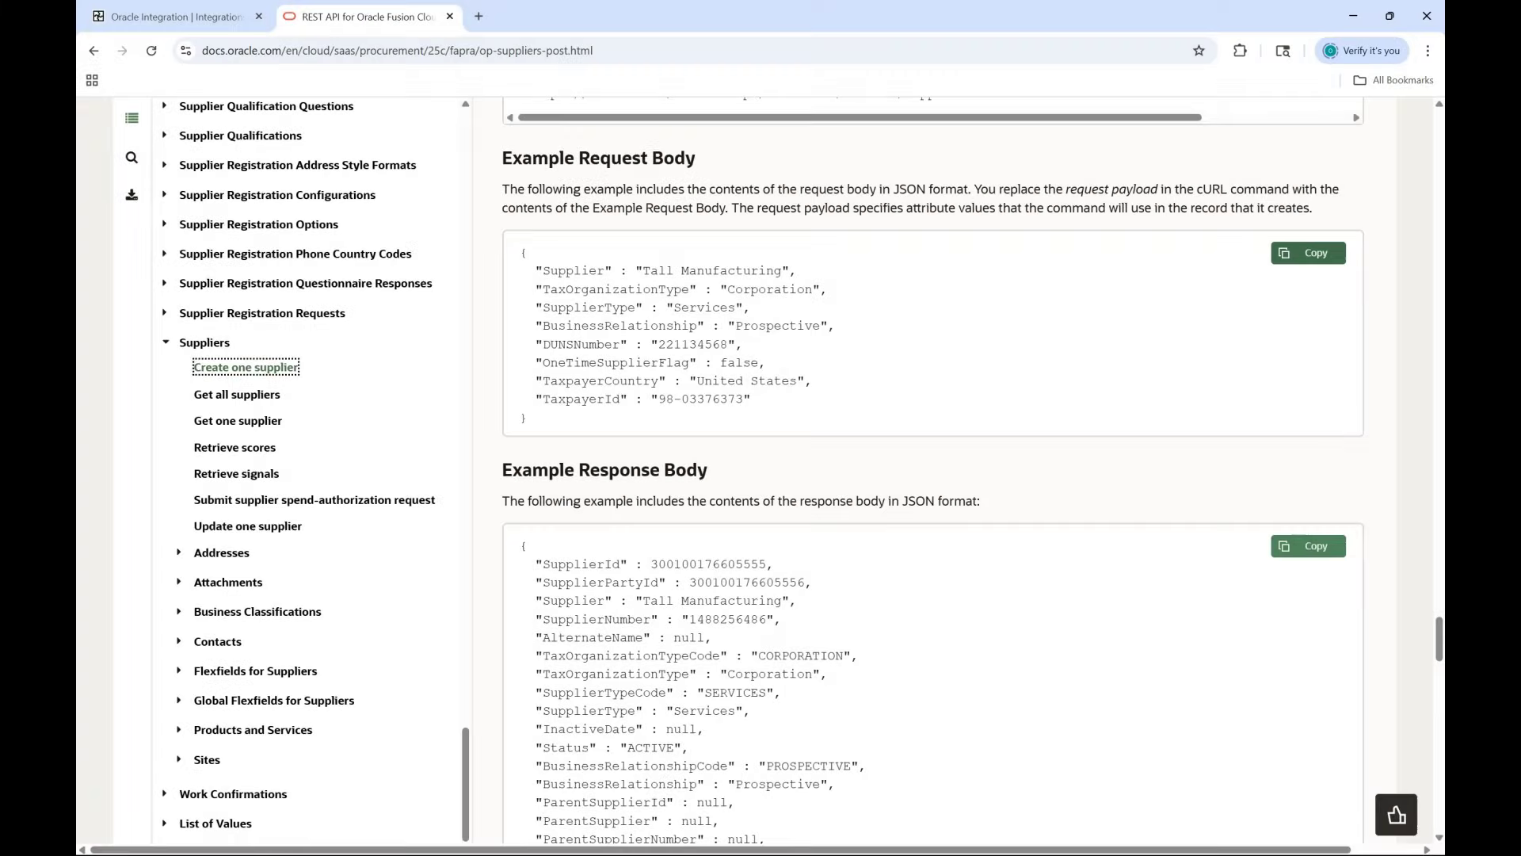
left_click(1302, 262)
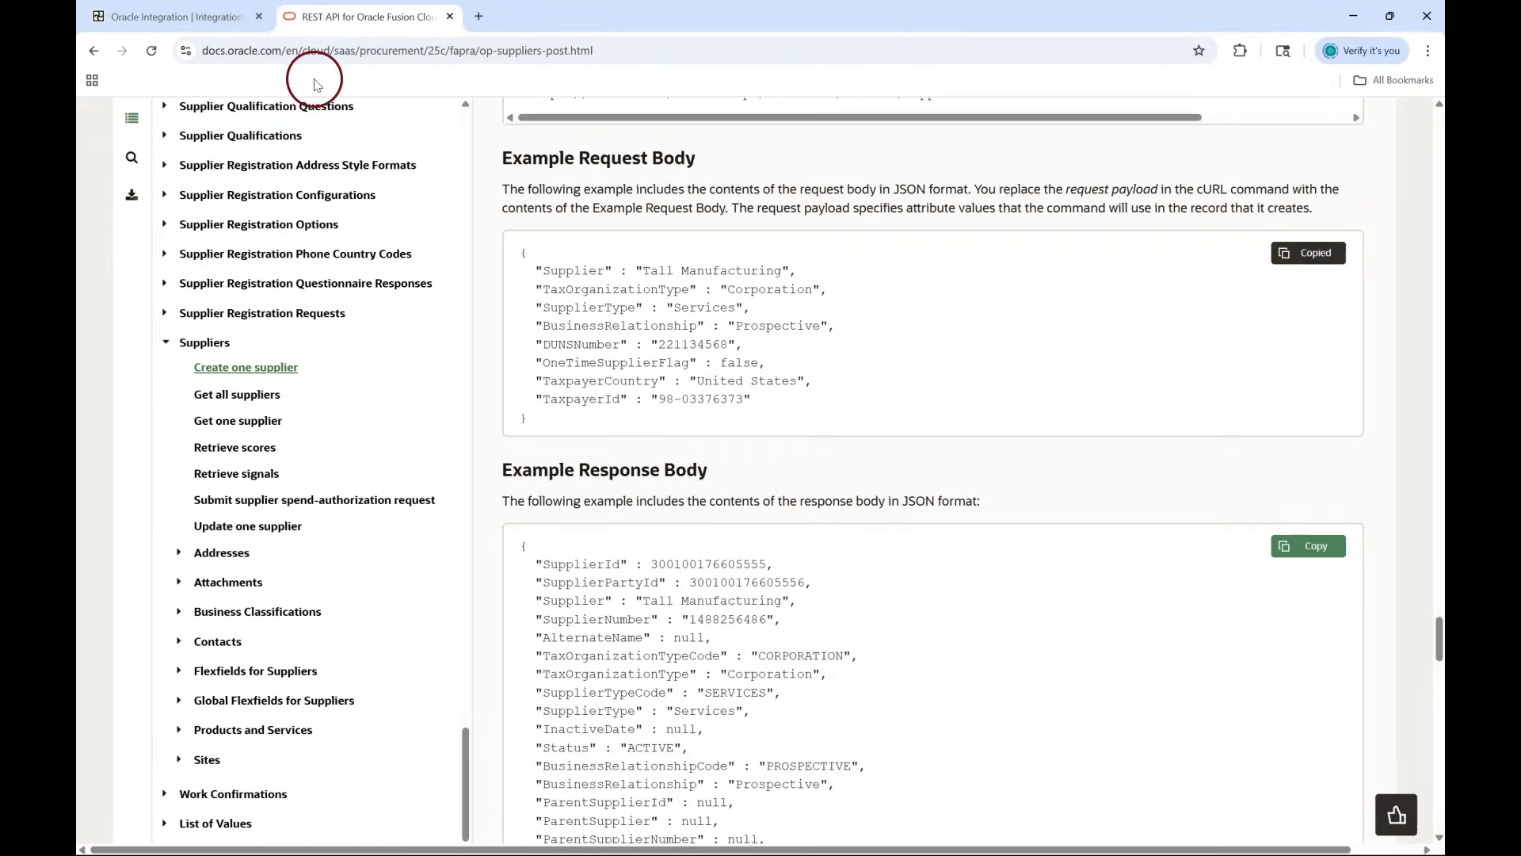
left_click(217, 10)
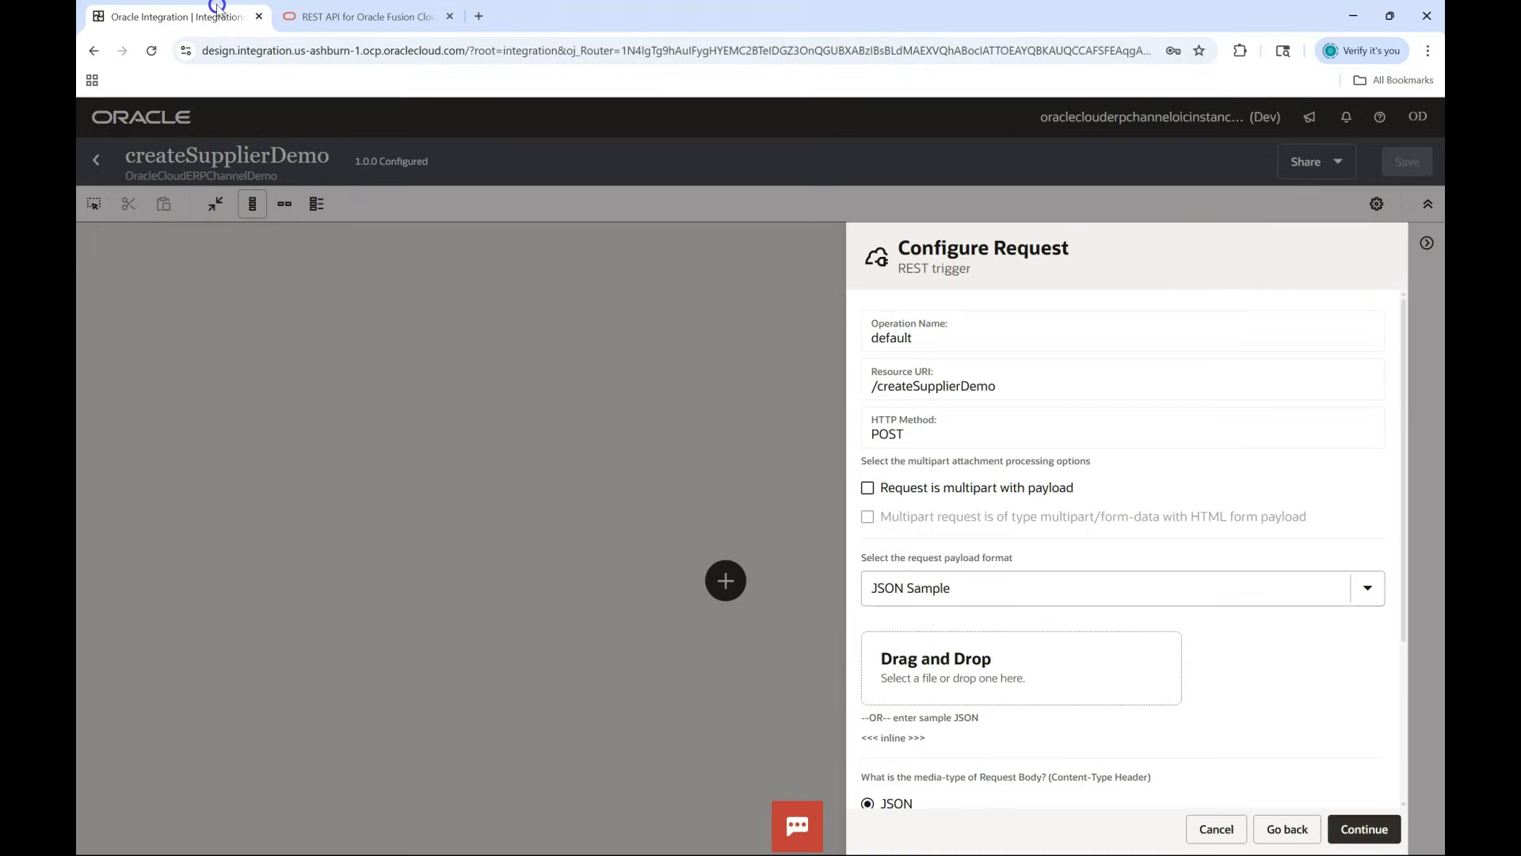
Paste the copied supplier request body as the trigger's inline request JSON sample, and accept the JSON request configuration
left_click(888, 743)
left_click(1032, 456)
key("ctrl+v")
key("Return")
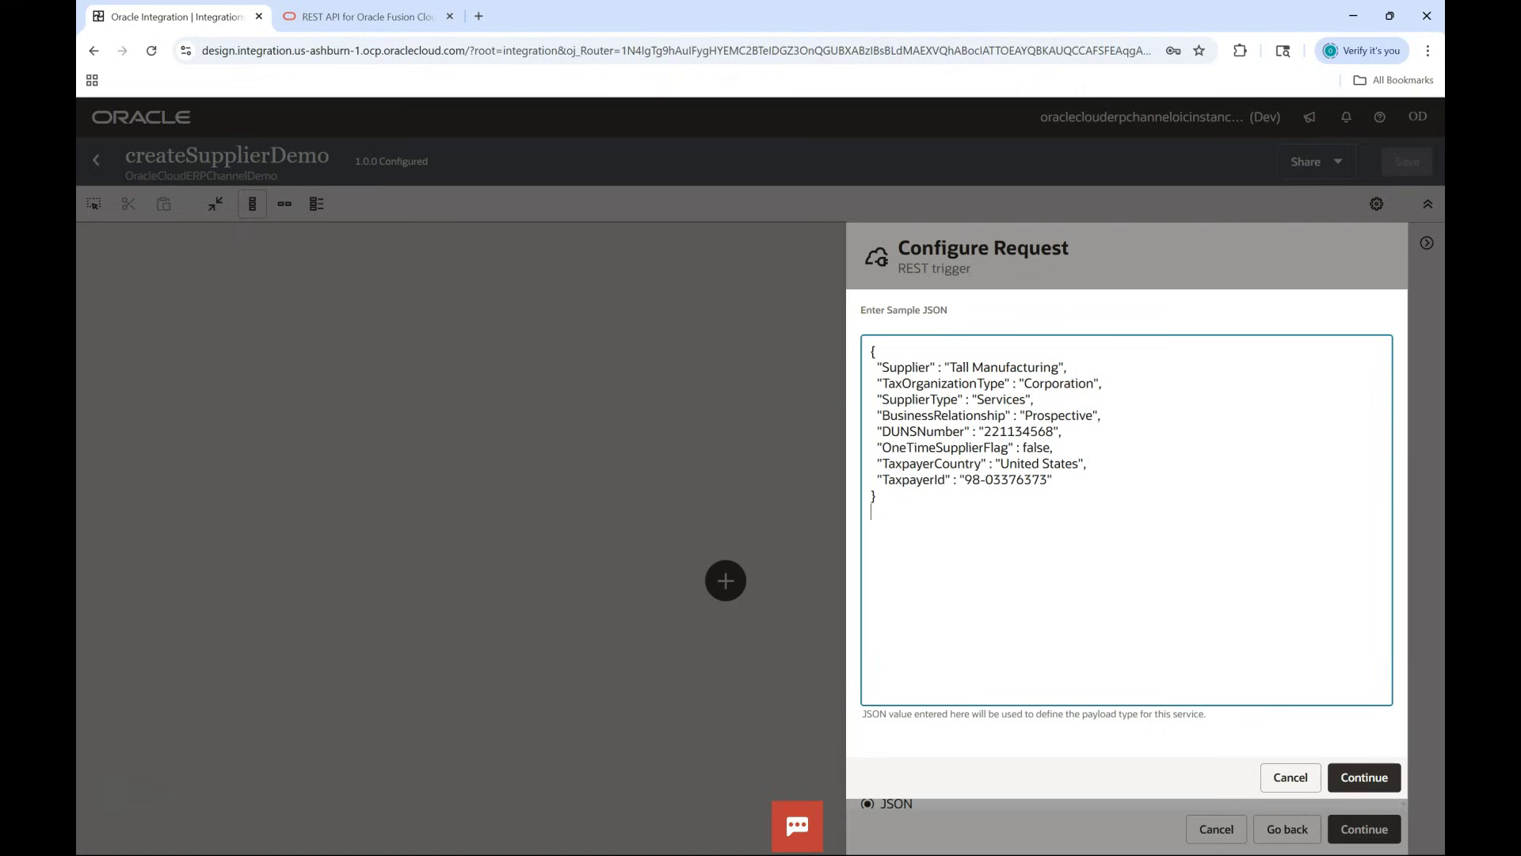
left_click(1362, 776)
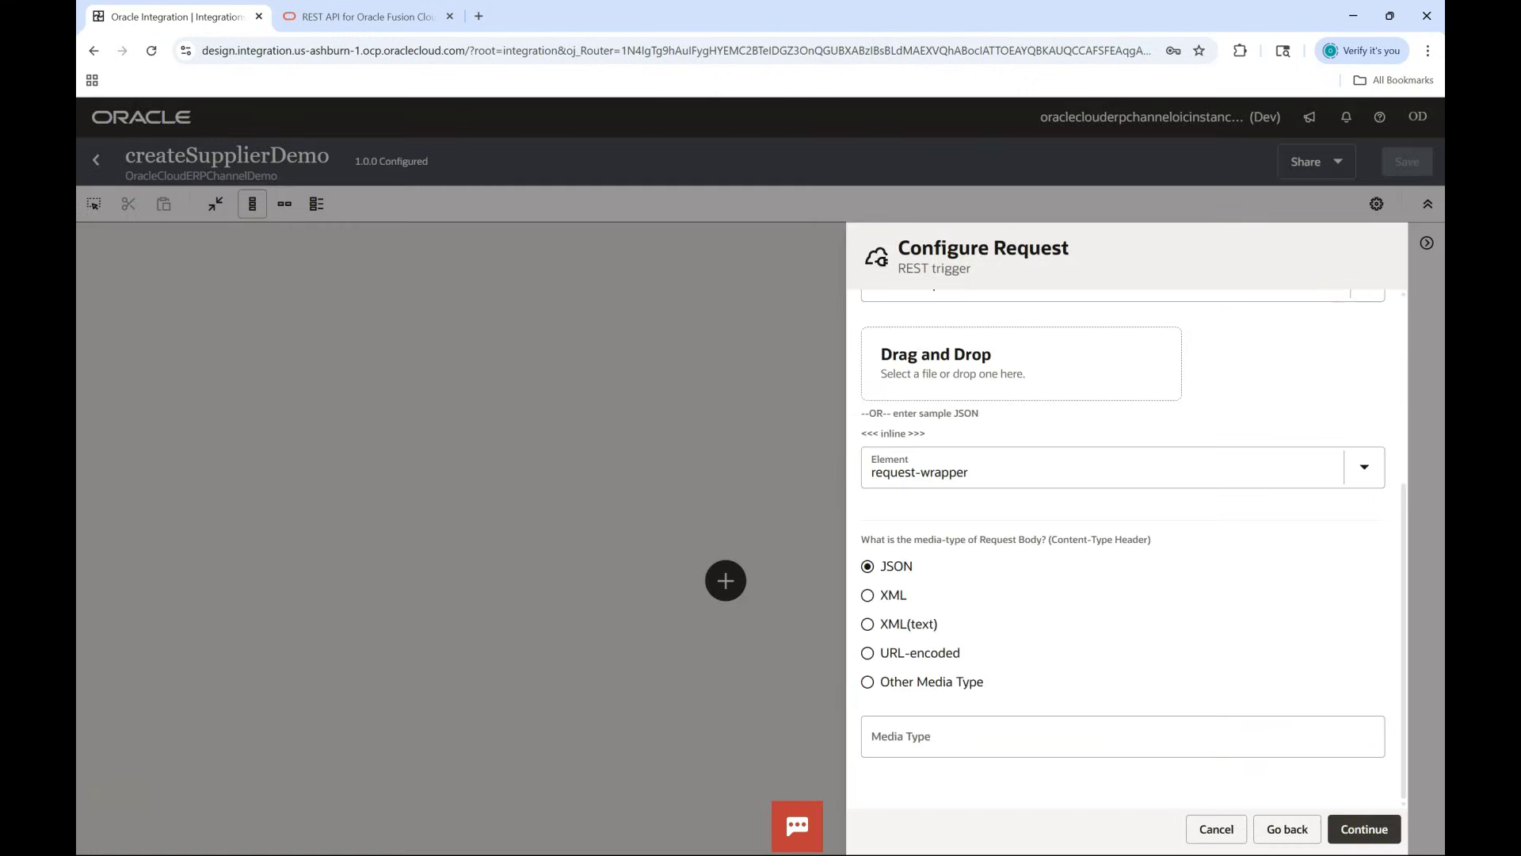
left_click(1363, 828)
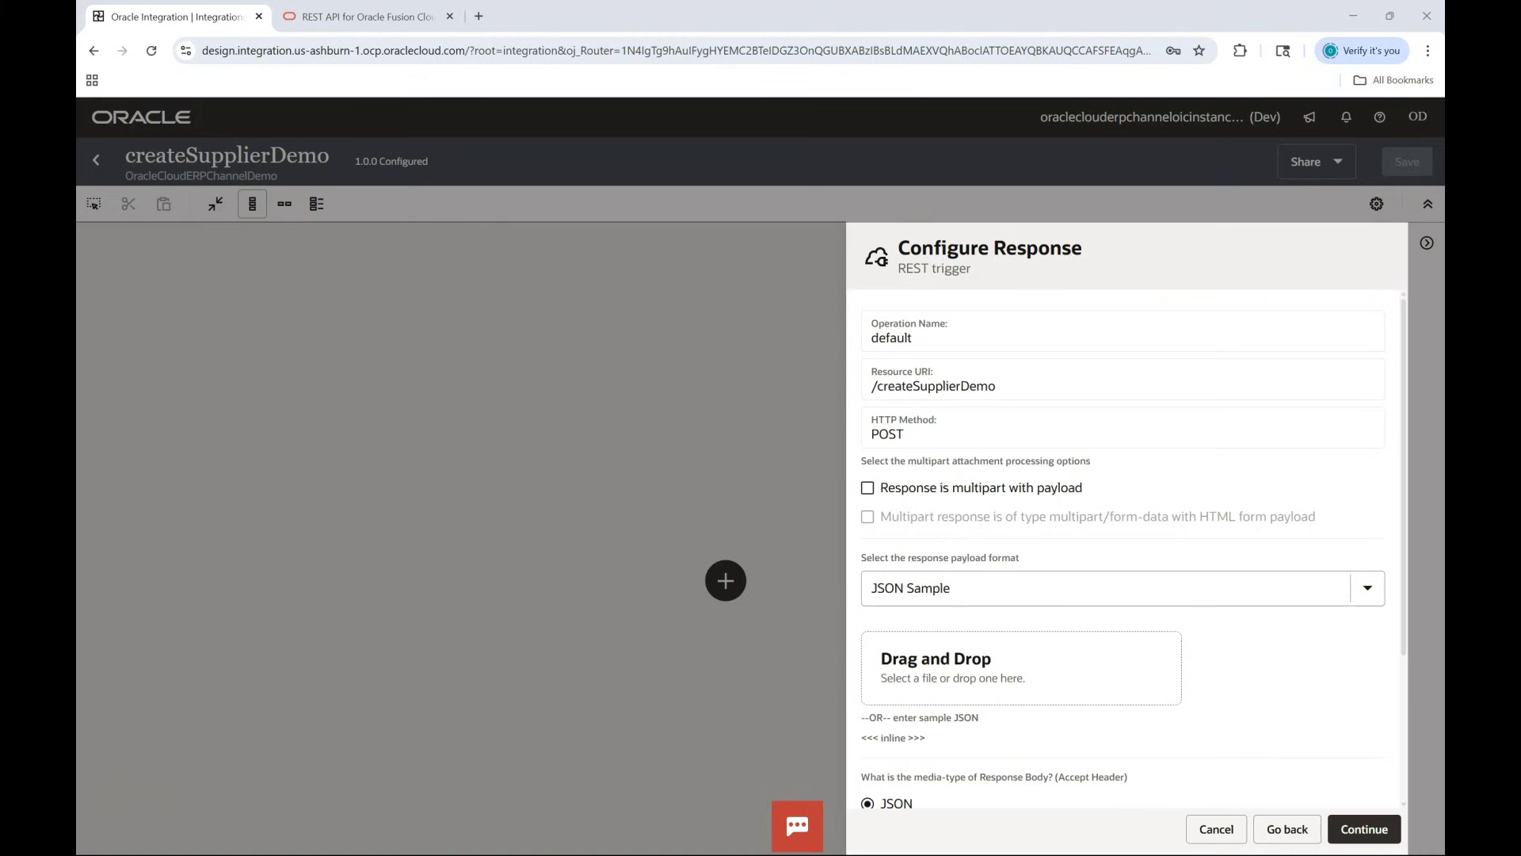
Define the trigger's response with an inline JSON sample containing Supplier, SupplierNumber, ResponseCode and ErrorDetails, keeping JSON as the media type
left_click(374, 24)
scroll(798, 516, "down", 4)
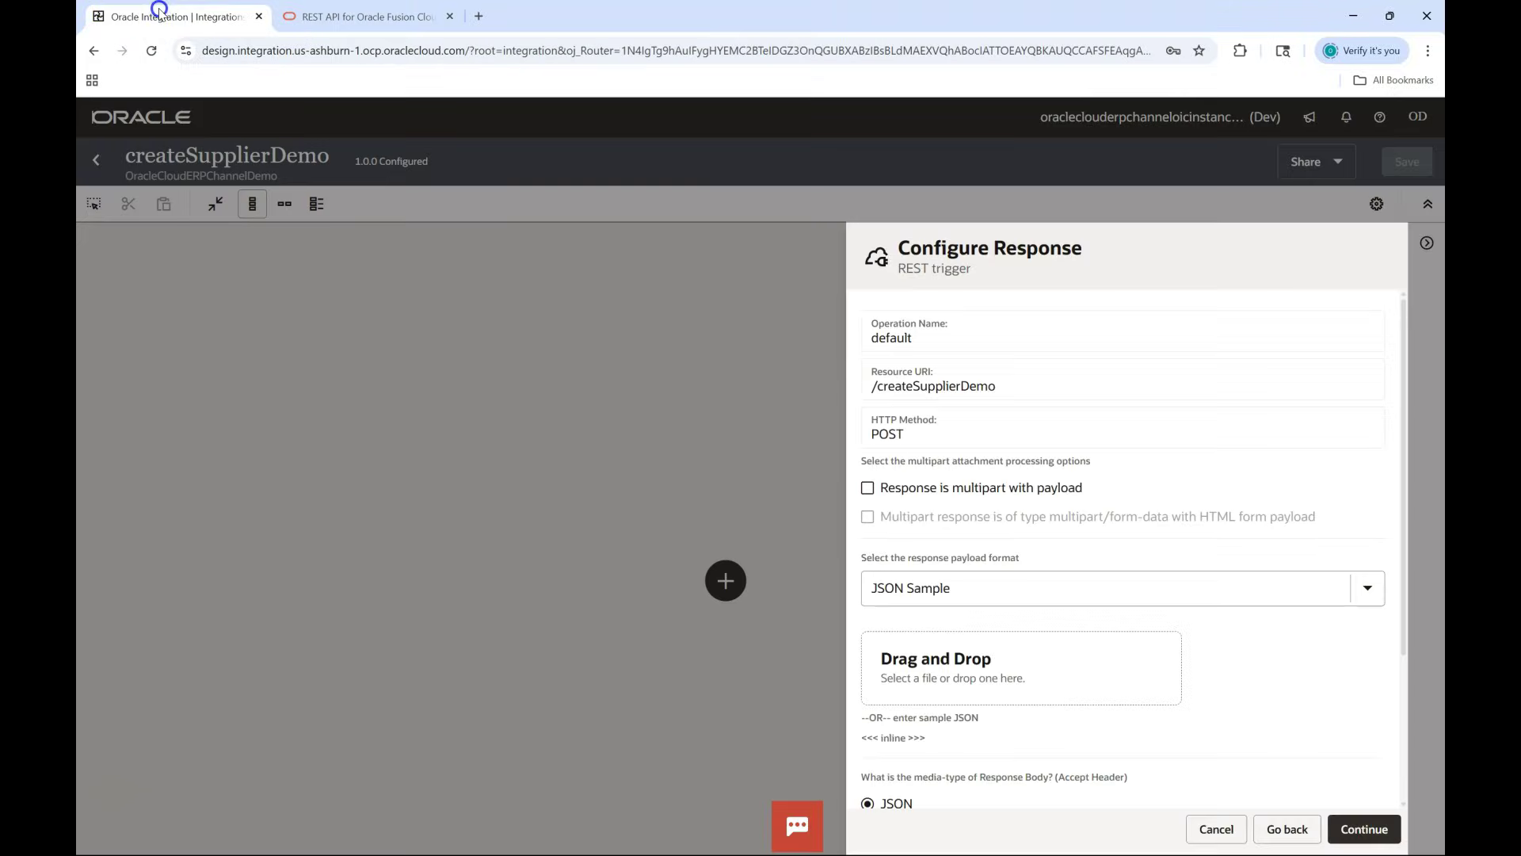
left_click(160, 15)
left_click(901, 738)
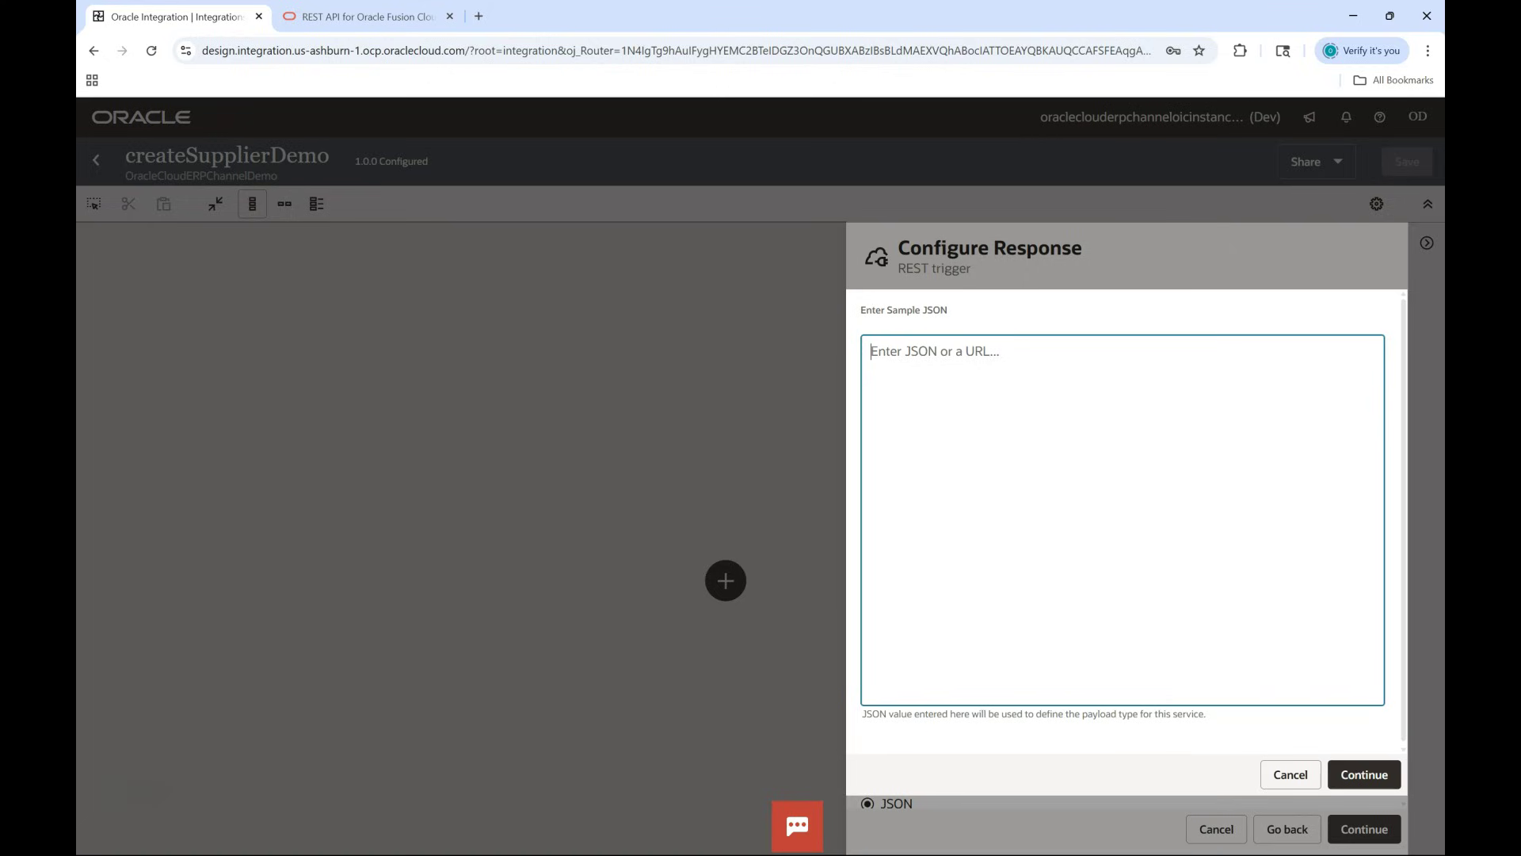
key("ctrl+v")
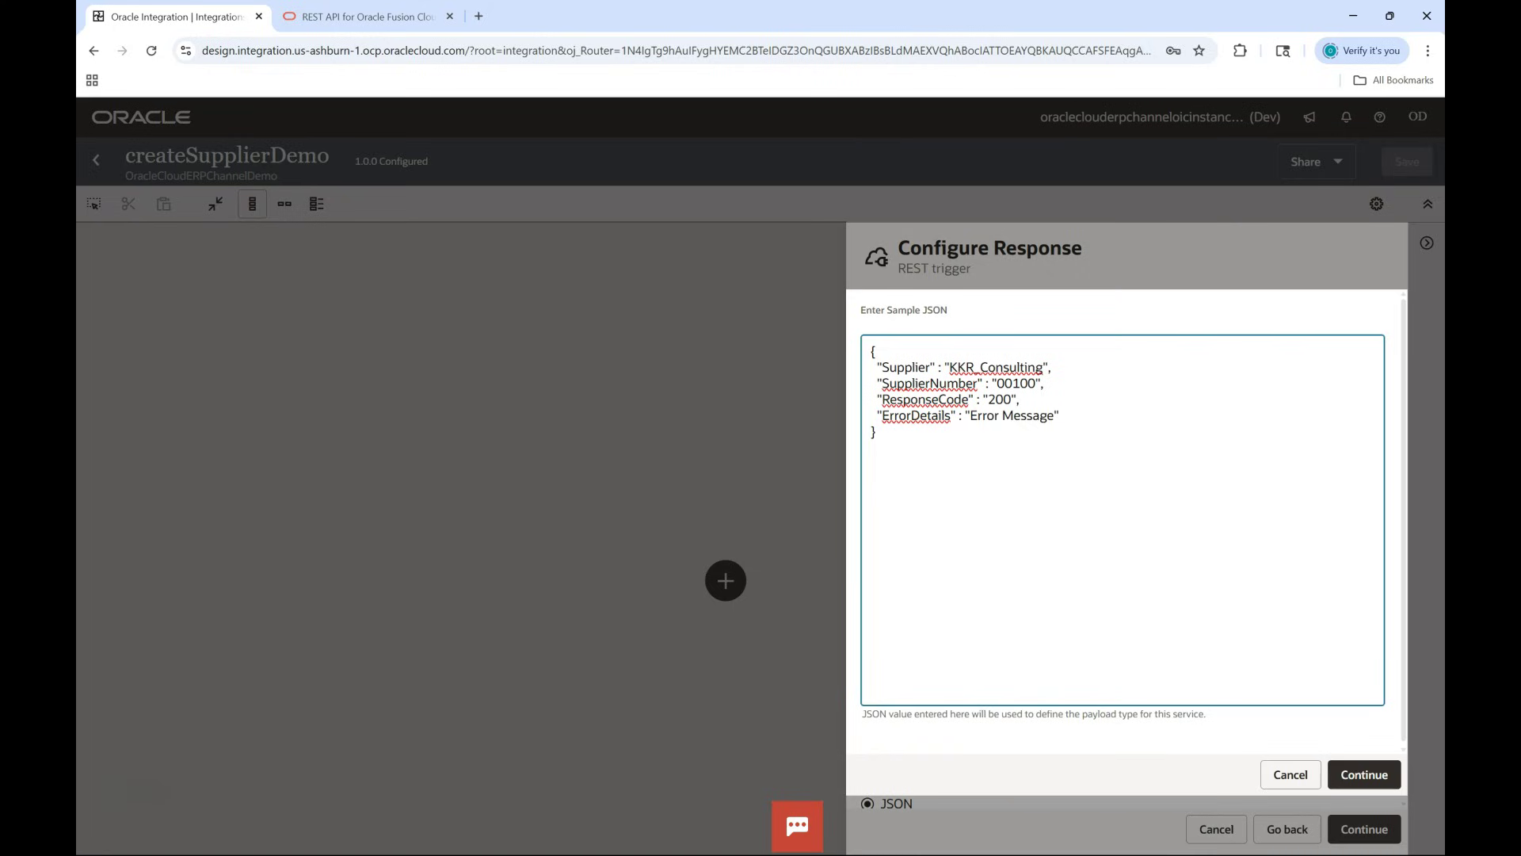
left_click(1368, 775)
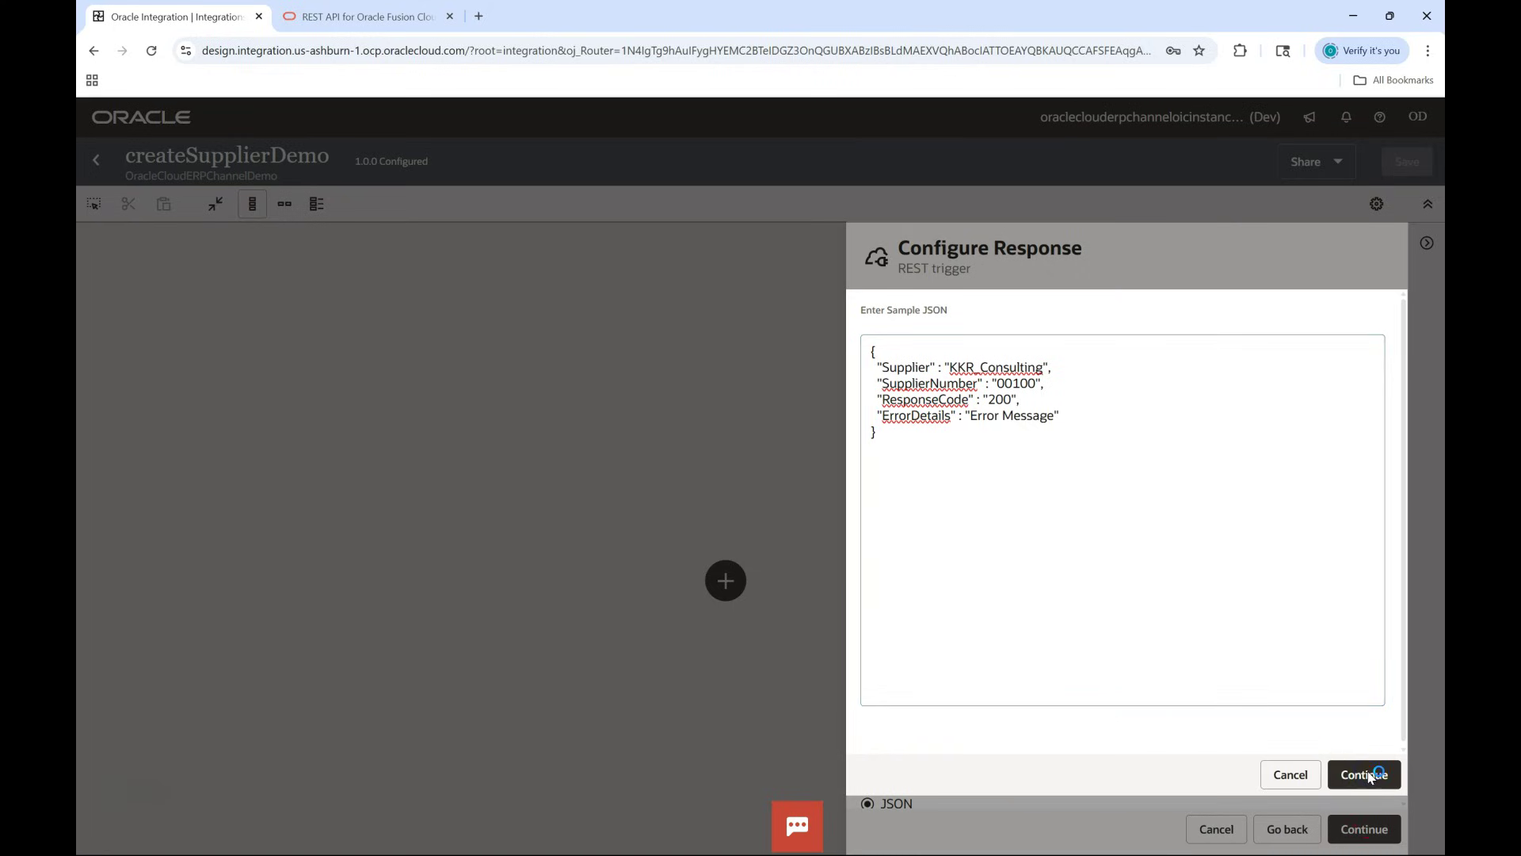
scroll(1276, 710, "down", 3)
left_click(1364, 829)
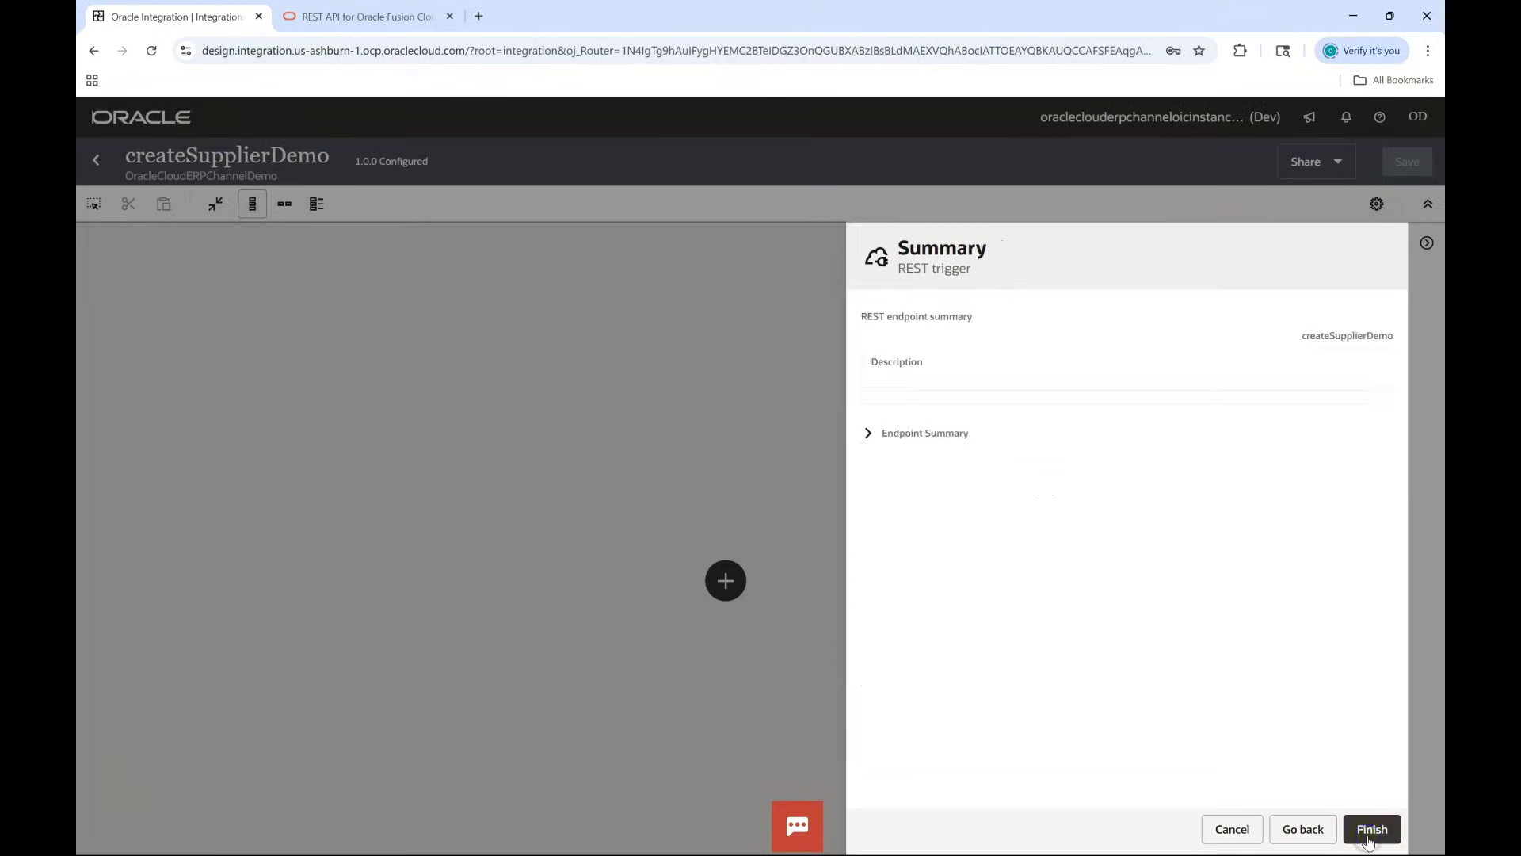
Review the endpoint summary, finish the REST trigger configuration, and return the browser to full-screen view
left_click(868, 432)
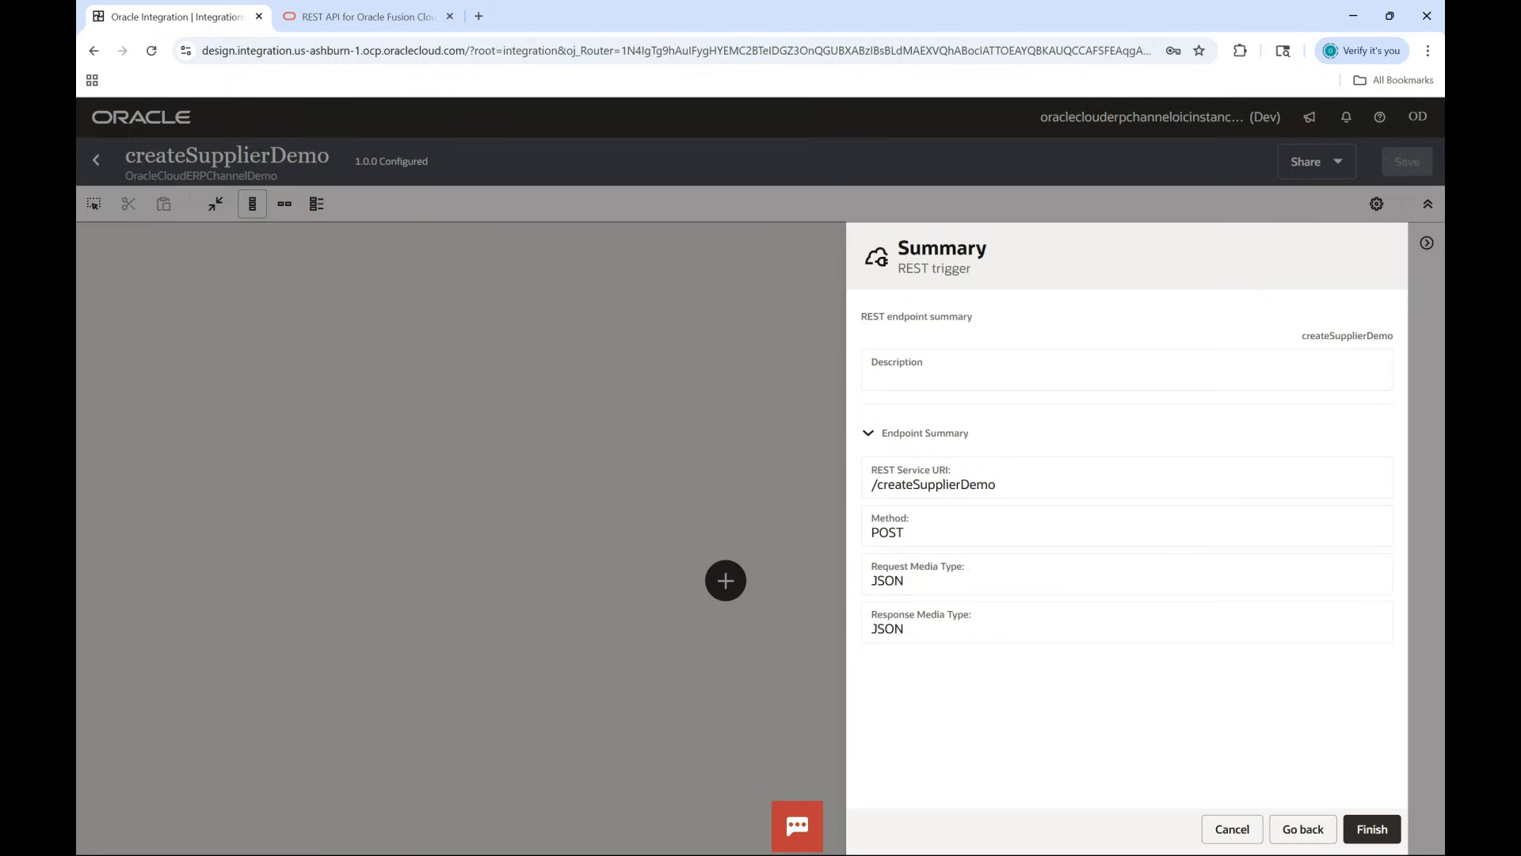
left_click(1372, 829)
left_click(1372, 829)
key("F11")
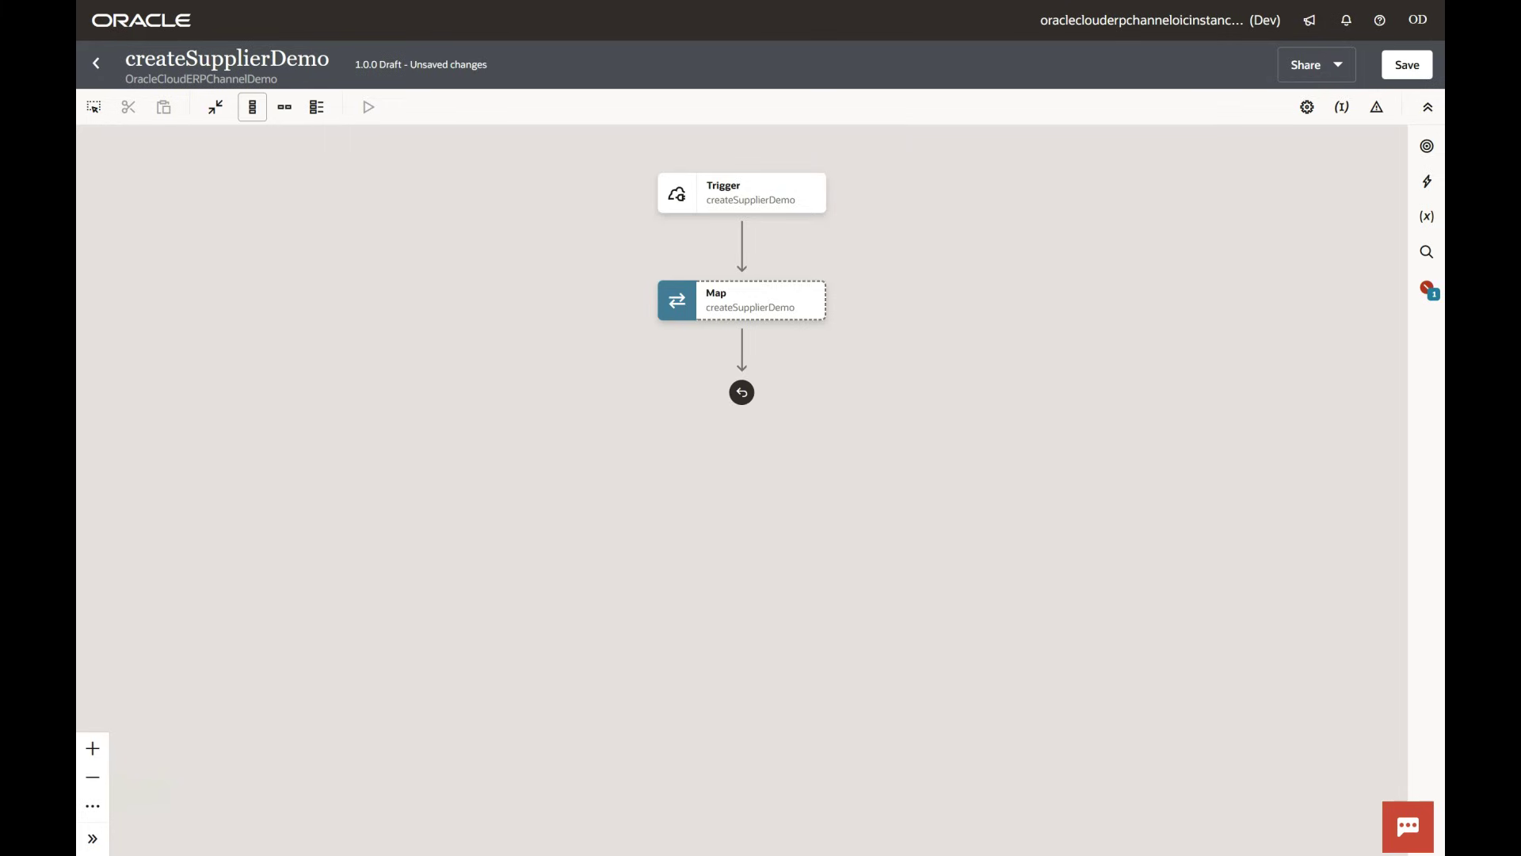
Add a Scope action between the trigger and the map
left_click(742, 245)
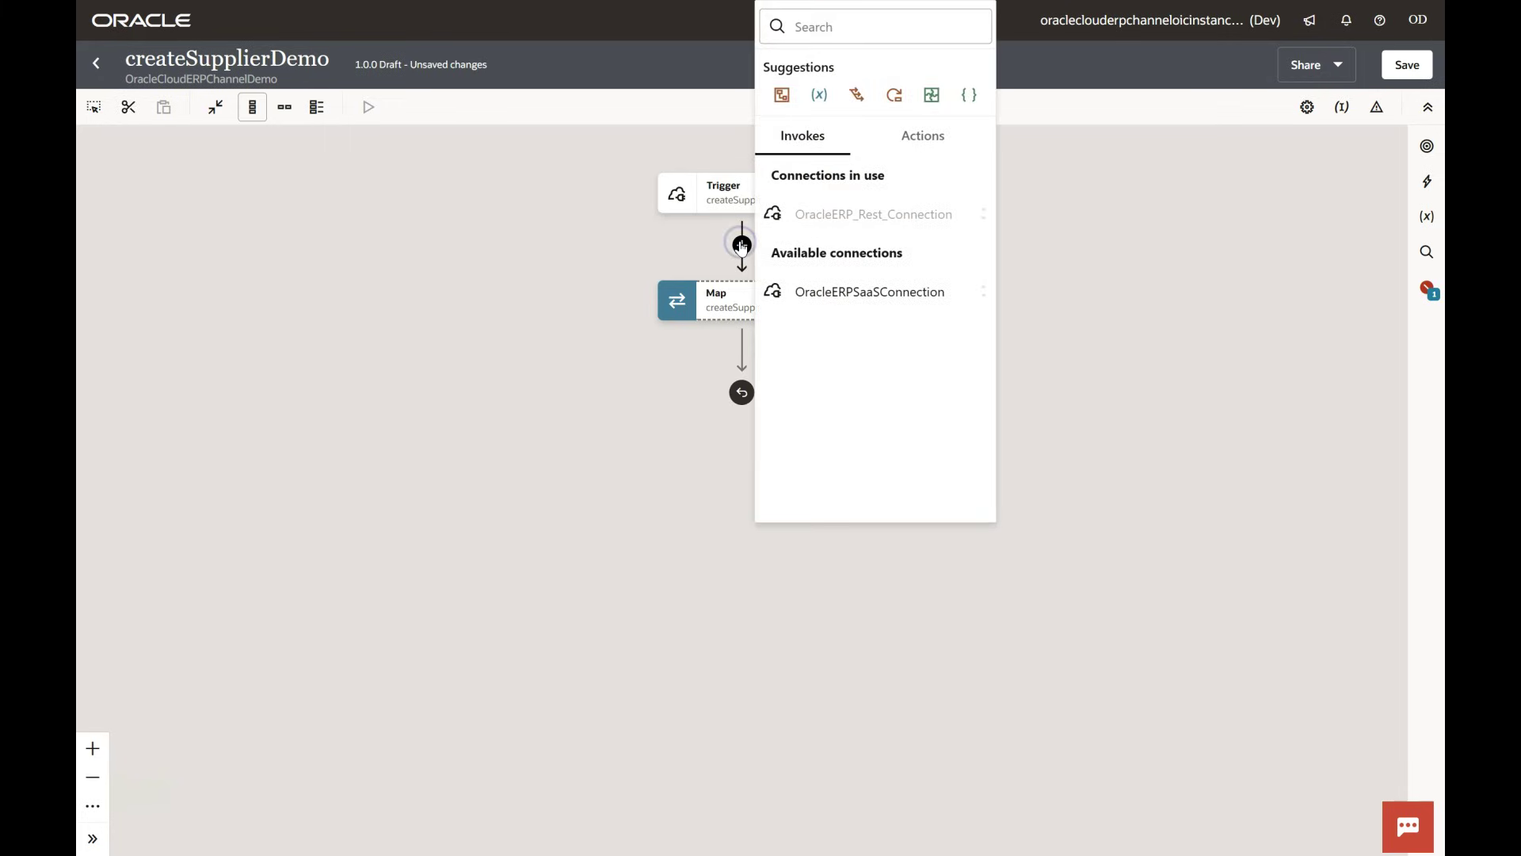
left_click(921, 151)
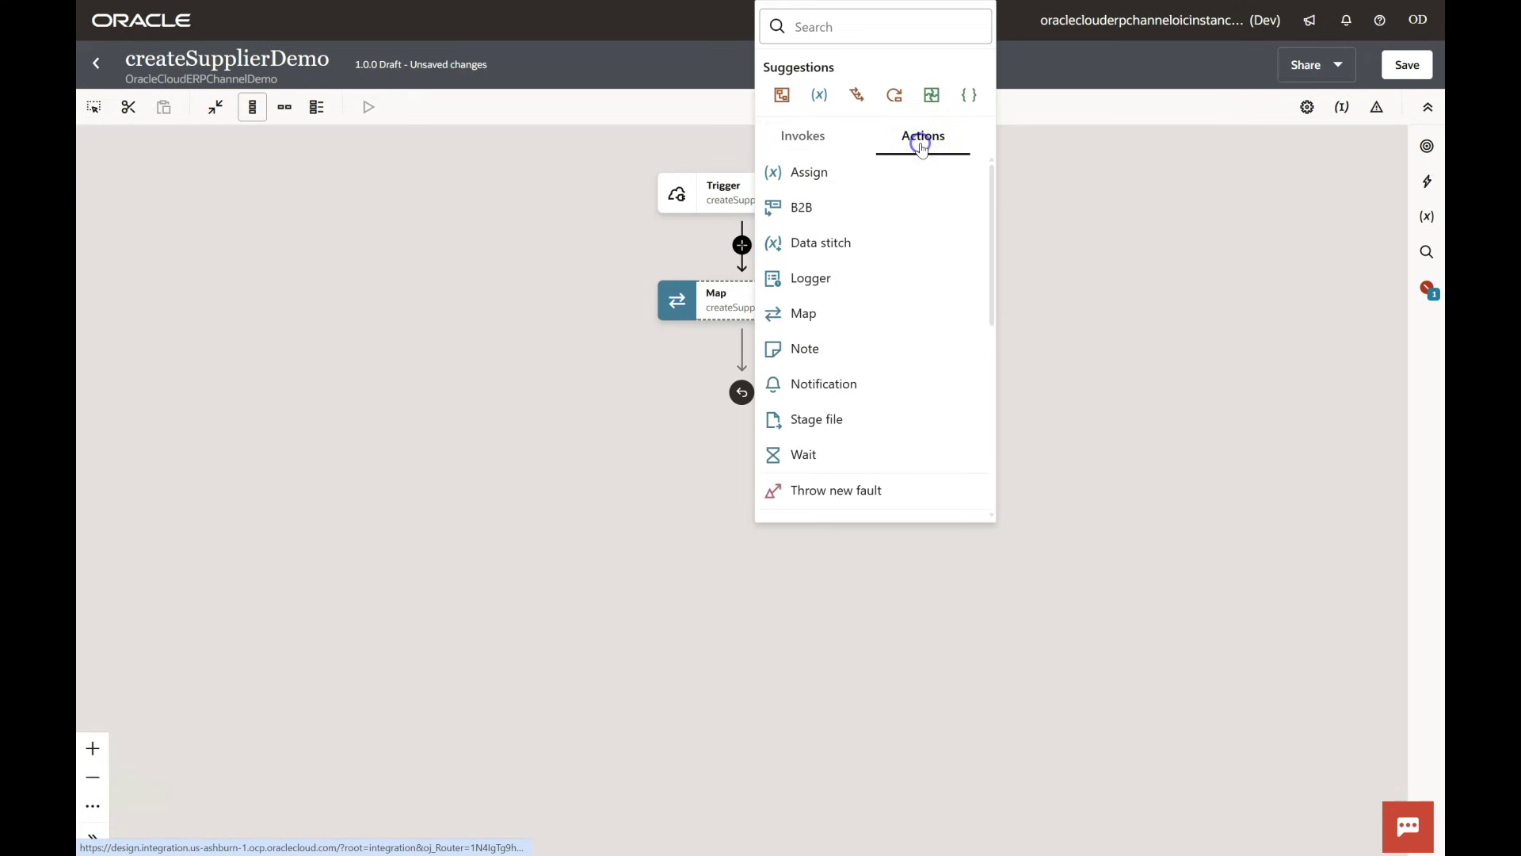
scroll(911, 286, "down", 4)
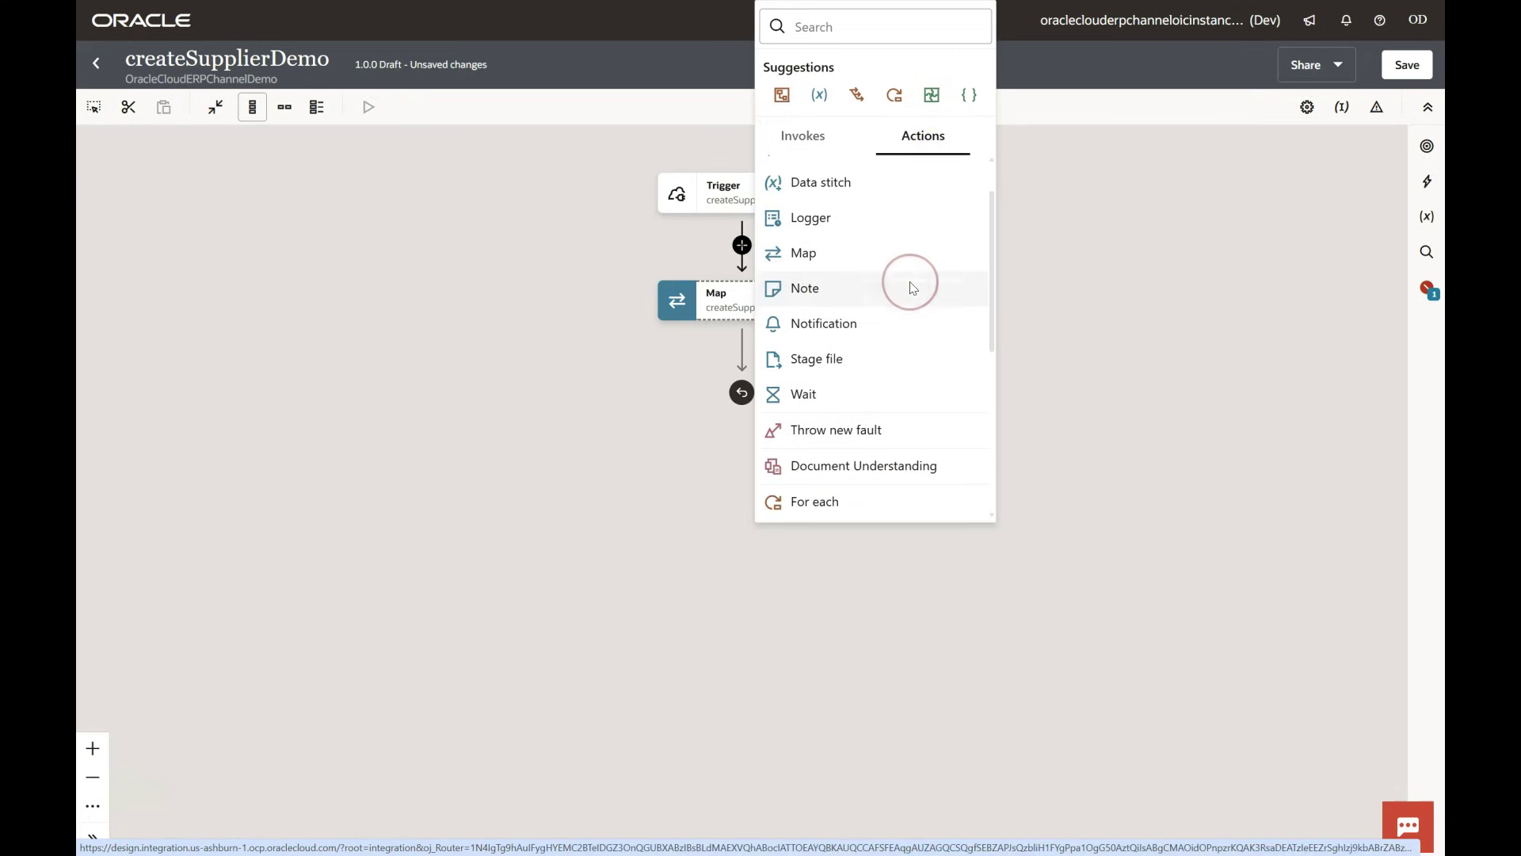
left_click(825, 367)
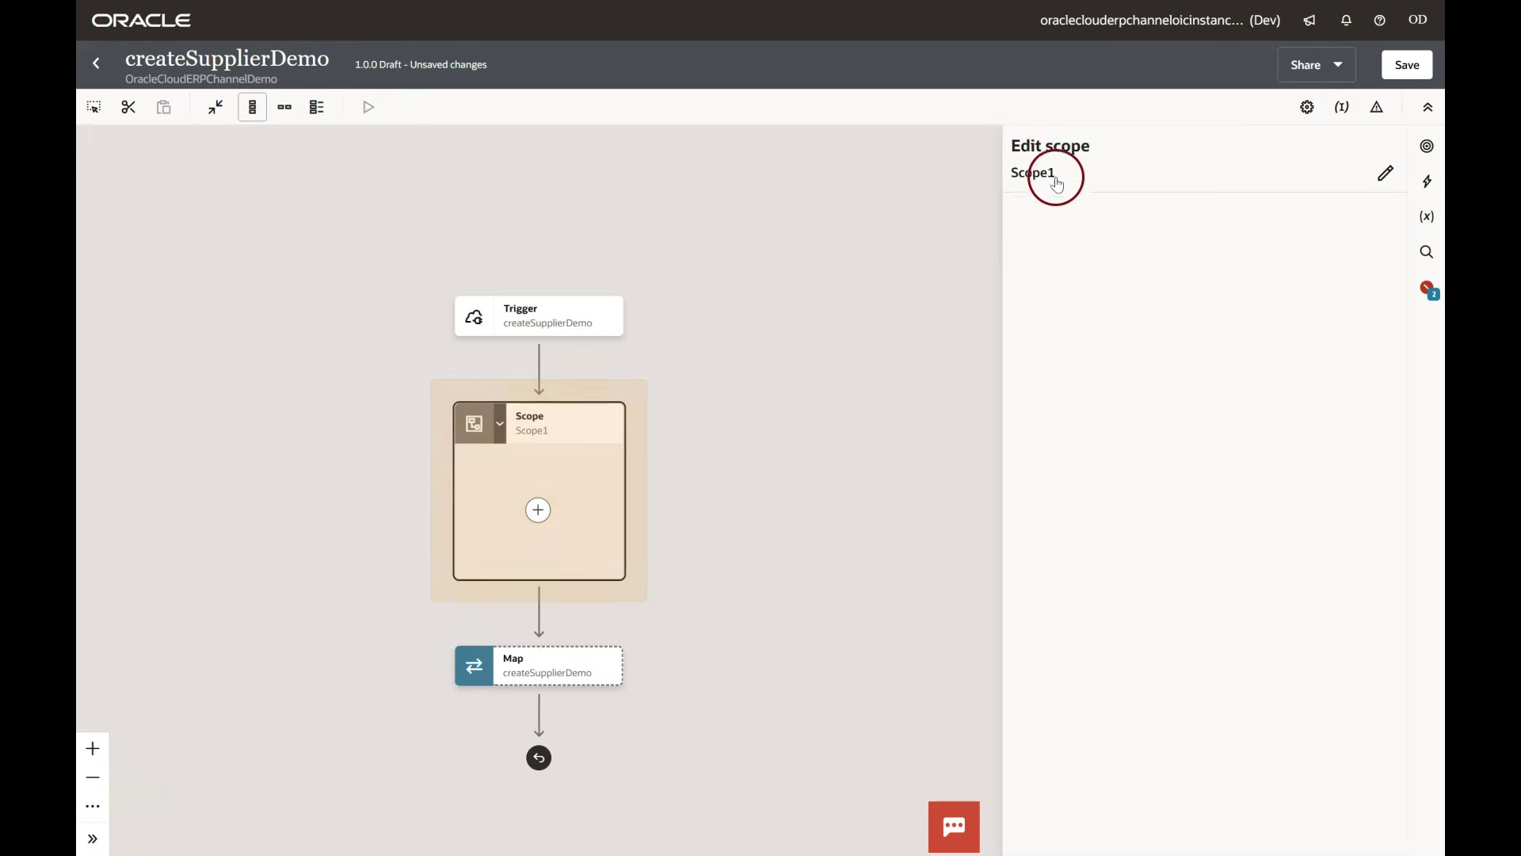
Rename the new scope as MainScope and save the integration
left_click(1062, 174)
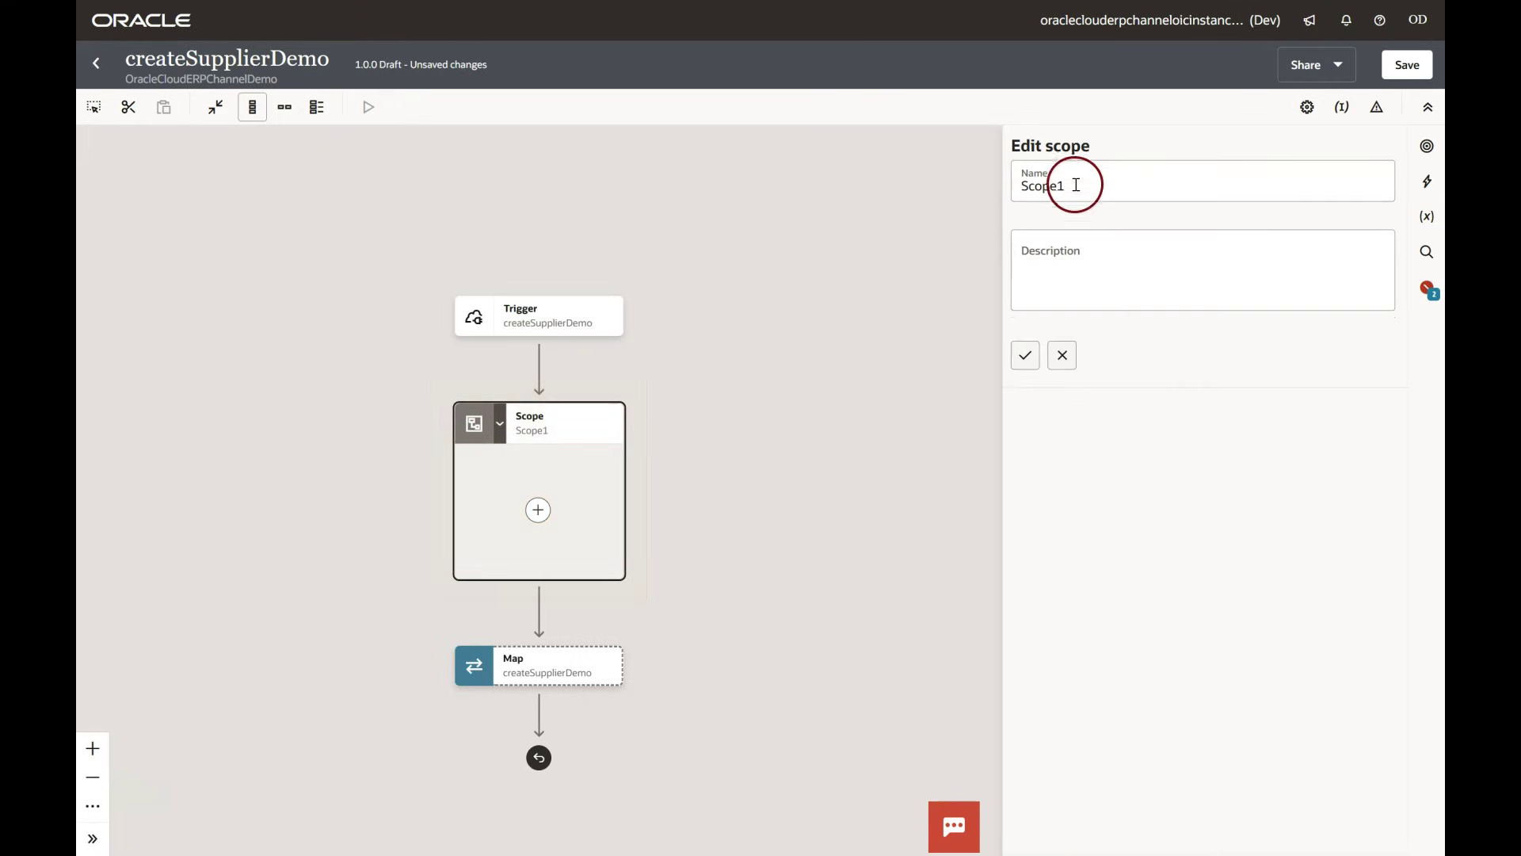
left_click(1076, 185)
key("BackSpace")
key("BackSpace")
key("BackSpace")
key("BackSpace")
key("BackSpace")
key("BackSpace")
type("MainScope")
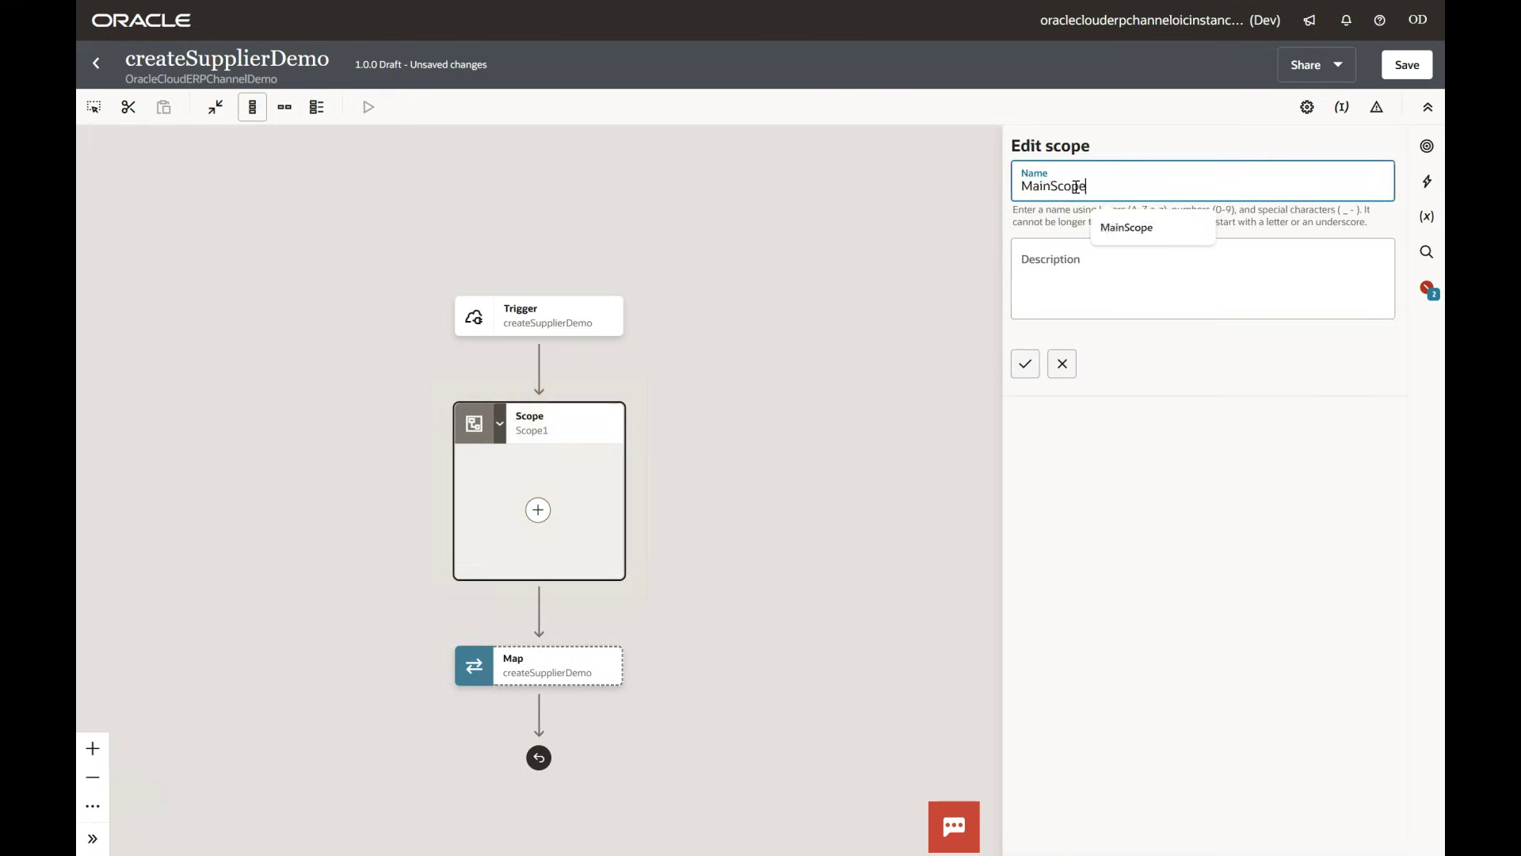
left_click(1025, 364)
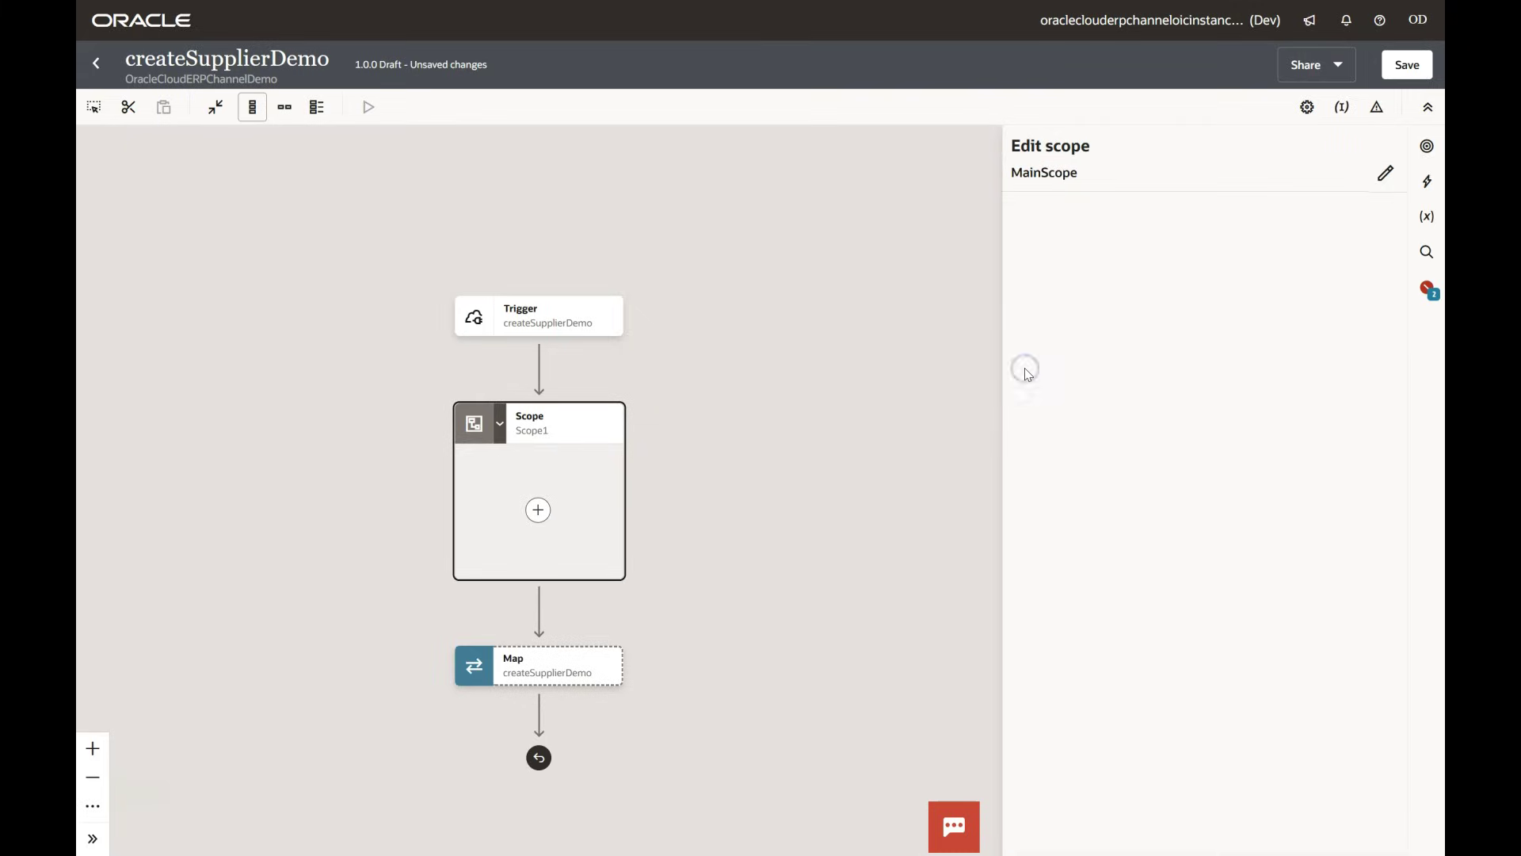
left_click(1407, 67)
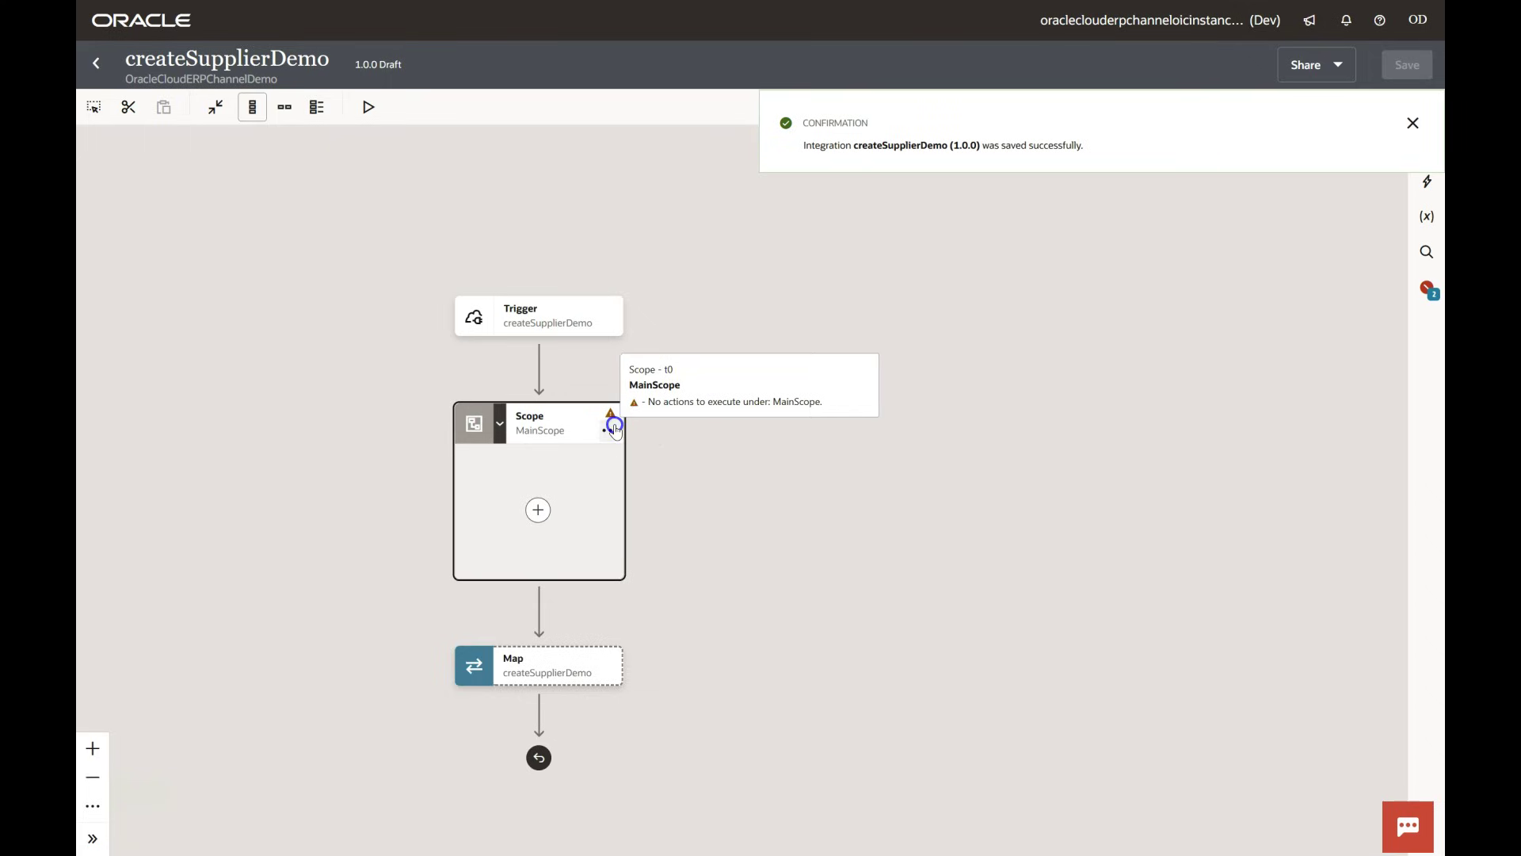
Add the Default Handler fault handler to MainScope
left_click(615, 429)
mouse_move(707, 546)
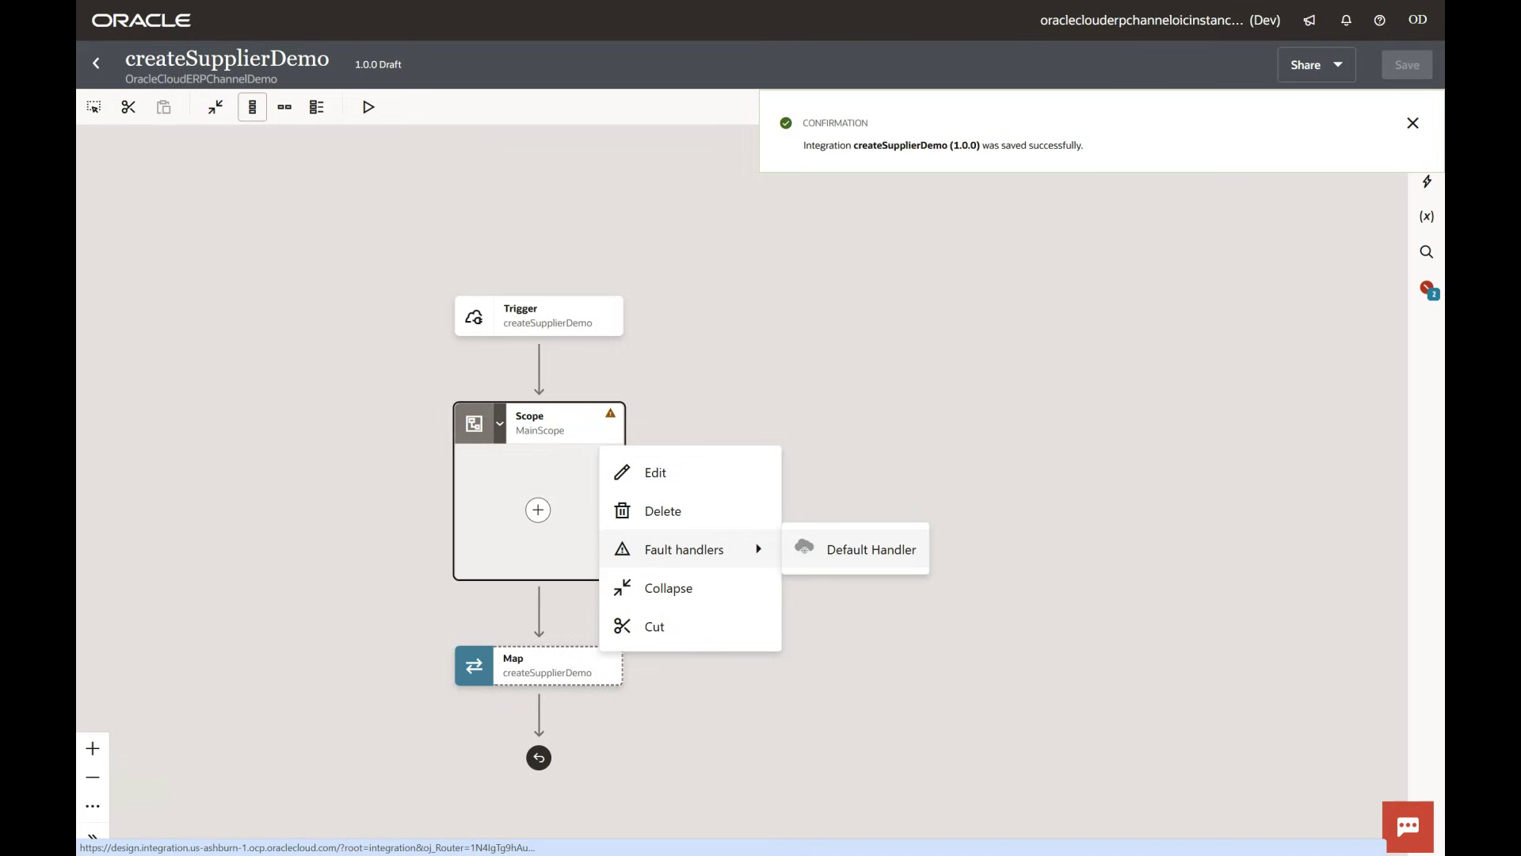
left_click(854, 549)
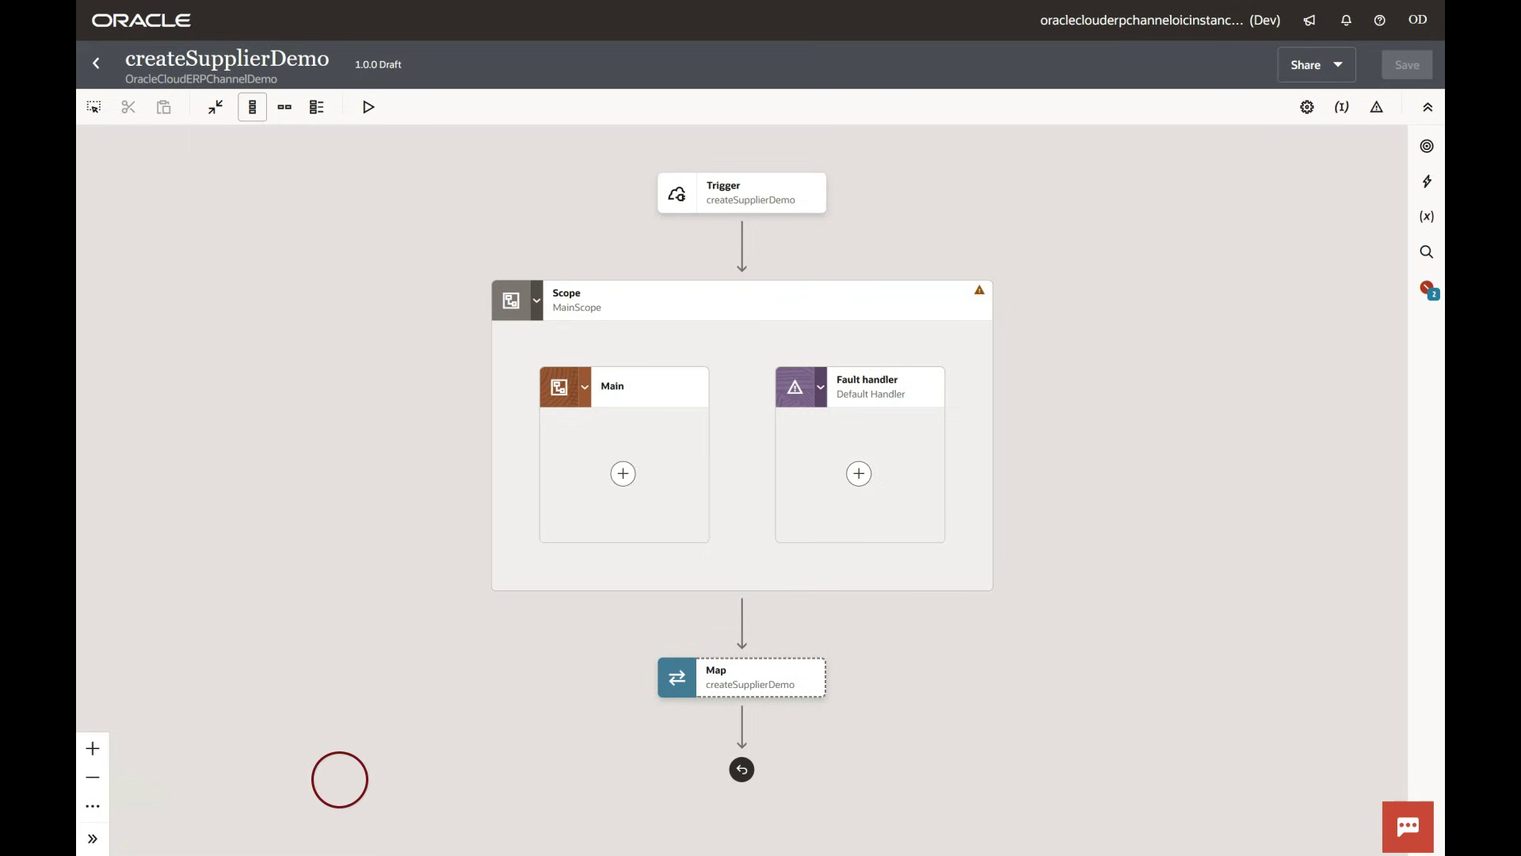
Move the createSupplierDemo map from below the scope into MainScope's Main block by cutting and pasting it
left_click(812, 686)
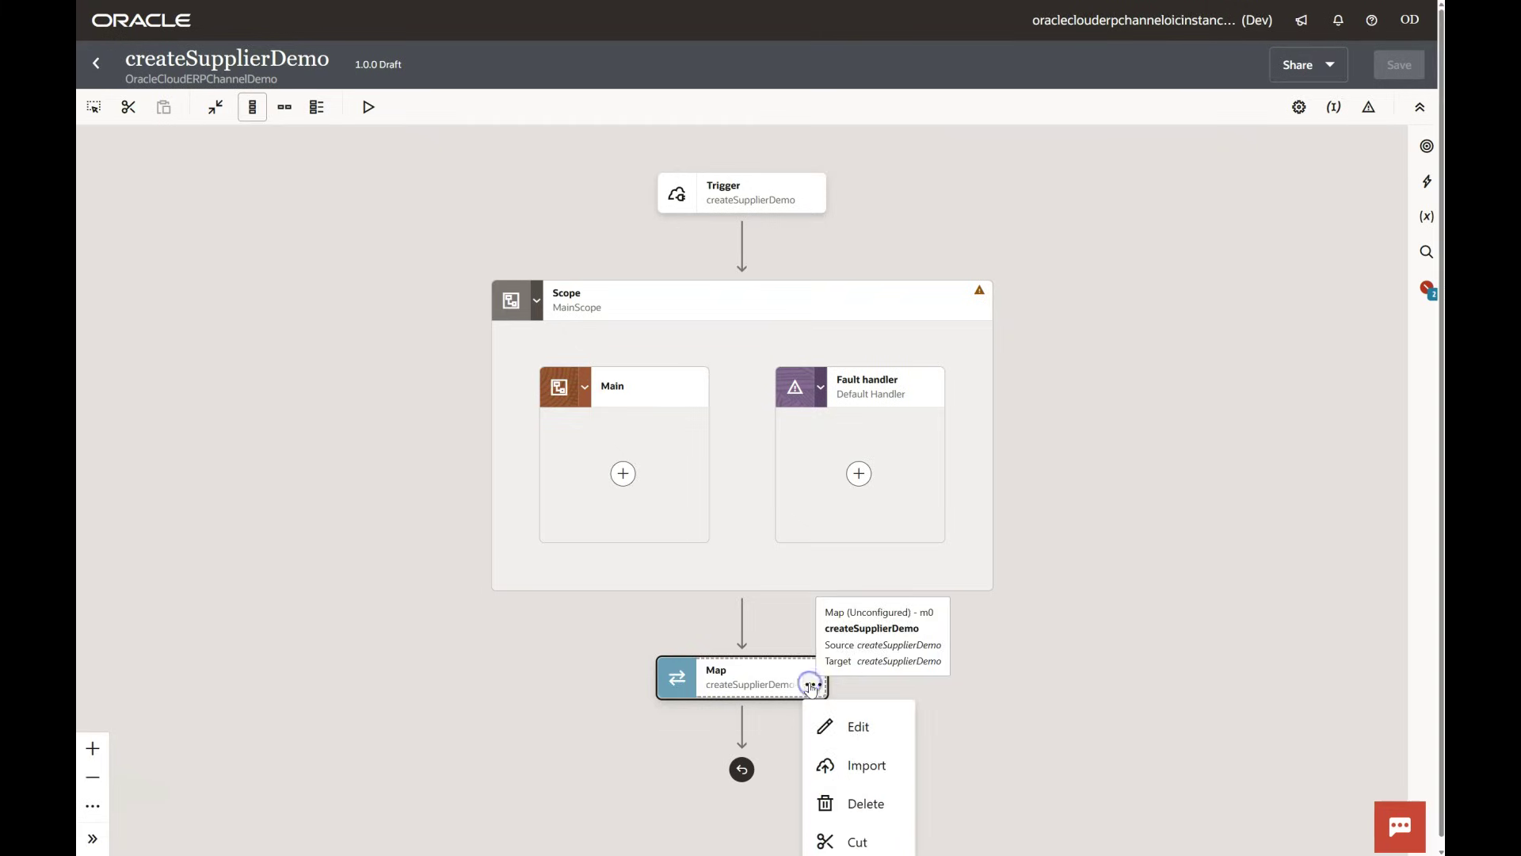
left_click(849, 634)
left_click(622, 472)
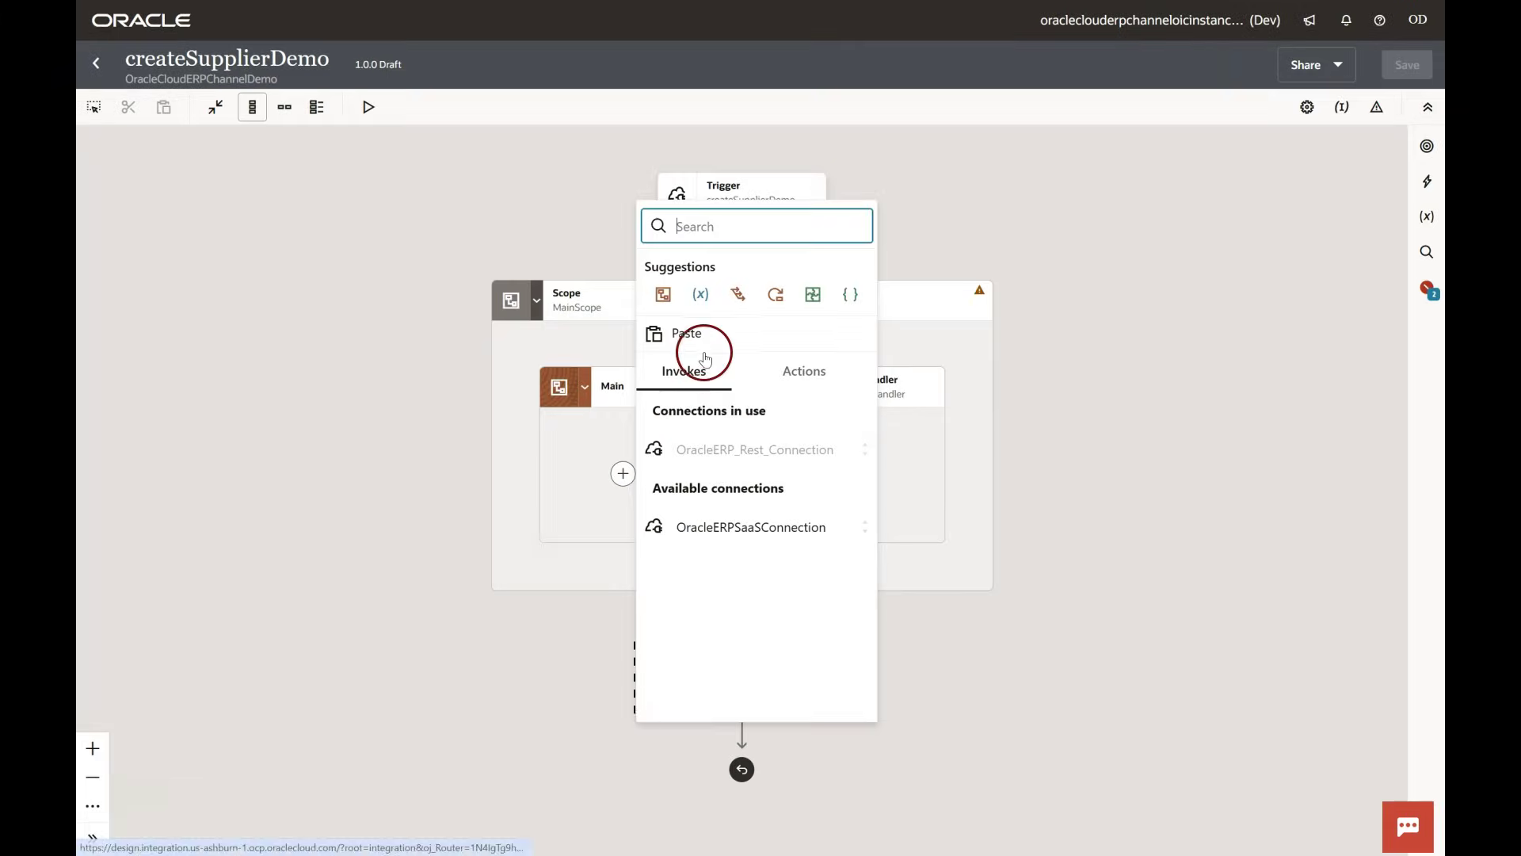
left_click(705, 359)
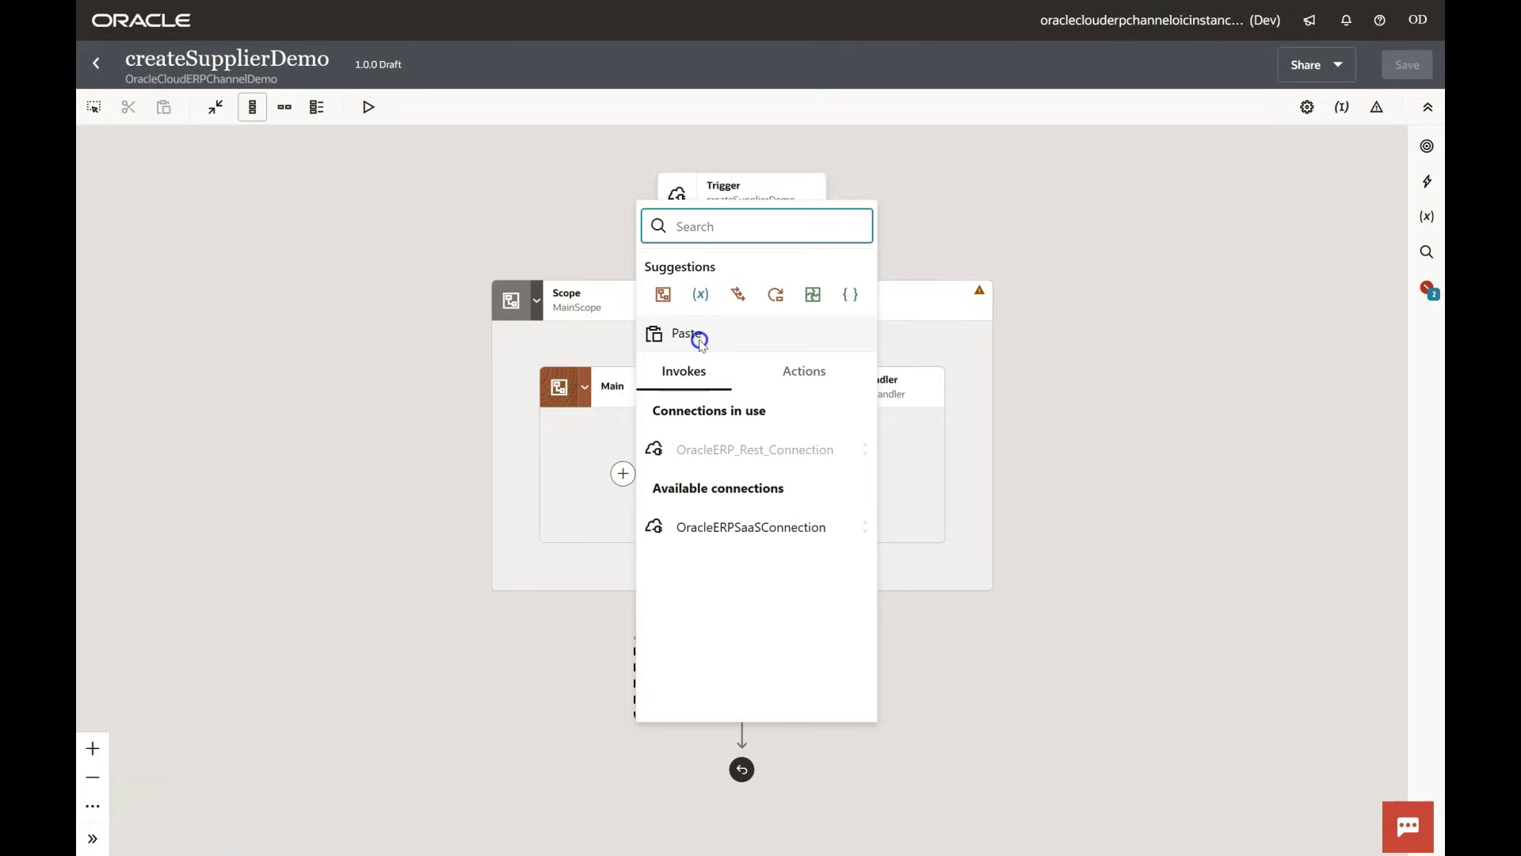
left_click(701, 332)
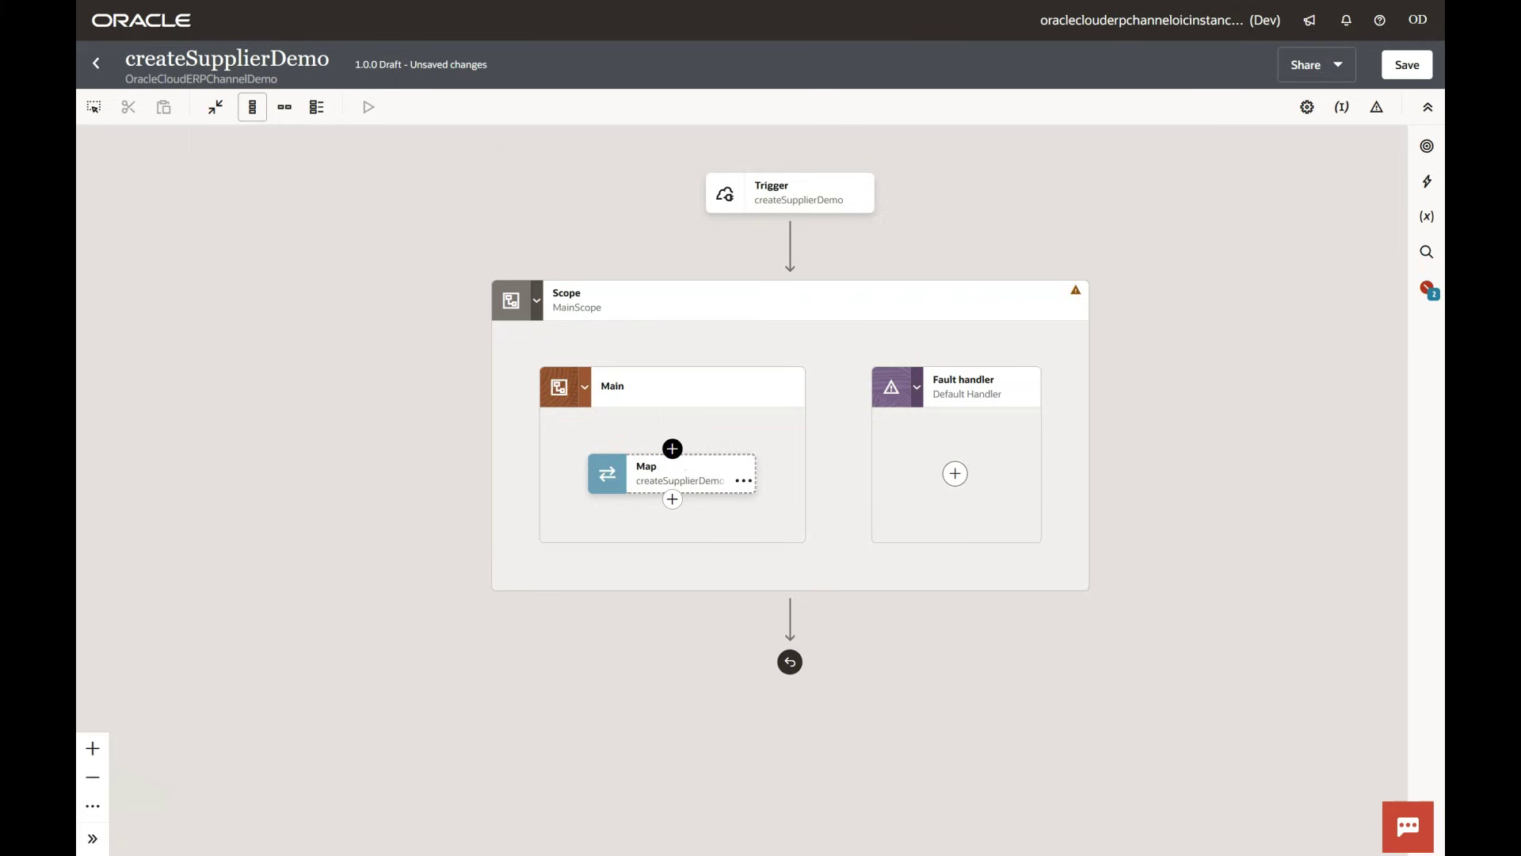
Add an Assign action before the map in the Main block and name it VariableAssignments
left_click(672, 448)
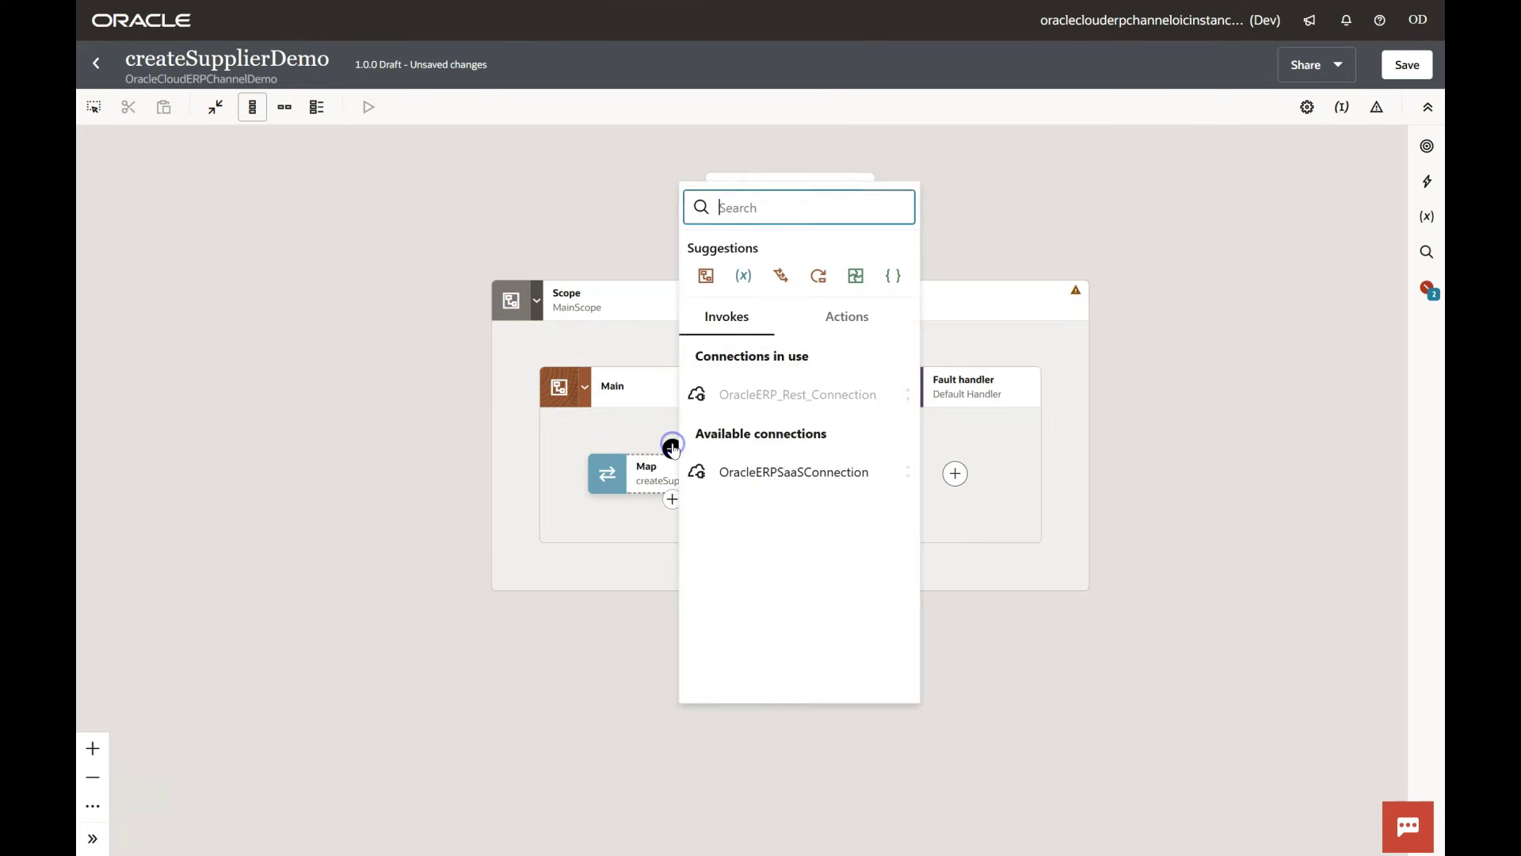
left_click(851, 314)
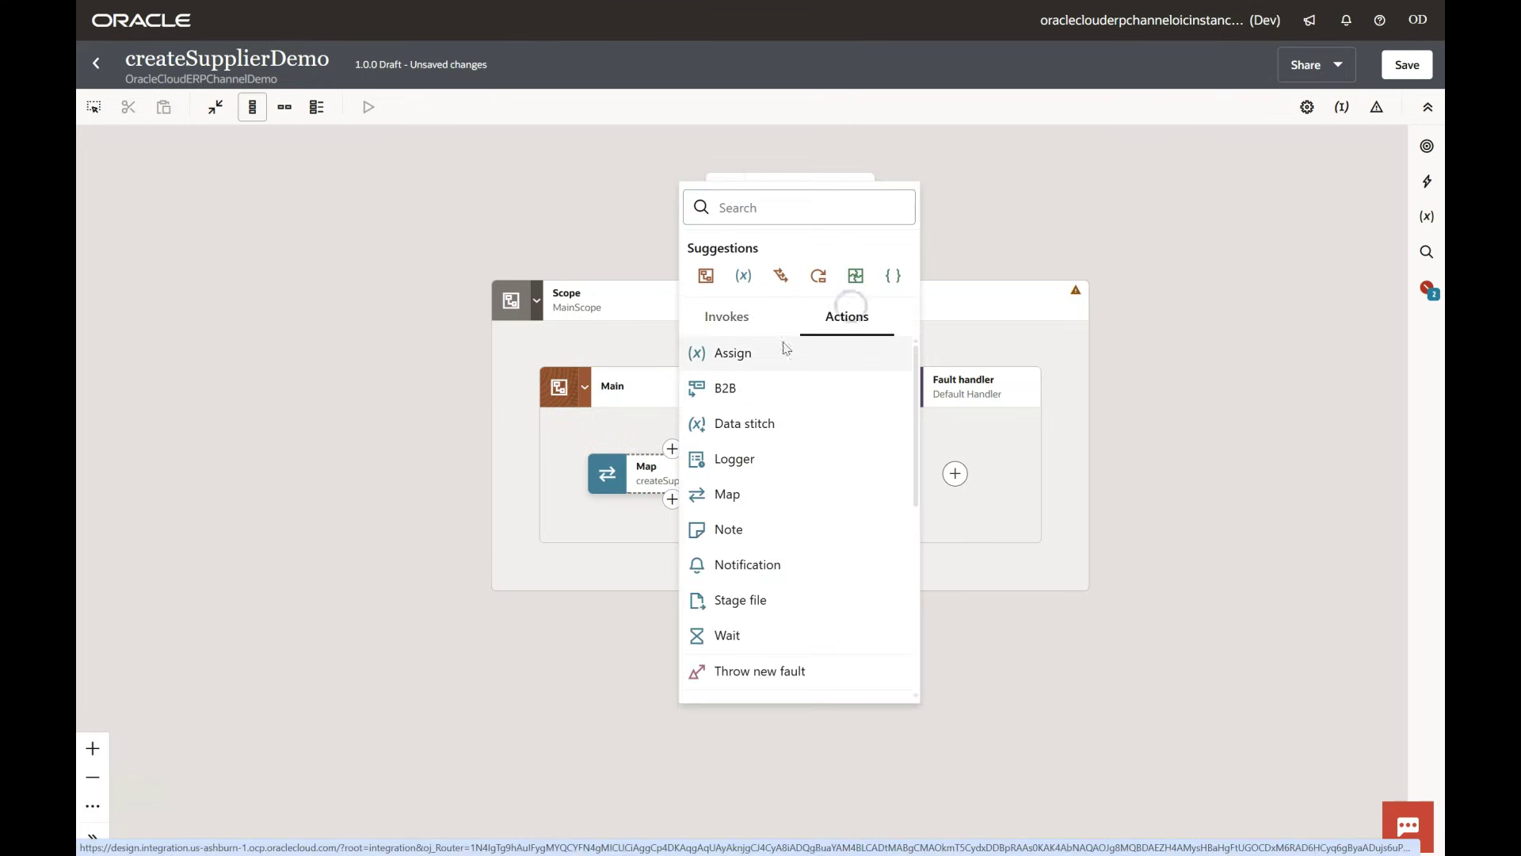
left_click(733, 352)
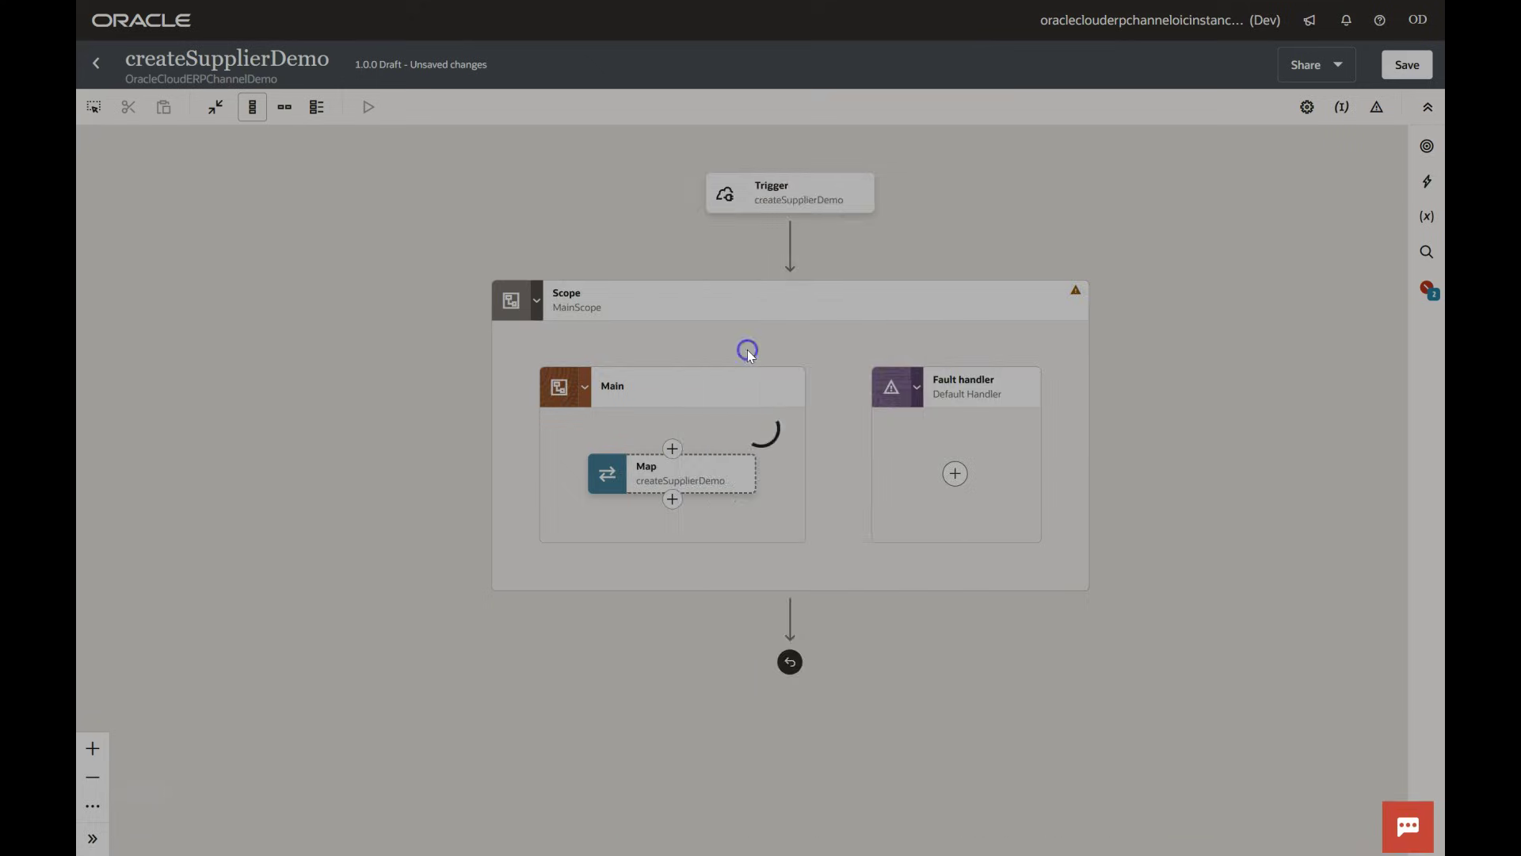
left_click(1386, 176)
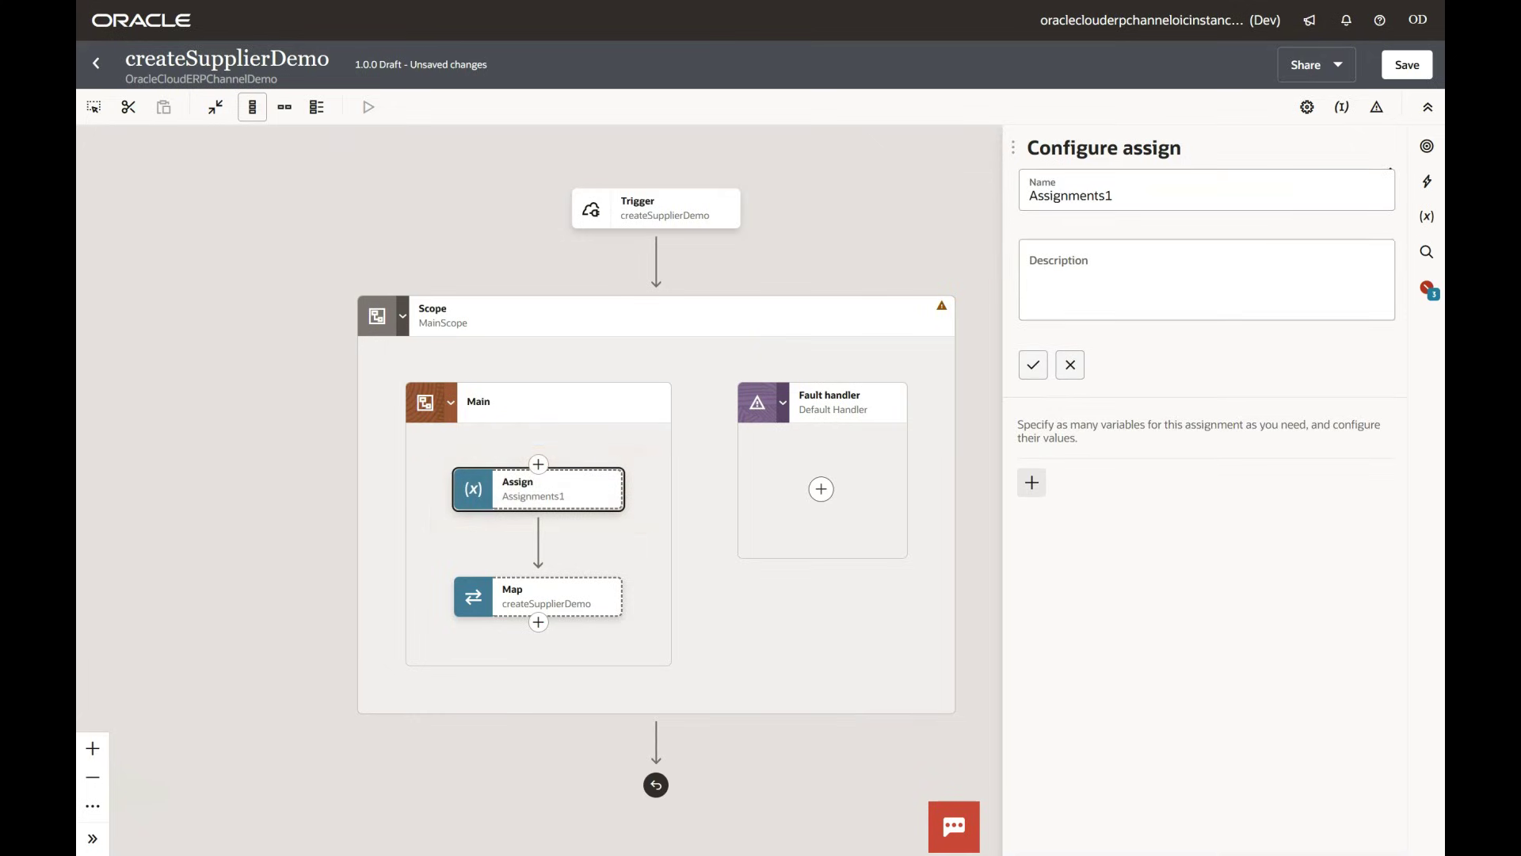
left_click(1223, 204)
double_click(1110, 193)
type("Vari")
left_click(1137, 228)
left_click(1028, 367)
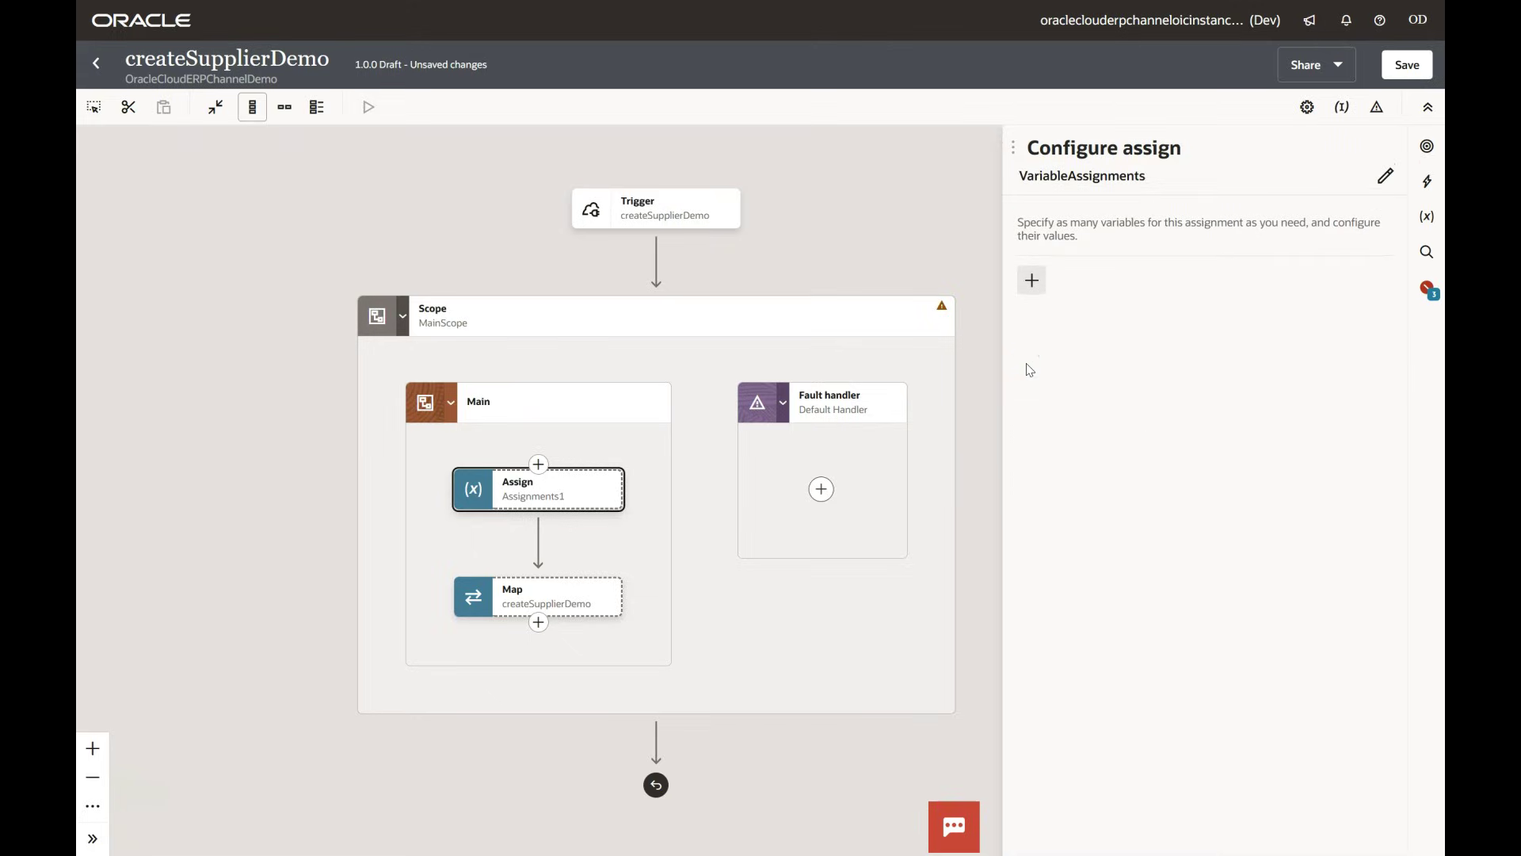
Add a variable named Success_Code to the assignment with the value '200'
left_click(1037, 338)
left_click(1037, 290)
double_click(1073, 351)
type("Success_Code")
left_click(1019, 378)
left_click(1061, 468)
type("2--")
key("BackSpace")
key("BackSpace")
type("00")
Add a Success_Descr variable with the value 'Supplier is successfully created in Oracle ERP' and save the integration
left_click(1031, 534)
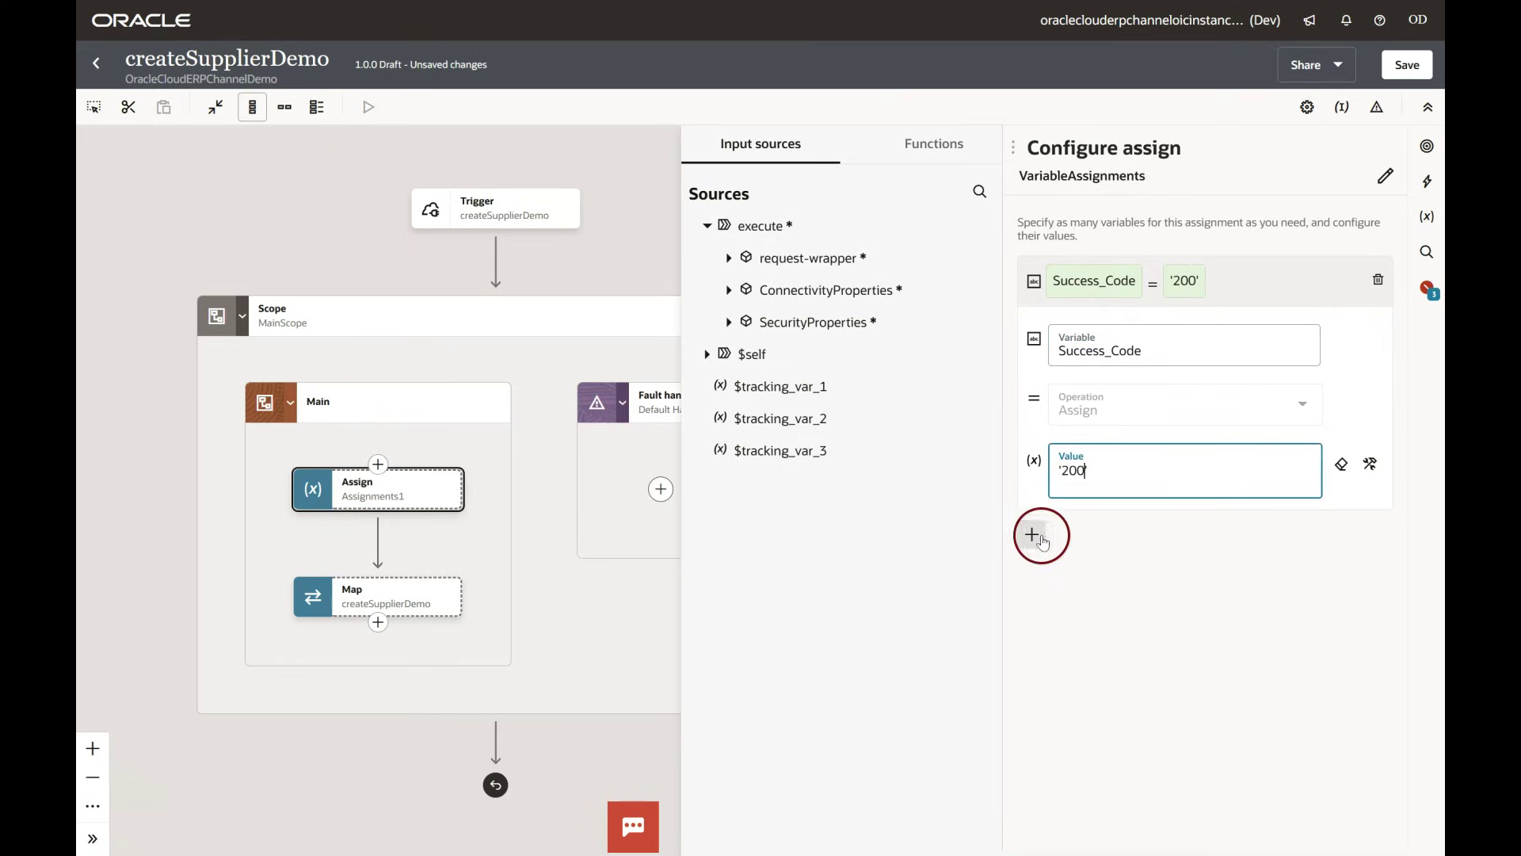
left_click(1076, 402)
double_click(1077, 401)
type("Success_Descr")
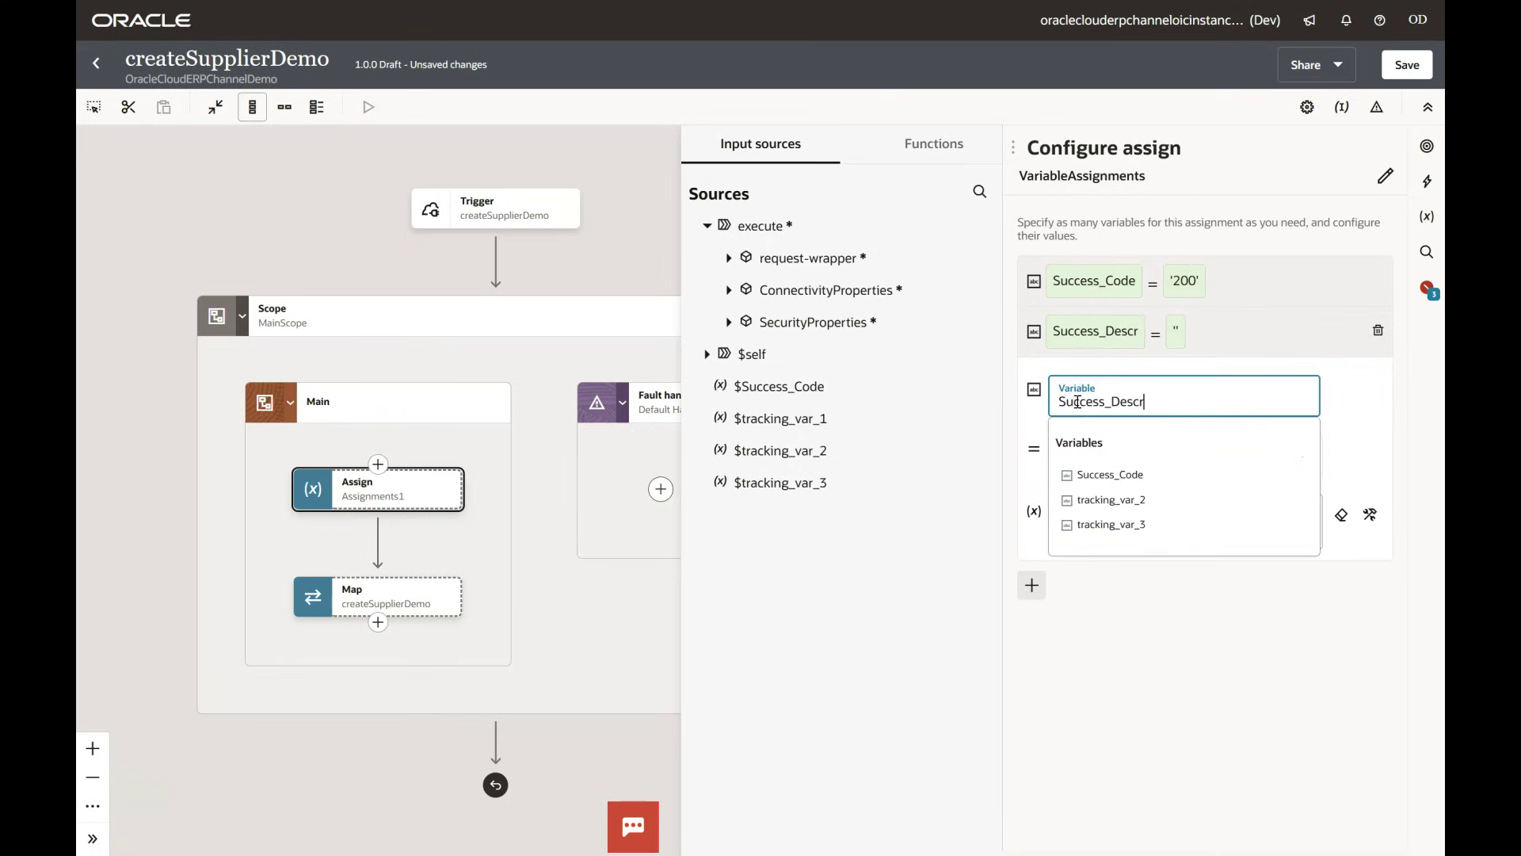
left_click(1020, 420)
left_click(1061, 516)
type("'Supplier is successfully created in Oracle ERP")
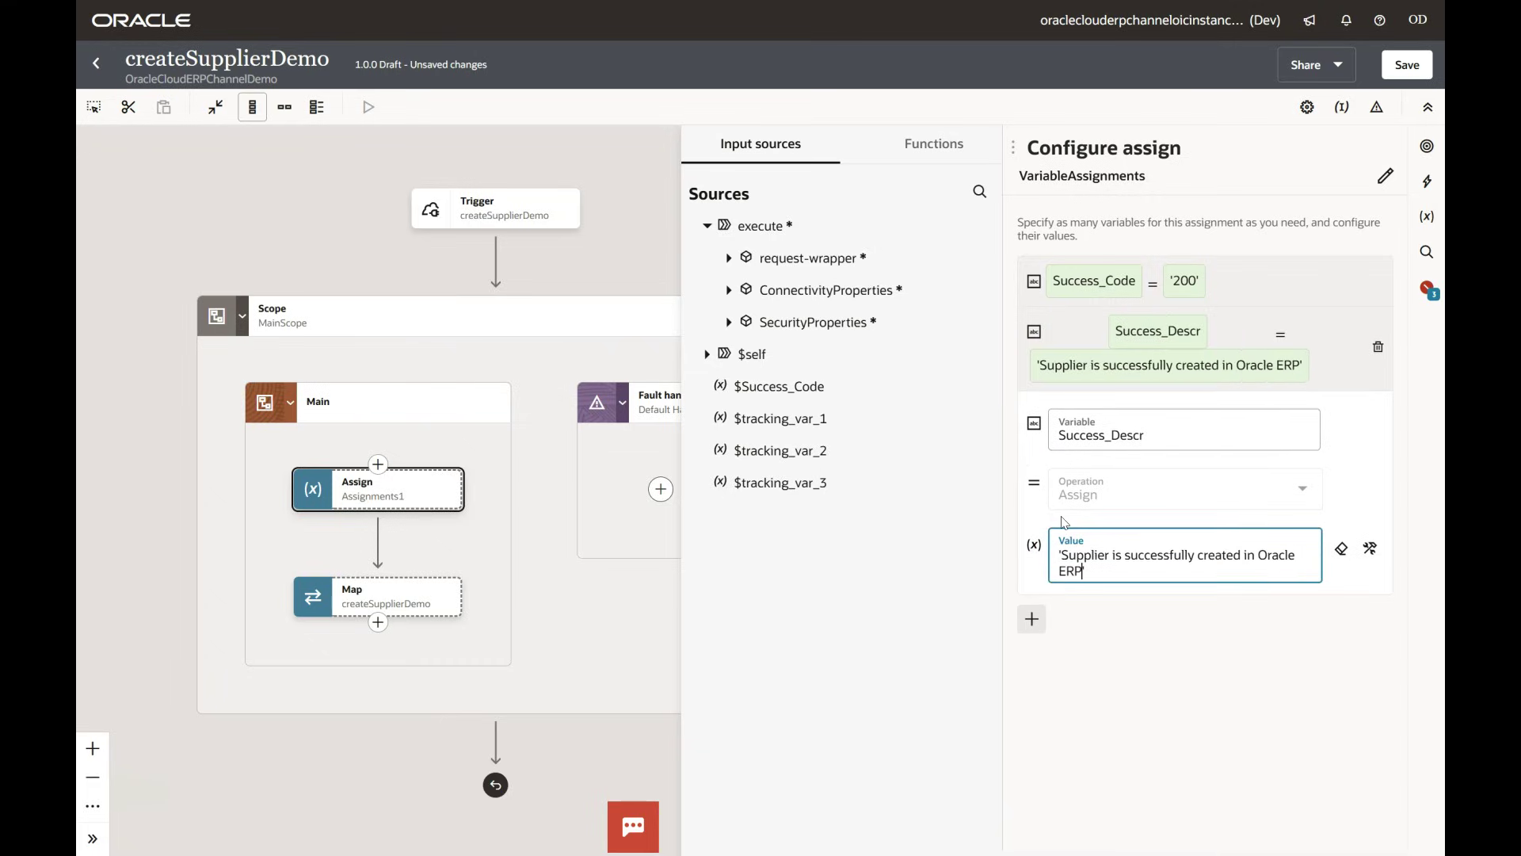
left_click(1407, 64)
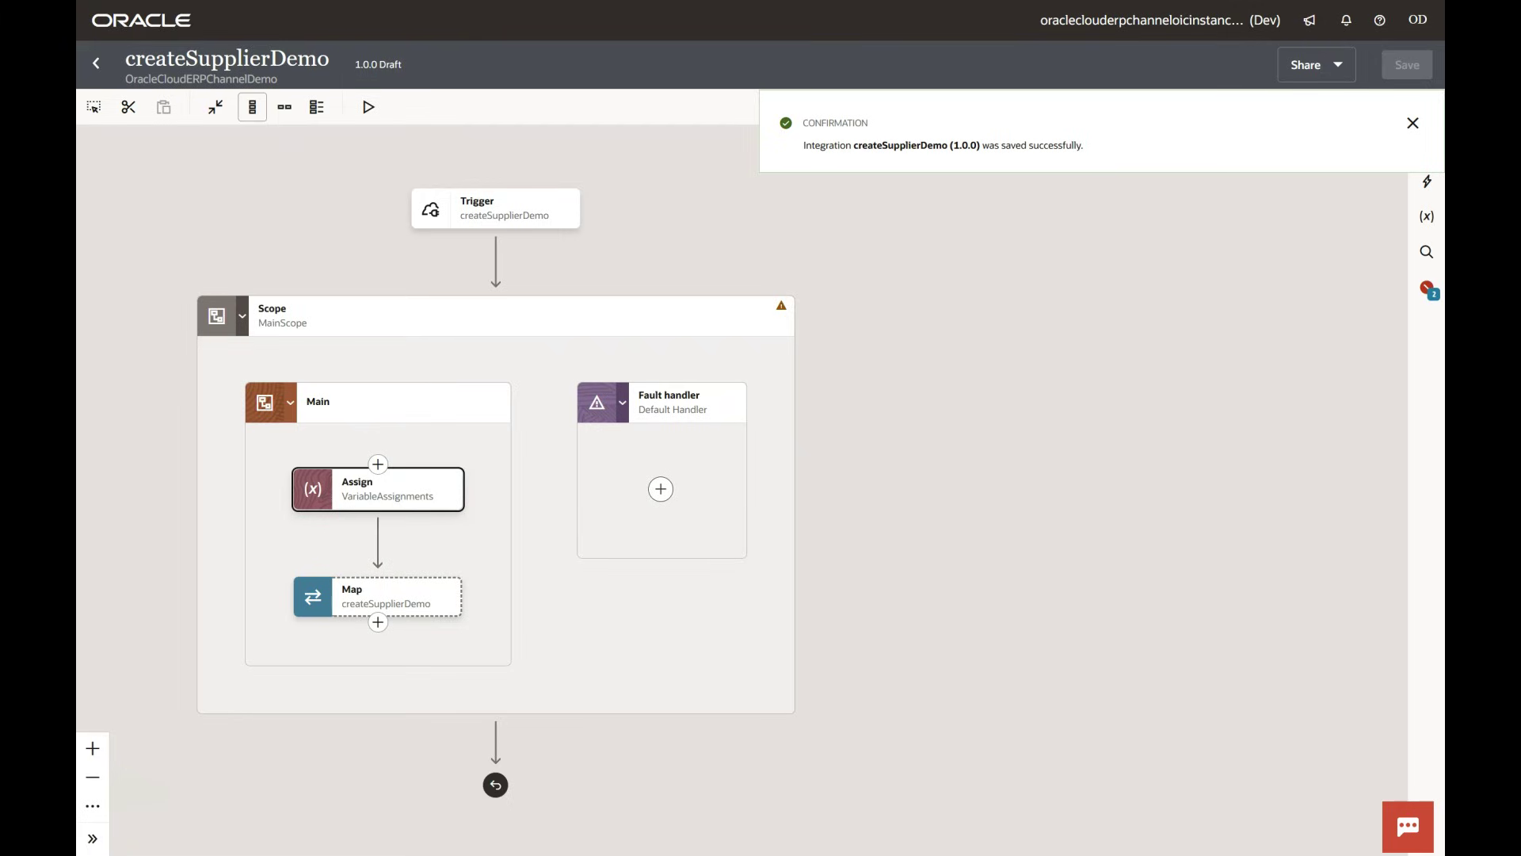
Add an OracleERPSaaSConnection invoke between VariableAssignments and the map
mouse_move(378, 541)
left_click(378, 541)
left_click(435, 400)
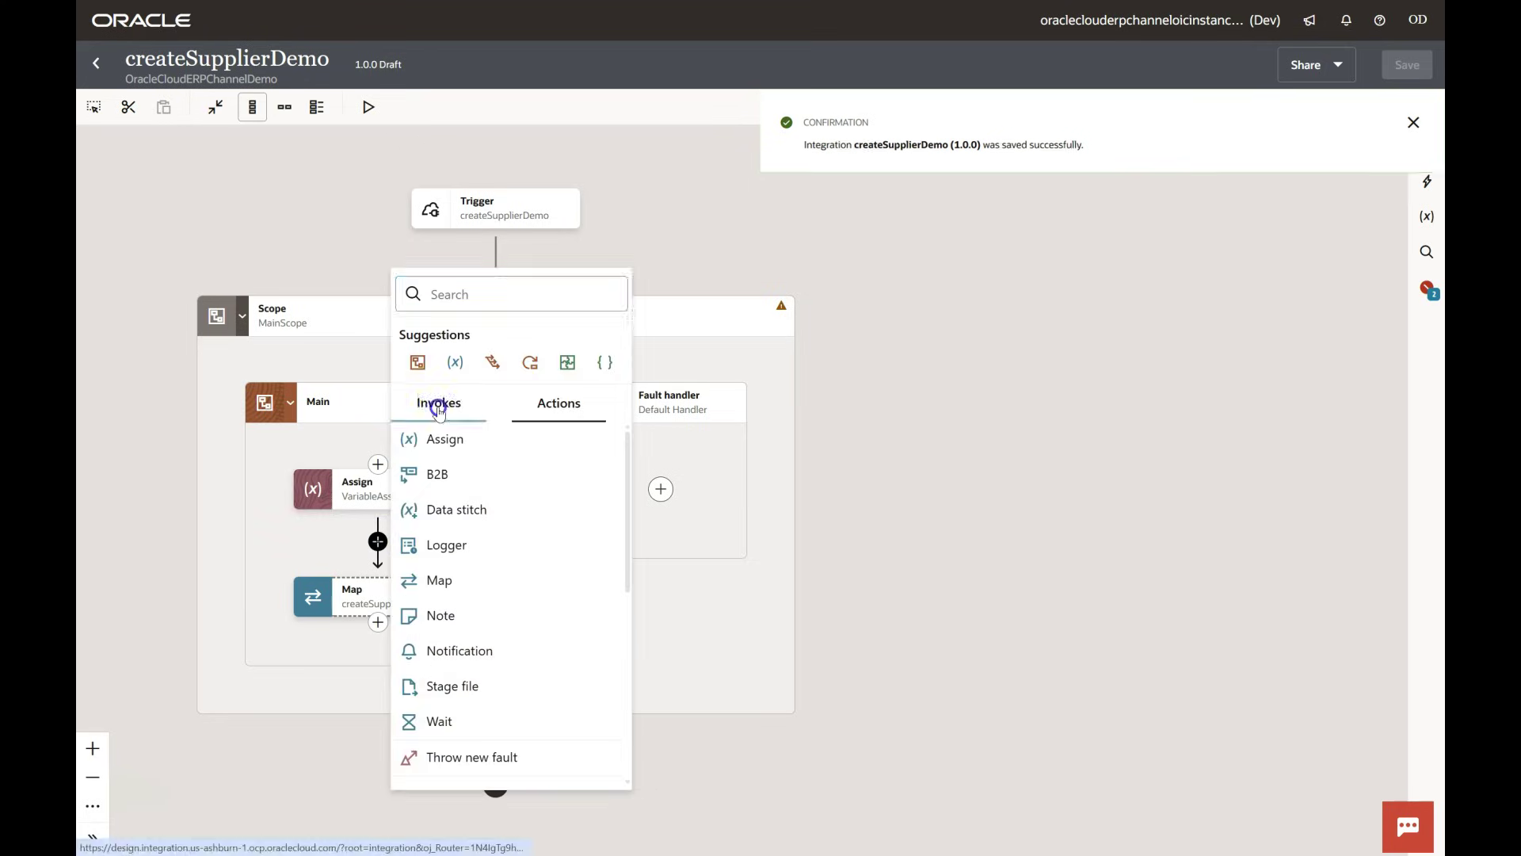
left_click(419, 466)
left_click(459, 564)
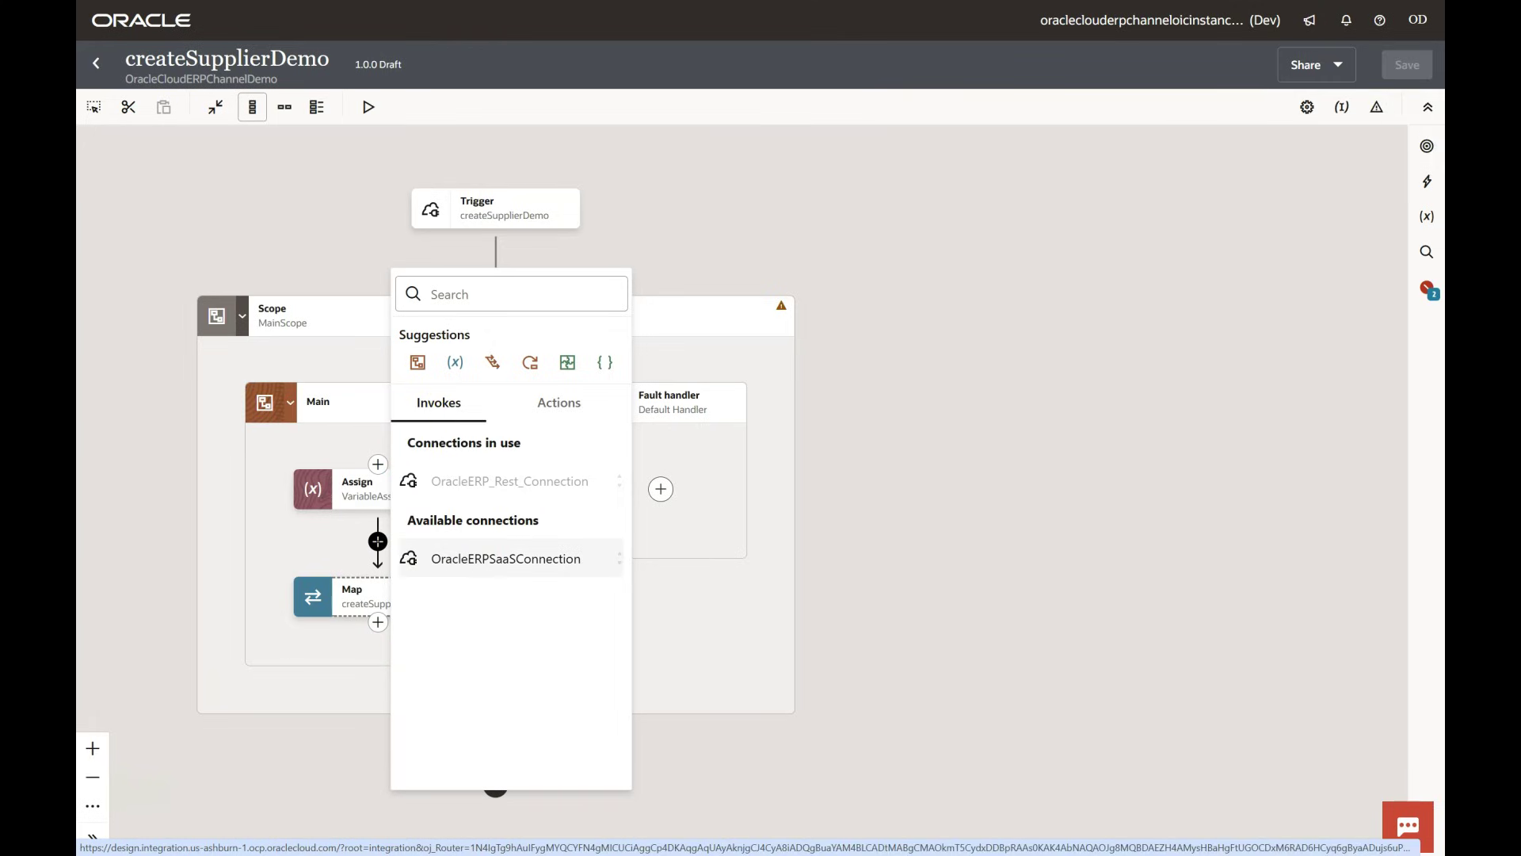
left_click(459, 564)
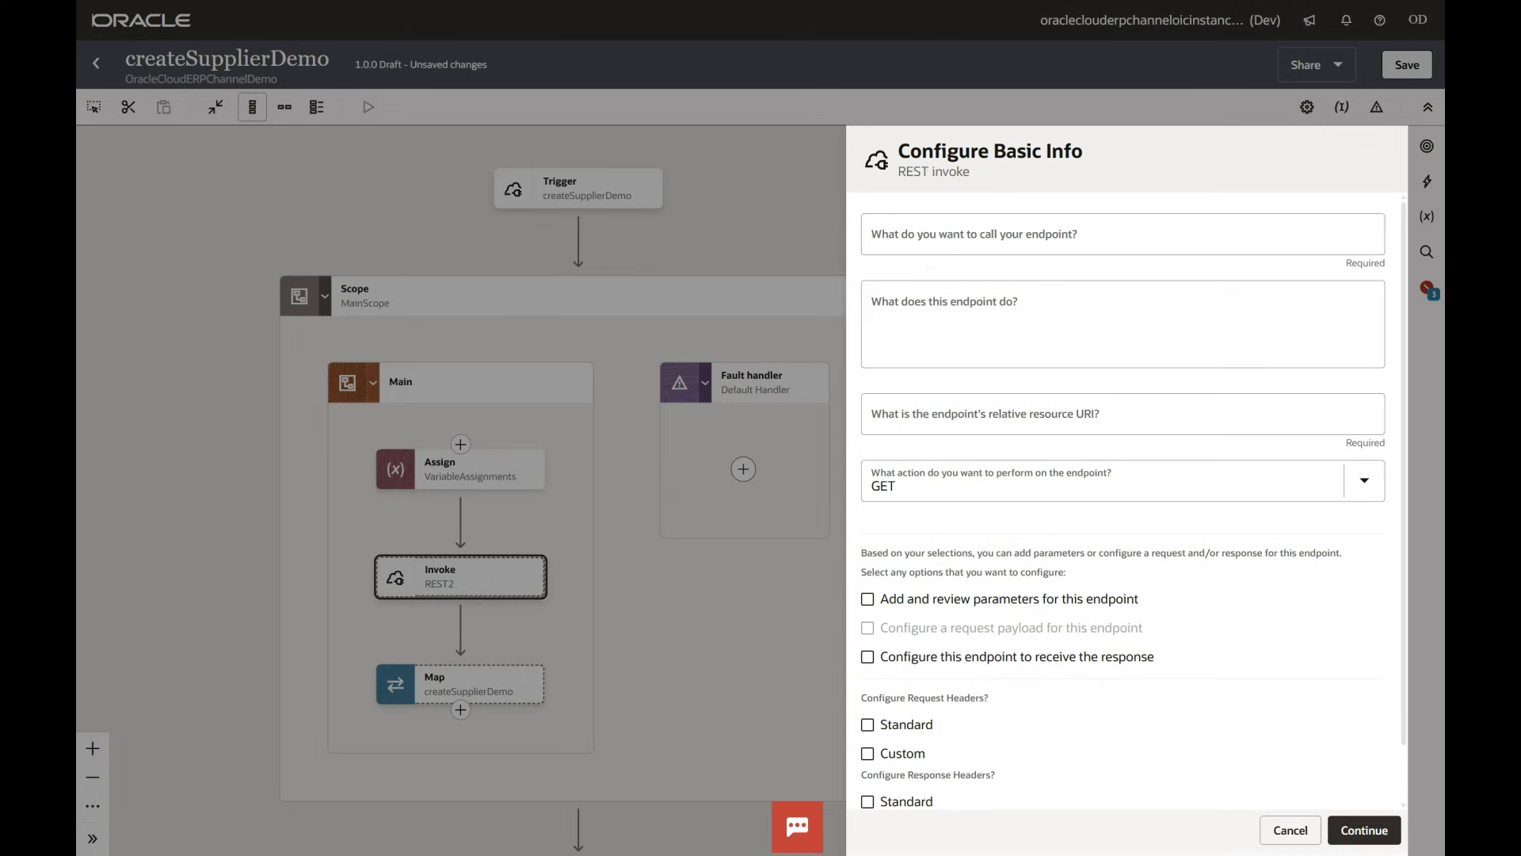
Name the invoke endpoint createERPSupplier and set its relative resource URI to /fscmRestApi/resources/11.13.18.05/suppliers, copied from the Create one supplier documentation
left_click(916, 237)
left_click(984, 279)
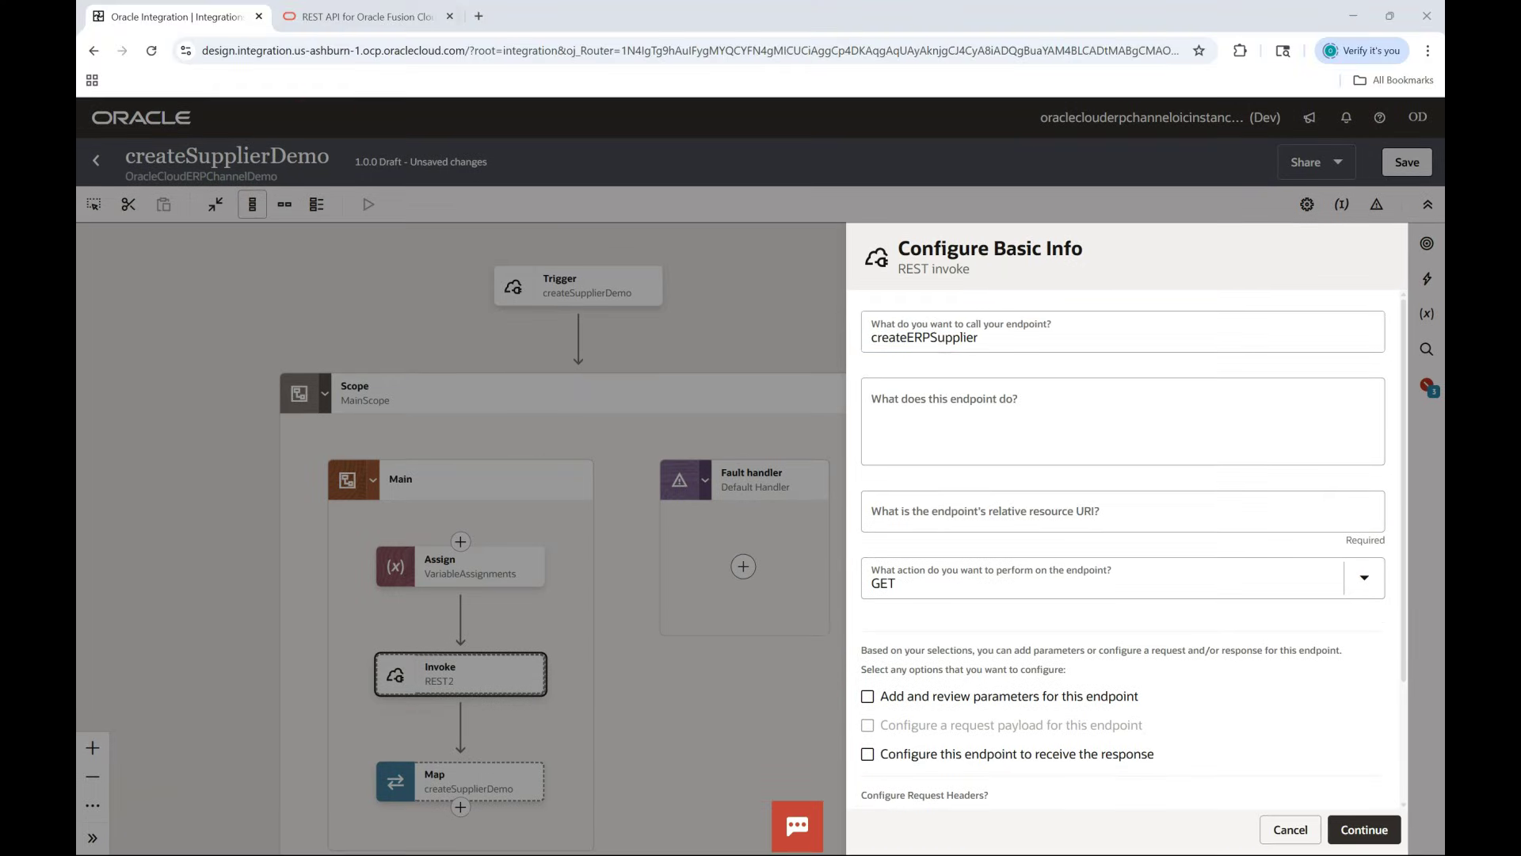
left_click(368, 16)
left_click_drag(784, 312, 501, 315)
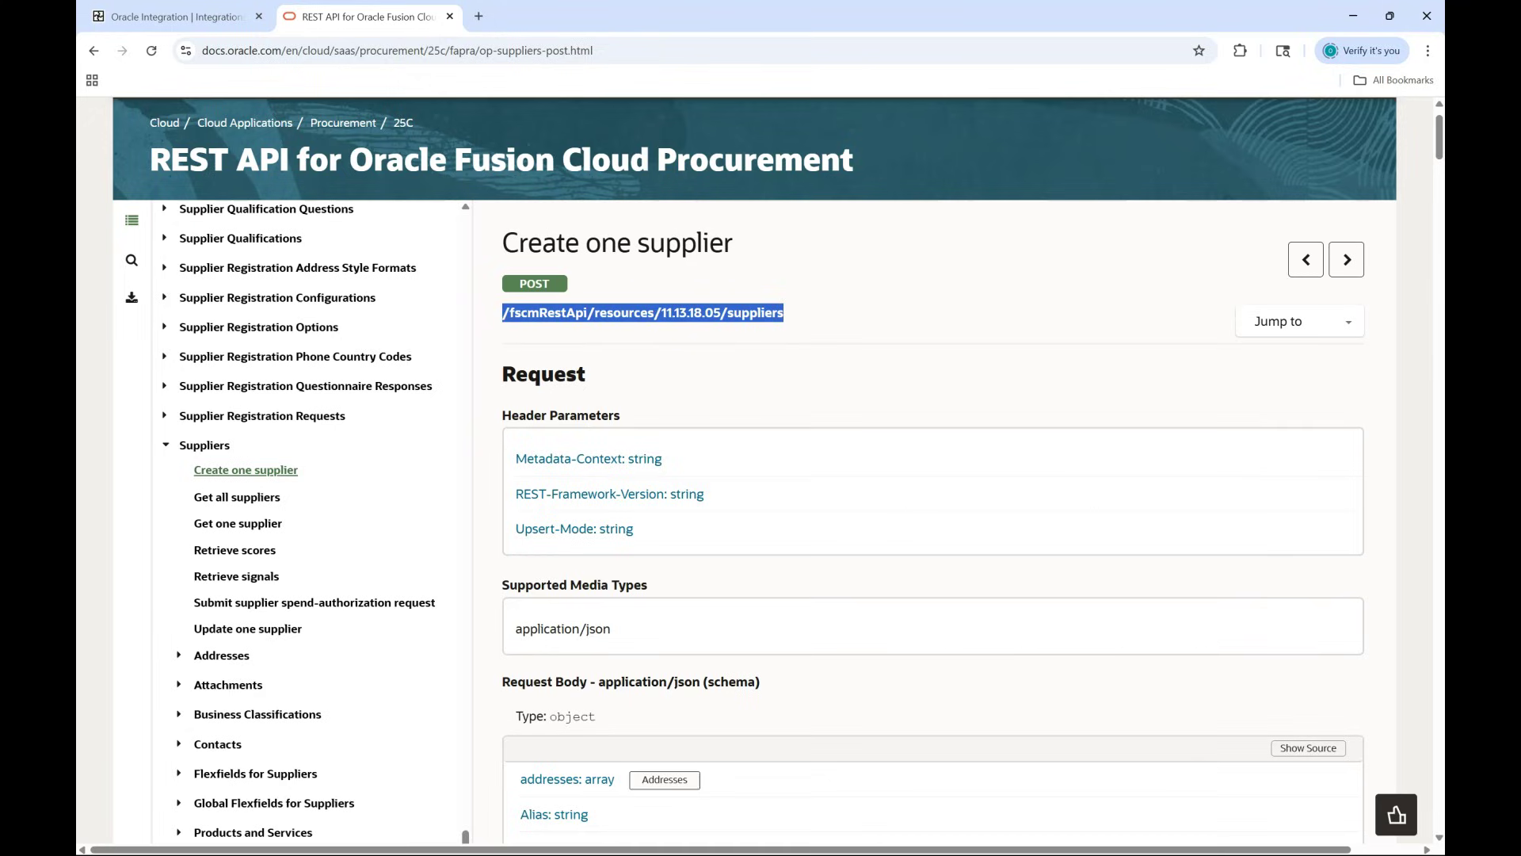
left_click(194, 16)
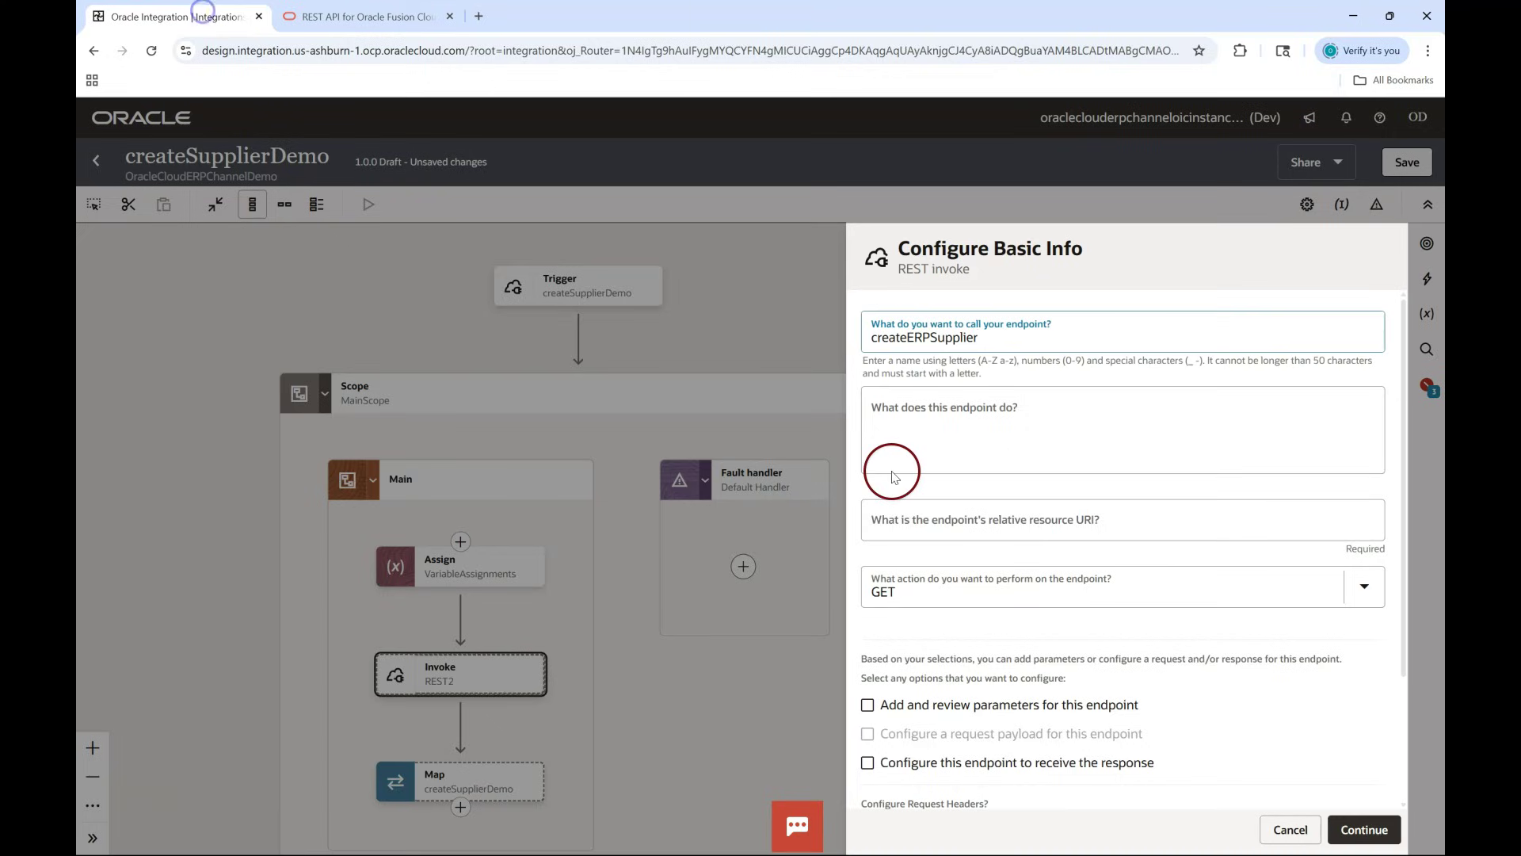
left_click(914, 522)
key("ctrl+v")
Set the endpoint action to POST, enable the request payload and response options, and proceed to the request configuration
left_click(891, 606)
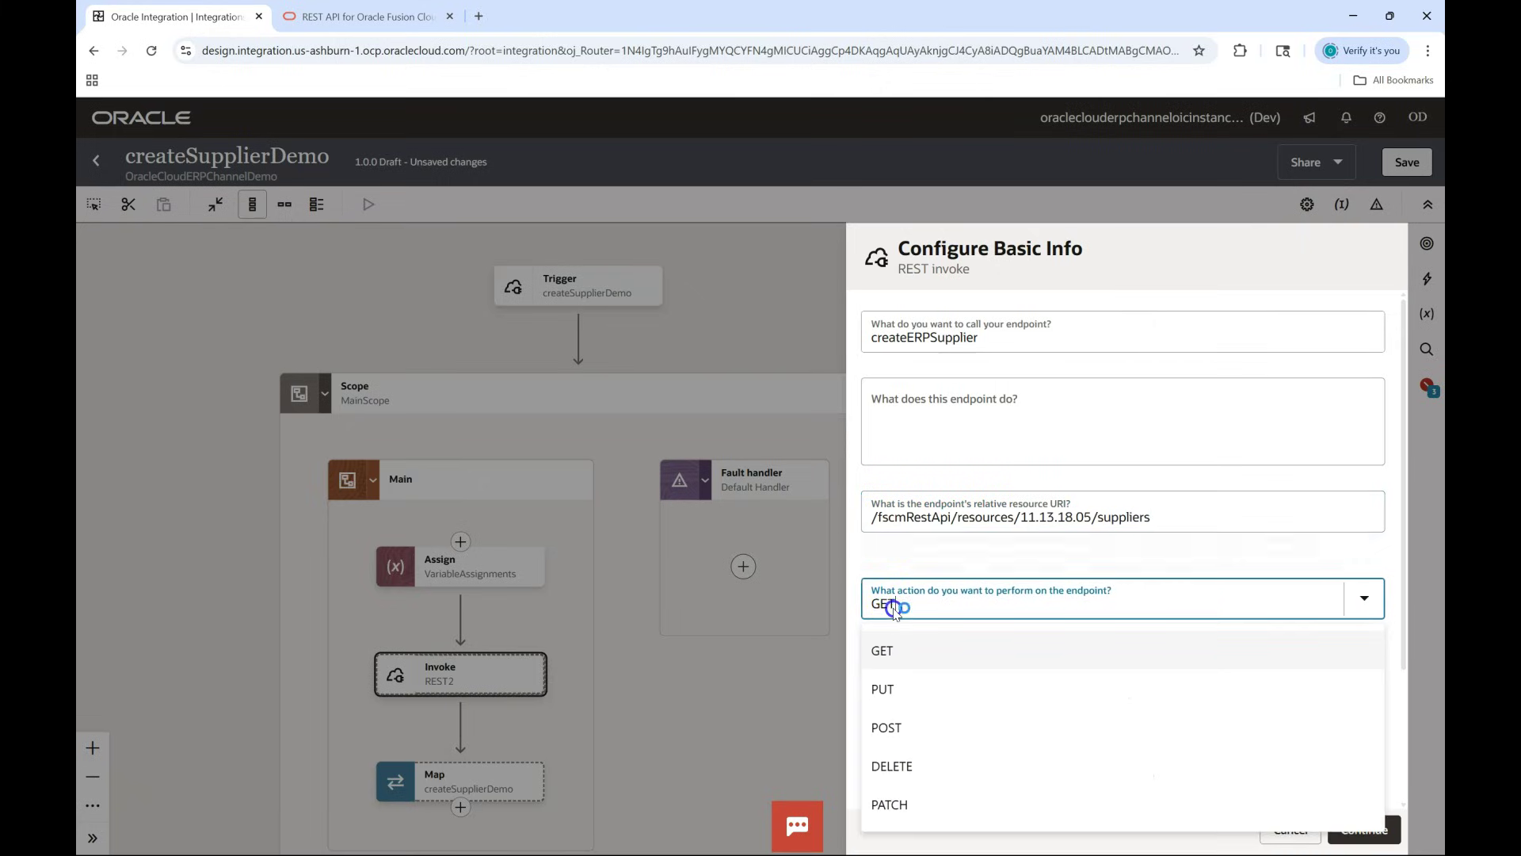
left_click(889, 643)
left_click(898, 578)
left_click(893, 704)
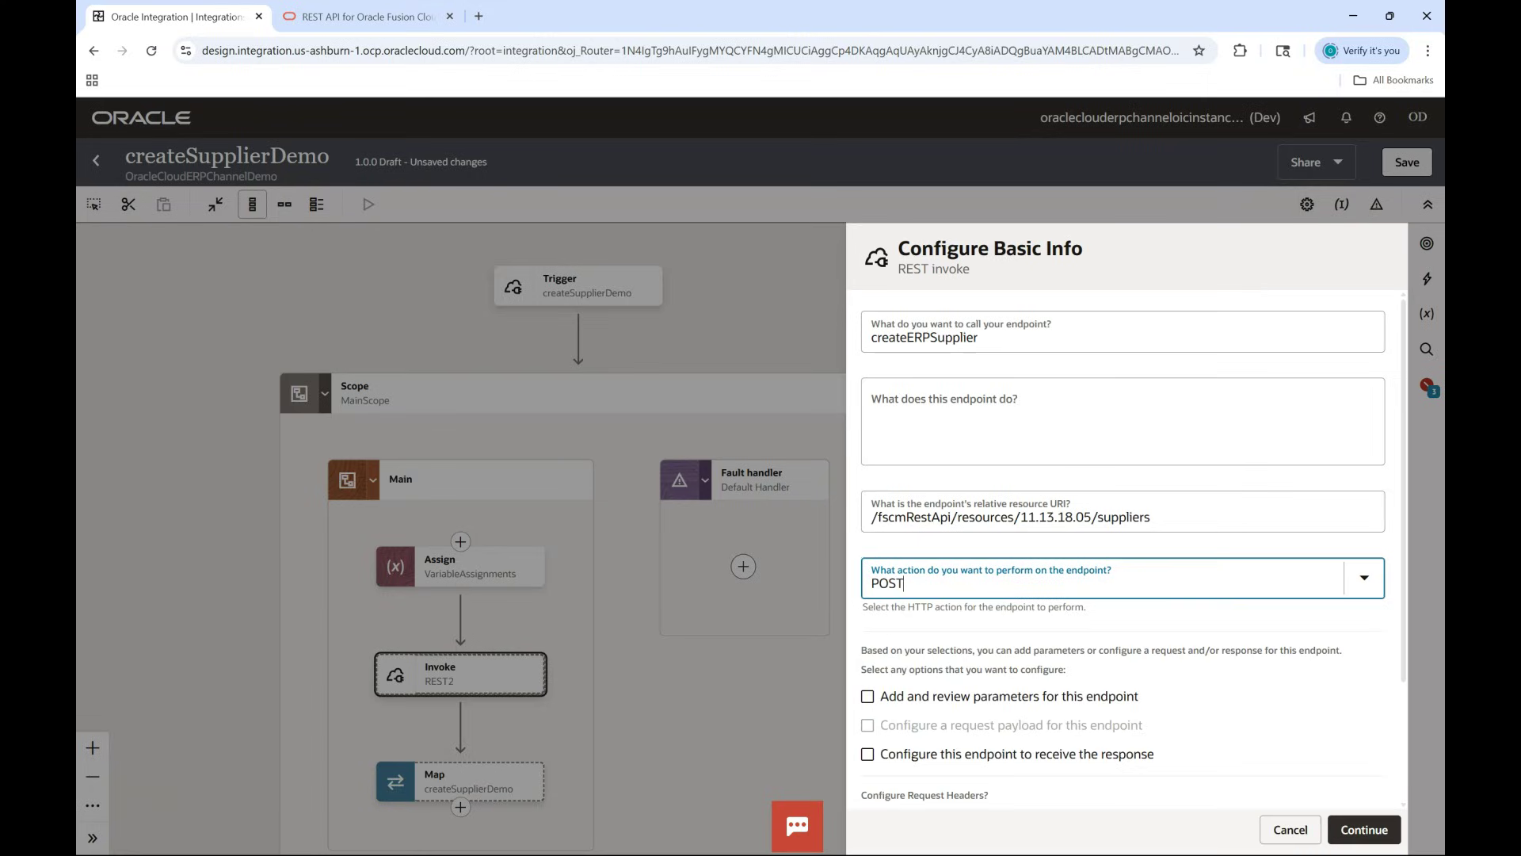
left_click(885, 686)
left_click(868, 726)
left_click(867, 755)
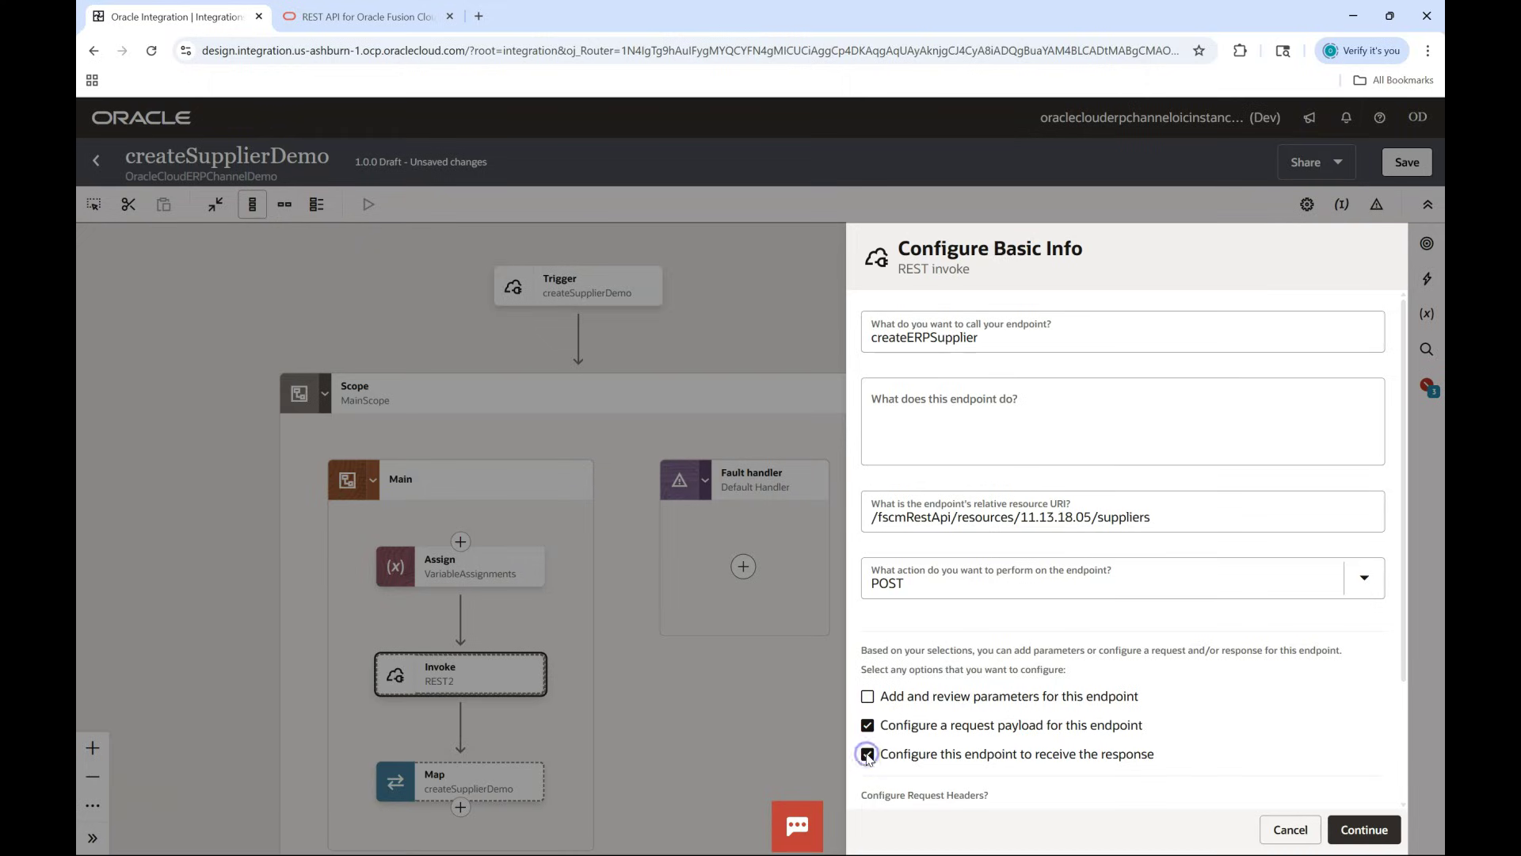
left_click(1346, 829)
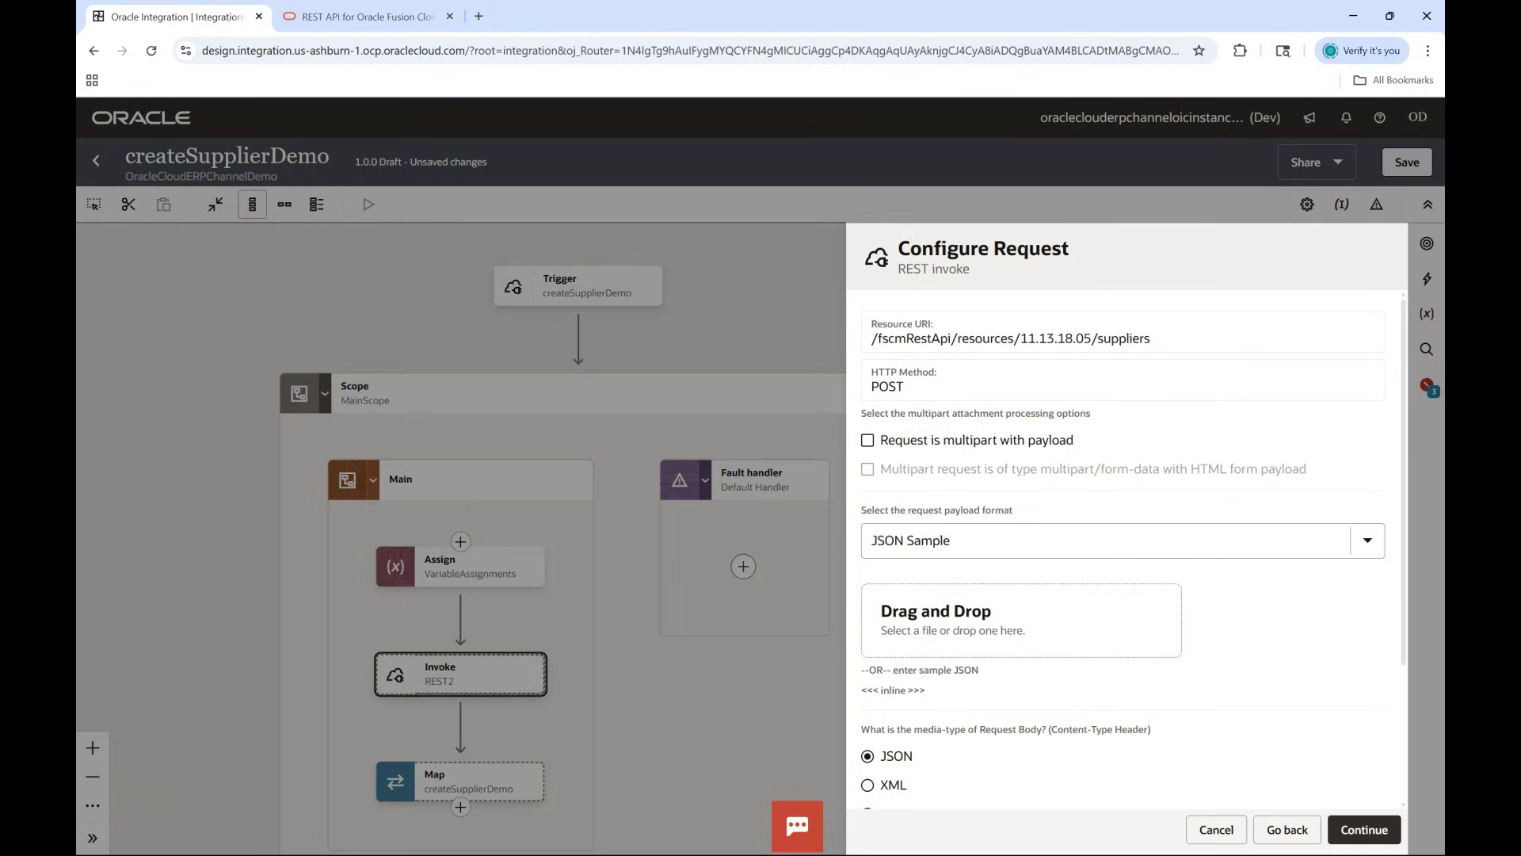
Copy the example supplier request body from the Oracle documentation into the invoke request's inline JSON sample
left_click(893, 690)
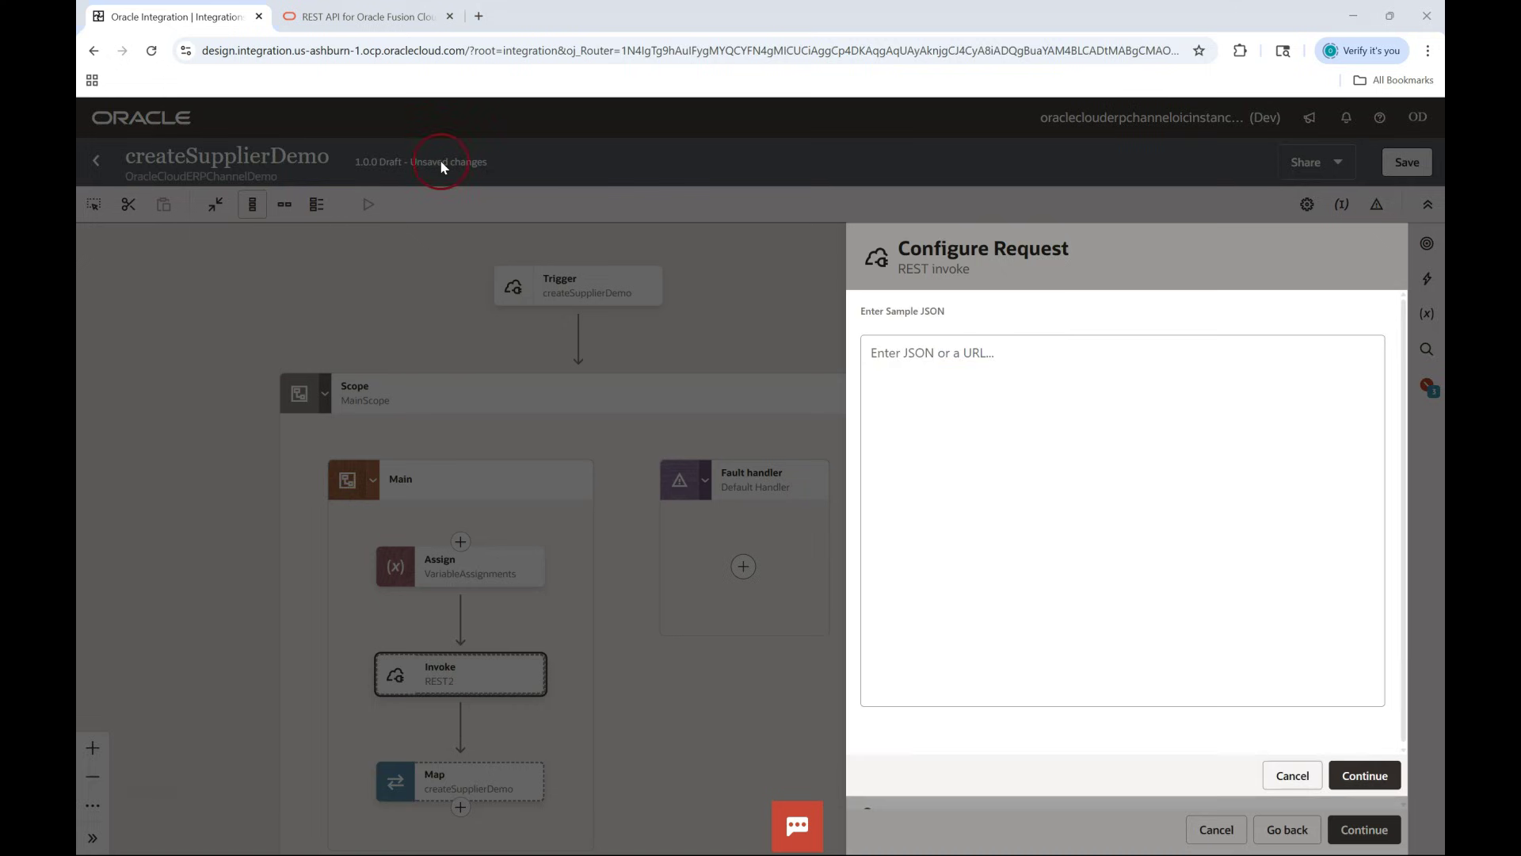
left_click(361, 16)
left_click(174, 17)
left_click(1001, 469)
key("ctrl+v")
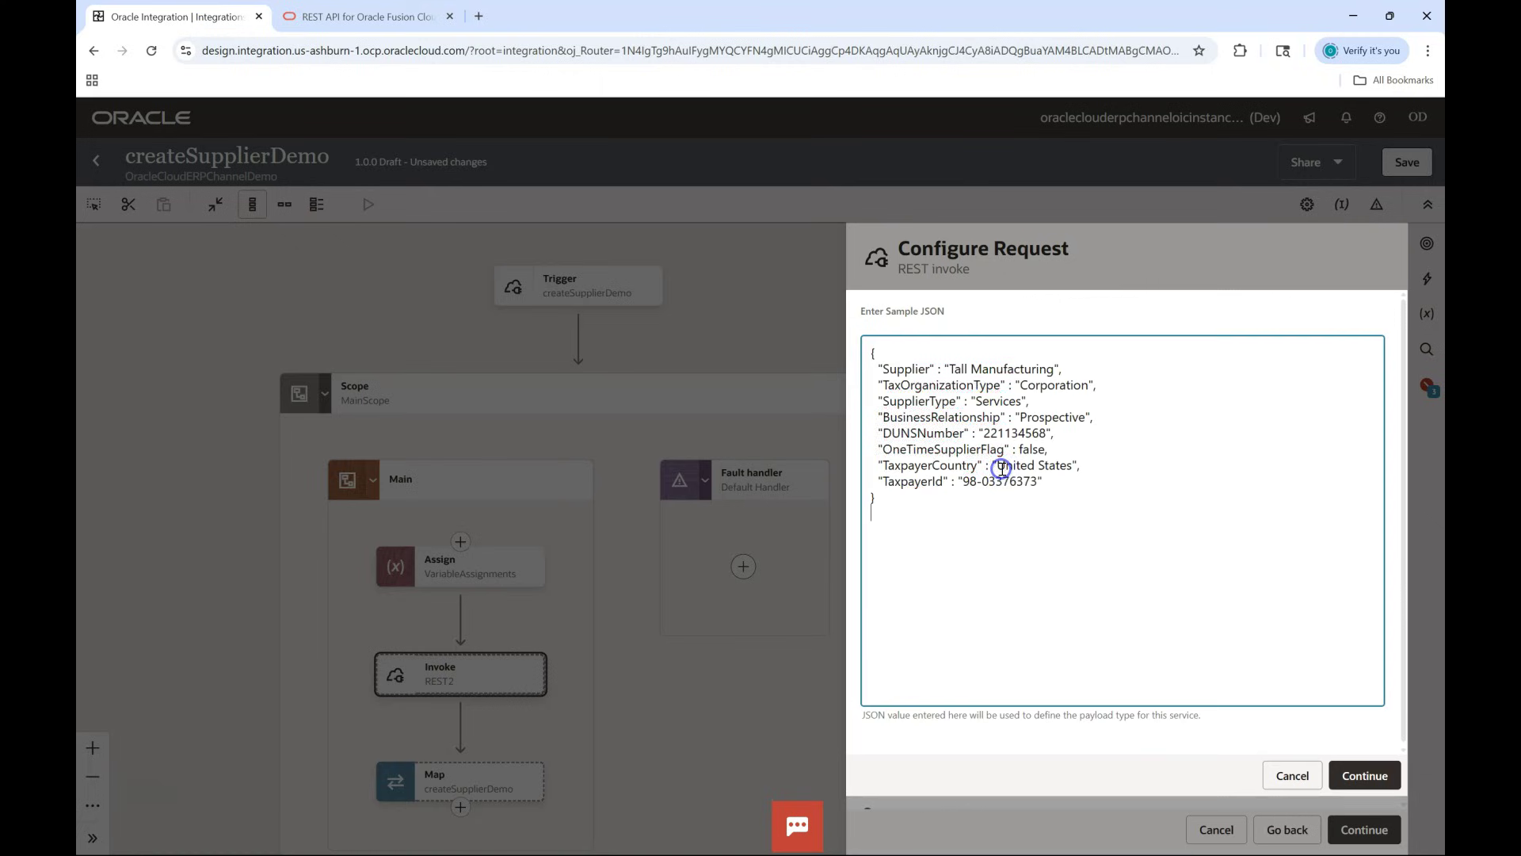
Accept the sample request JSON and proceed to the invoke's response configuration
left_click(1363, 774)
scroll(1363, 778, "down", 2)
left_click(1363, 829)
left_click(1180, 657)
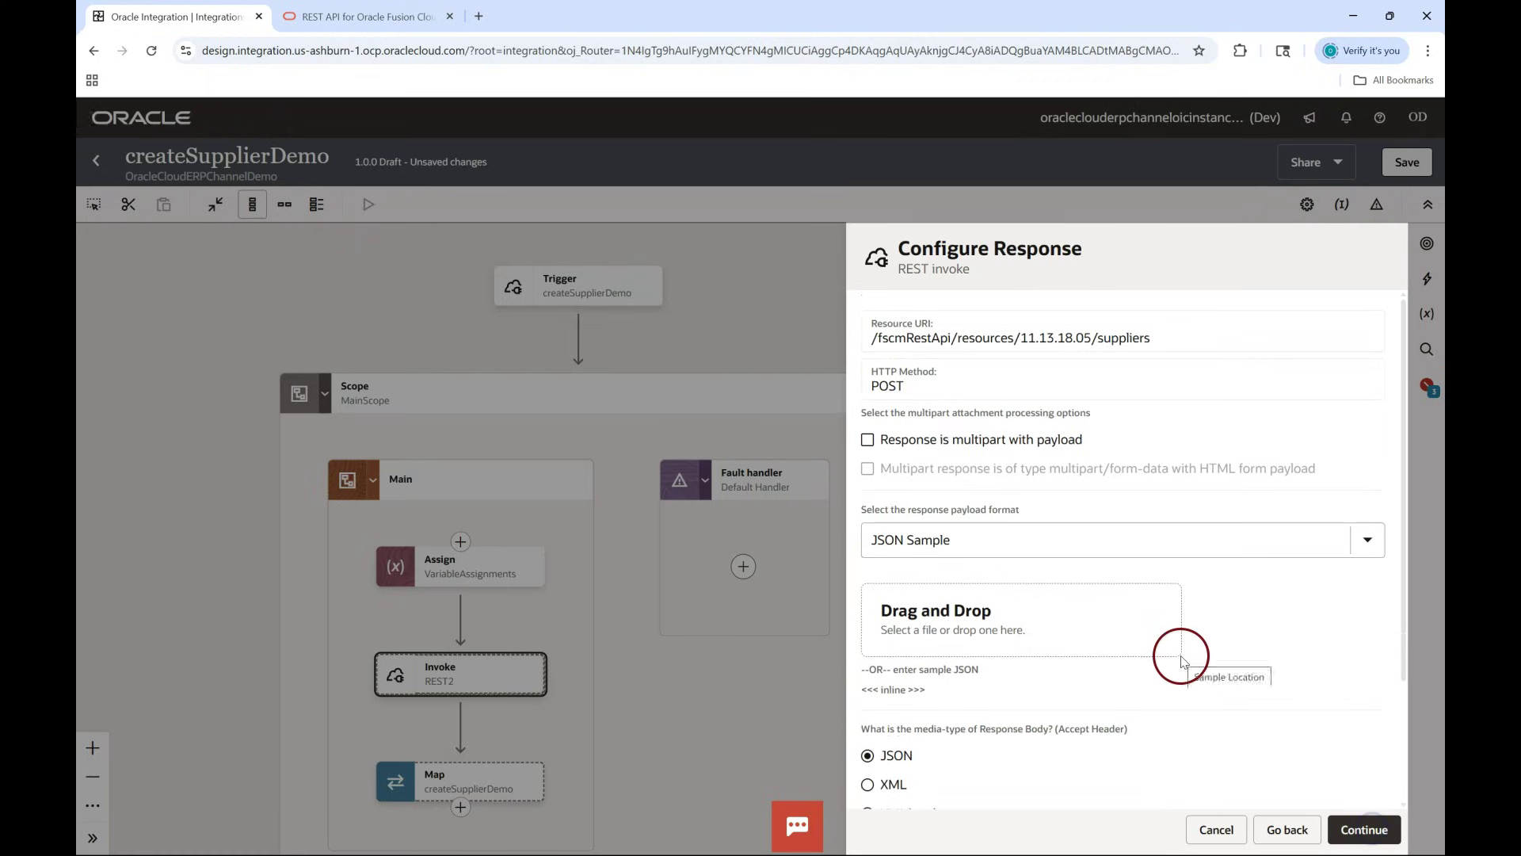
Copy the example supplier response body from the Oracle documentation into the invoke response's inline JSON sample
left_click(890, 691)
left_click(361, 16)
left_click(1309, 373)
left_click(208, 21)
left_click(1056, 449)
key("ctrl+v")
left_click(1364, 774)
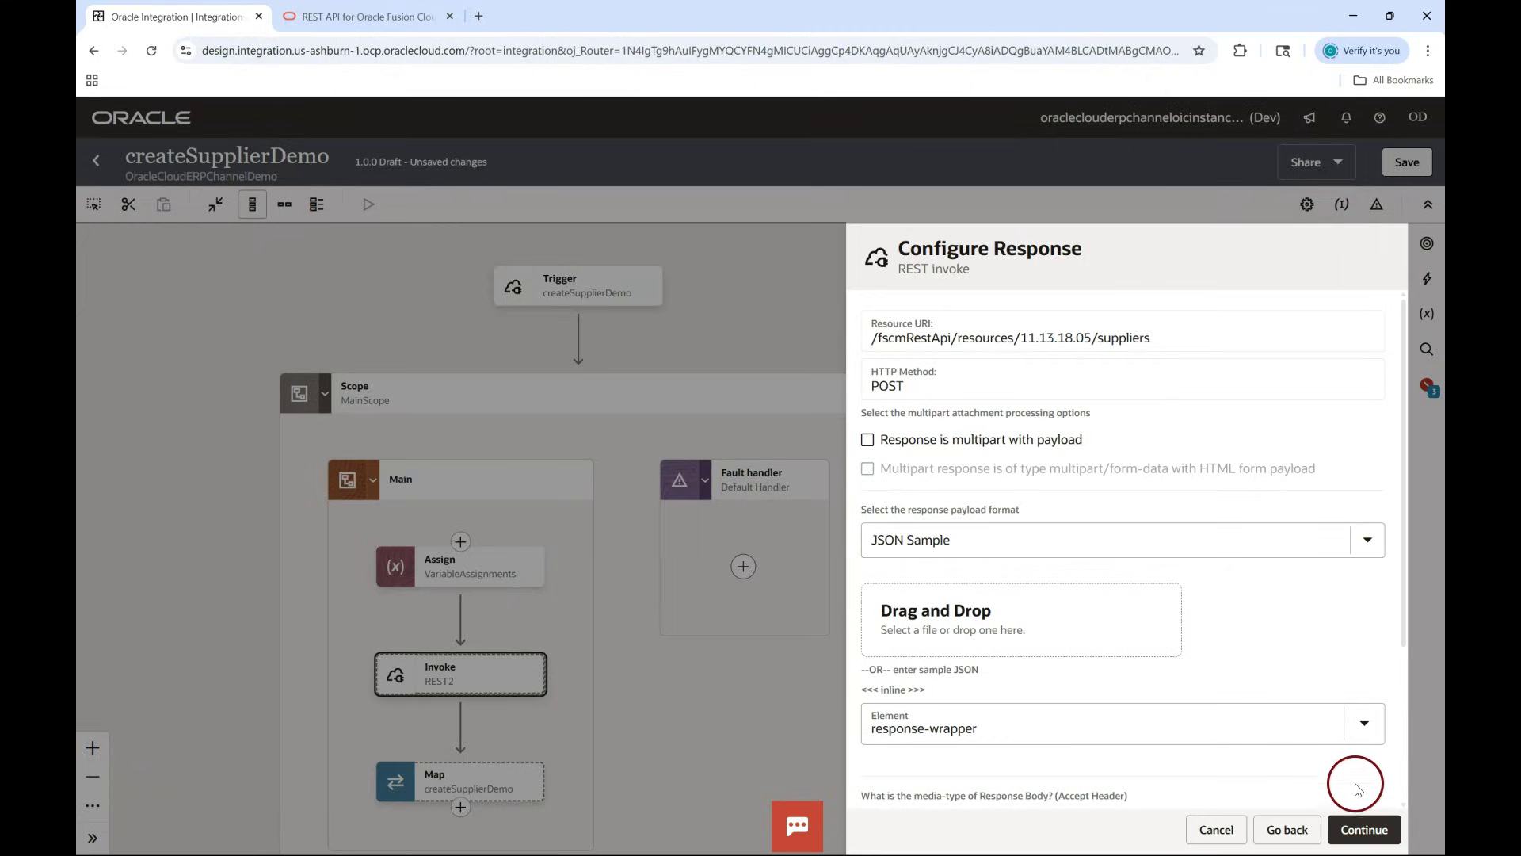
Proceed to the endpoint summary and finish the createERPSupplier invoke configuration
left_click(1364, 830)
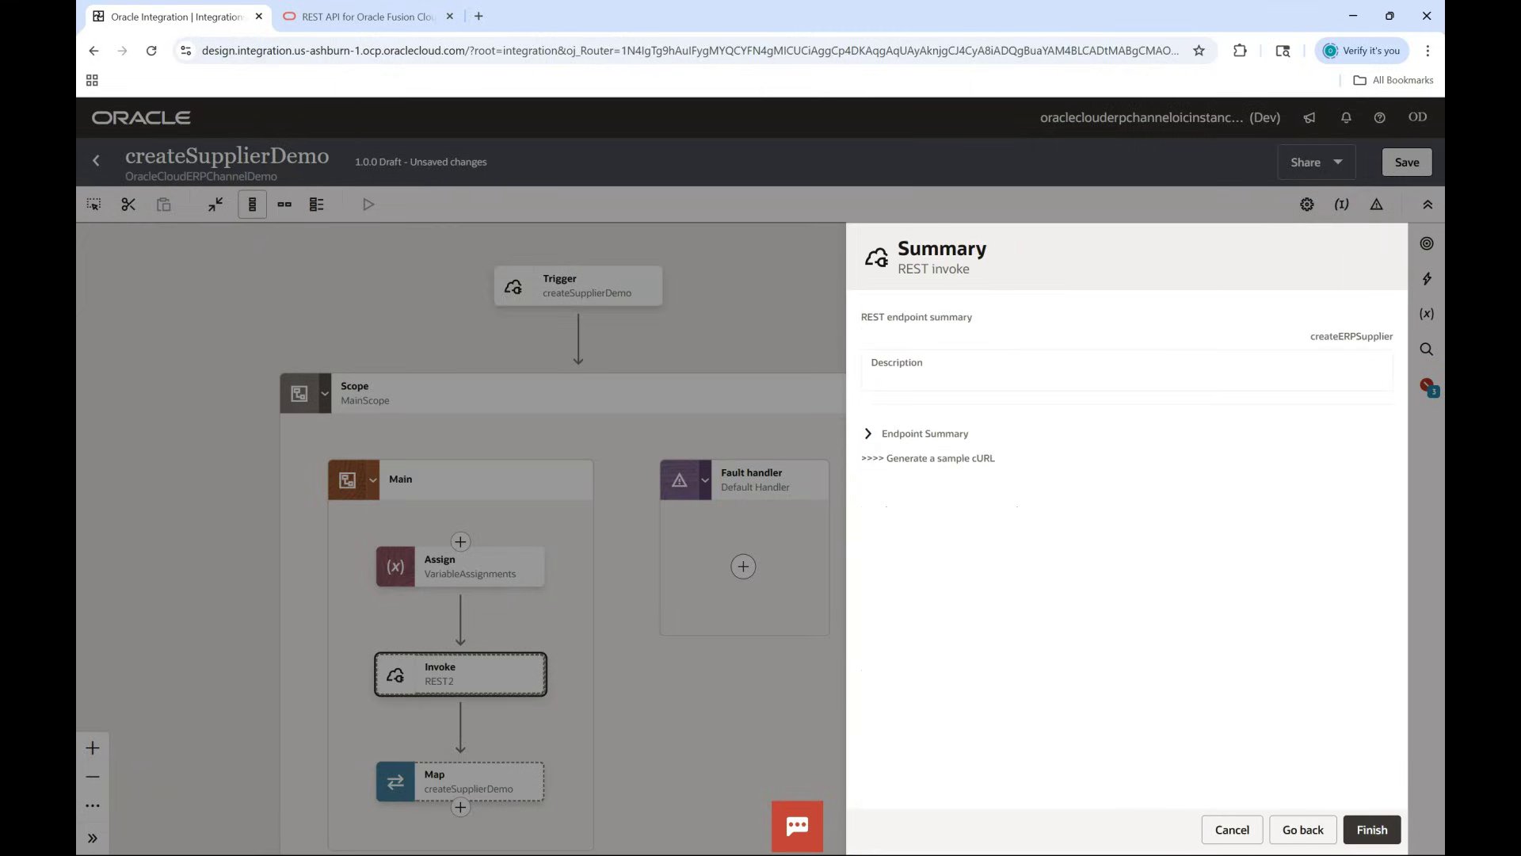
left_click(1362, 828)
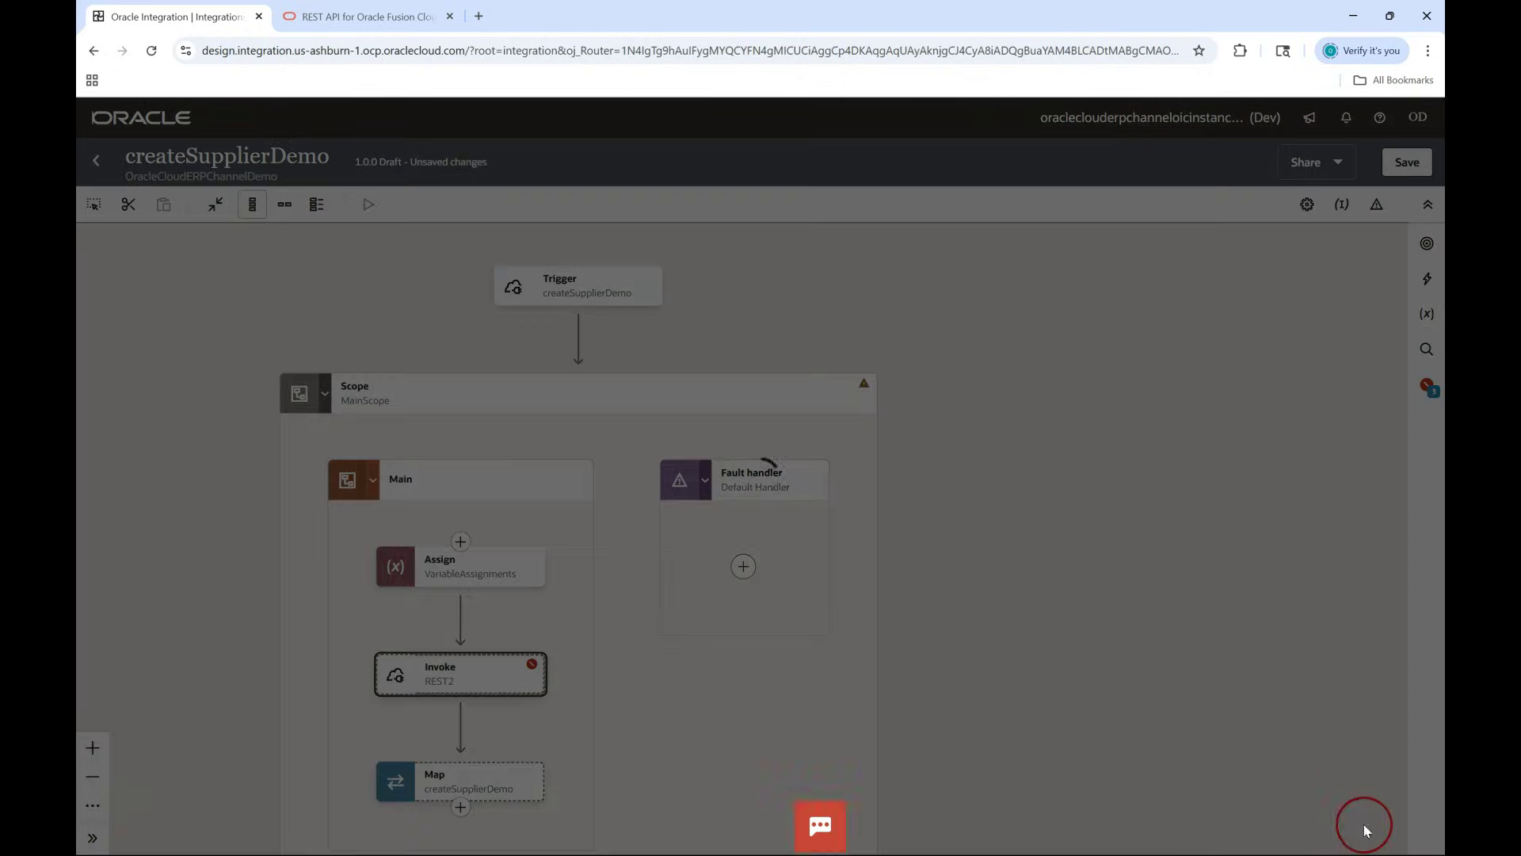
left_click(799, 750)
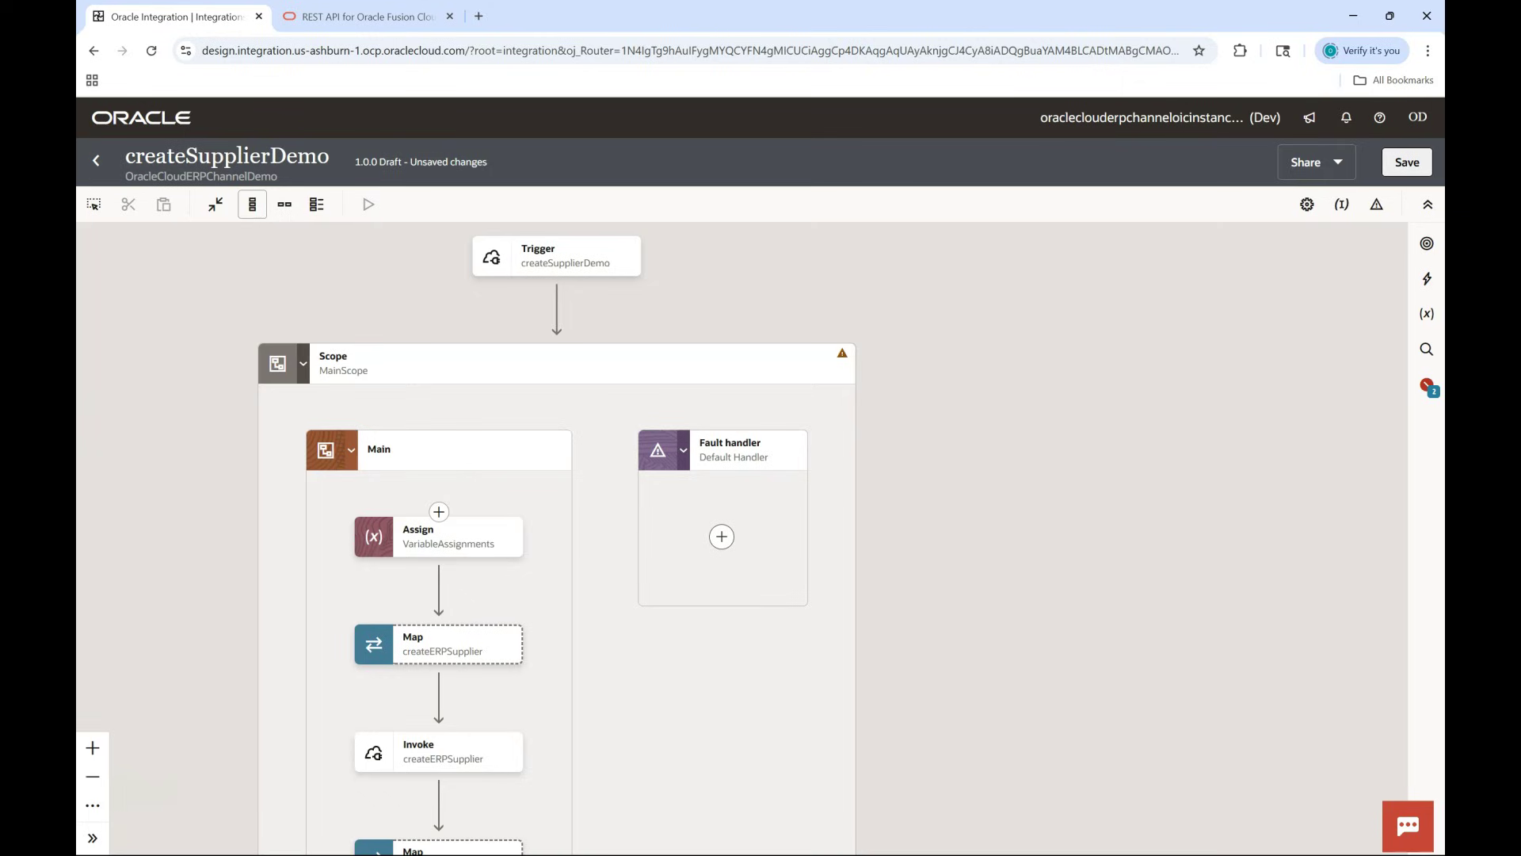
In the createERPSupplier map, map Supplier, Tax Organization Type, Supplier Type and Business Relationship from the request to the same-named targets
left_click(510, 651)
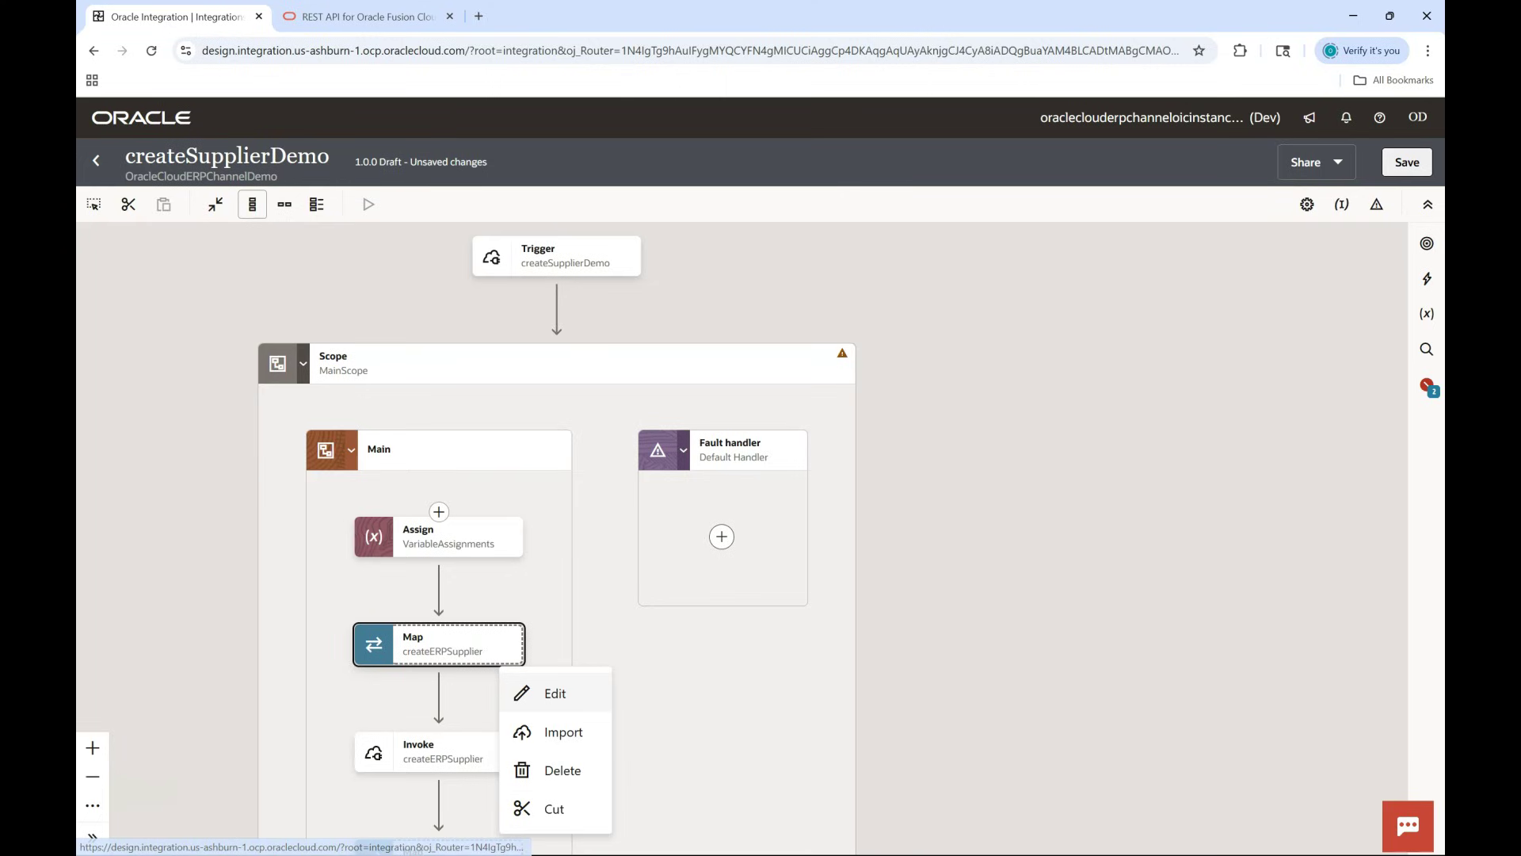
left_click(543, 692)
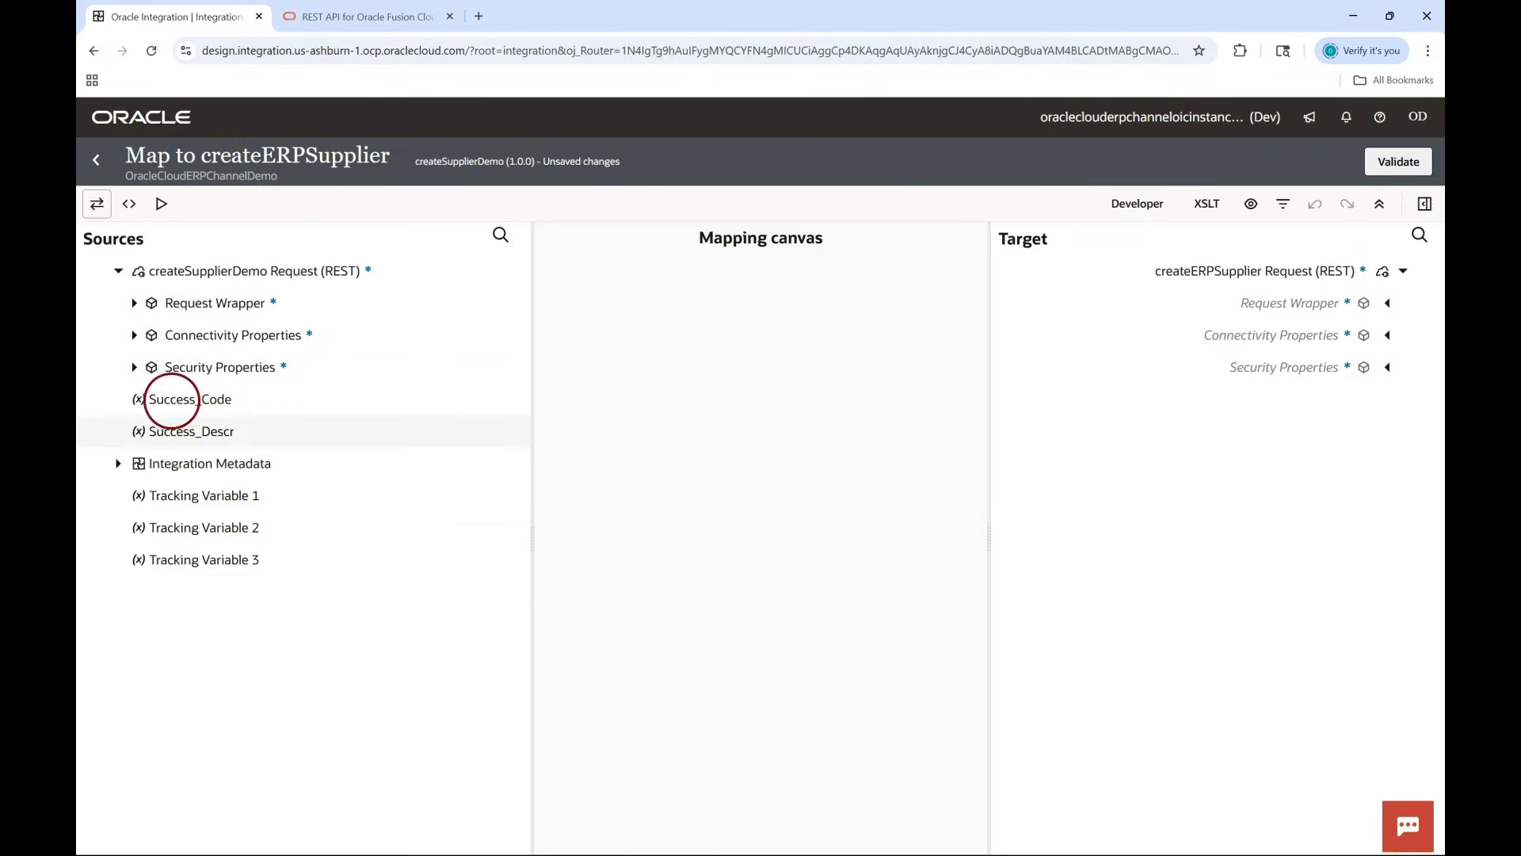
left_click(133, 304)
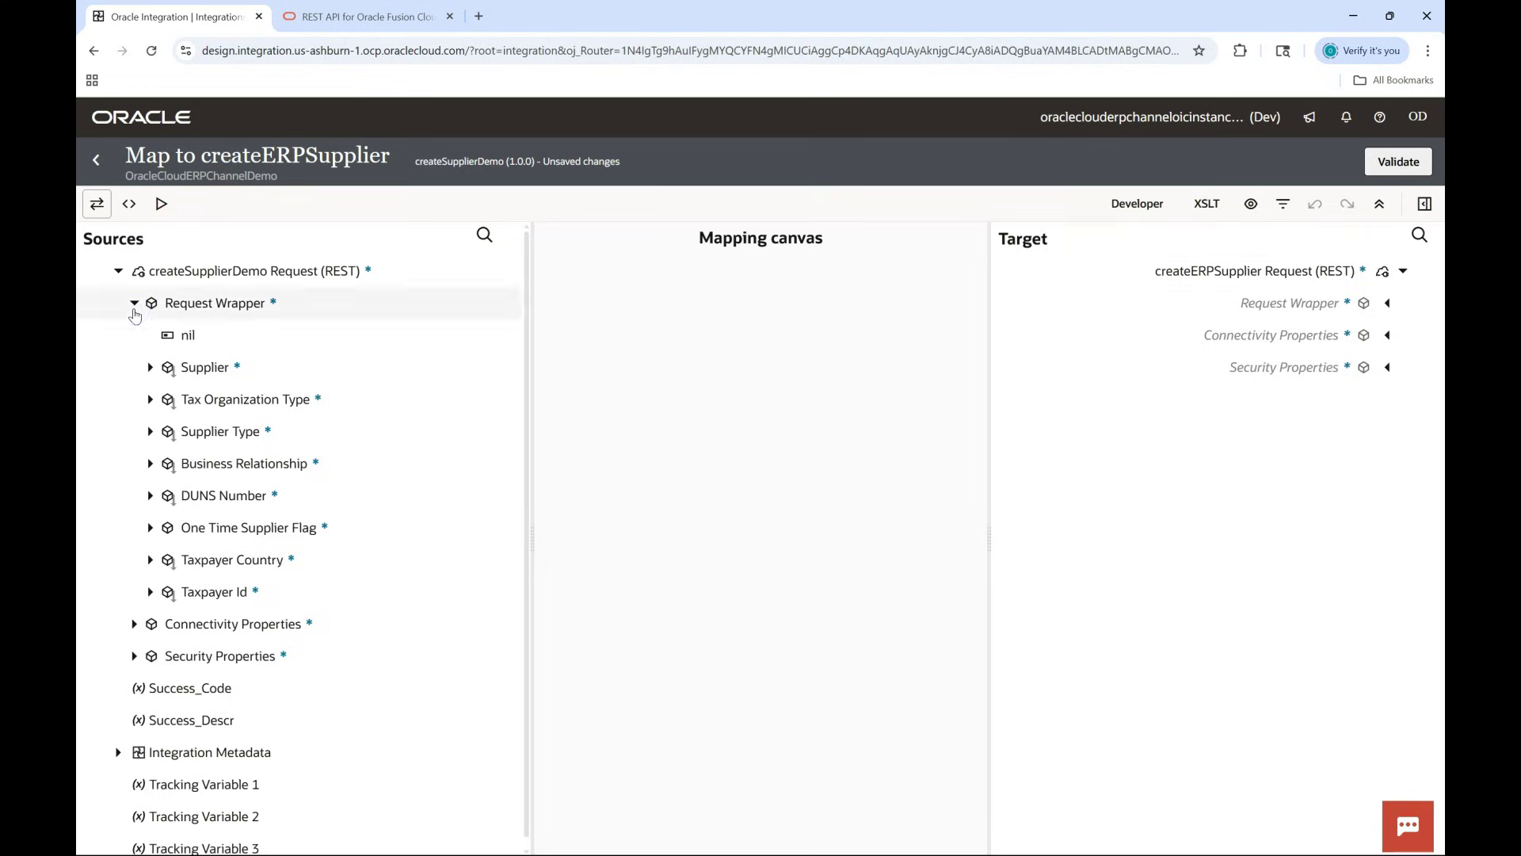
left_click(1386, 302)
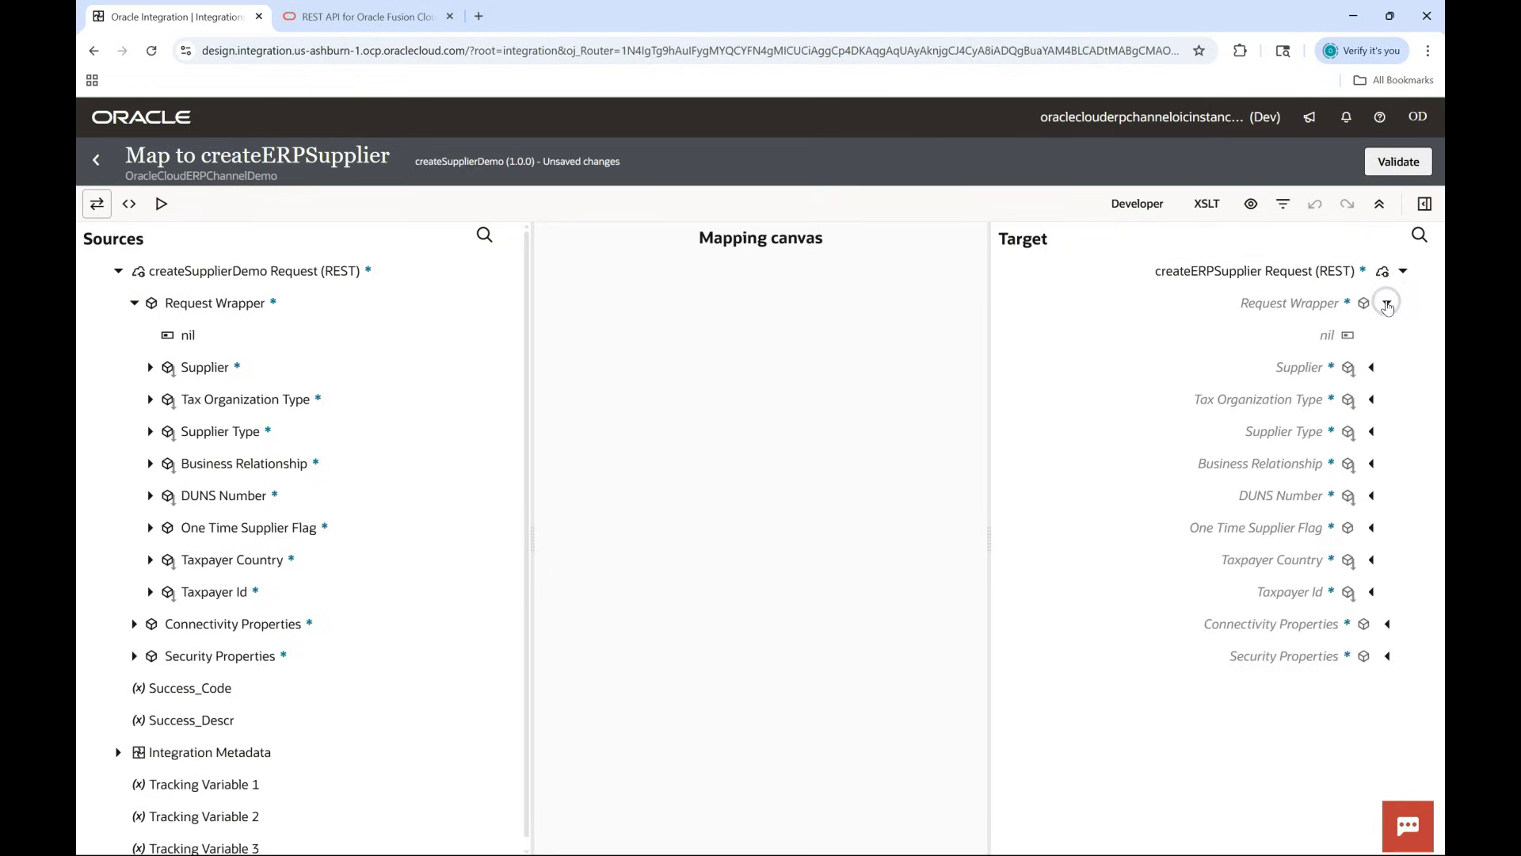
left_click(288, 356)
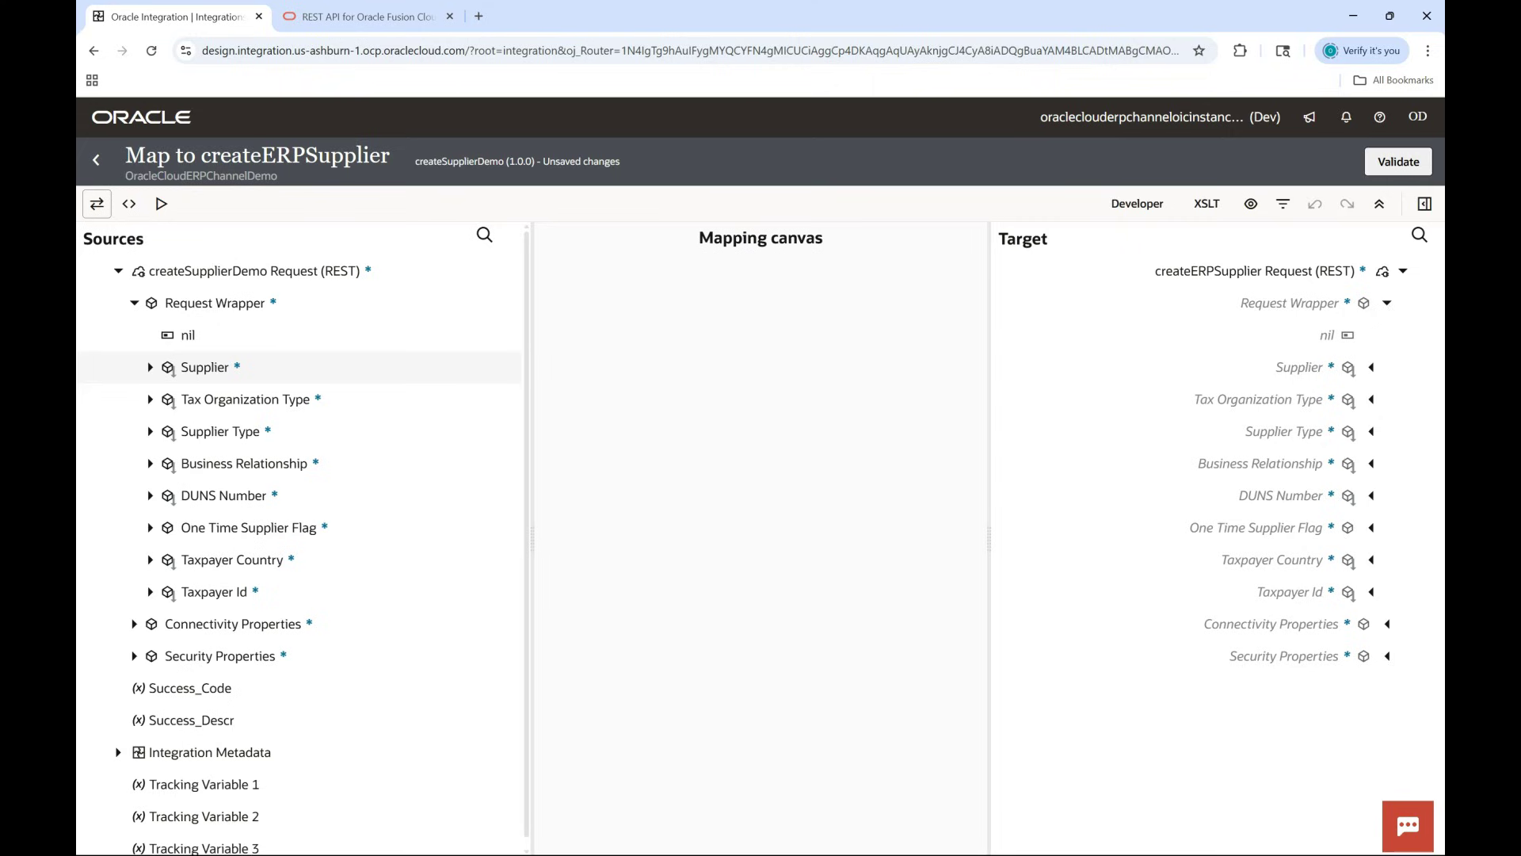
left_click_drag(272, 367, 1131, 366)
left_click_drag(246, 398, 1109, 398)
left_click_drag(221, 431, 1067, 434)
left_click_drag(244, 463, 1107, 466)
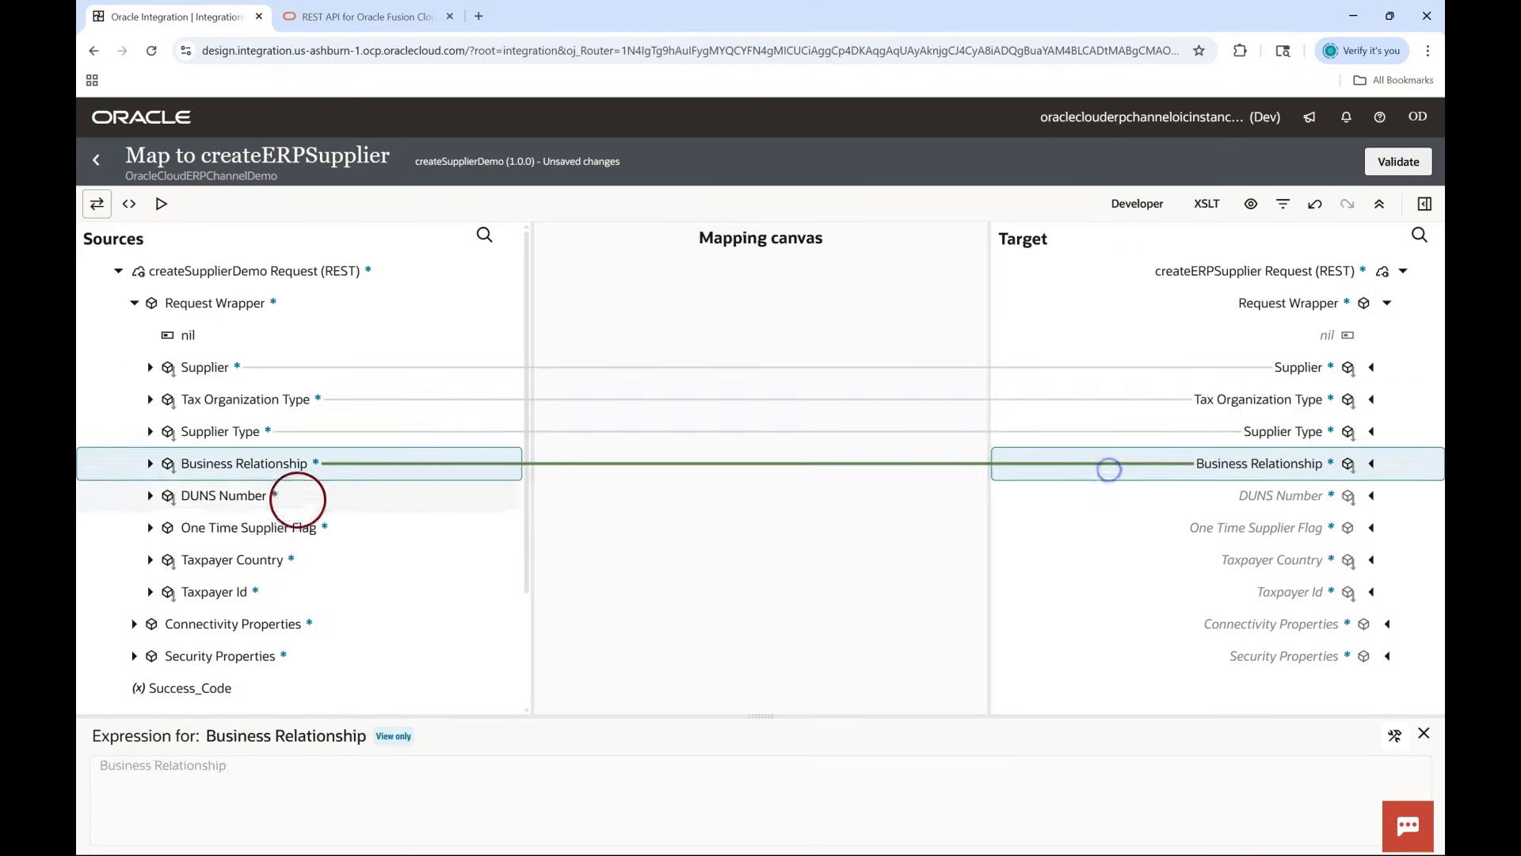
Map DUNS Number, One Time Supplier Flag, Taxpayer Country and Taxpayer Id to their same-named targets, and validate and leave the map
left_click_drag(261, 496, 1124, 496)
left_click_drag(262, 528, 1120, 541)
left_click_drag(232, 559, 1148, 558)
left_click_drag(214, 591, 1151, 581)
left_click(1398, 163)
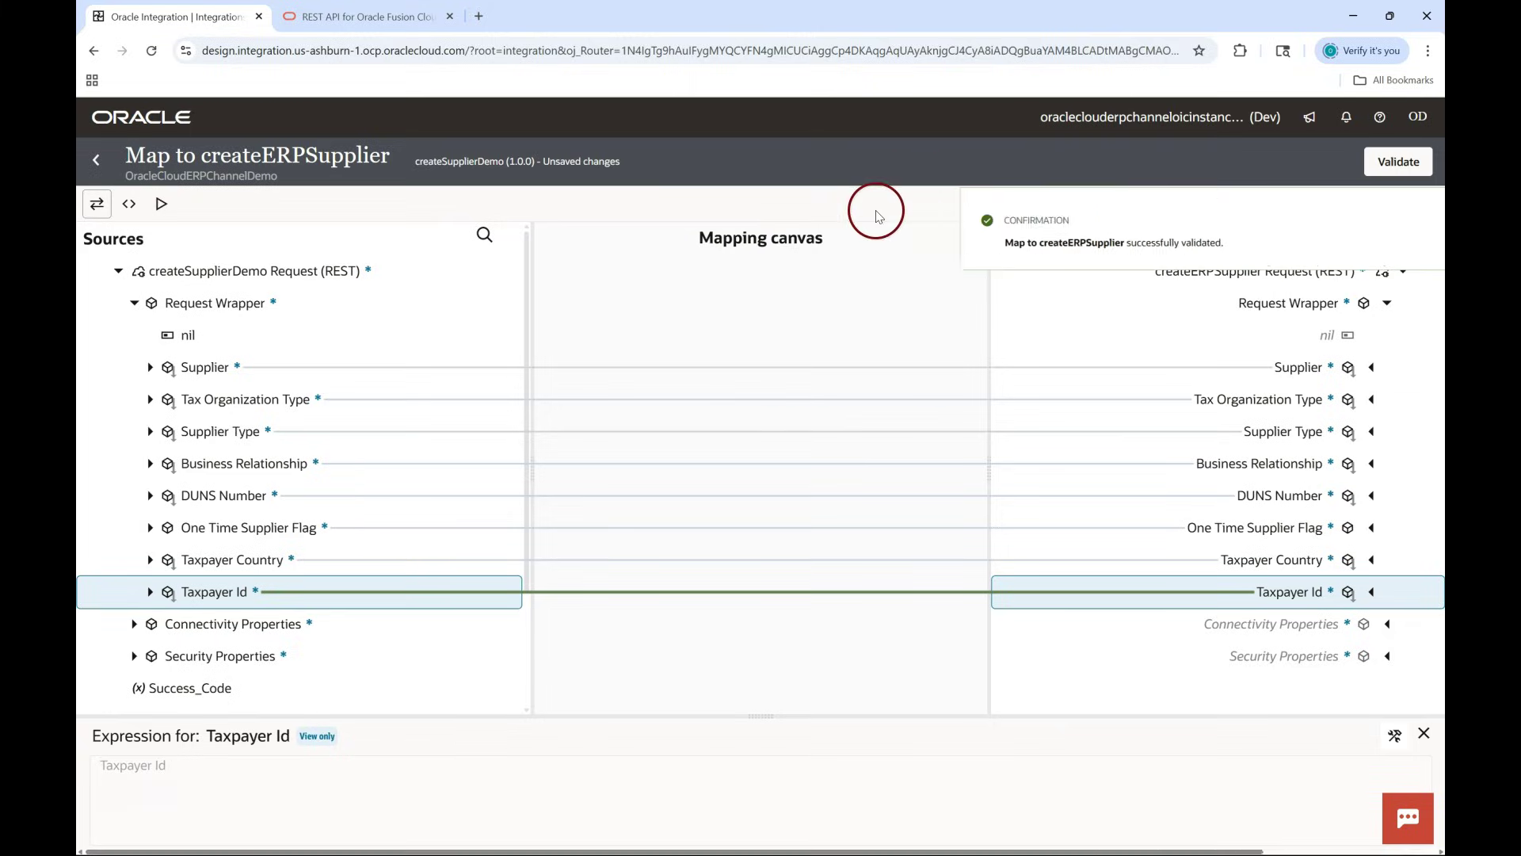
left_click(96, 159)
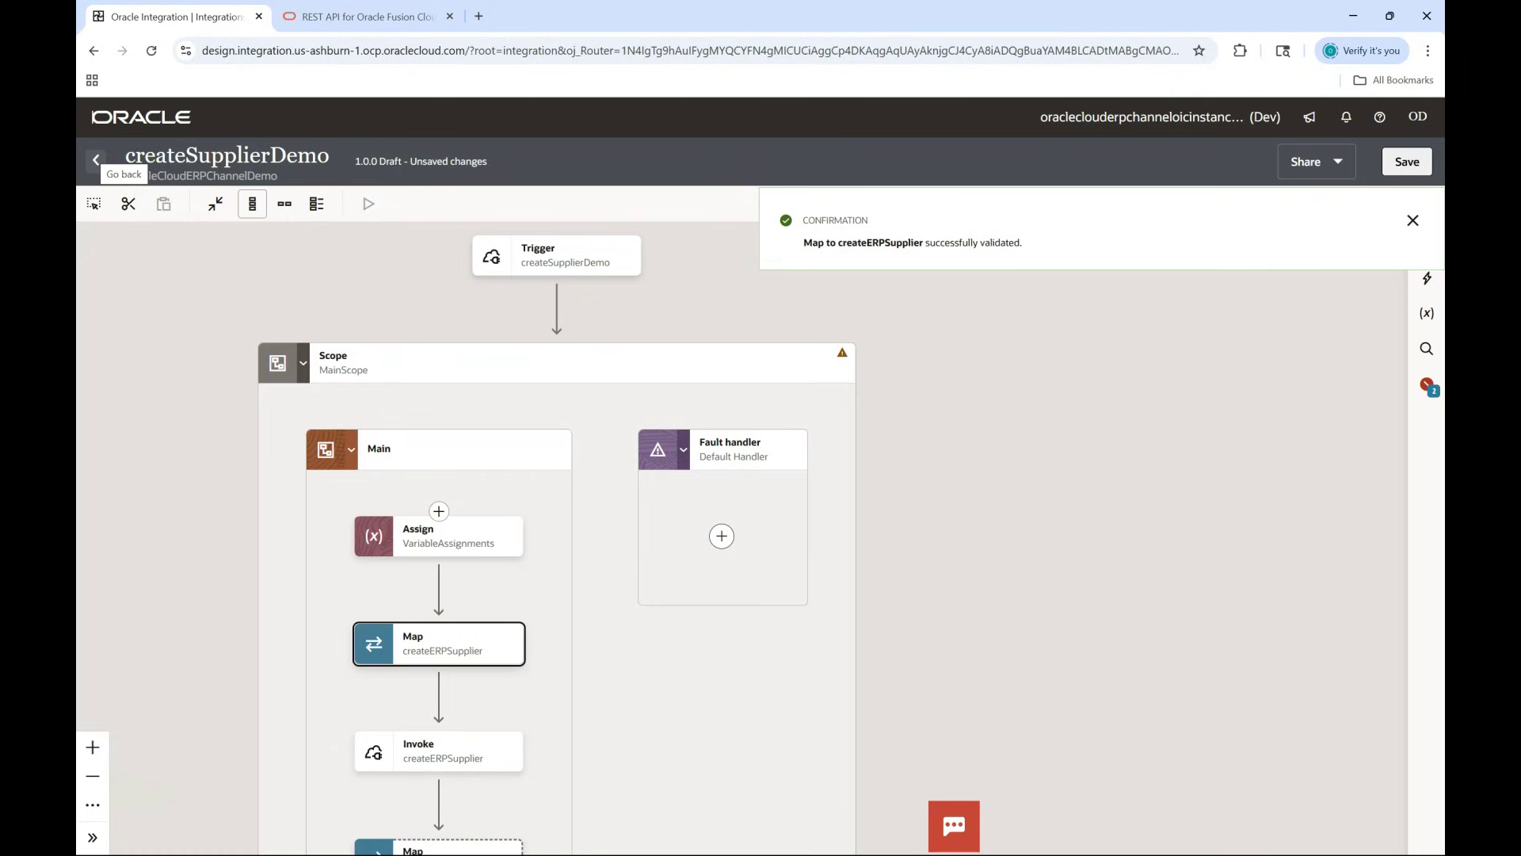
In the main flow's createSupplierDemo map, map Supplier and Supplier Number from the createERPSupplier response to the same-named response targets
scroll(502, 615, "down", 3)
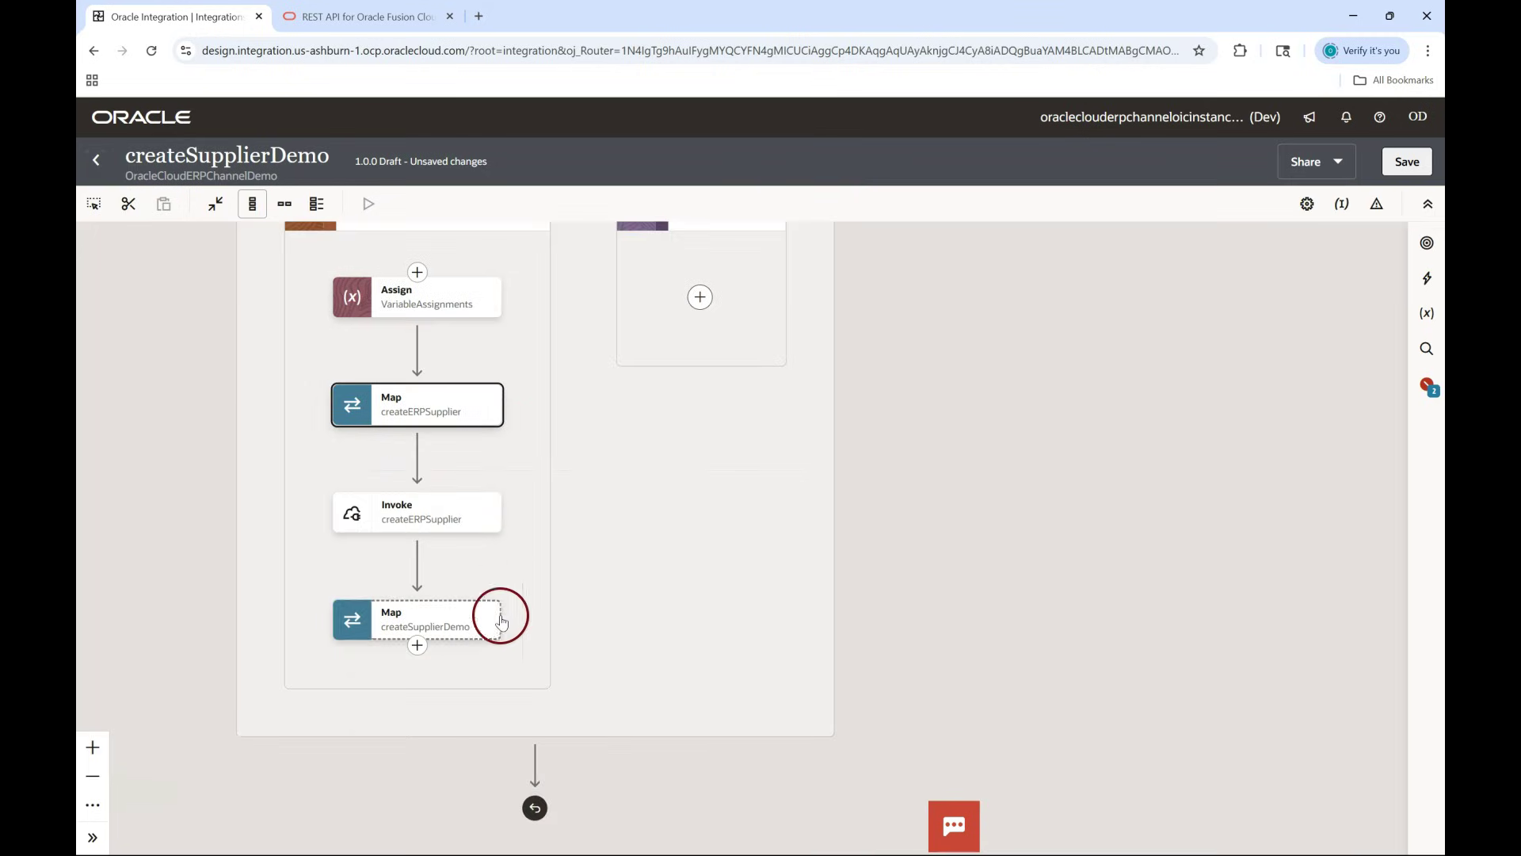
left_click(502, 616)
left_click(524, 665)
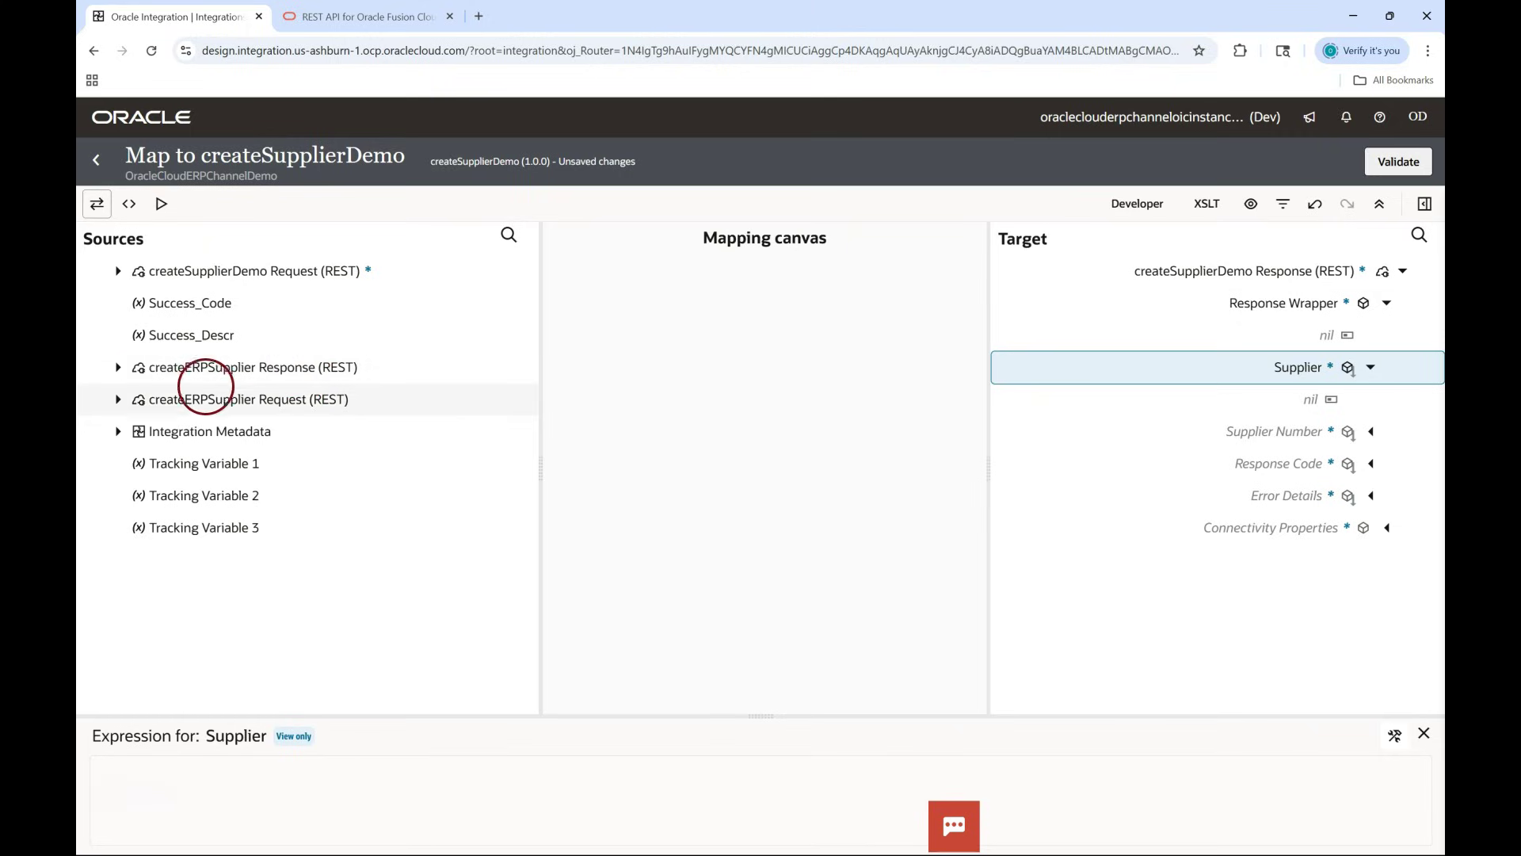
left_click(118, 368)
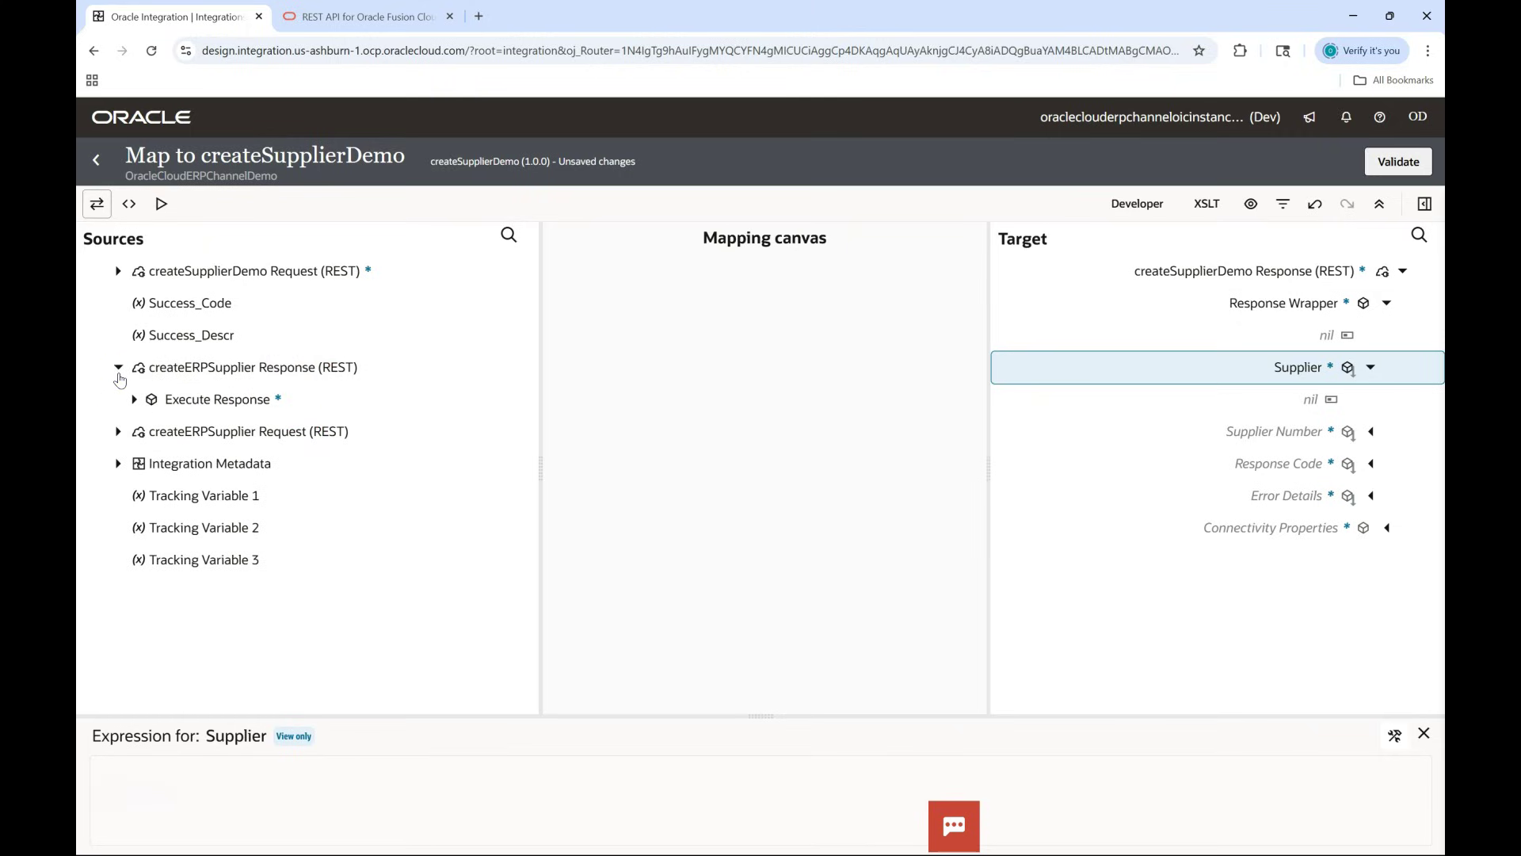
left_click(135, 399)
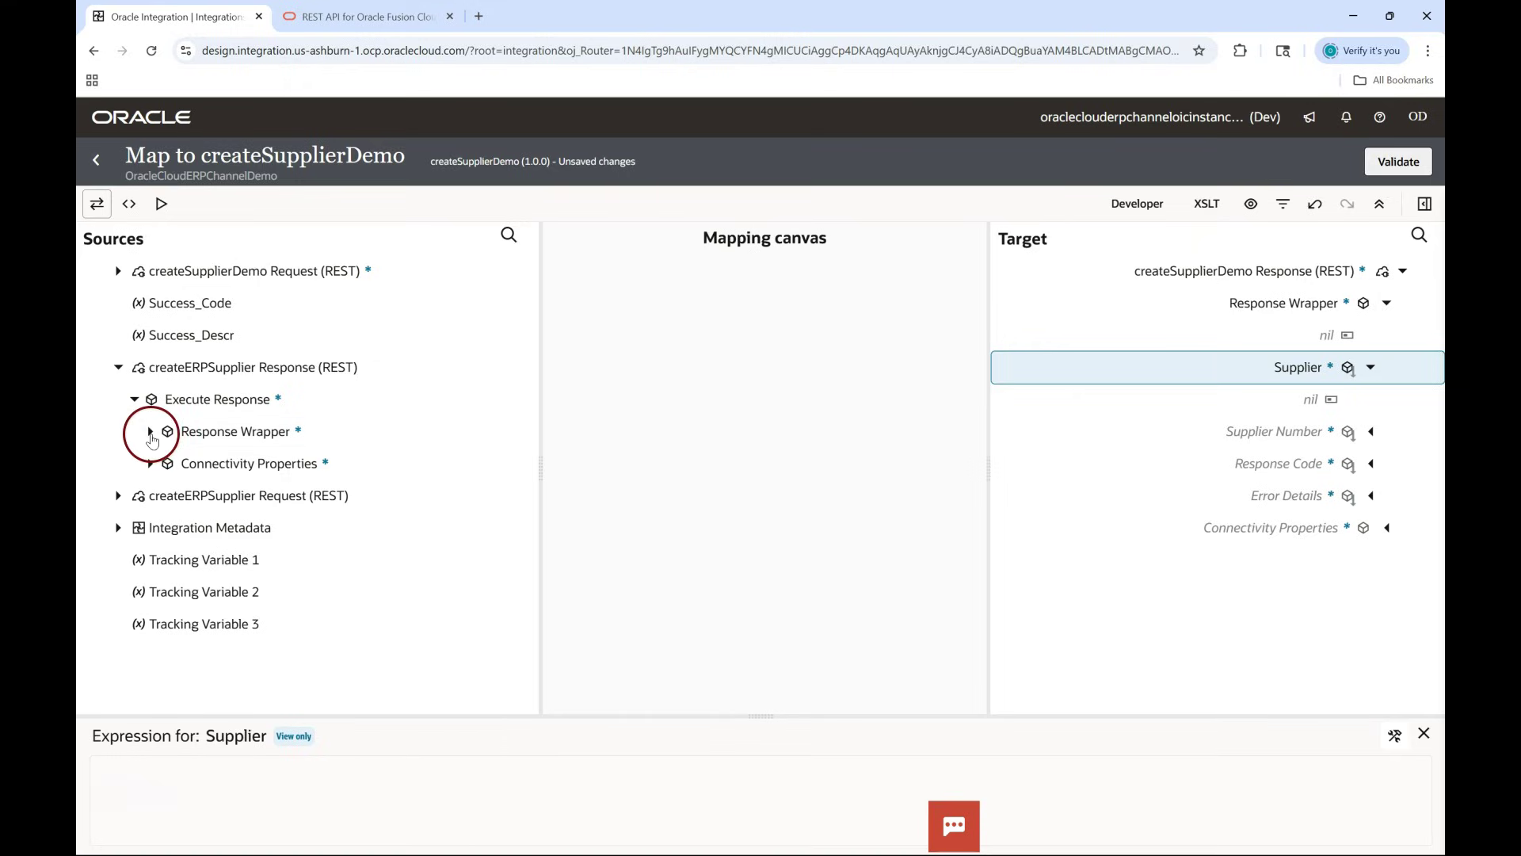
left_click(150, 431)
left_click(282, 495)
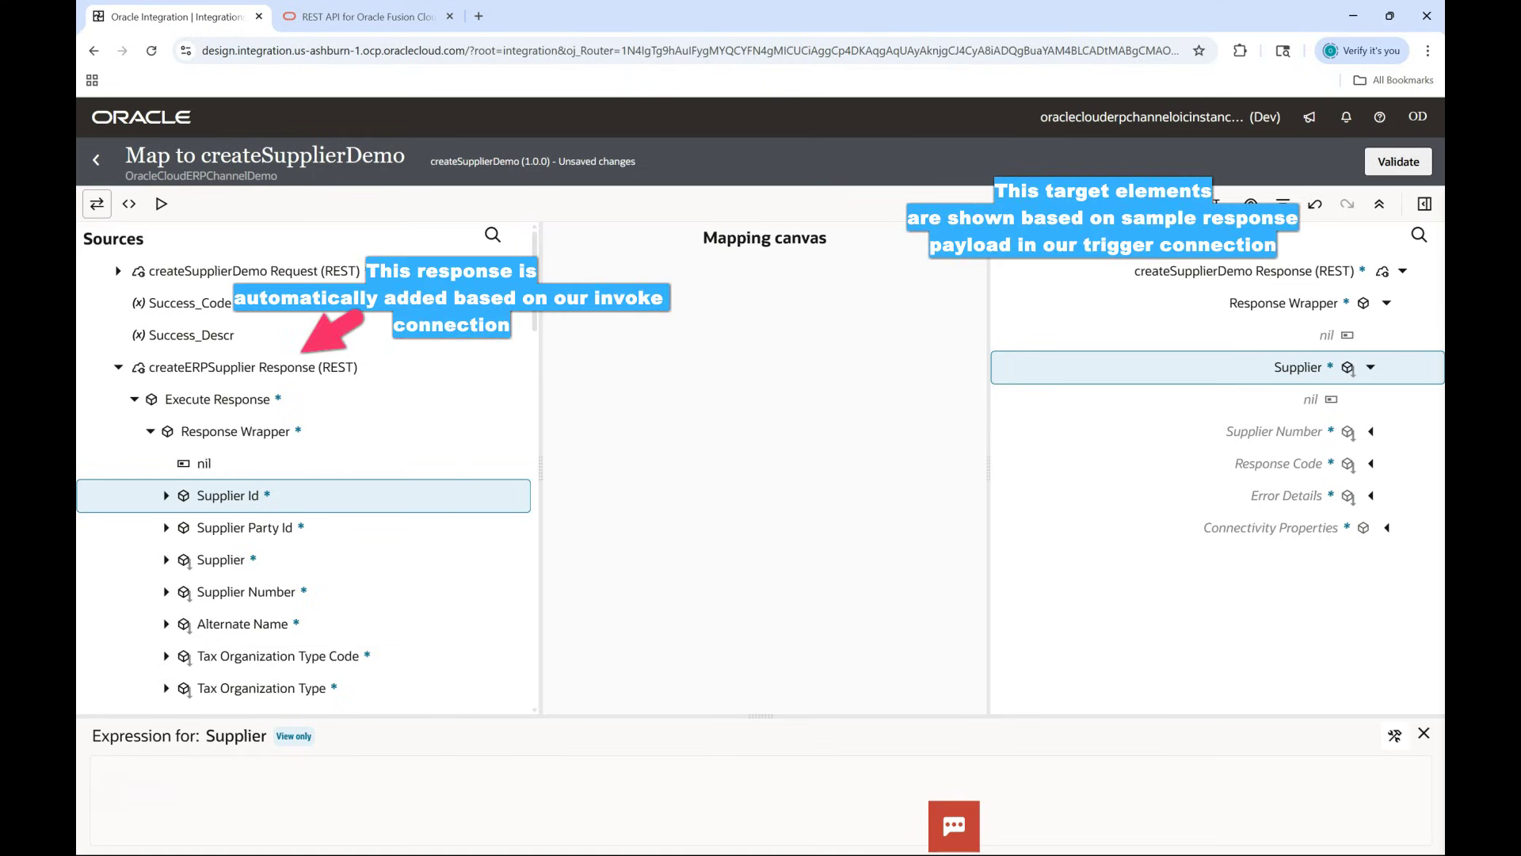
left_click_drag(274, 558, 1185, 368)
left_click_drag(245, 593, 1168, 419)
Map Success_Code to Response Code and Success_Descr to Error Details, and validate and leave the map
left_click(134, 398)
left_click_drag(196, 318, 1162, 456)
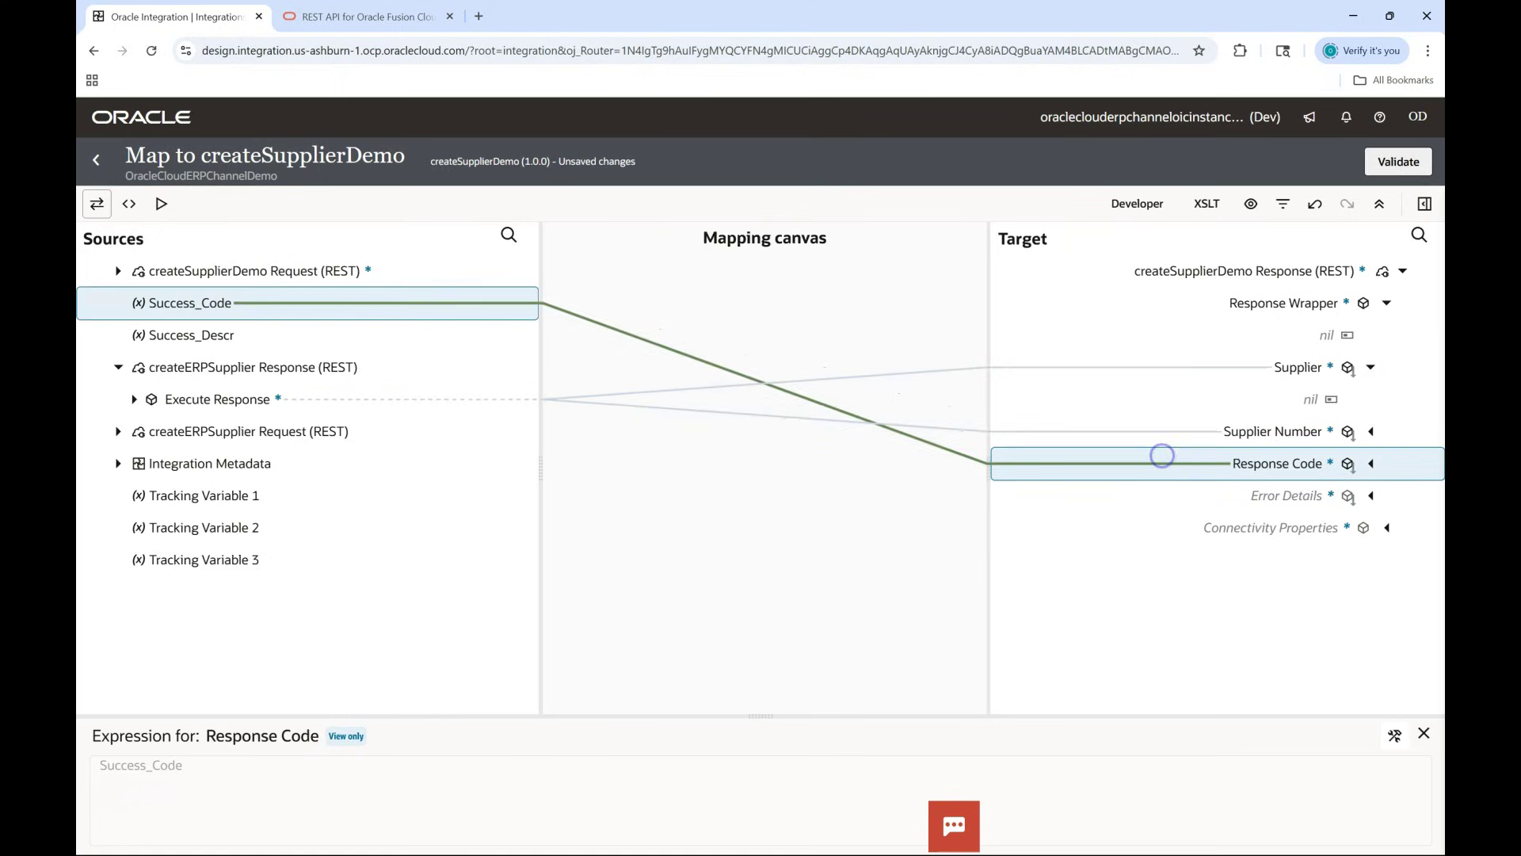
left_click_drag(288, 326, 1144, 481)
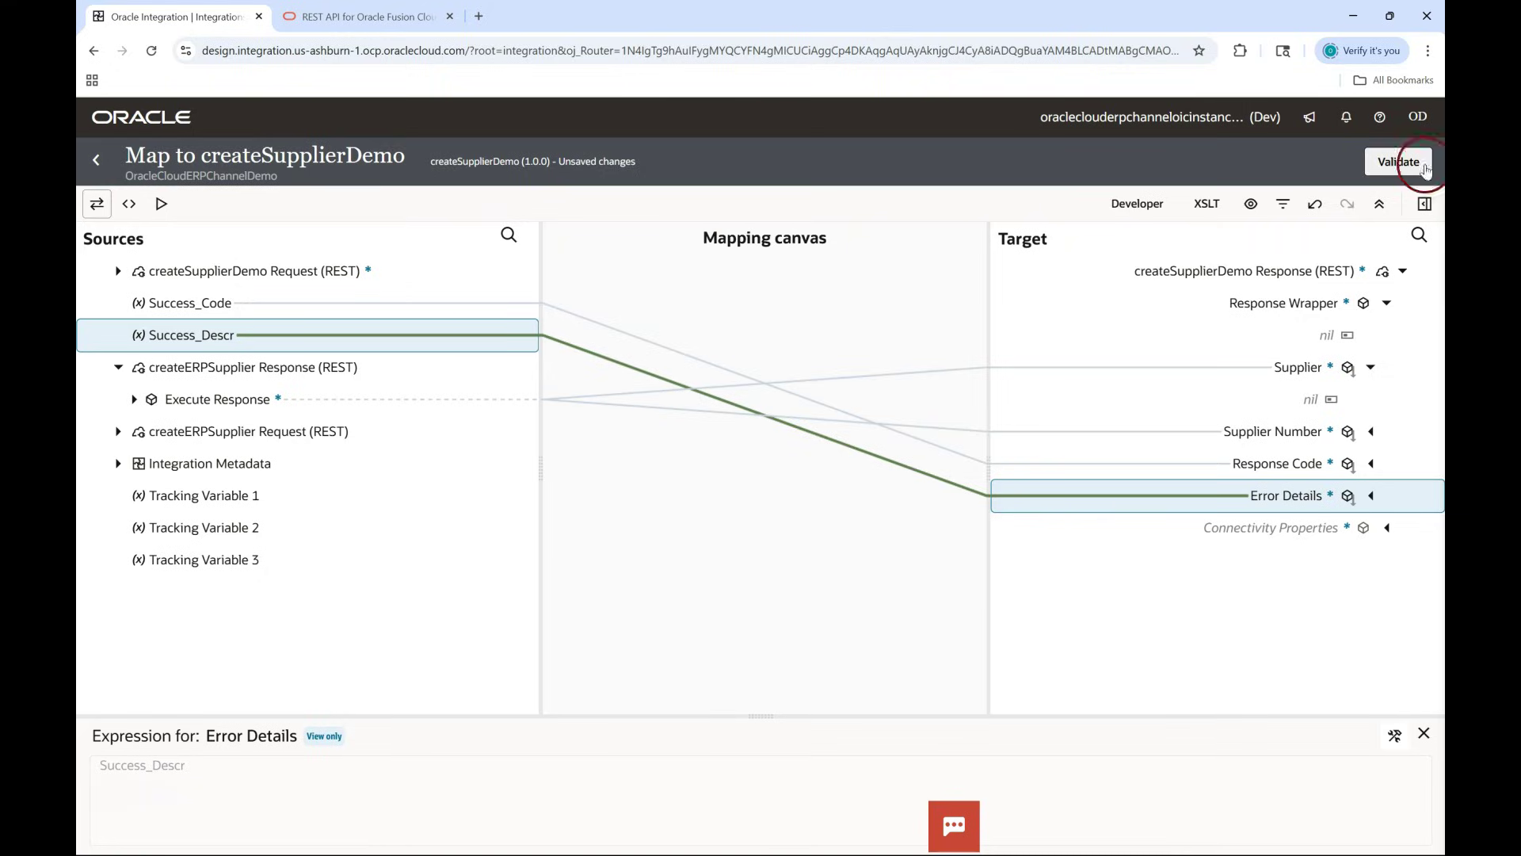
left_click(1396, 161)
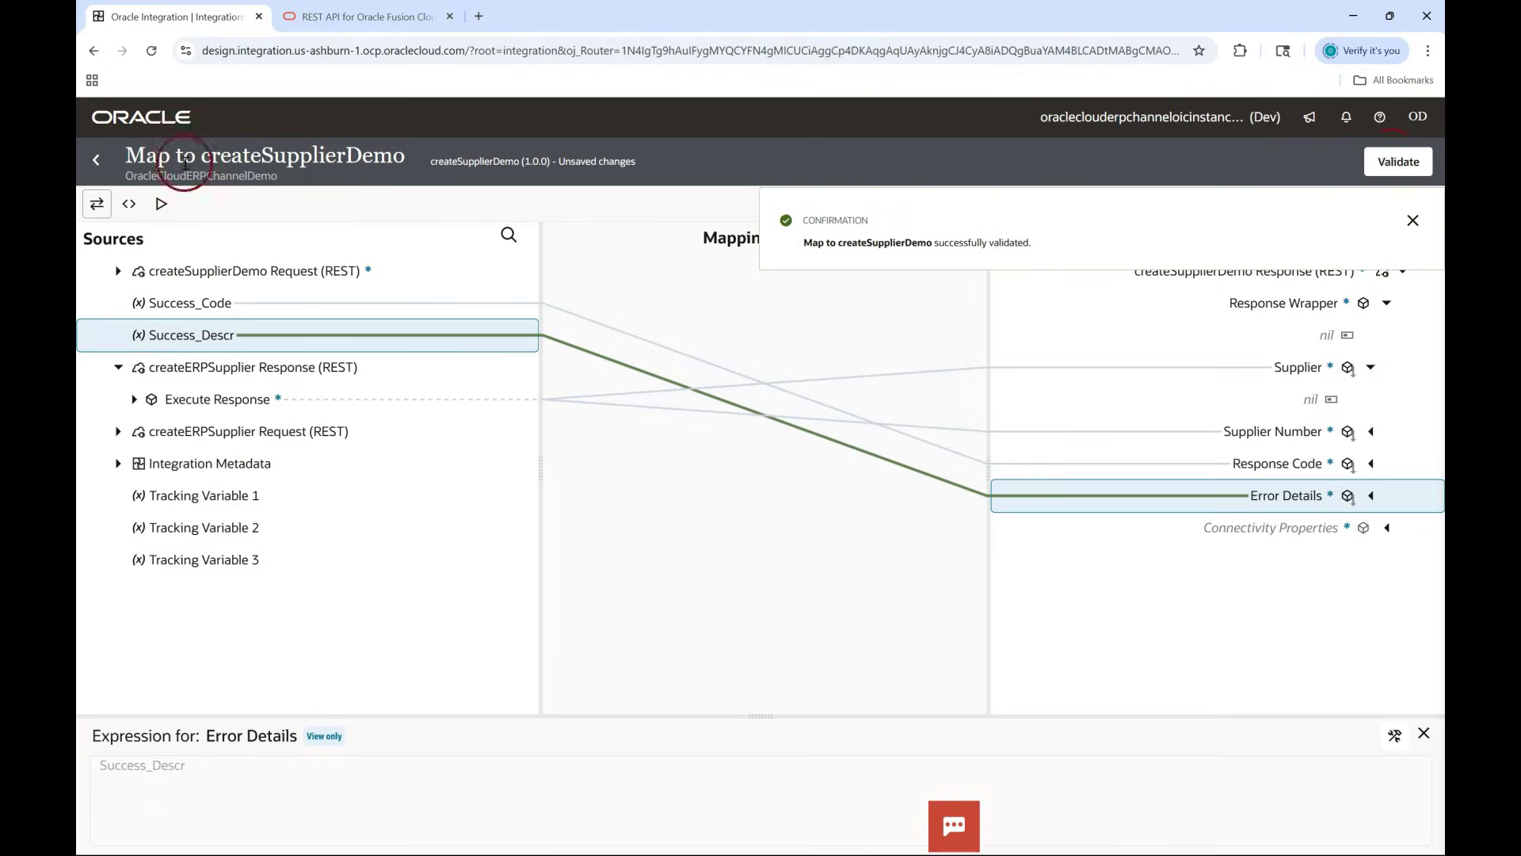
left_click(96, 161)
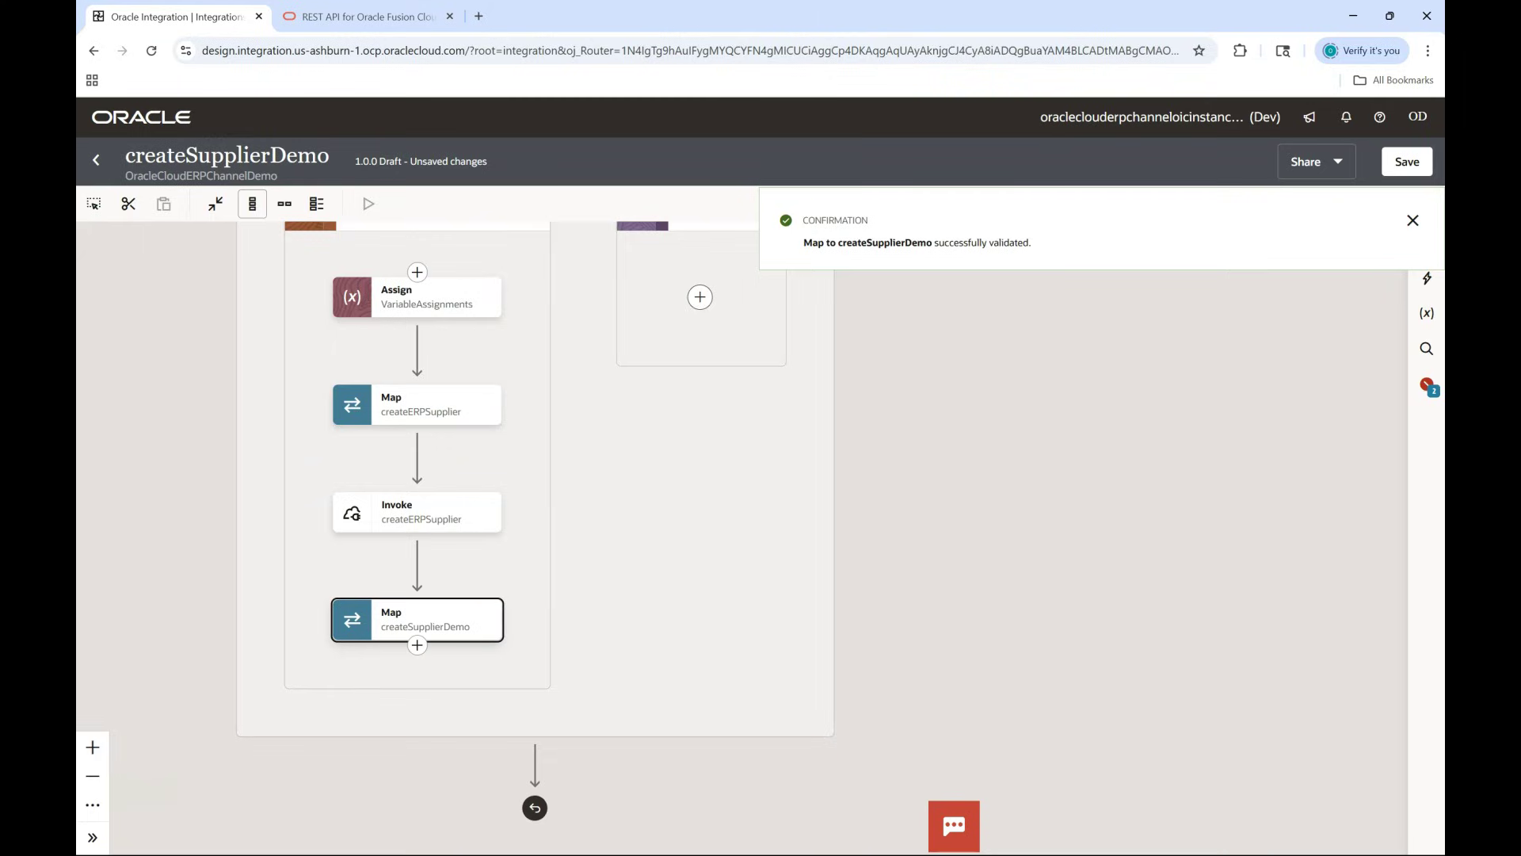
Add an Assign action named ErrorVariableAssignments to the default fault handler
left_click(601, 423)
left_click(767, 315)
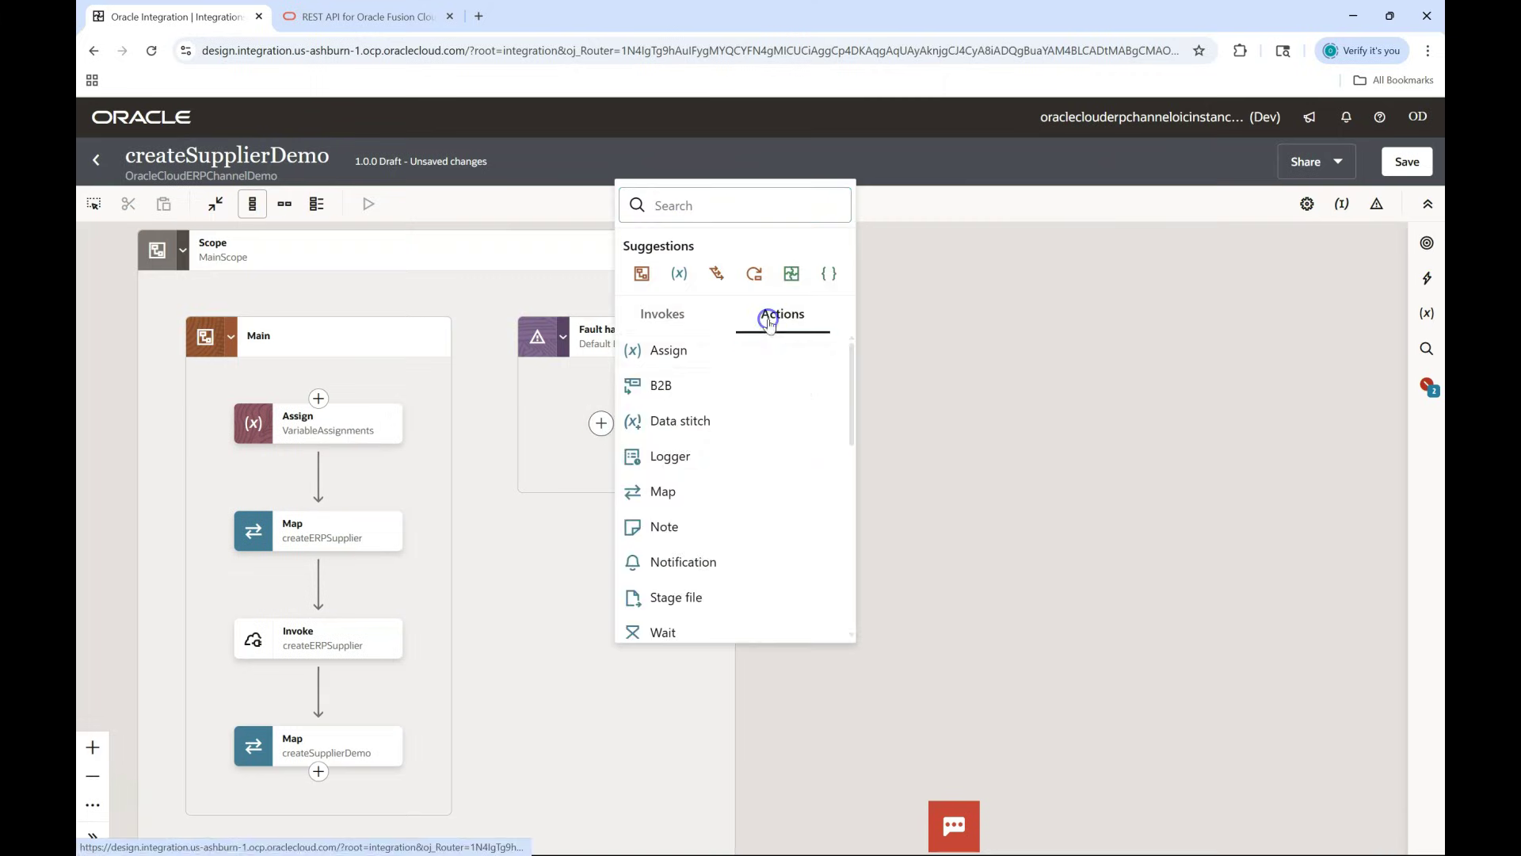
left_click(705, 349)
key("F11")
left_click(1383, 138)
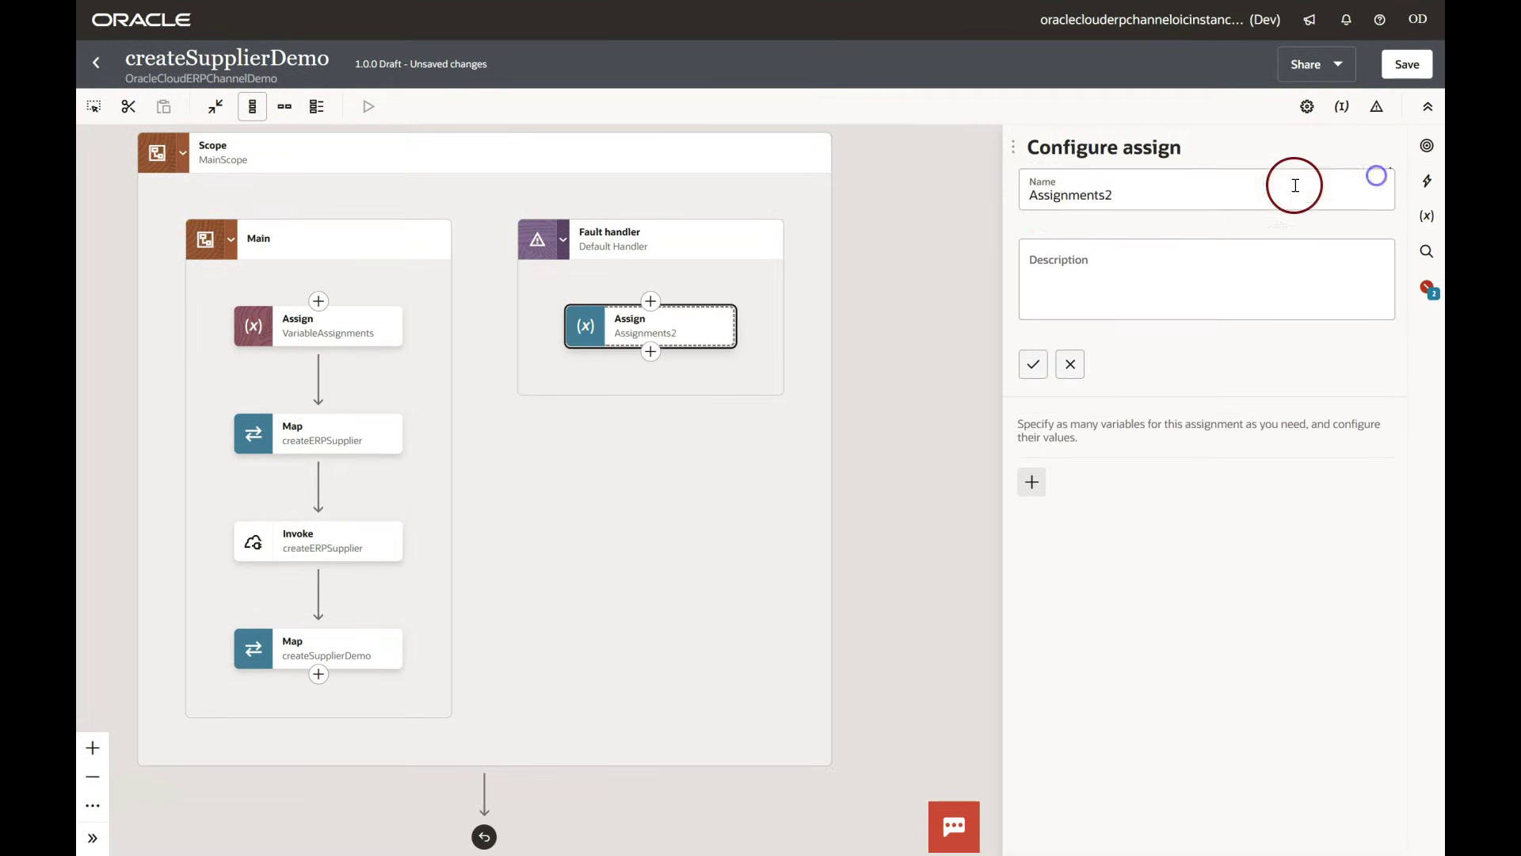
left_click(1030, 190)
type("ErrorVariable")
left_click(1233, 186)
key("BackSpace")
left_click(1033, 366)
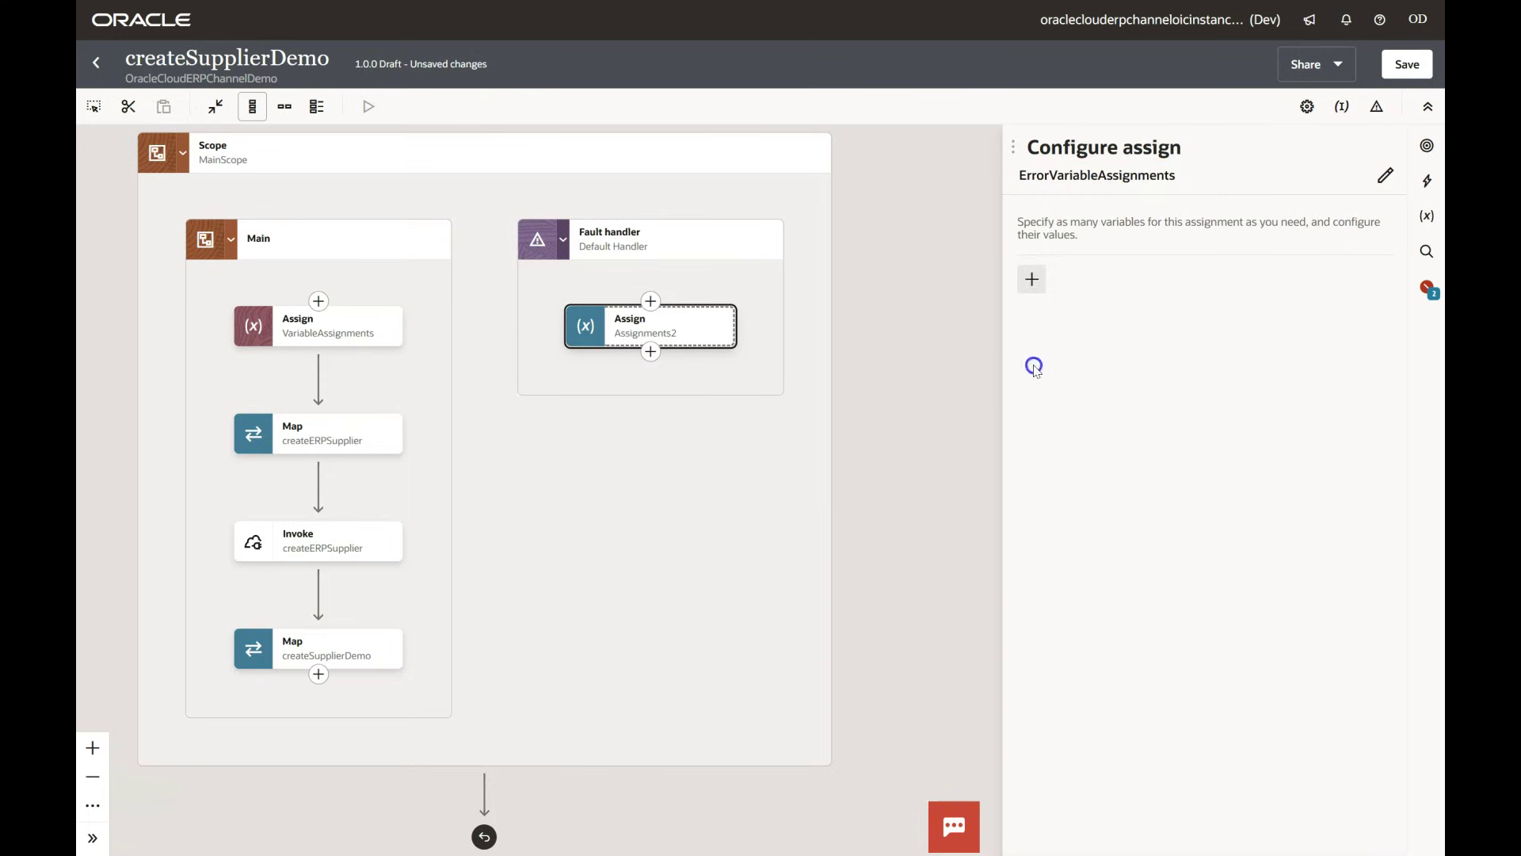
Add the variable errorCode to ErrorVariableAssignments and assign it the value '400'
type("errorCode")
left_click(1229, 312)
left_click(1062, 470)
type("'400'")
Add errorDescription with the text "Supplier Creation failed in Oracle Fusion because supplier already exists in Oracle ERP" and save the integration
left_click(1031, 533)
type("errorDescription")
key("Return")
left_click(1058, 516)
type("Supplier Creation failed in Oracle Fusion because ")
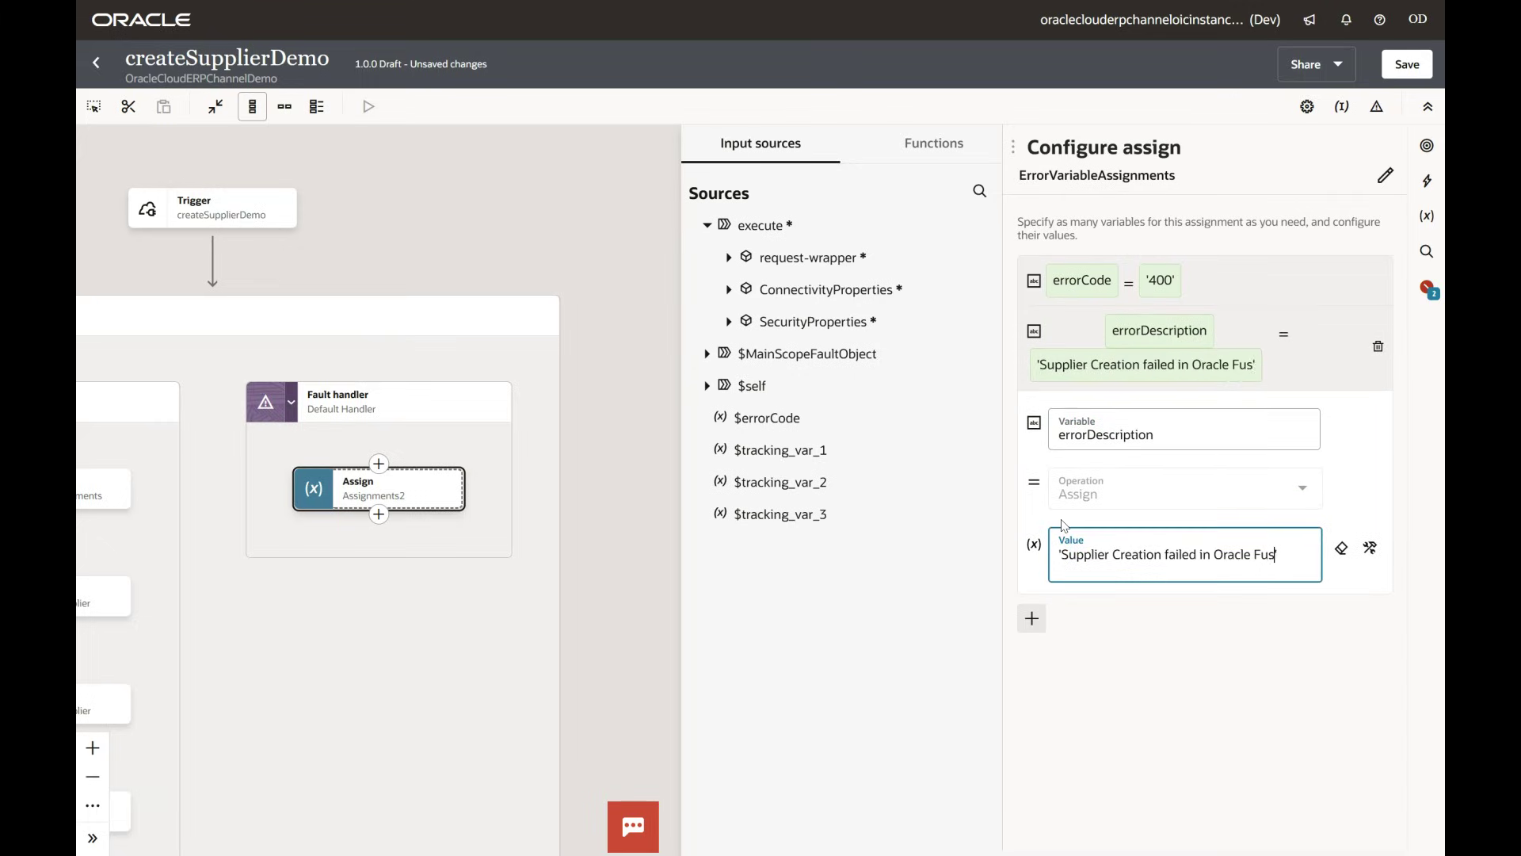
type("supplier already exists in Oracle ERP")
left_click(1406, 70)
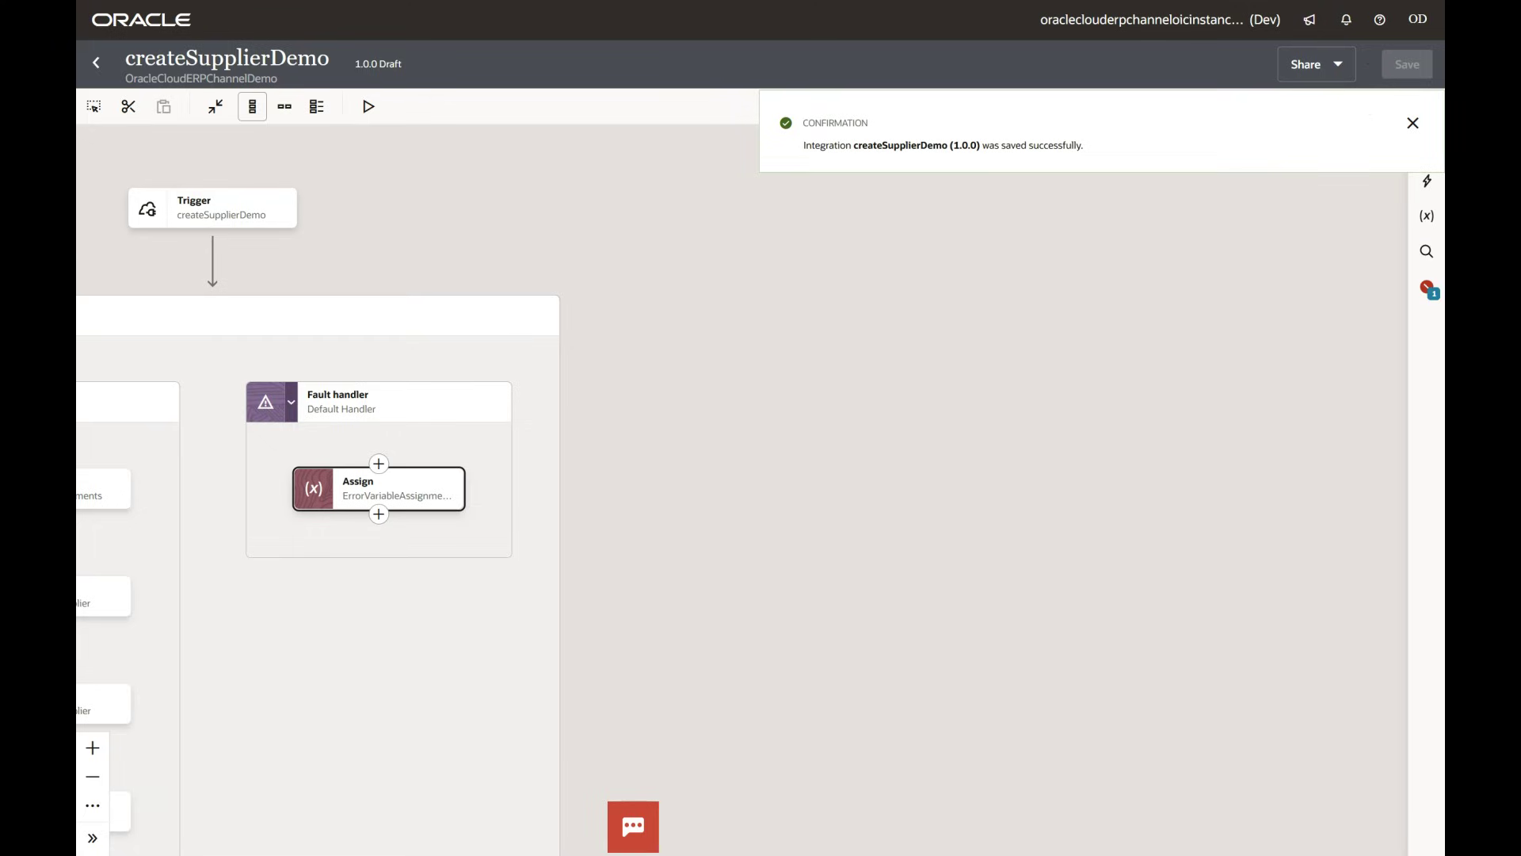
Add a Return action after ErrorVariableAssignments in the fault handler
left_click(379, 513)
scroll(504, 571, "down", 2)
scroll(504, 572, "down", 6)
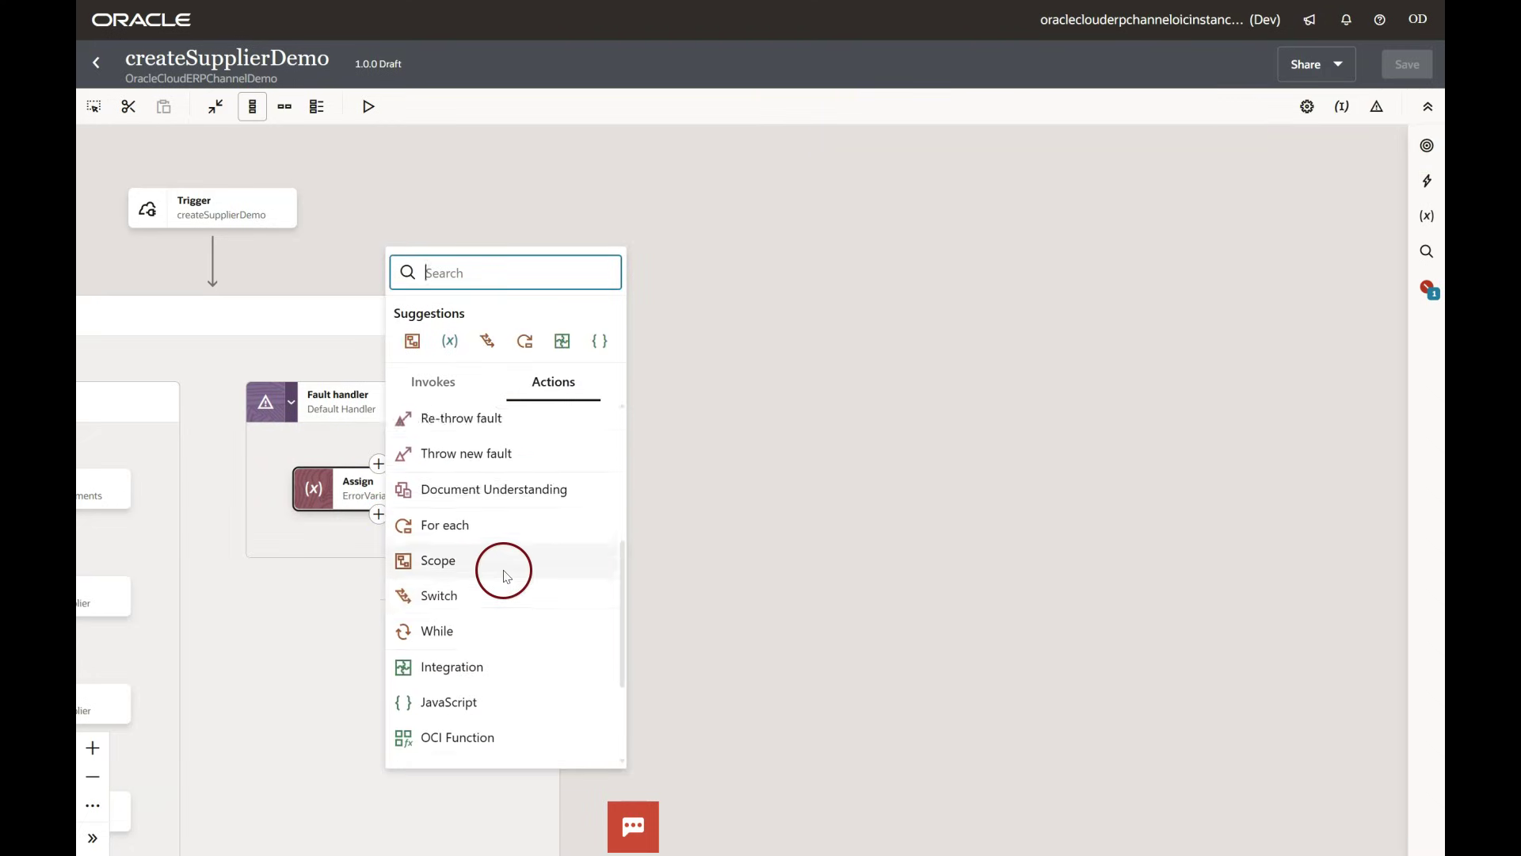
left_click(431, 751)
left_click_drag(913, 532, 804, 473)
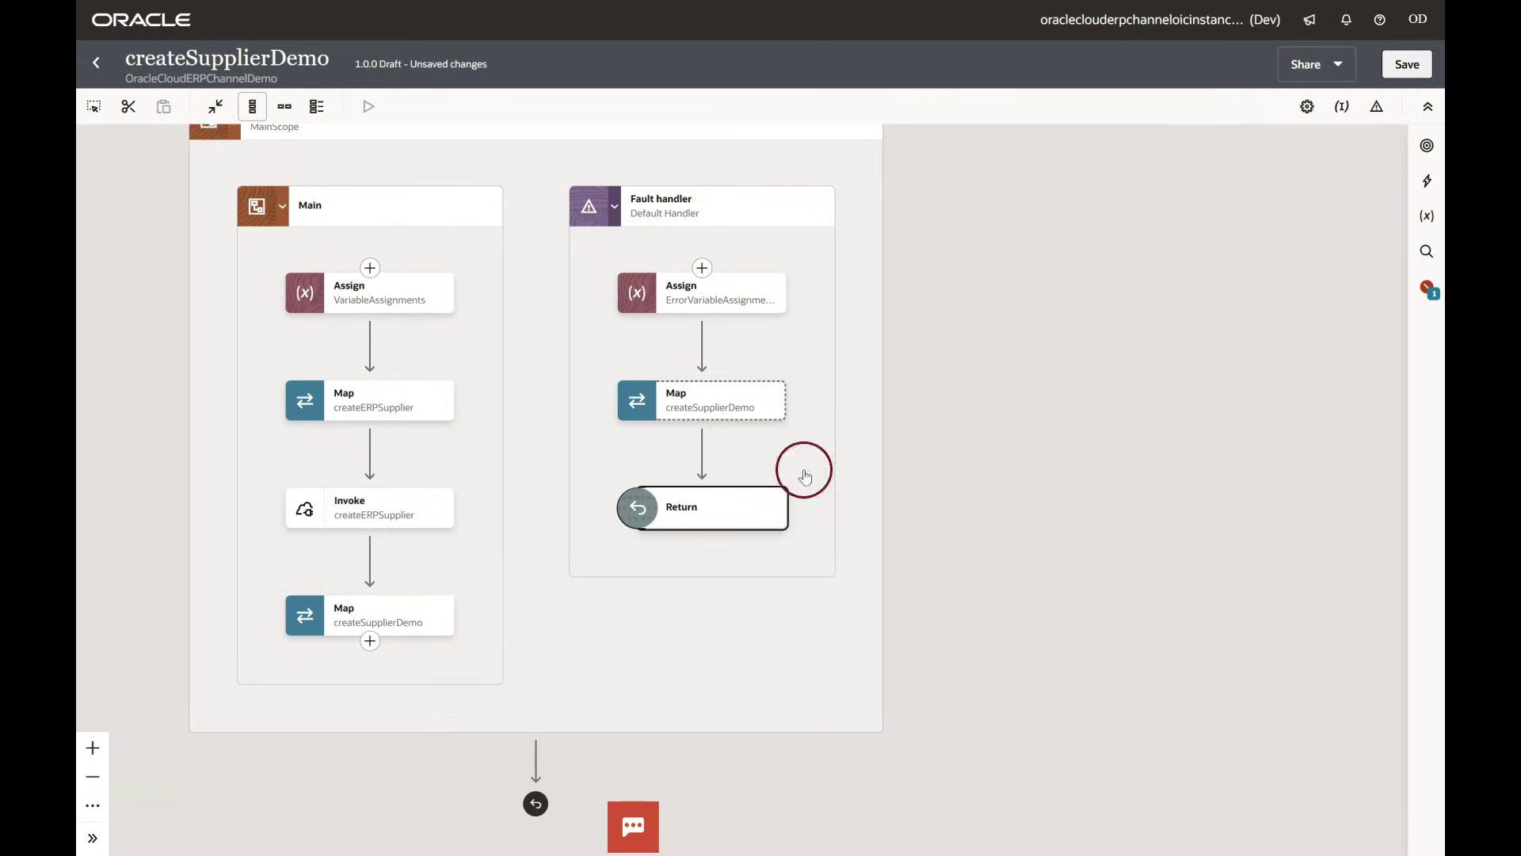
In the fault handler's createSupplierDemo map, map Supplier to Supplier, errorCode to Response Code and errorDescription to Error Details, and validate it
left_click(778, 406)
left_click(802, 444)
left_click(1387, 206)
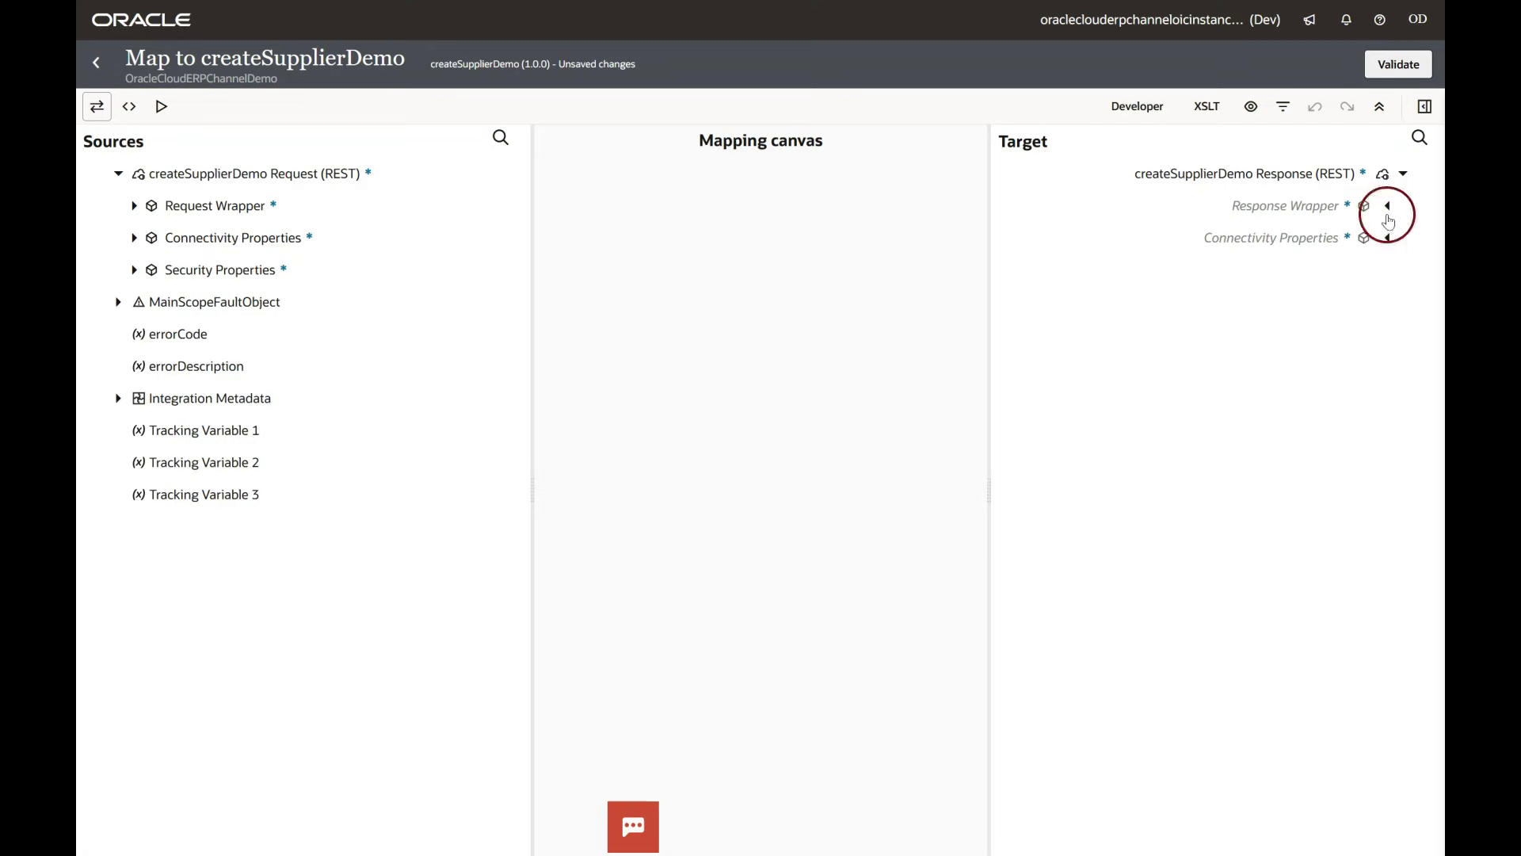
left_click(133, 206)
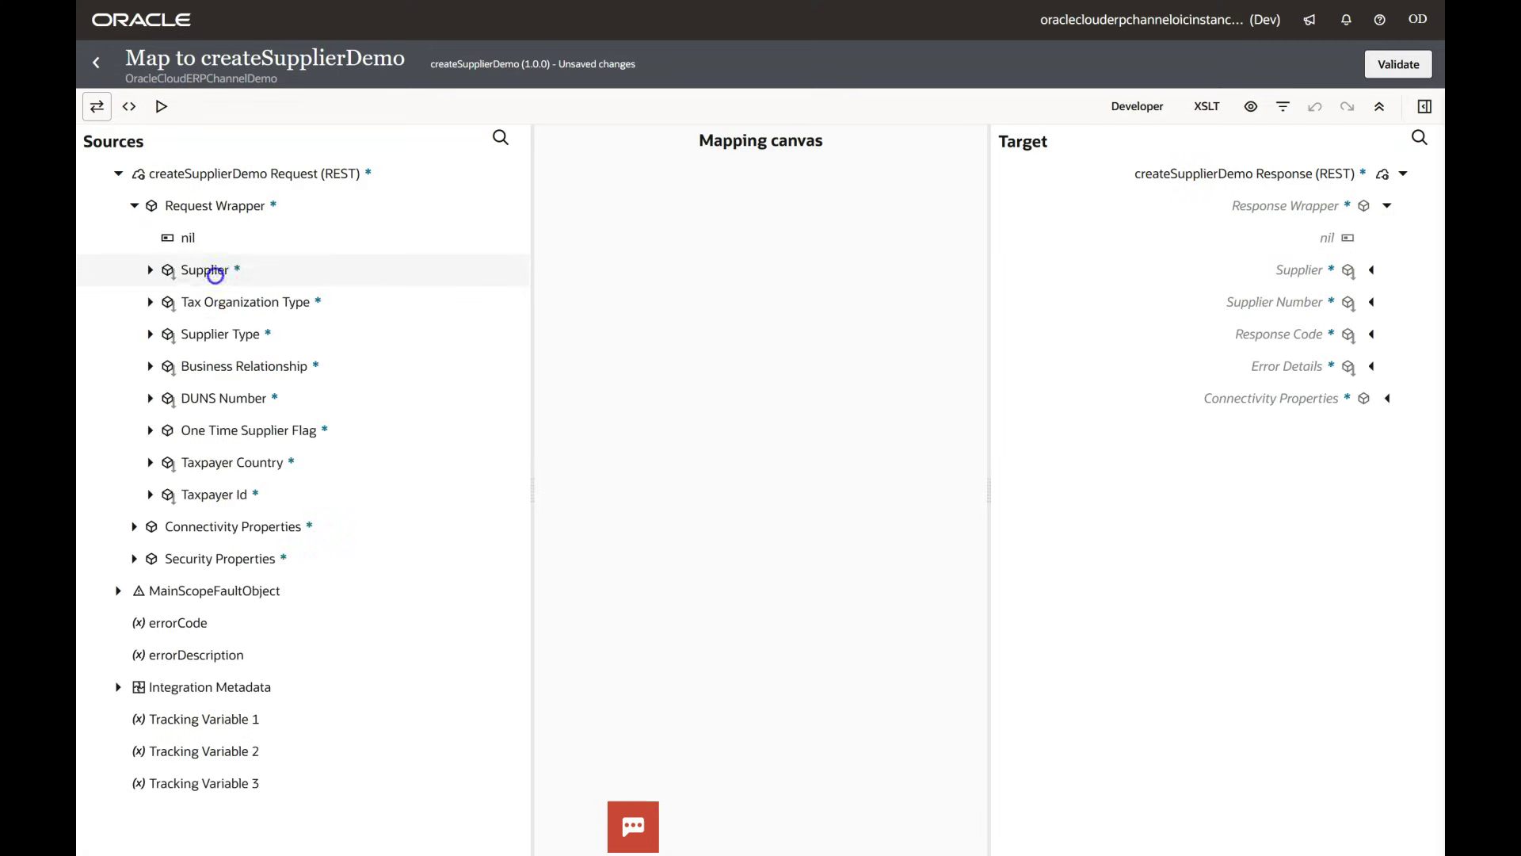
left_click_drag(217, 269, 1157, 269)
left_click_drag(178, 623, 1154, 342)
left_click_drag(178, 654, 1196, 374)
left_click(1402, 61)
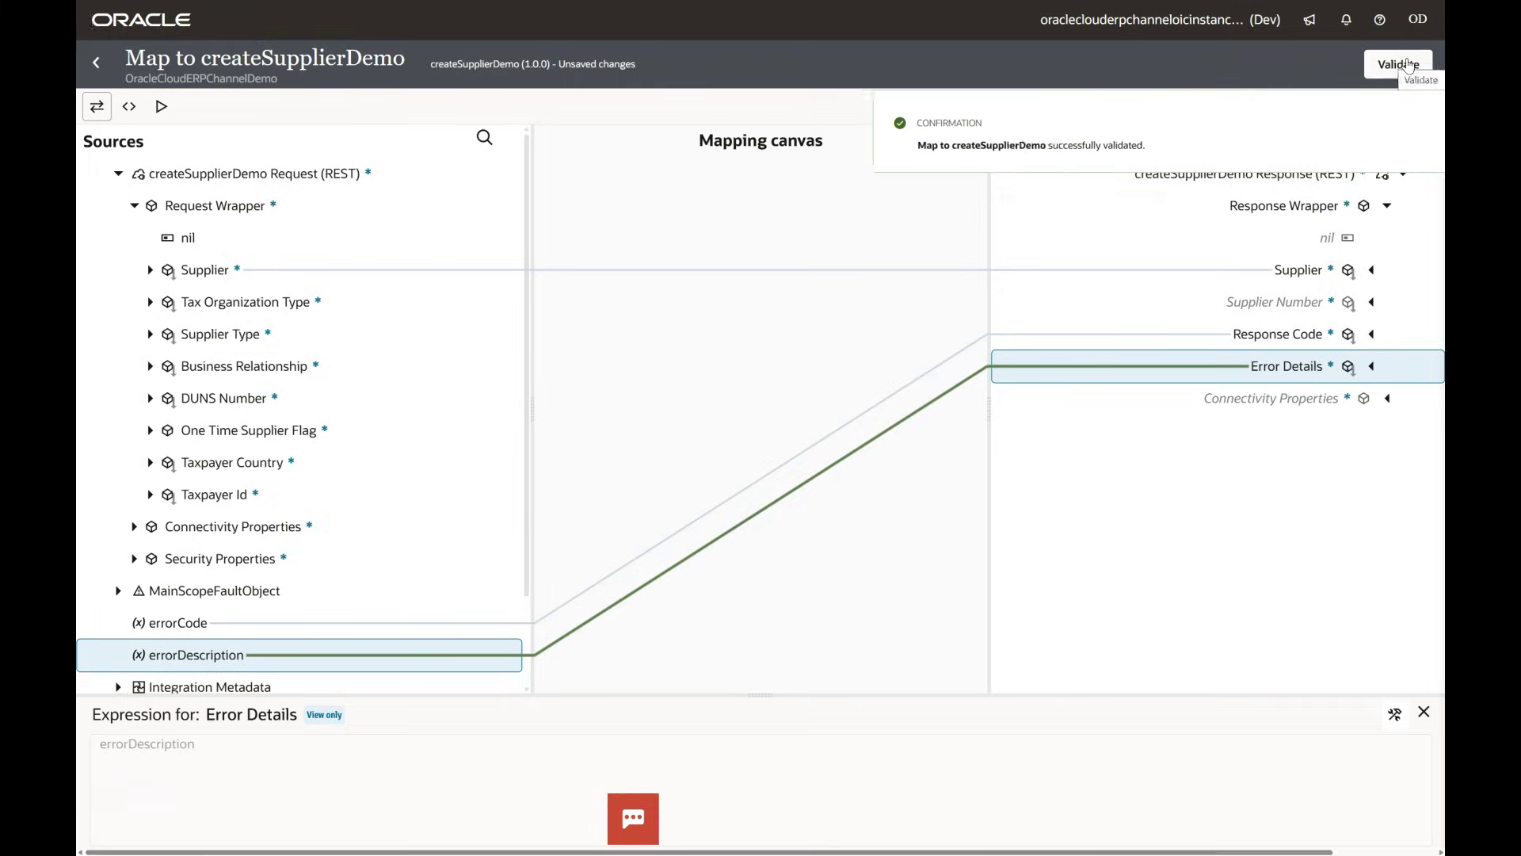
left_click(96, 61)
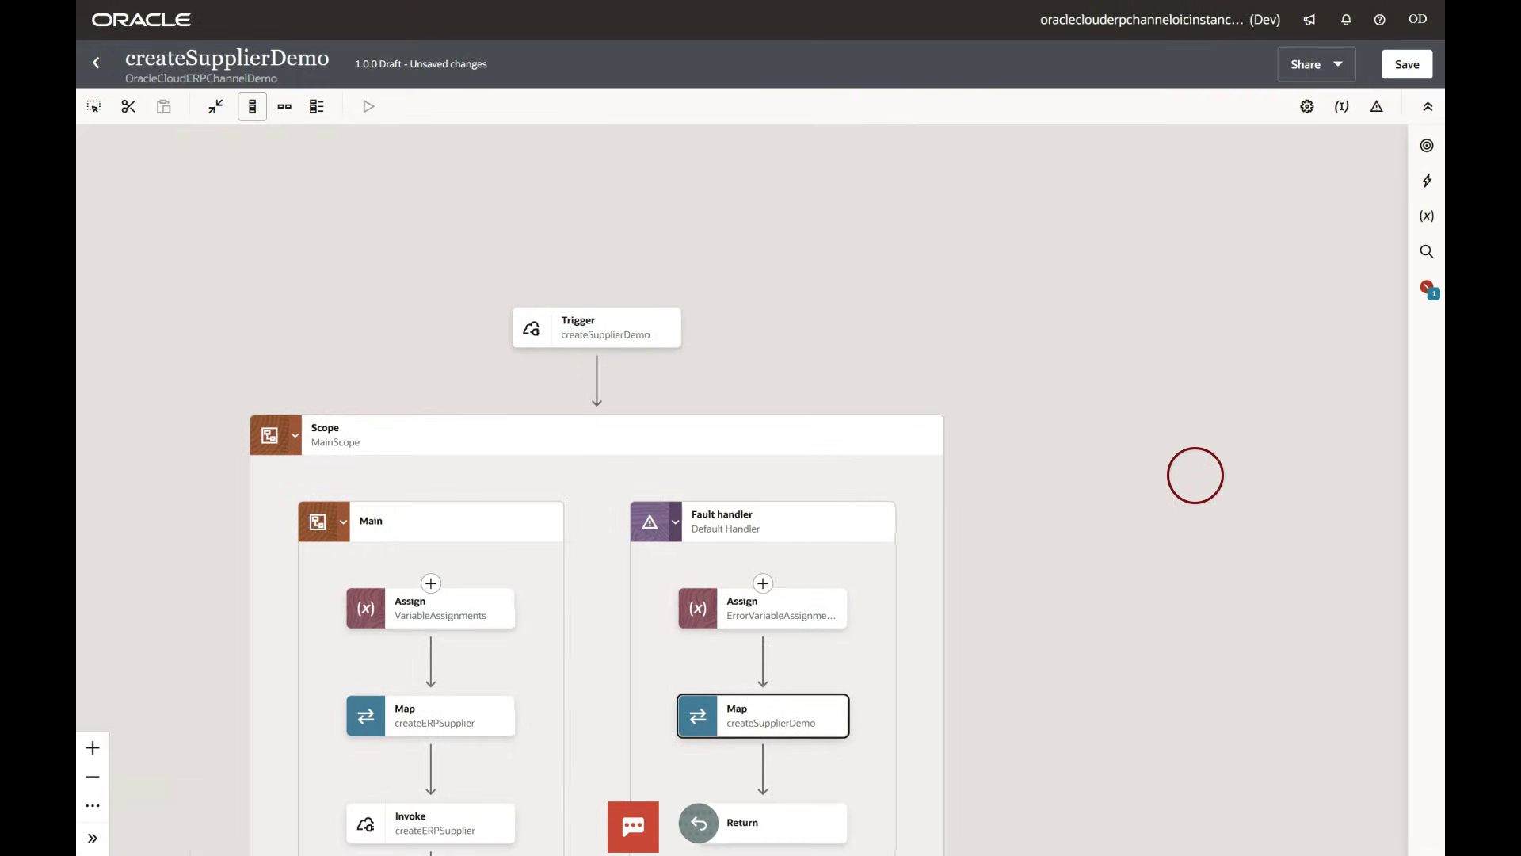
Close the integration and reopen createSupplierDemo for editing from the OracleCloudERPChannelDemo project
left_click(96, 62)
left_click(949, 501)
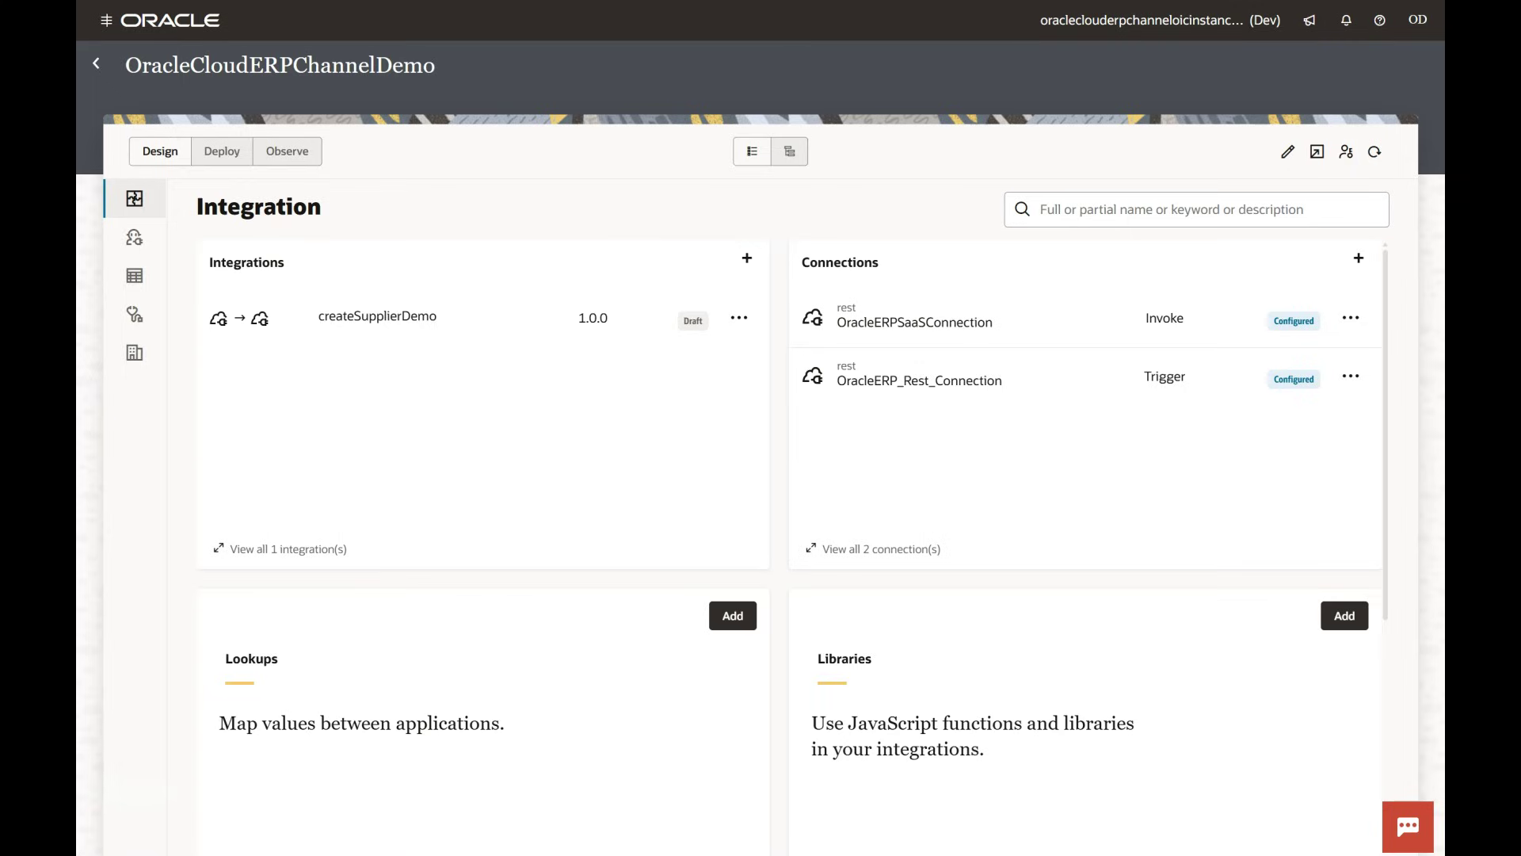
left_click(739, 317)
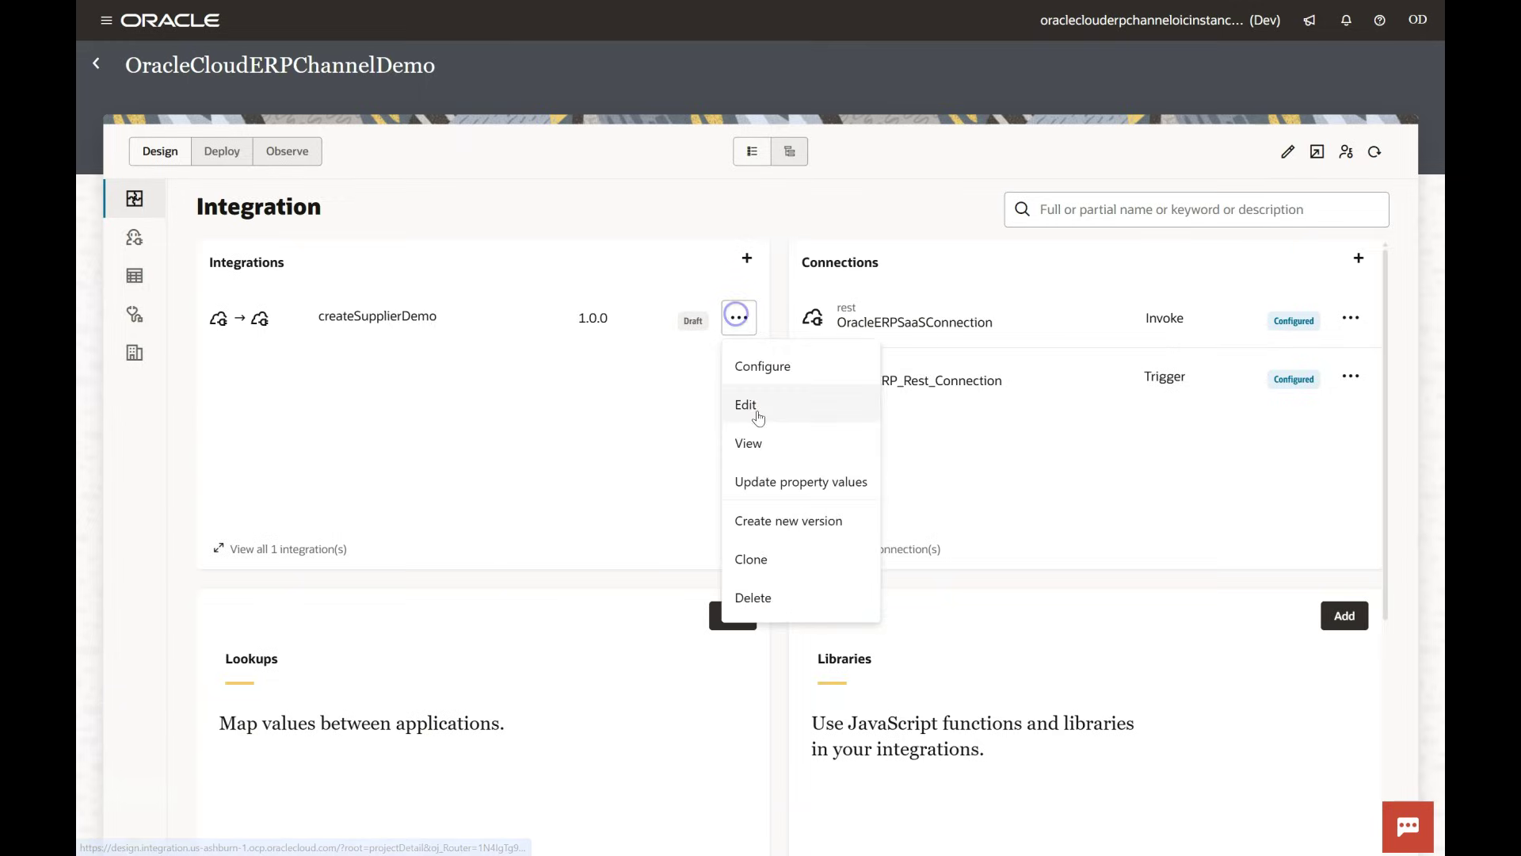
left_click(744, 398)
Assign Supplier from the request-wrapper as the primary business identifier and save the integration
left_click(1337, 125)
left_click(730, 257)
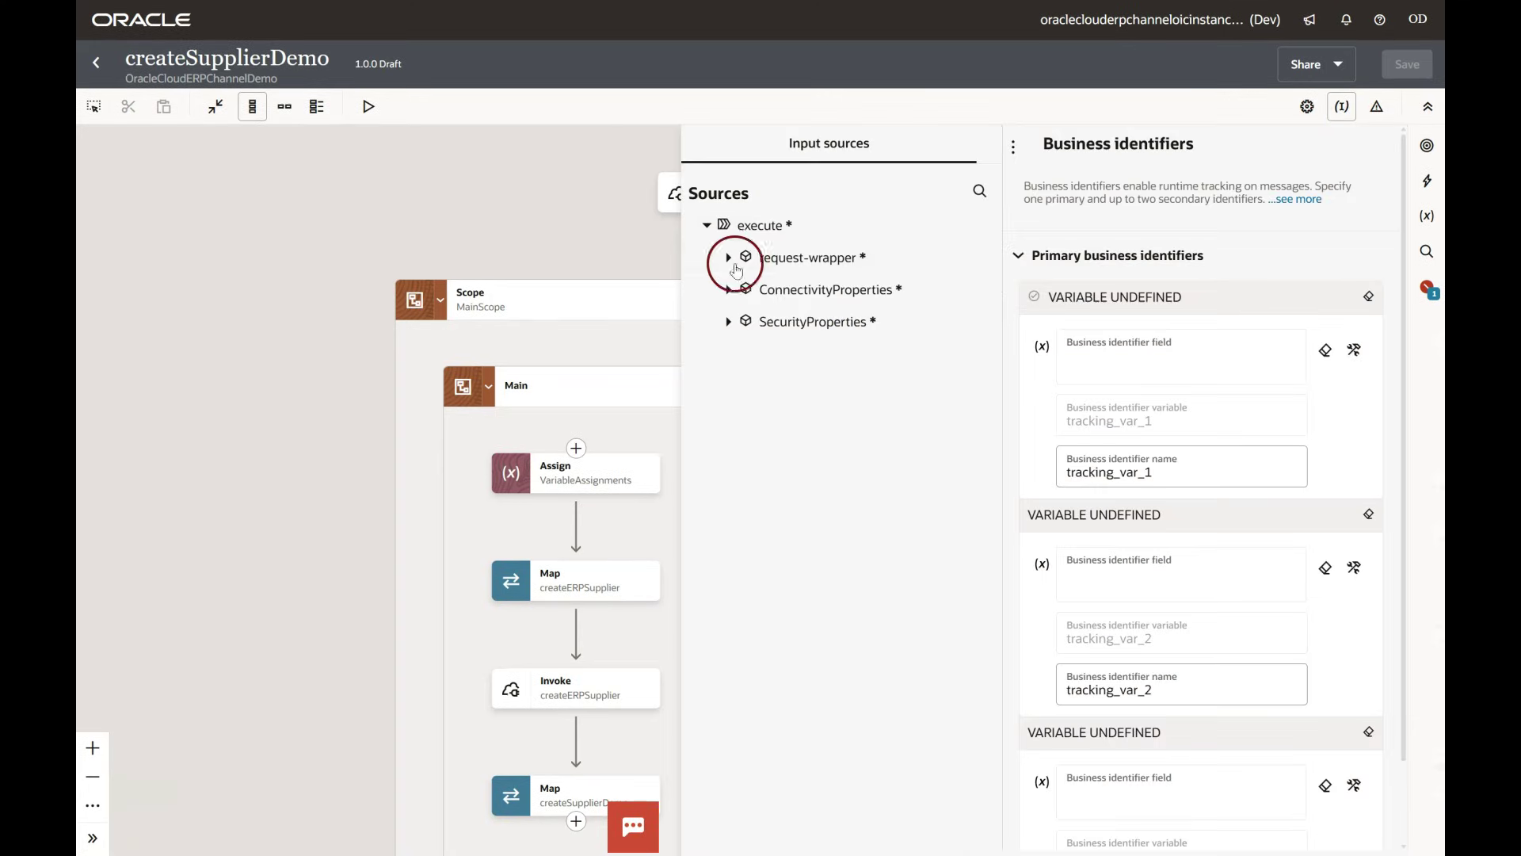
left_click(785, 322)
left_click_drag(786, 323, 1110, 360)
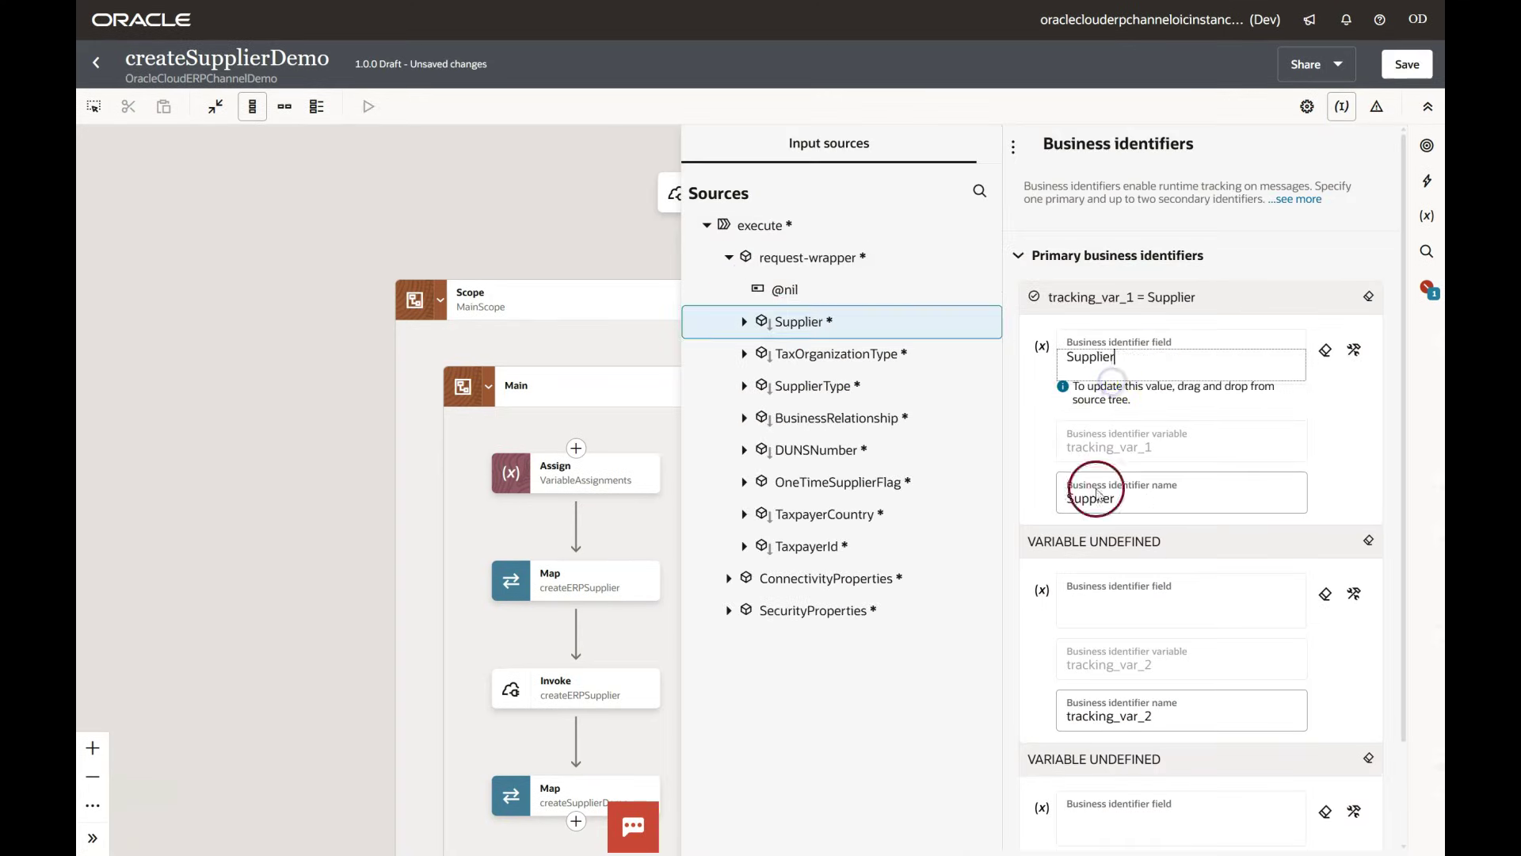
left_click(1404, 65)
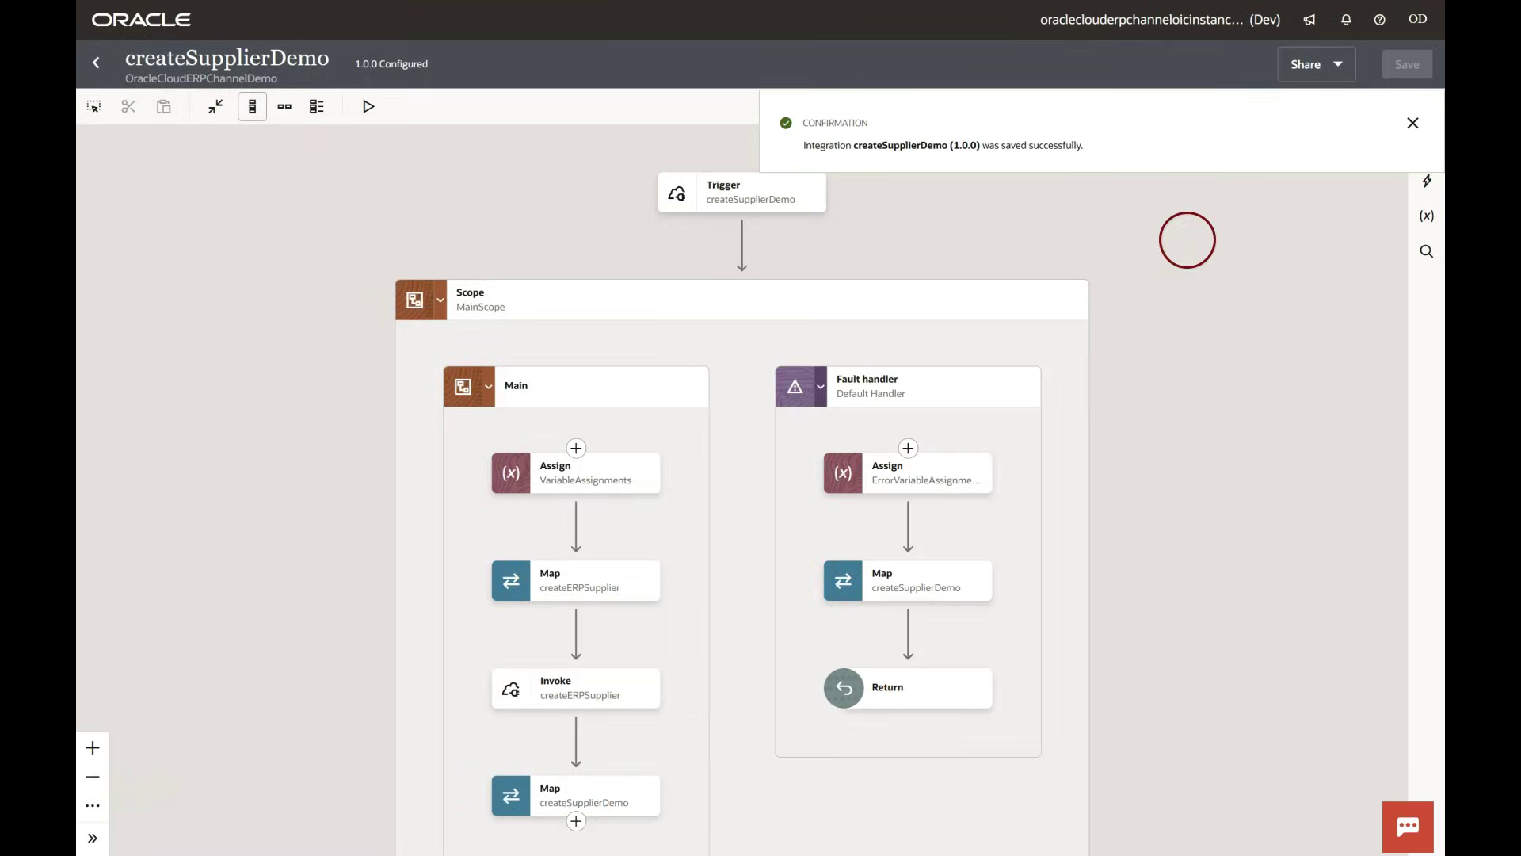
Return to the project, activate createSupplierDemo with the Debug tracing level and refresh its activation status
left_click(95, 67)
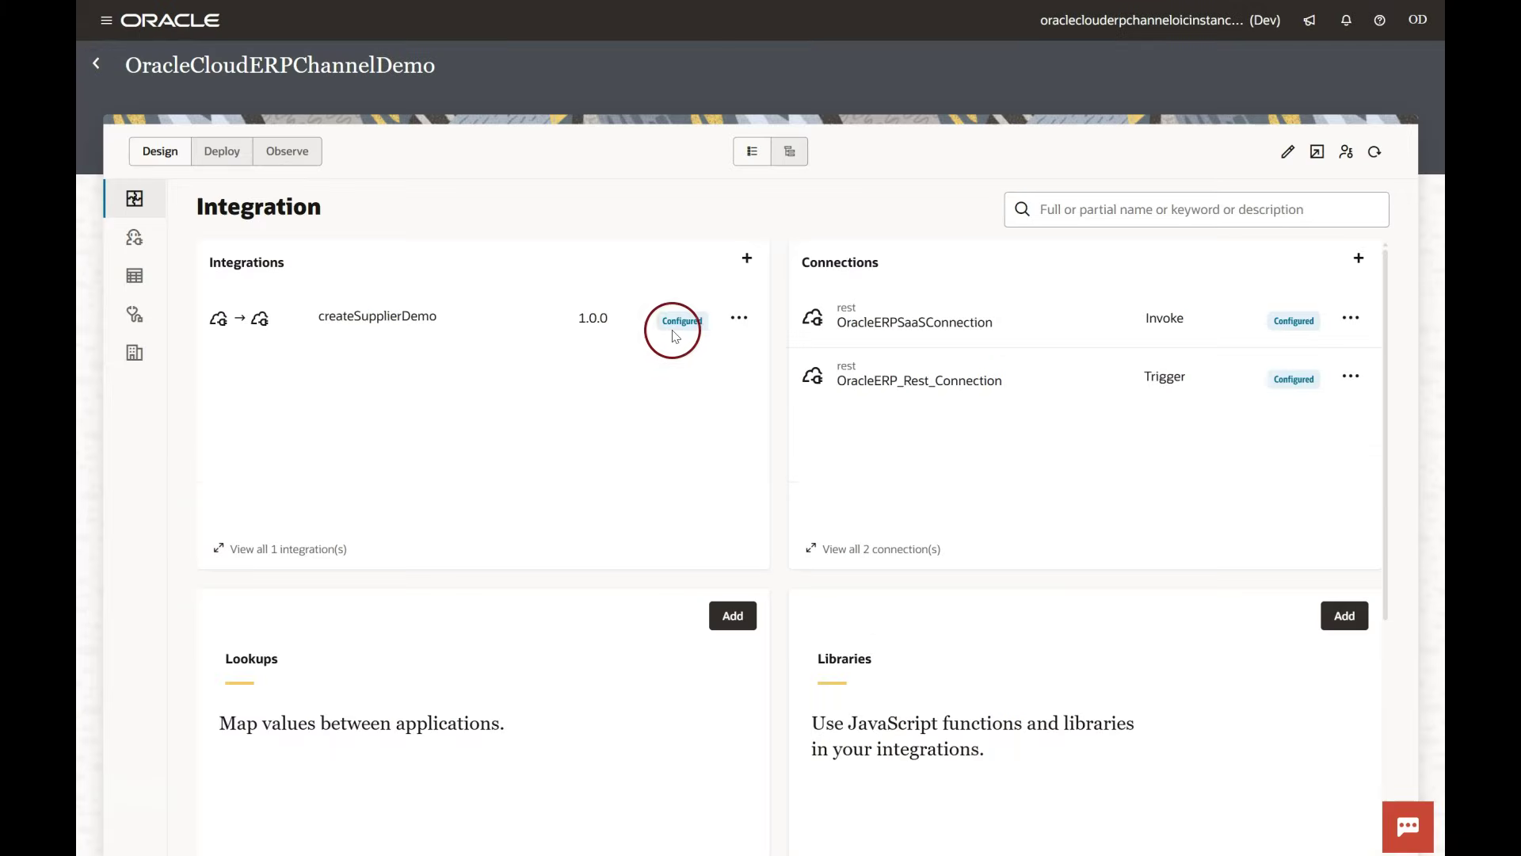
left_click(738, 319)
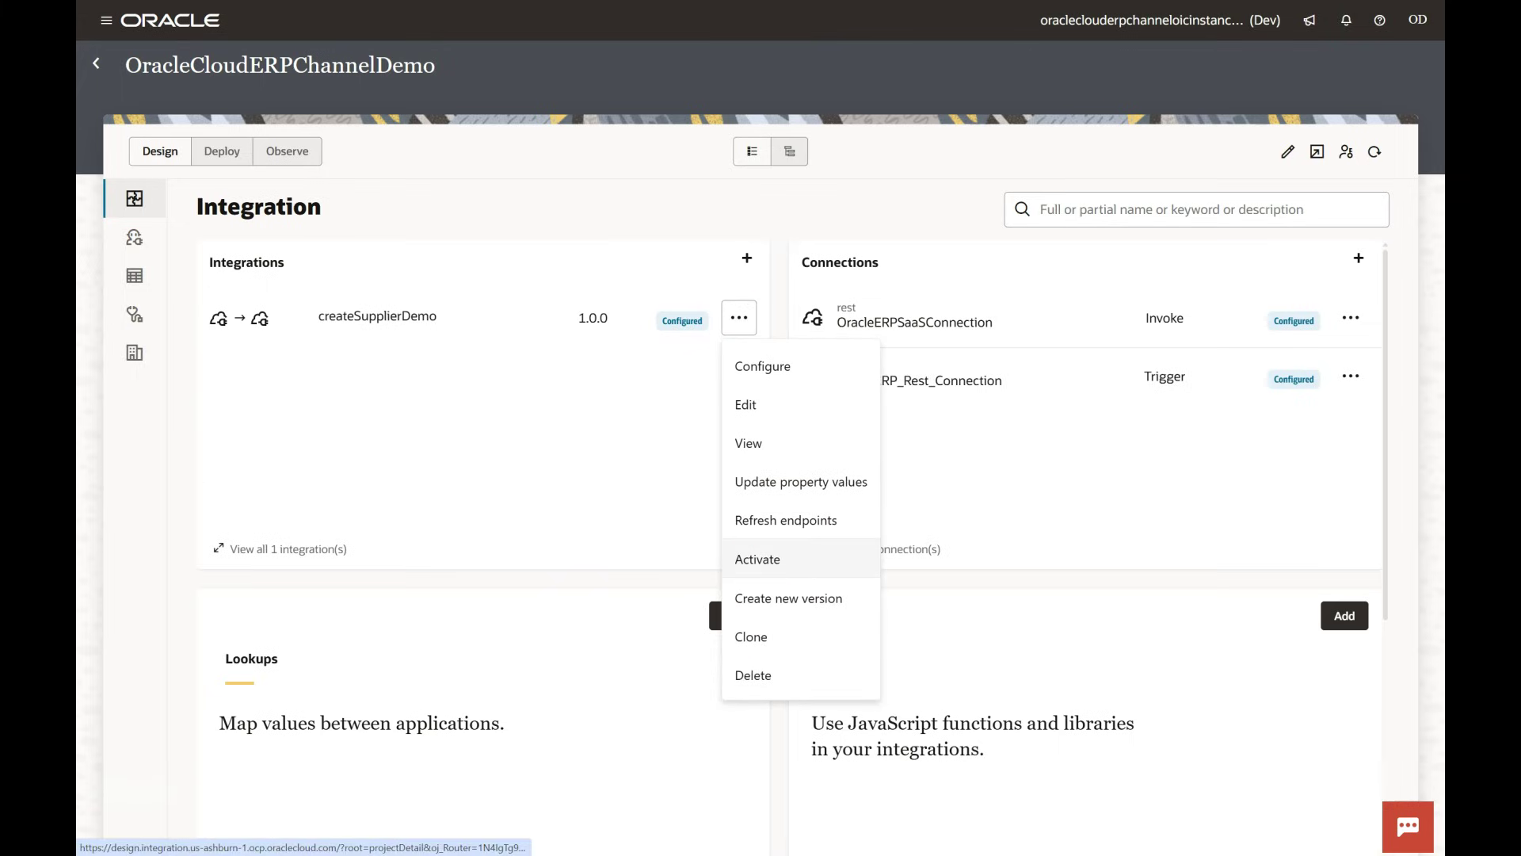
left_click(774, 560)
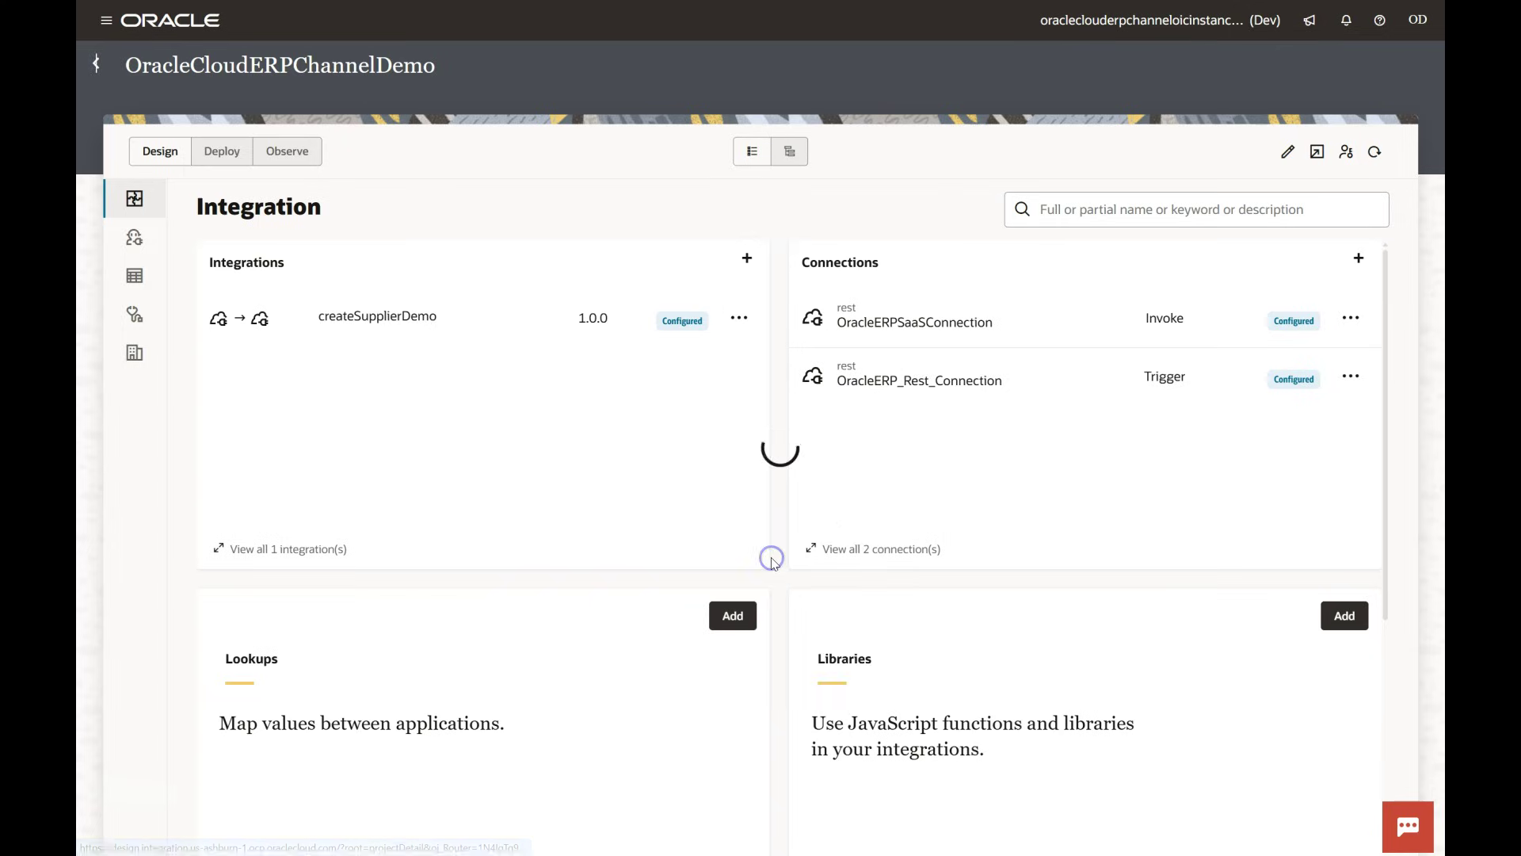
left_click(1088, 234)
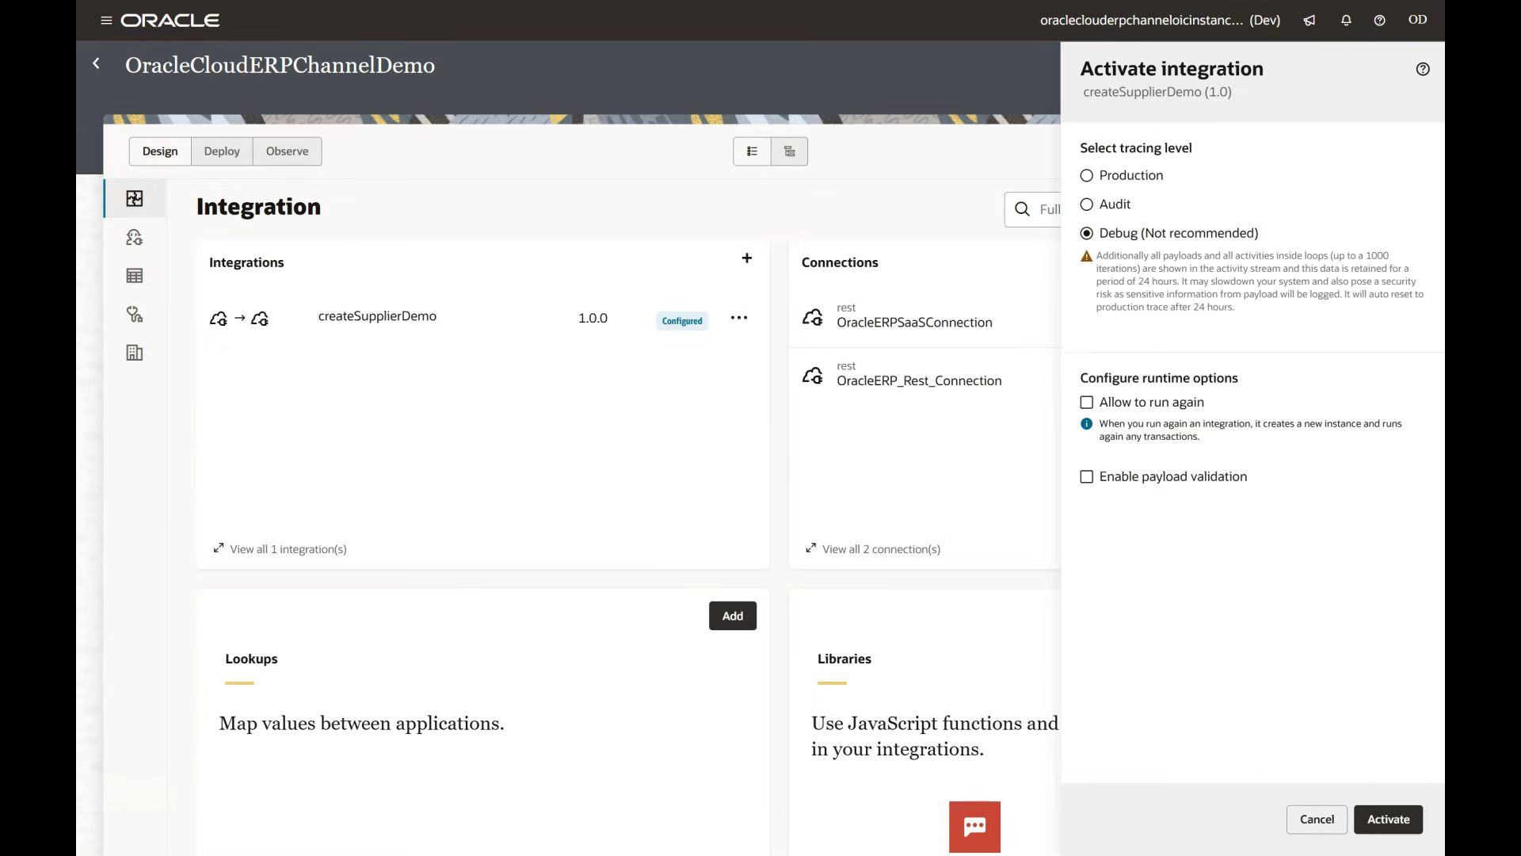
left_click(1387, 820)
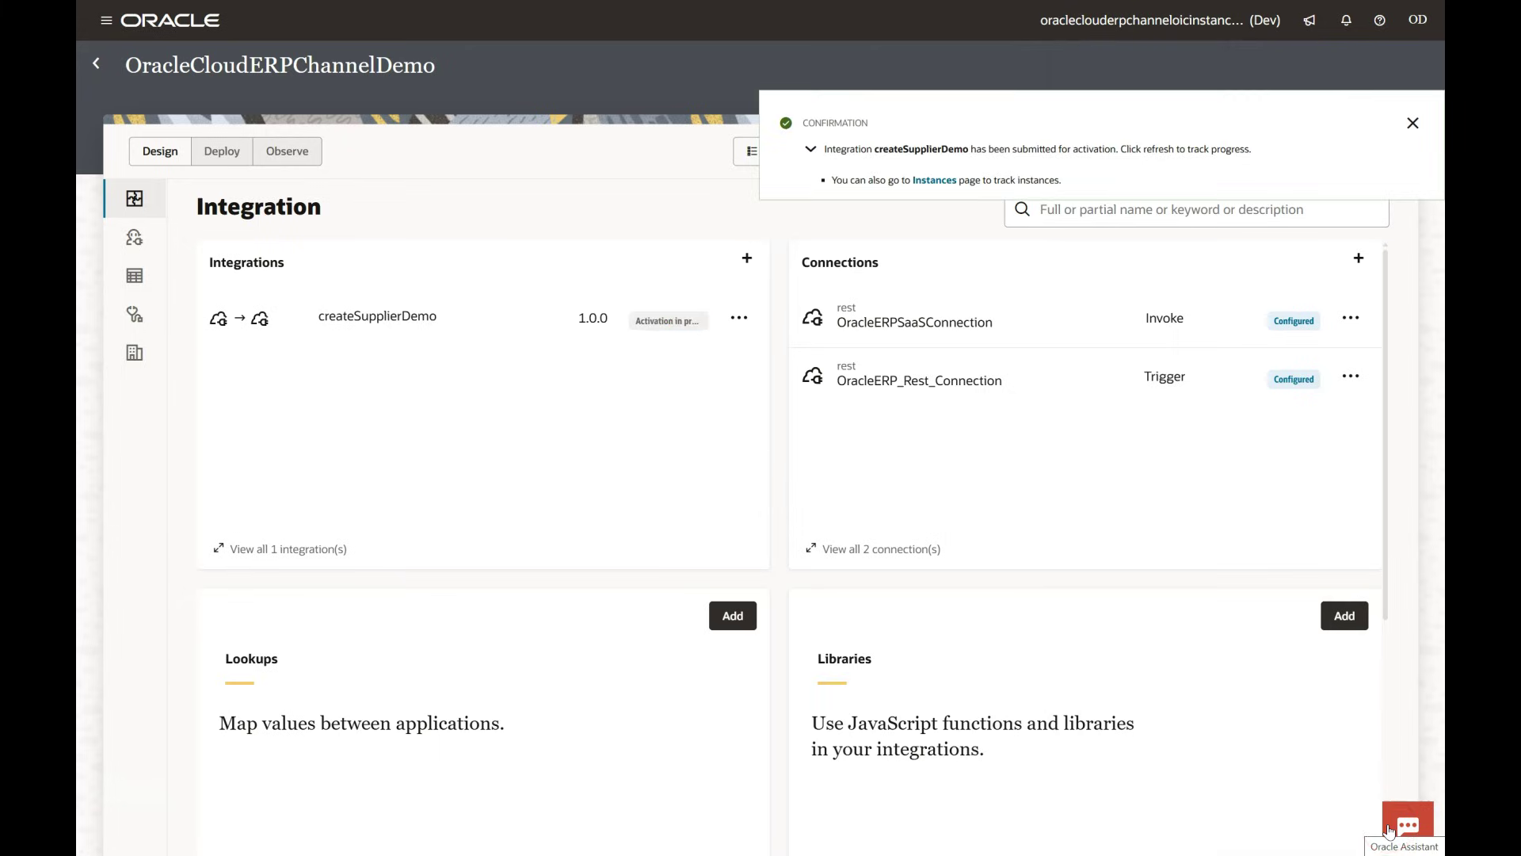
left_click(1411, 124)
left_click(1374, 151)
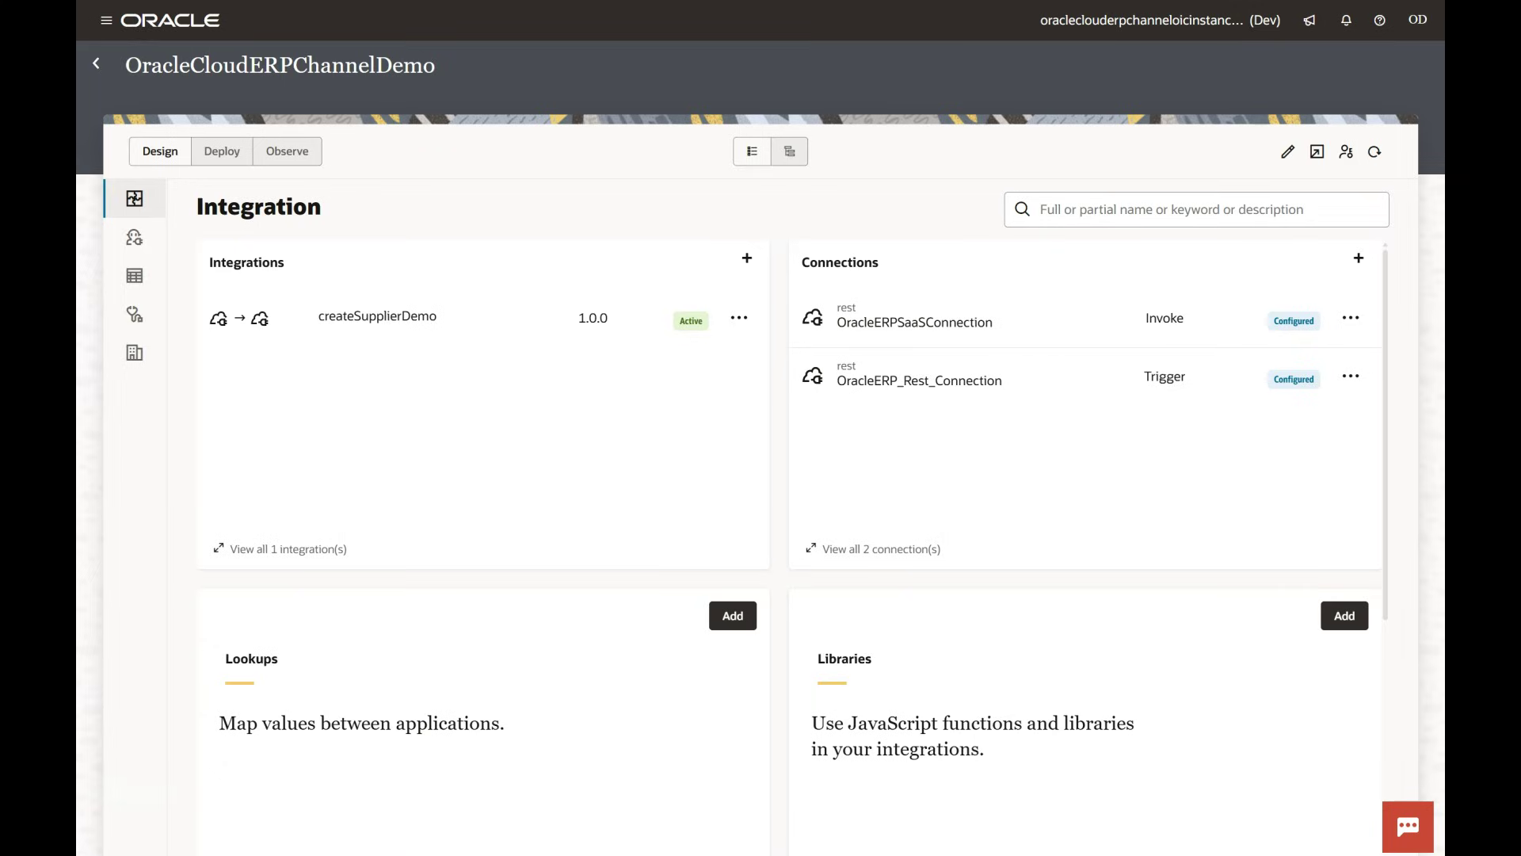
Open createSupplierDemo's run page and copy the full endpoint URL from its cURL request
left_click(739, 318)
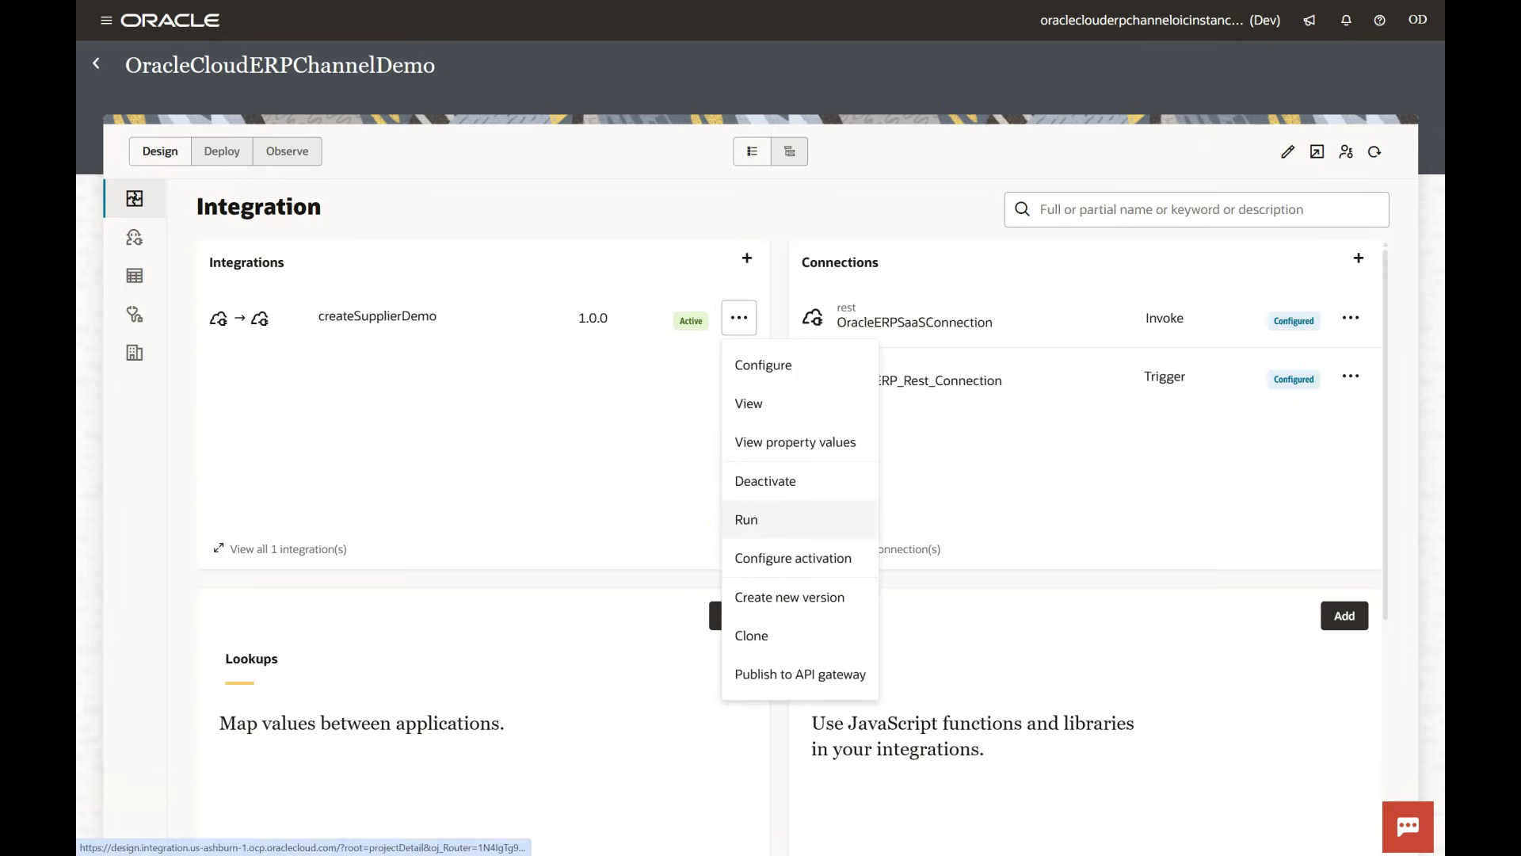
left_click(740, 520)
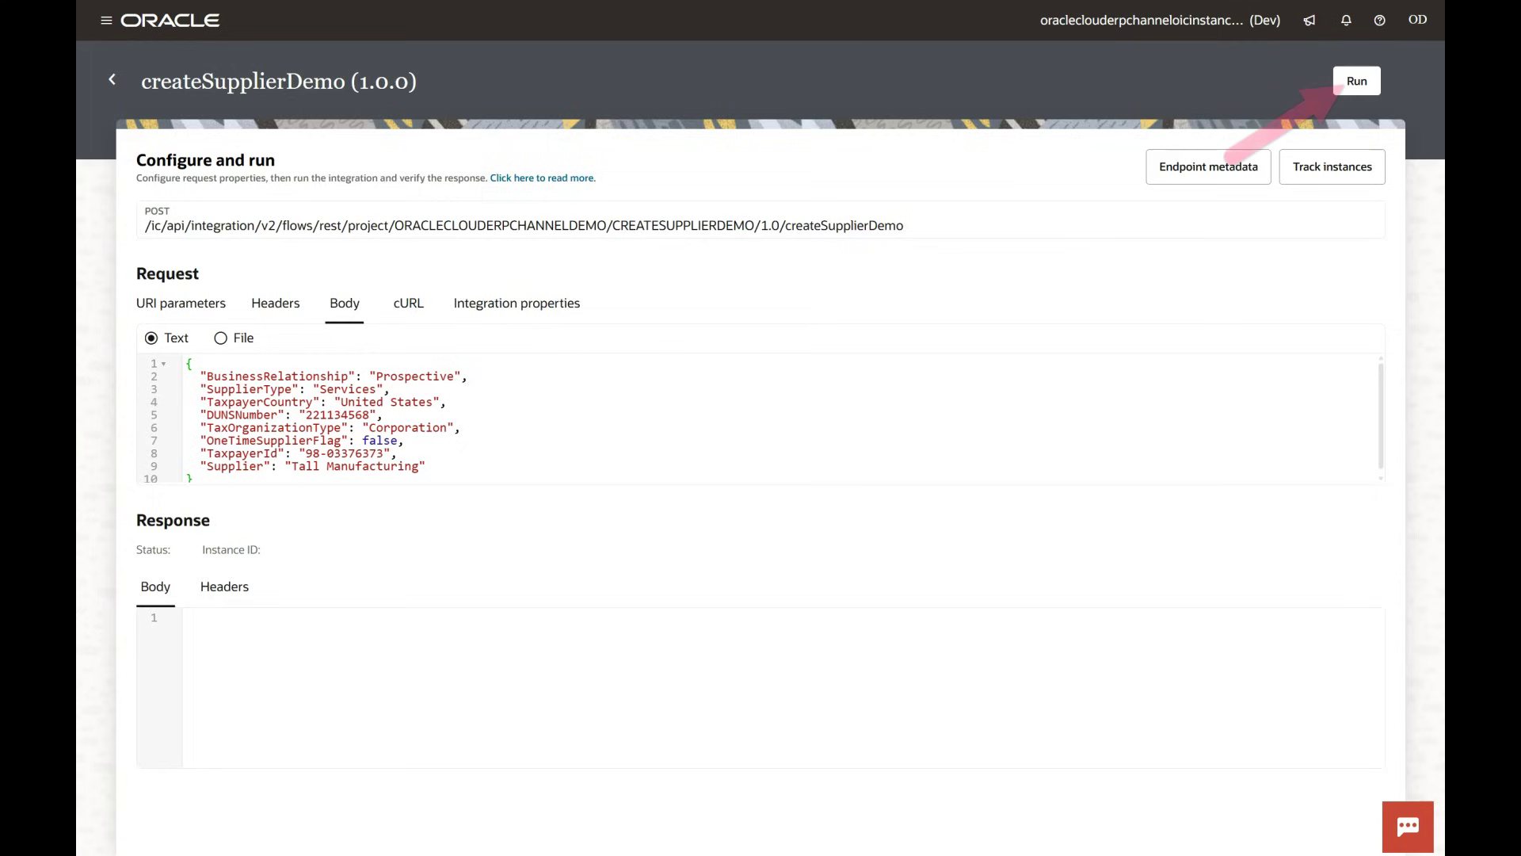
left_click(1354, 81)
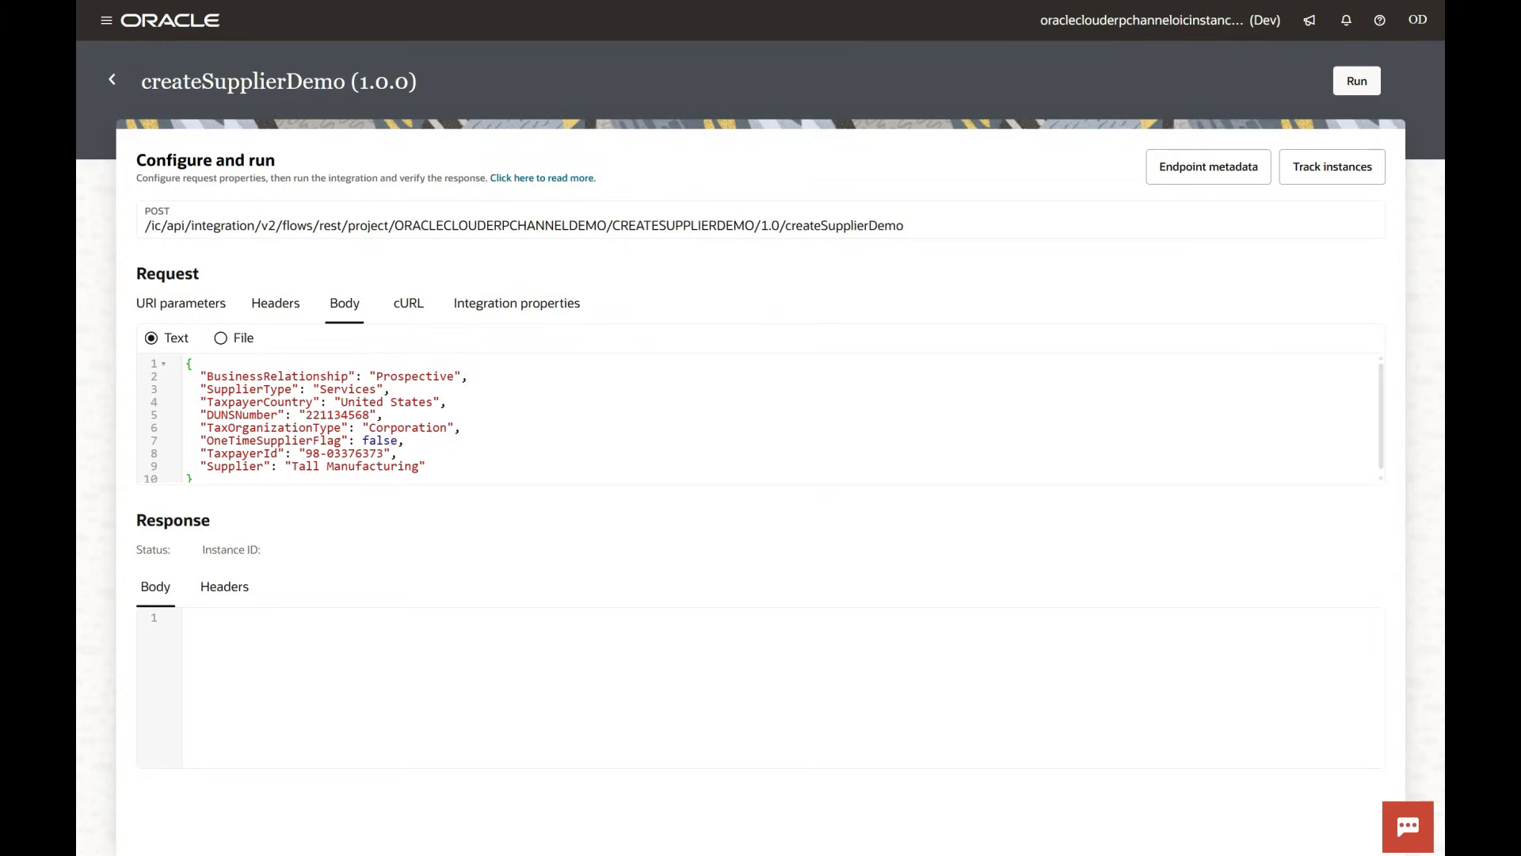
left_click(410, 305)
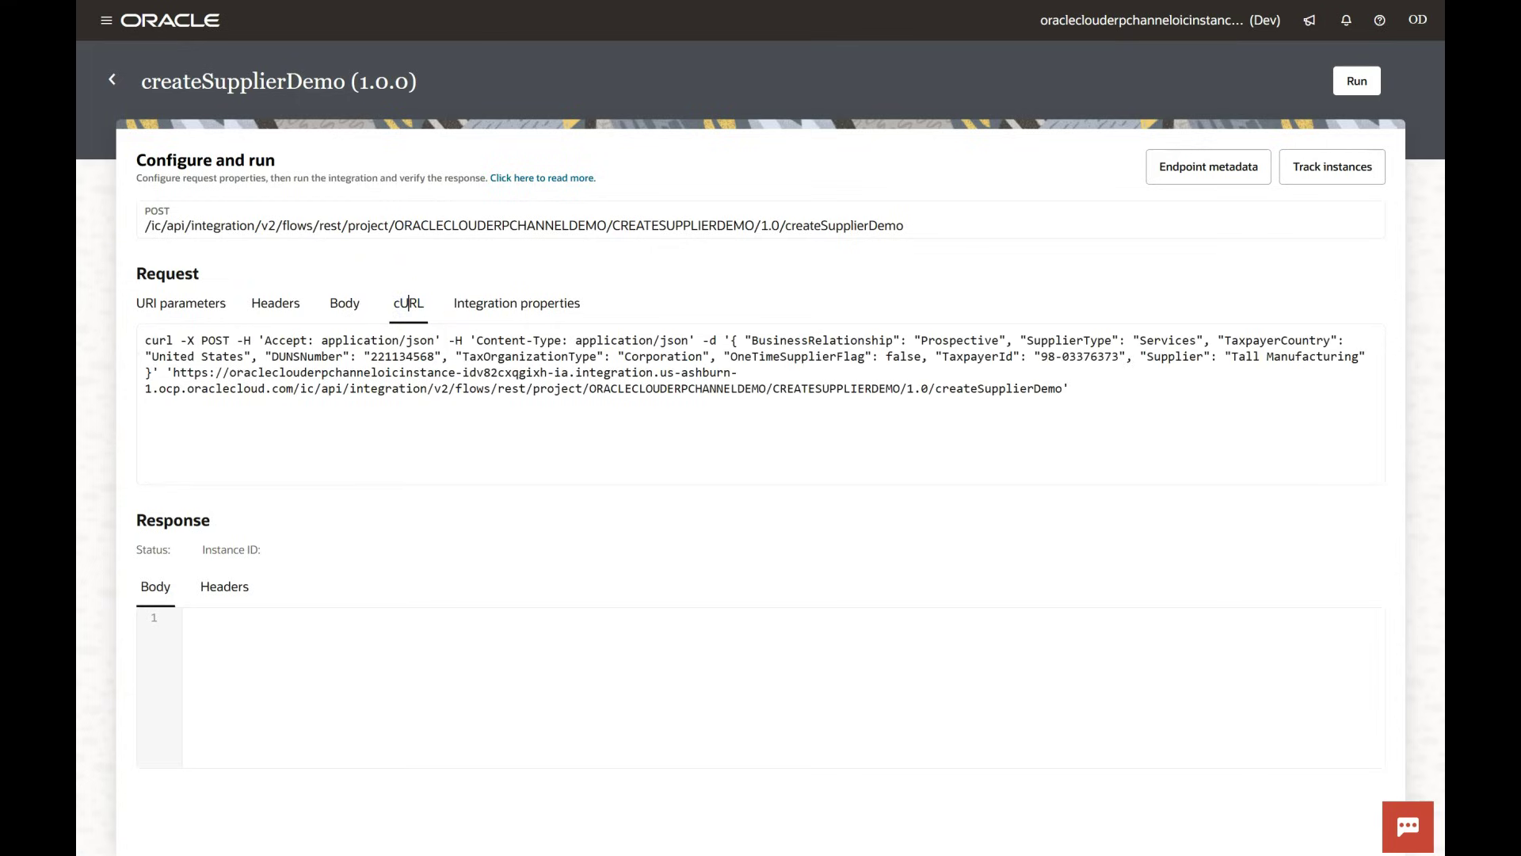
left_click(173, 373)
left_click_drag(173, 373, 1063, 390)
right_click(616, 368)
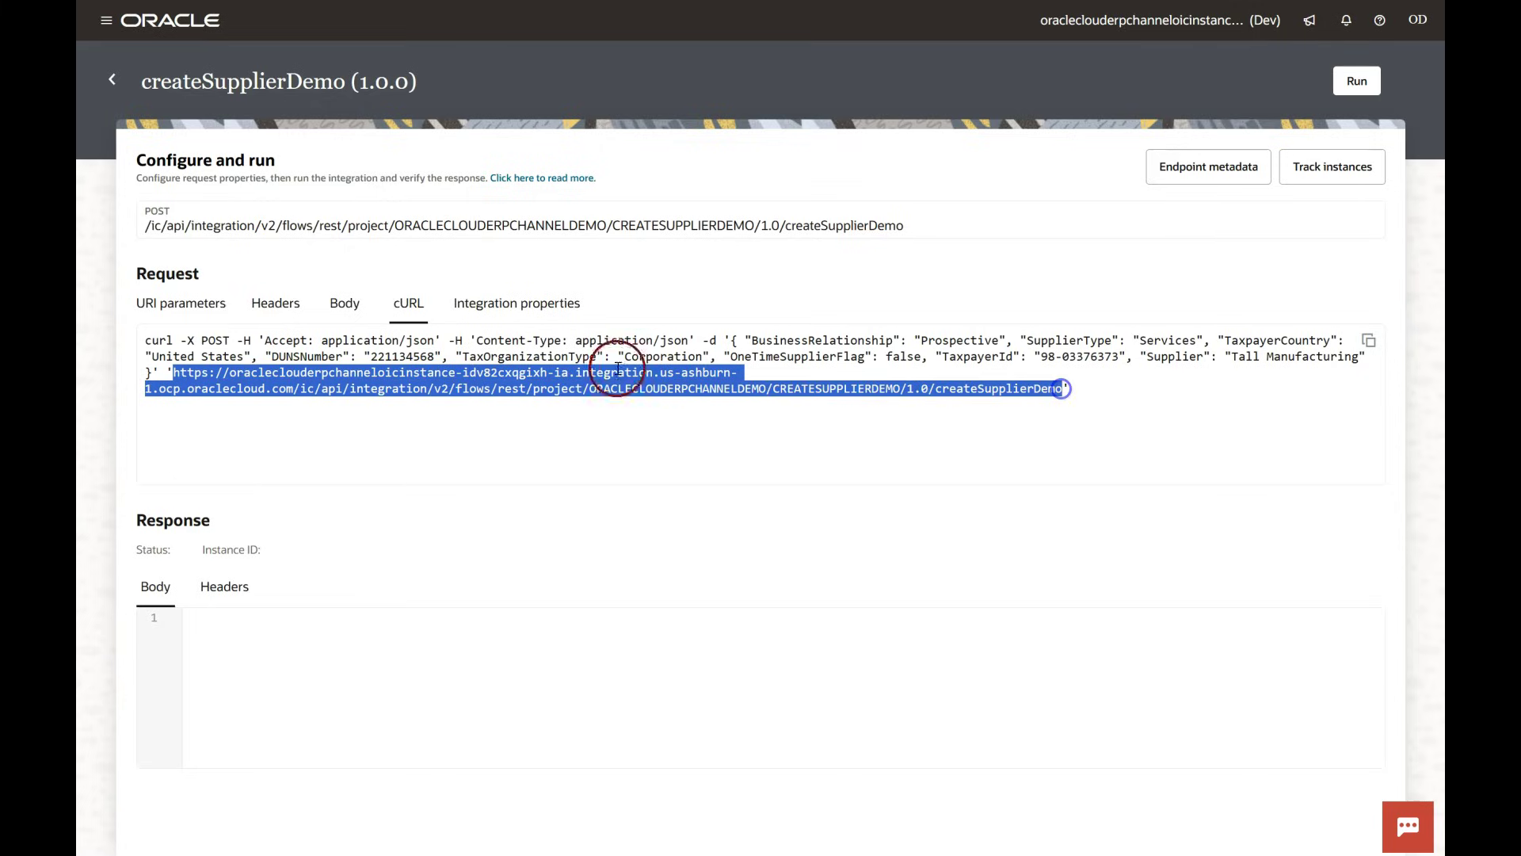
left_click(633, 374)
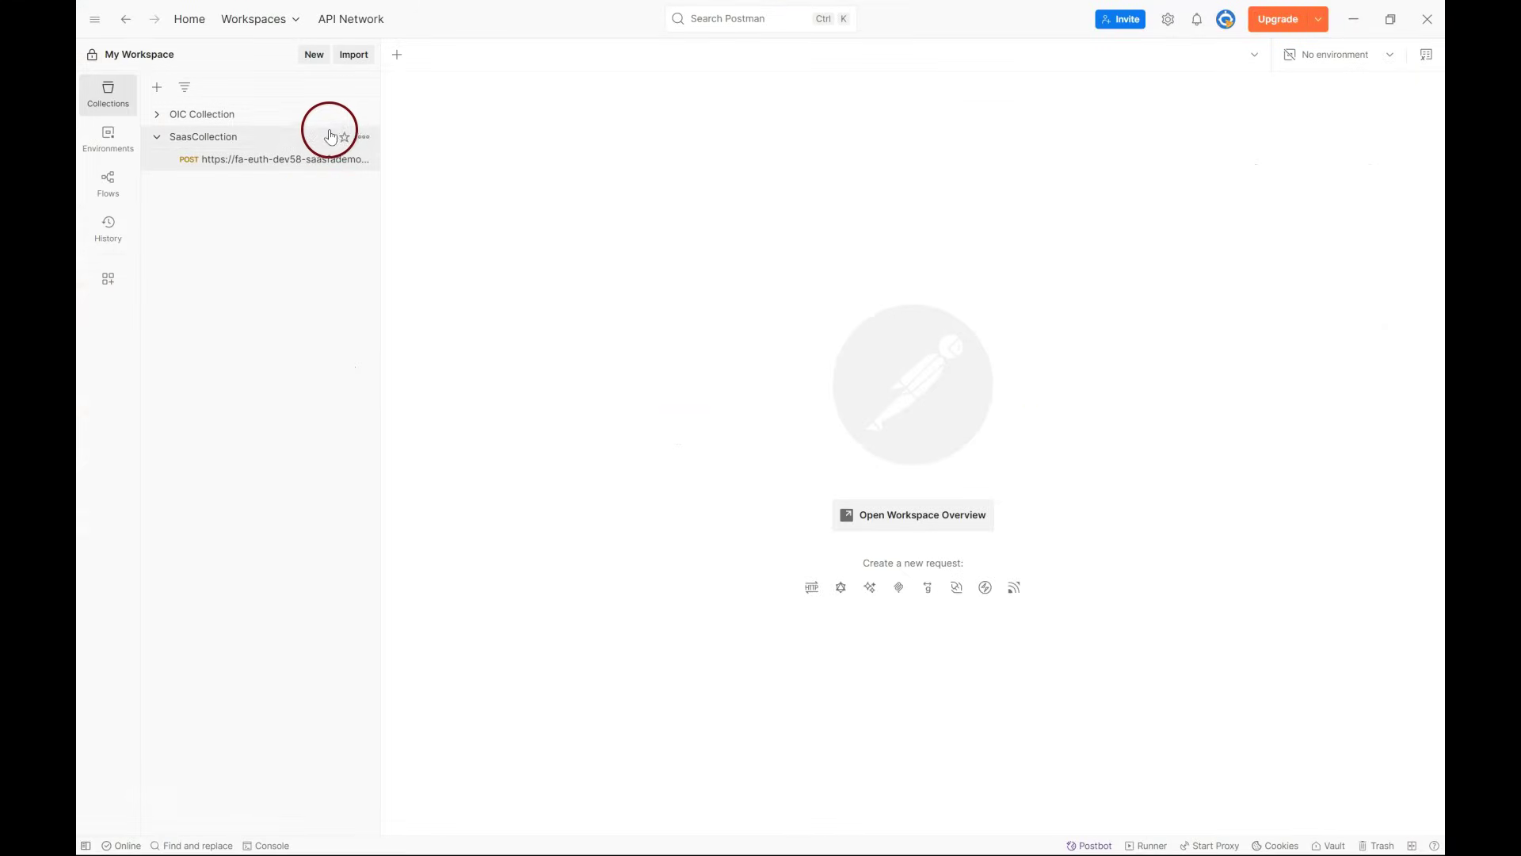
Add a new request to OIC Collection, set its method to POST and paste the createSupplierDemo endpoint URL
left_click(364, 114)
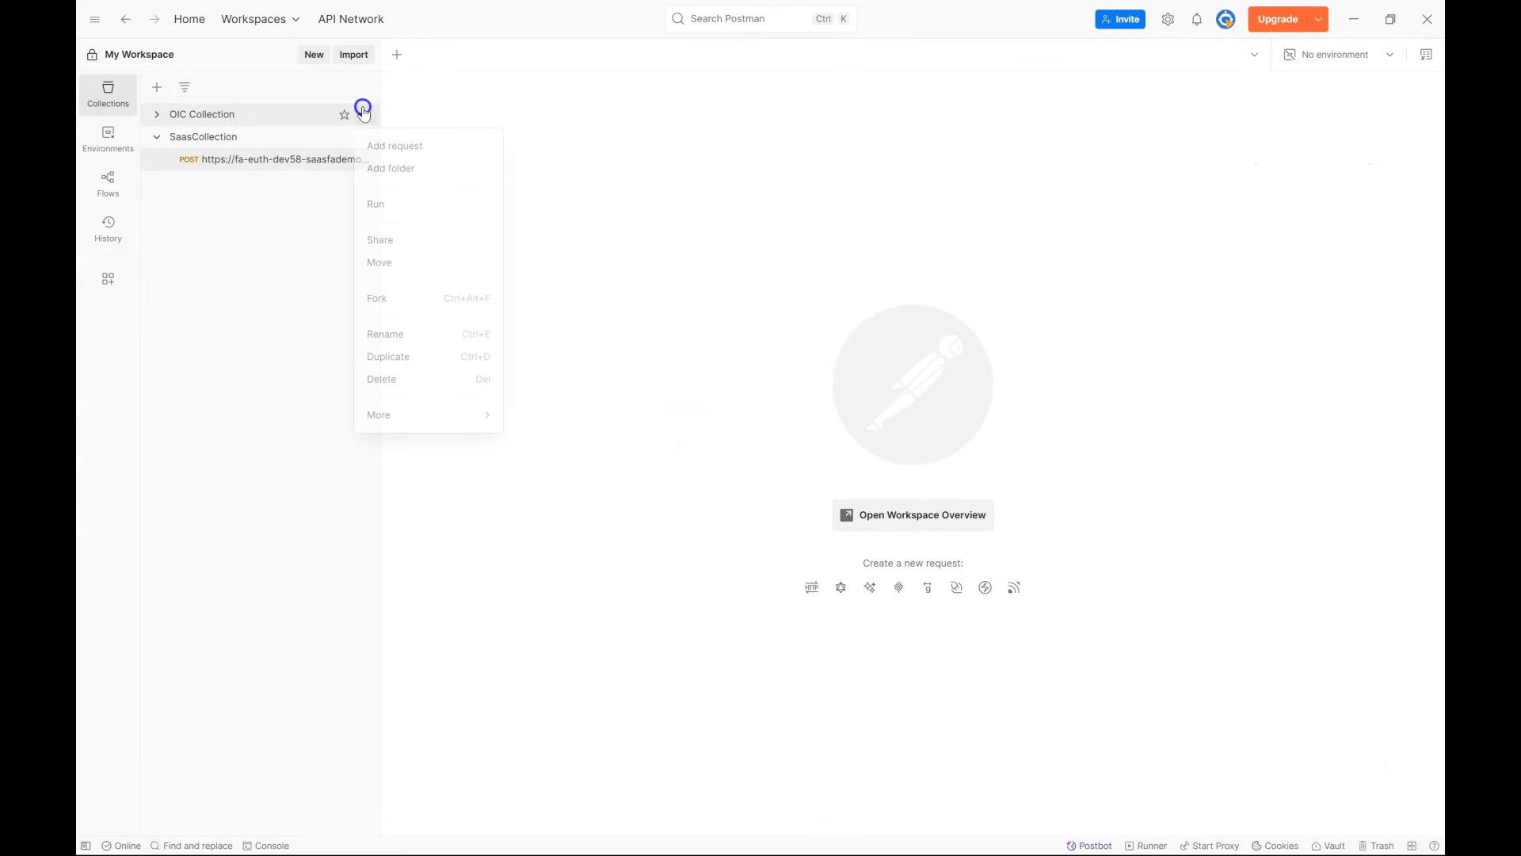
left_click(400, 146)
left_click(429, 134)
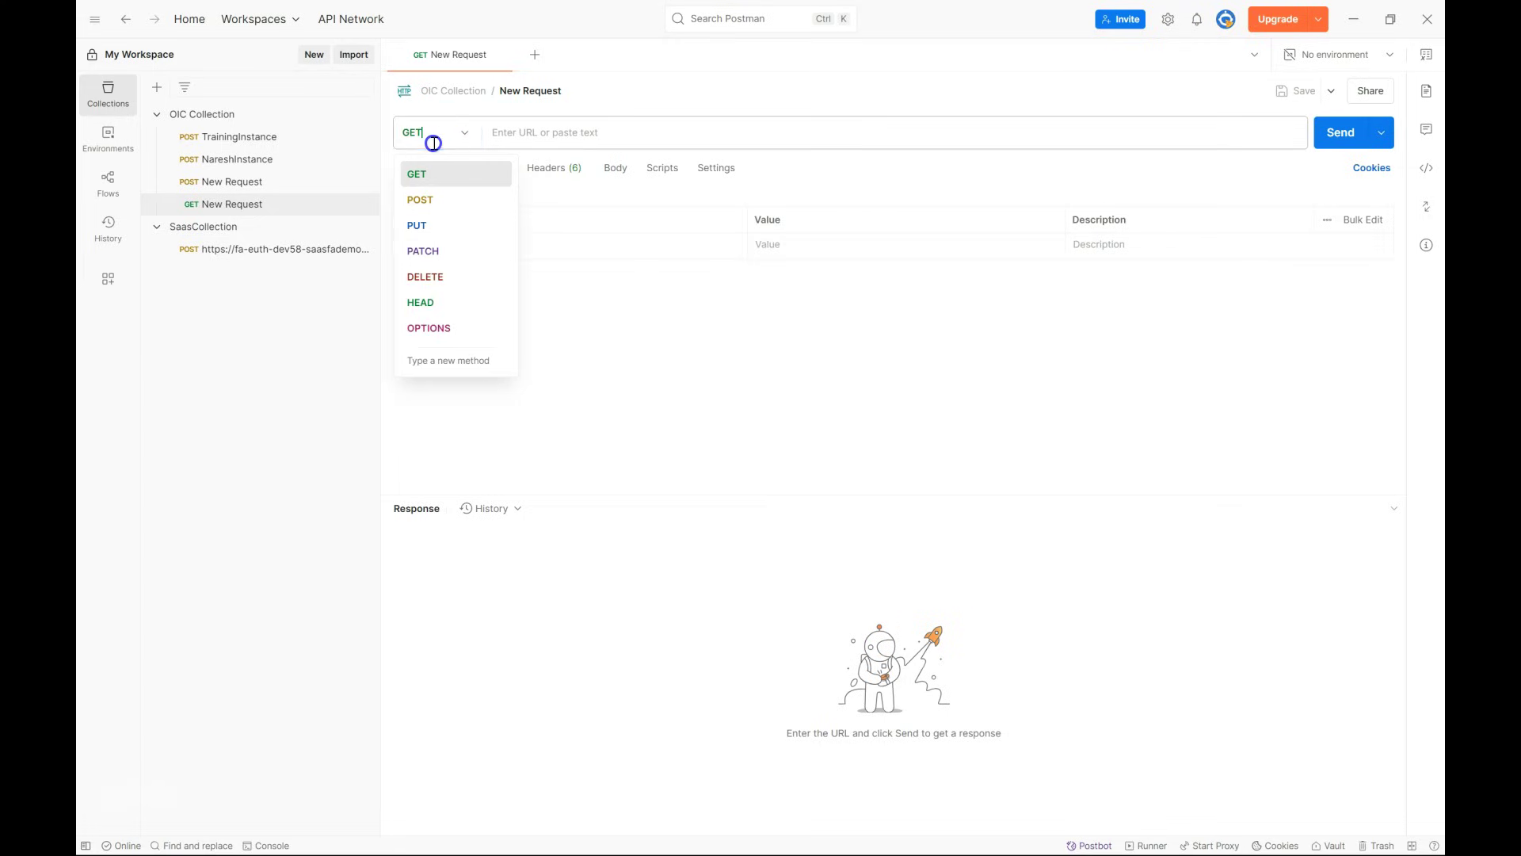
left_click(431, 204)
left_click(560, 131)
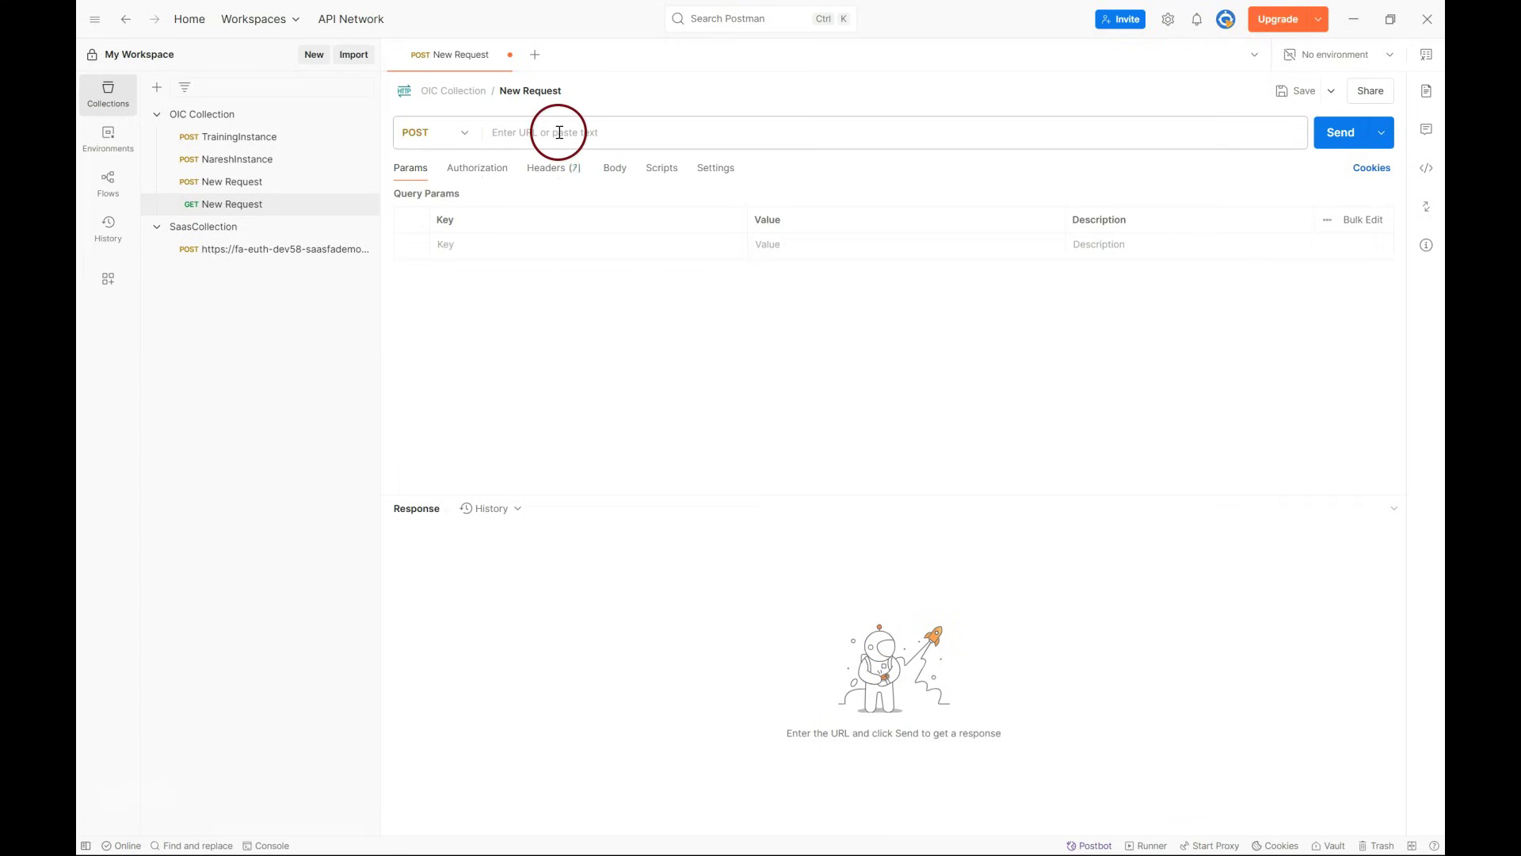
key("ctrl+v")
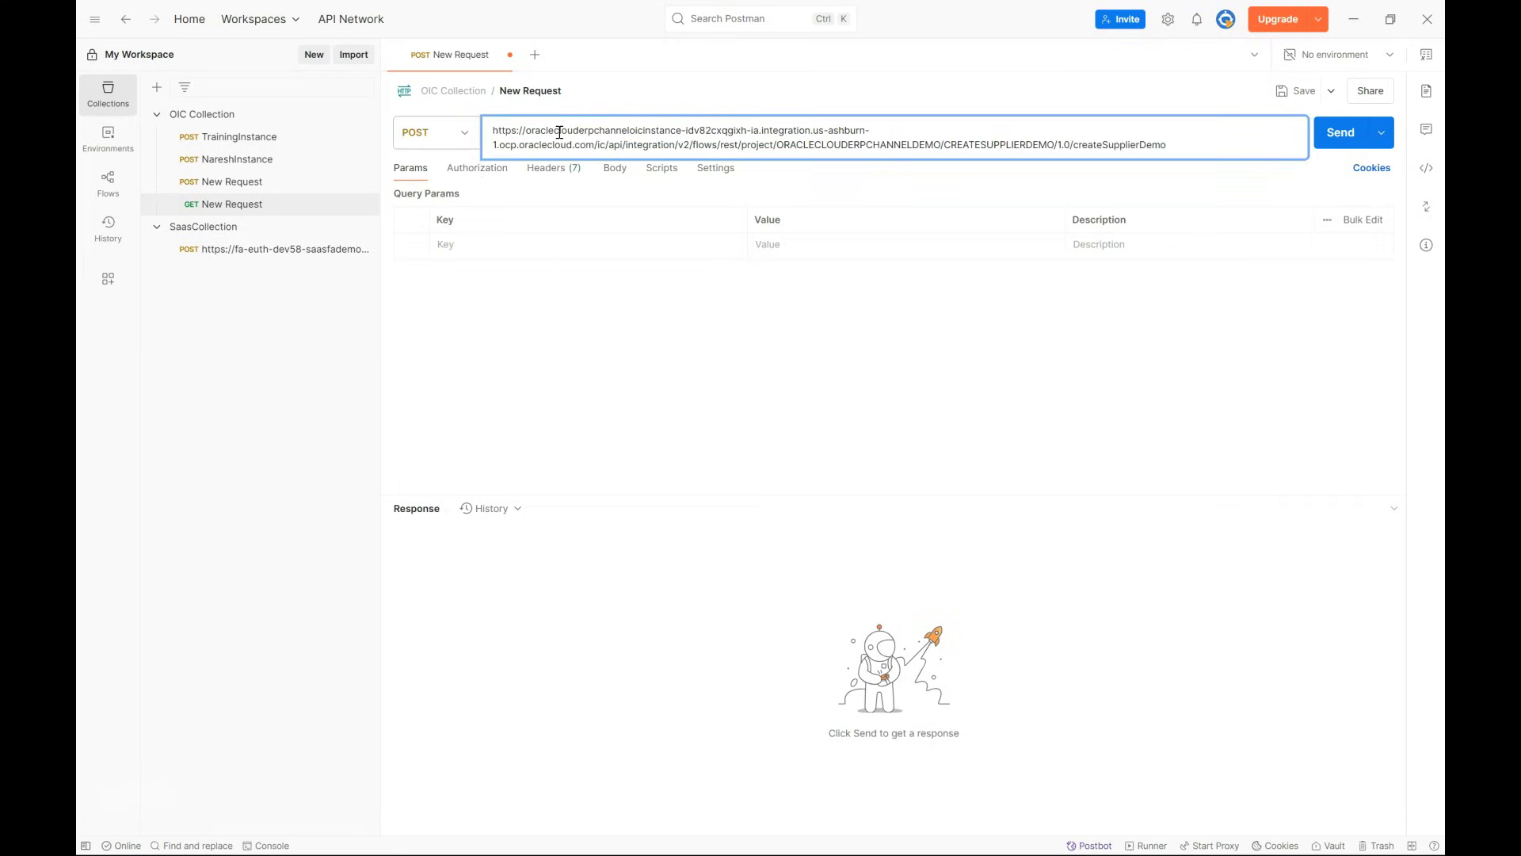
Set the request's authorization type to Basic Auth and enter the service account's username and password
left_click(591, 317)
left_click(615, 168)
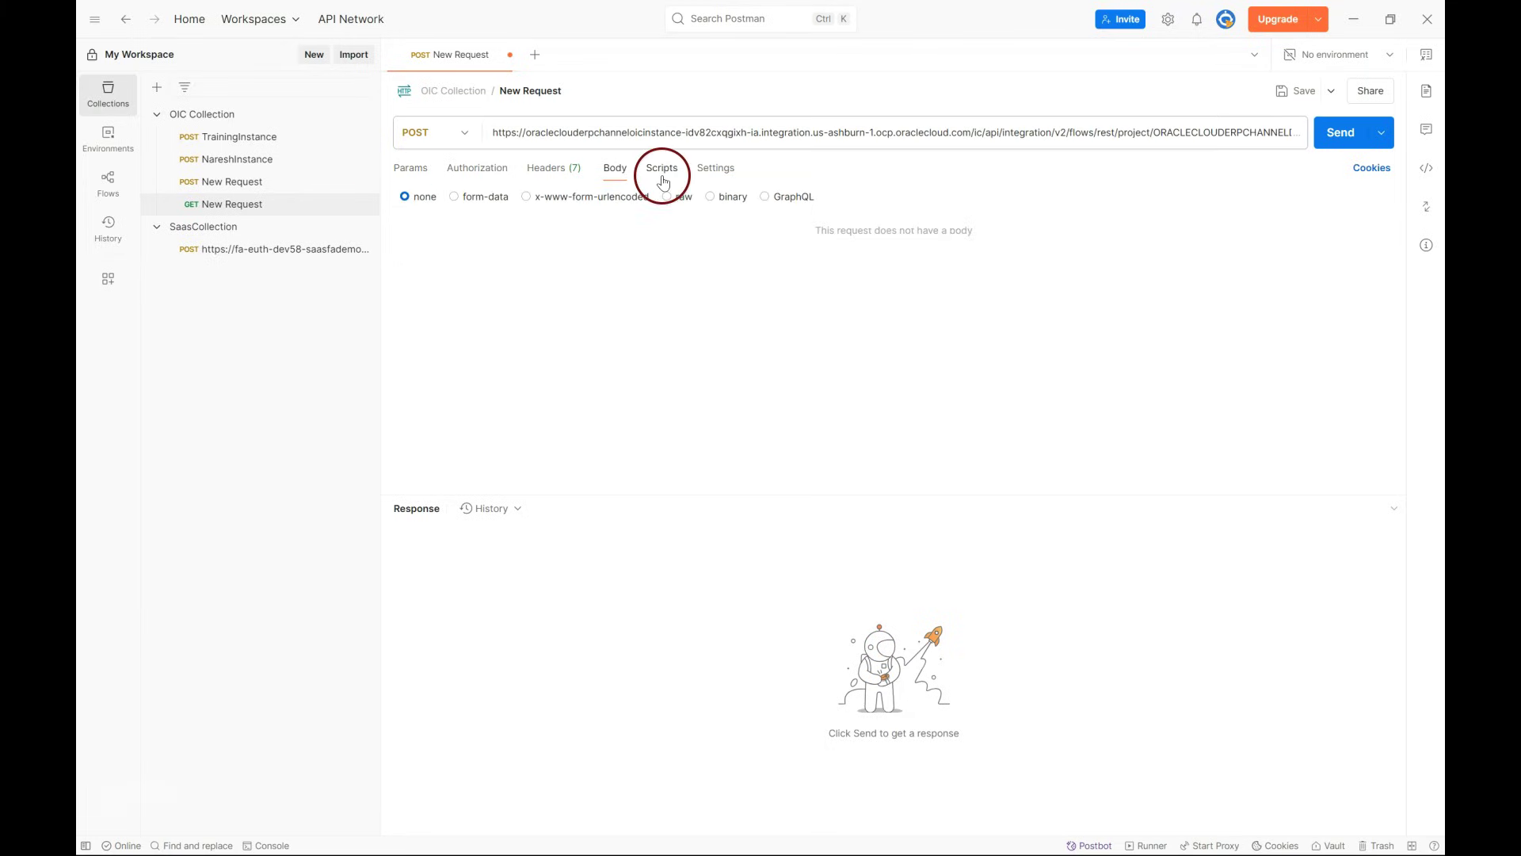
left_click(474, 176)
left_click(456, 223)
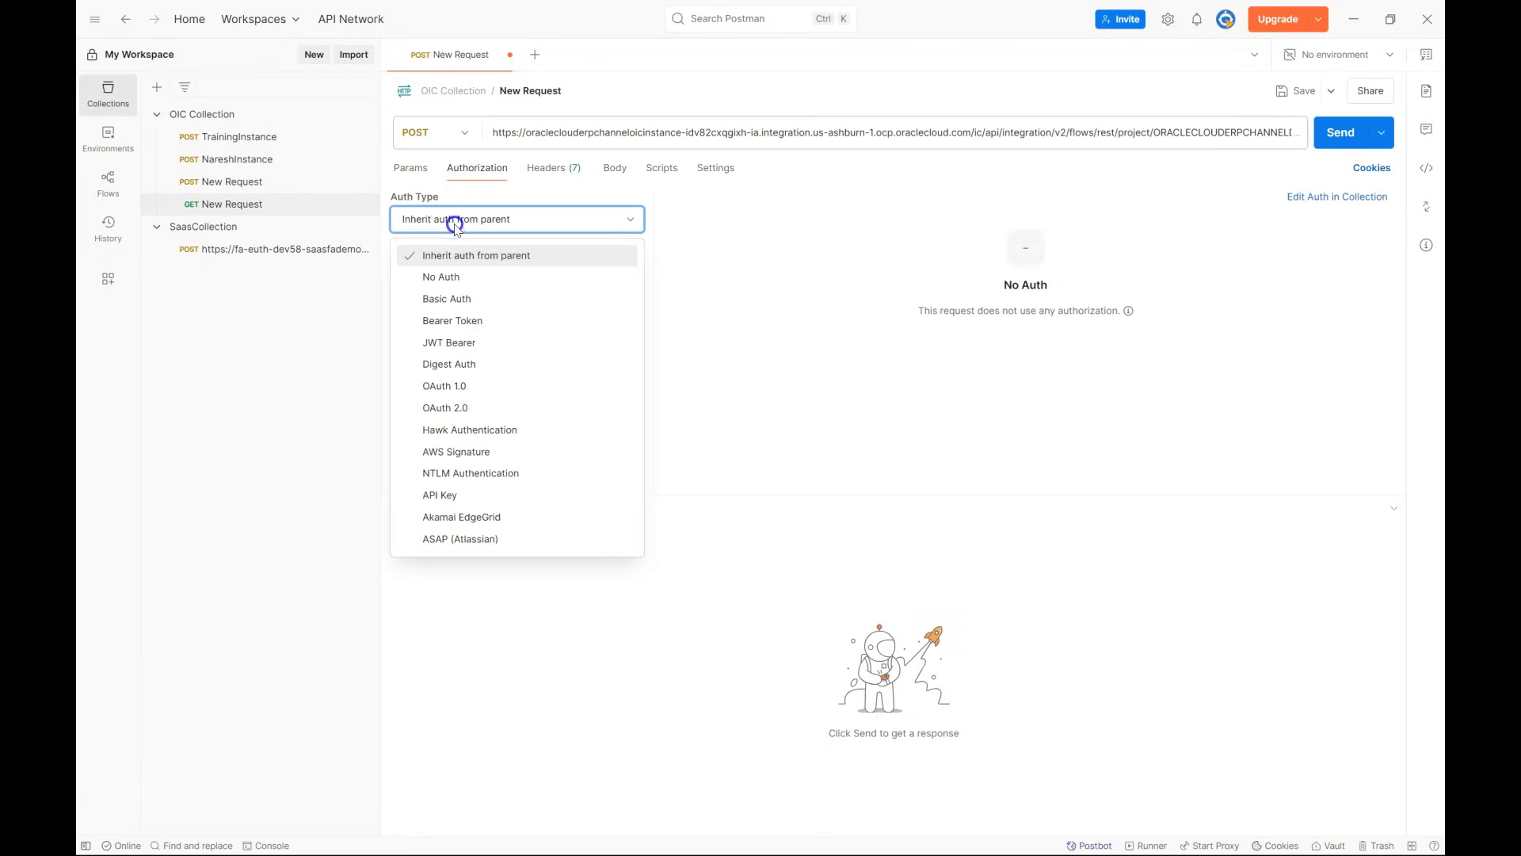
left_click(452, 298)
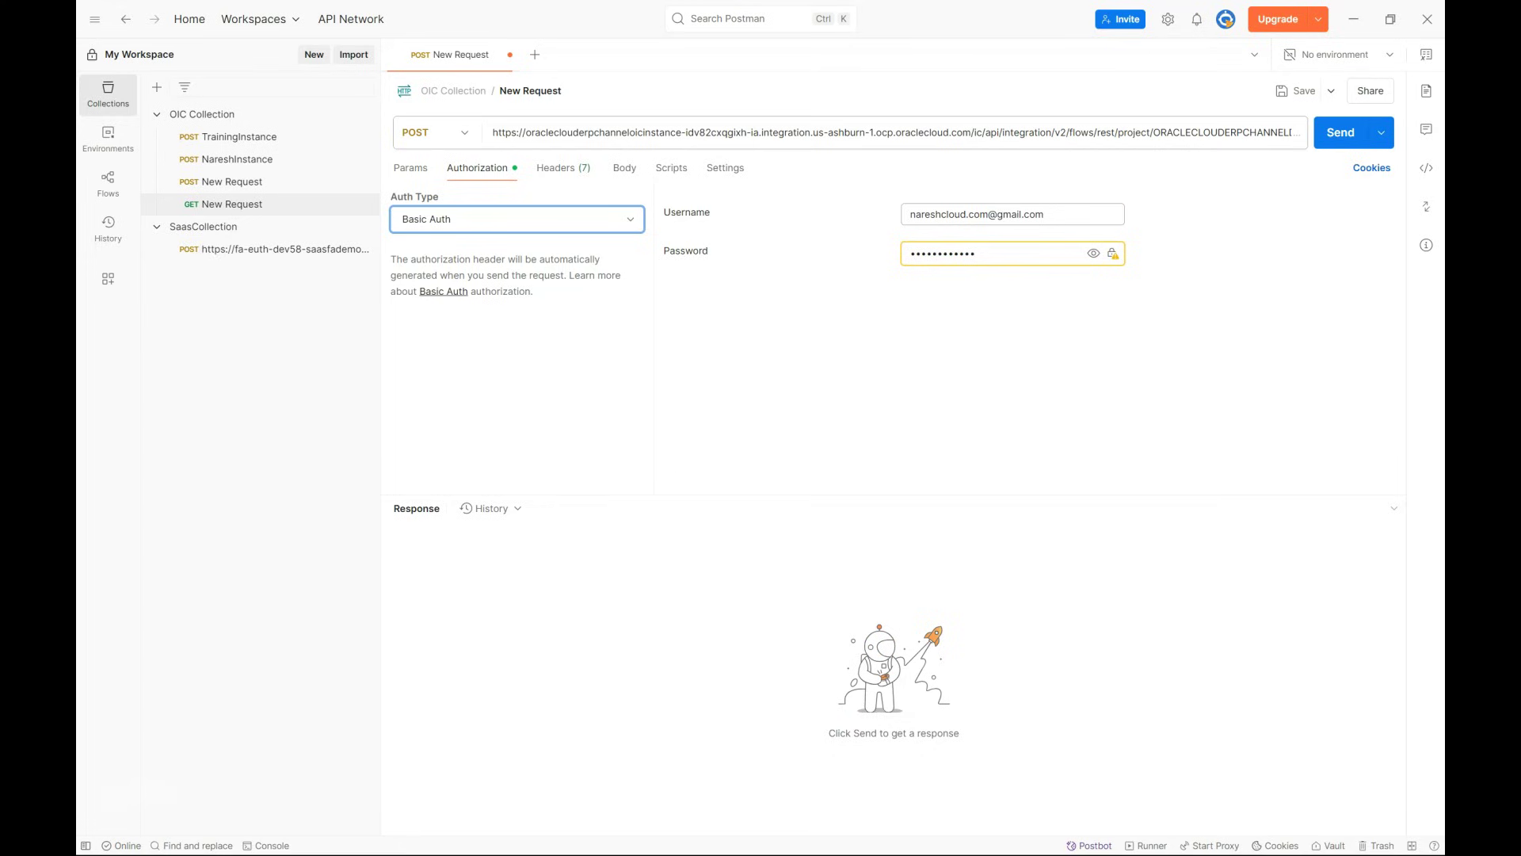
Switch to the Oracle Cloud console and assign the OIC service account user to the integration instance's ServiceInvoker application role
key("alt+Tab")
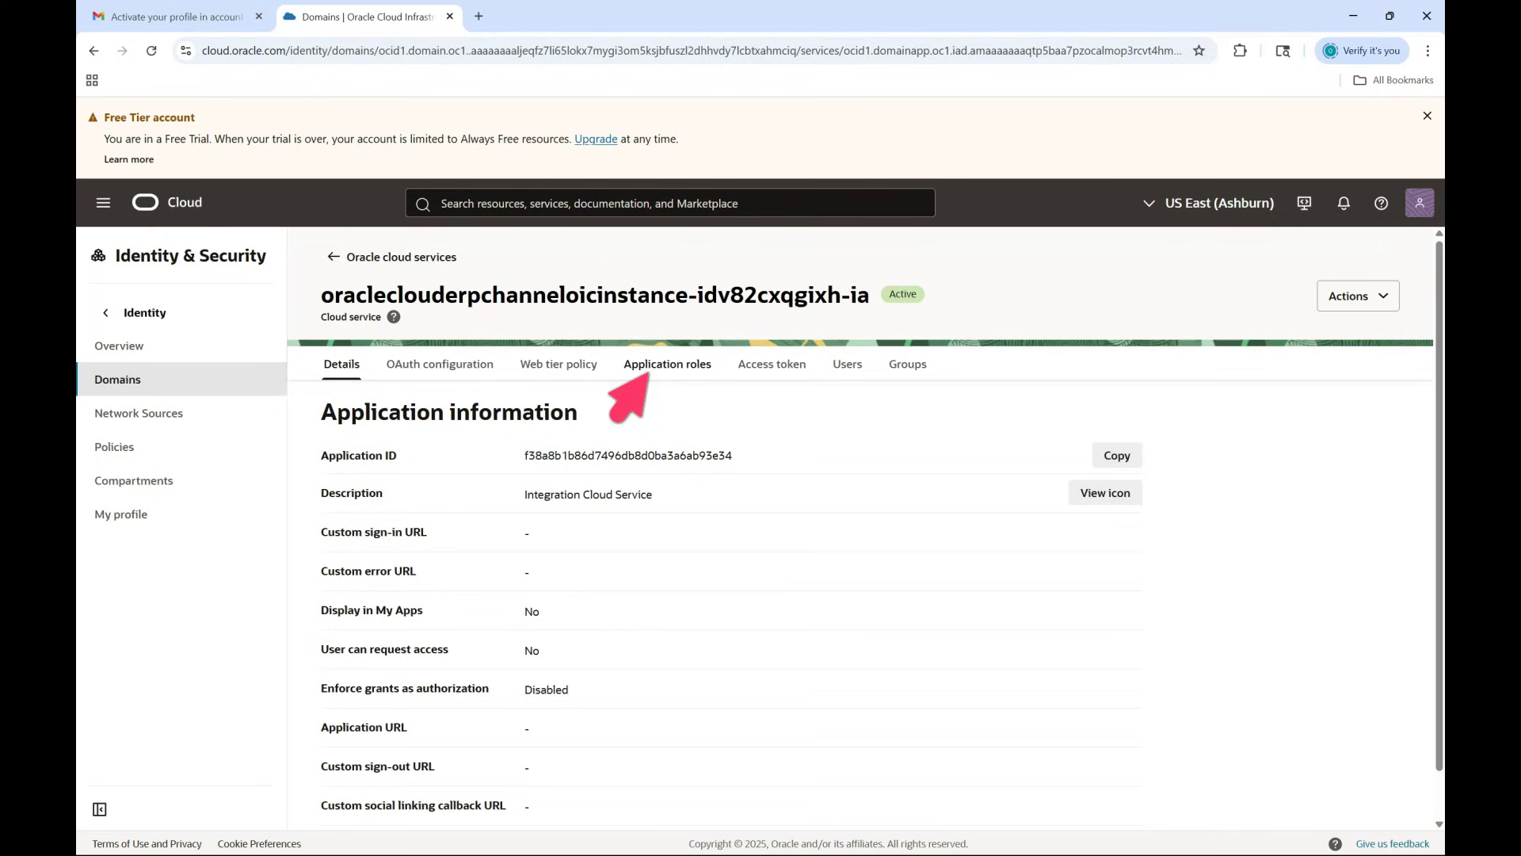
left_click(678, 364)
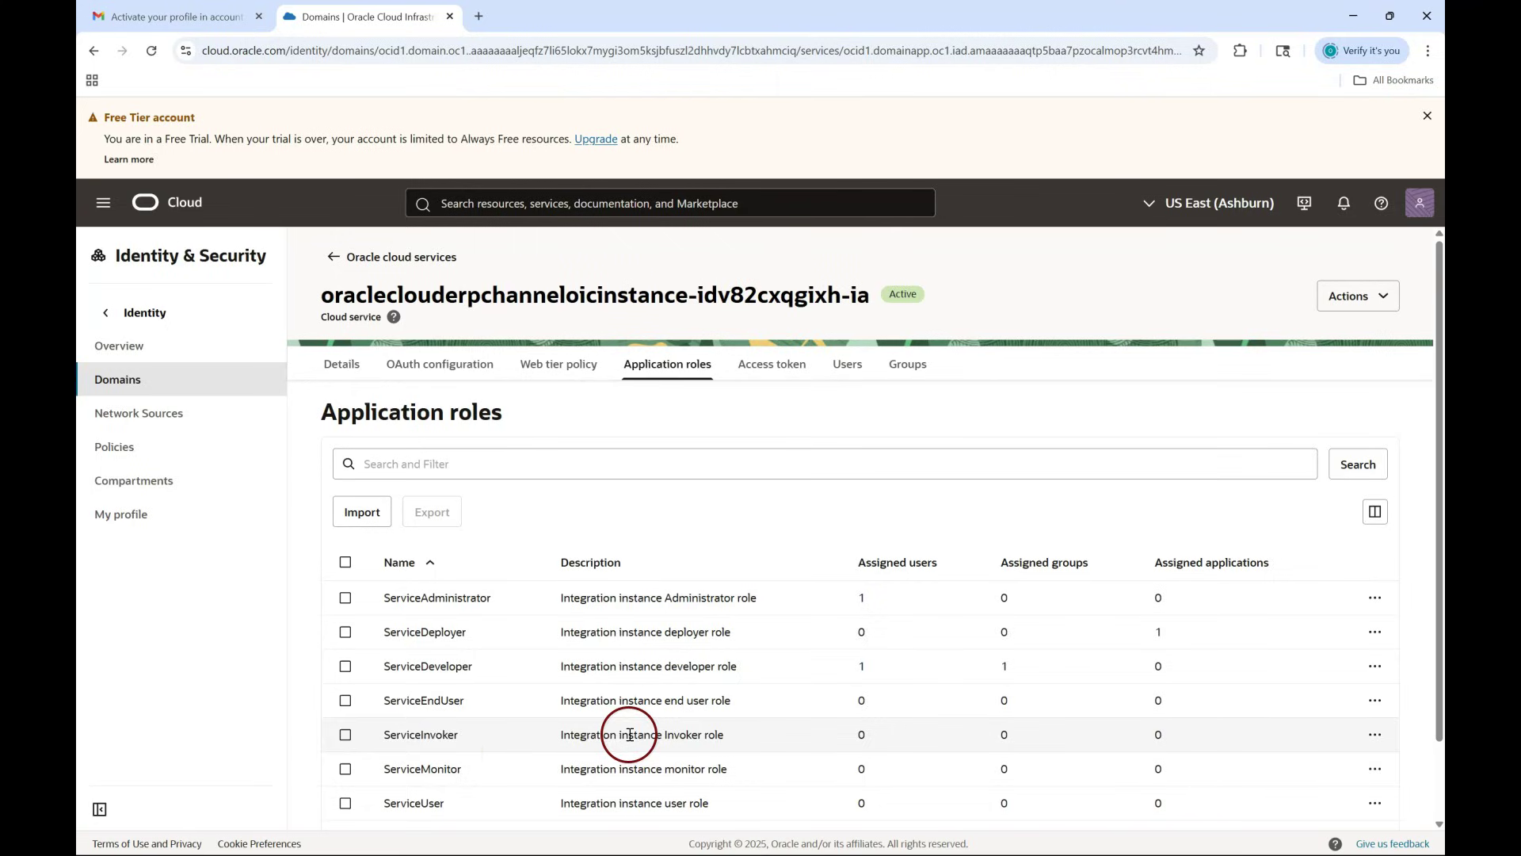
left_click(1375, 735)
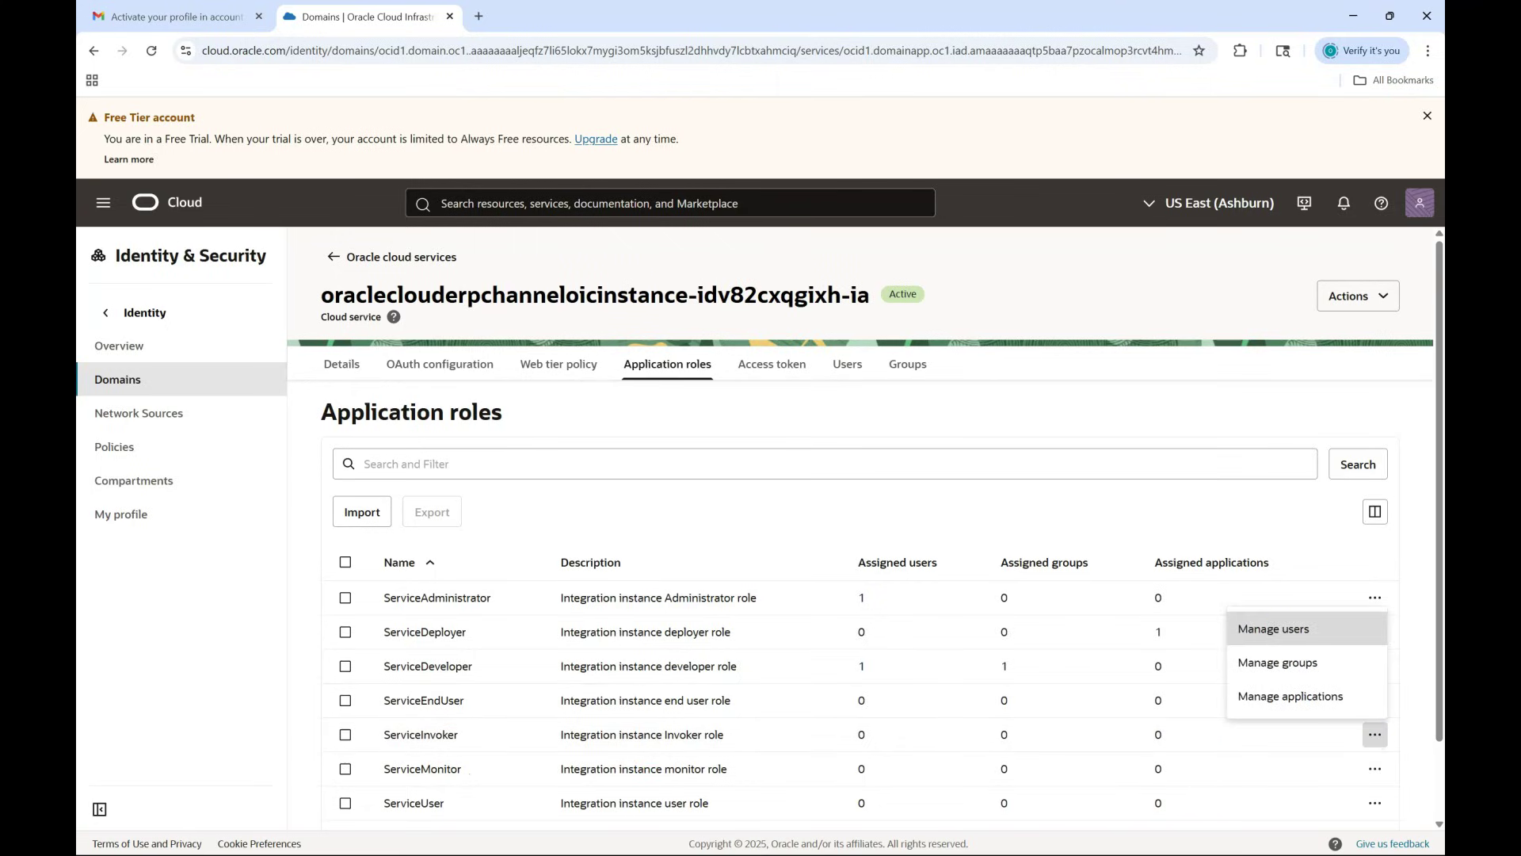
left_click(1275, 627)
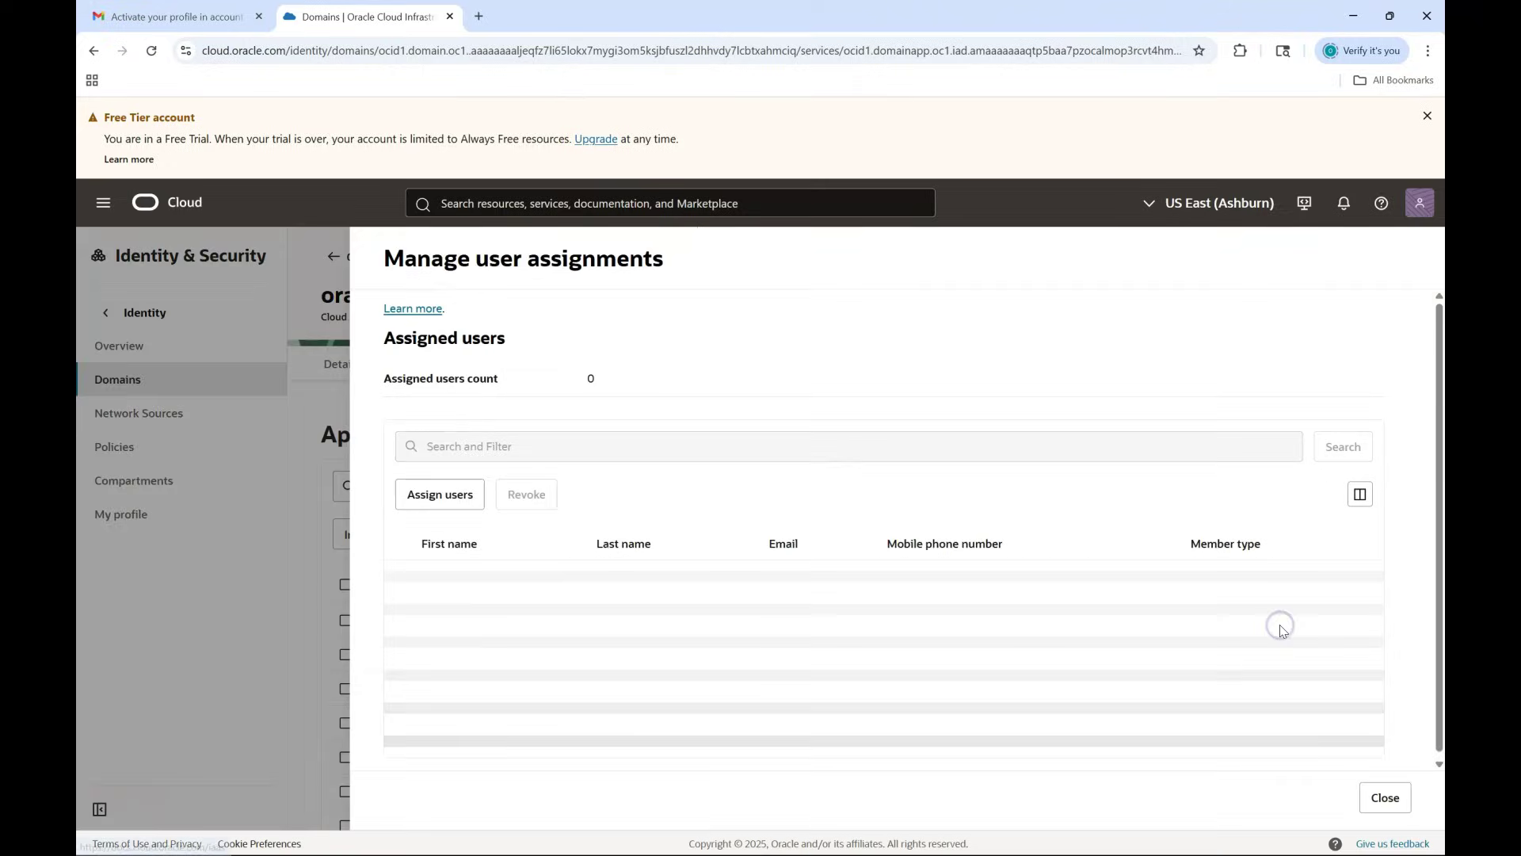
left_click(437, 494)
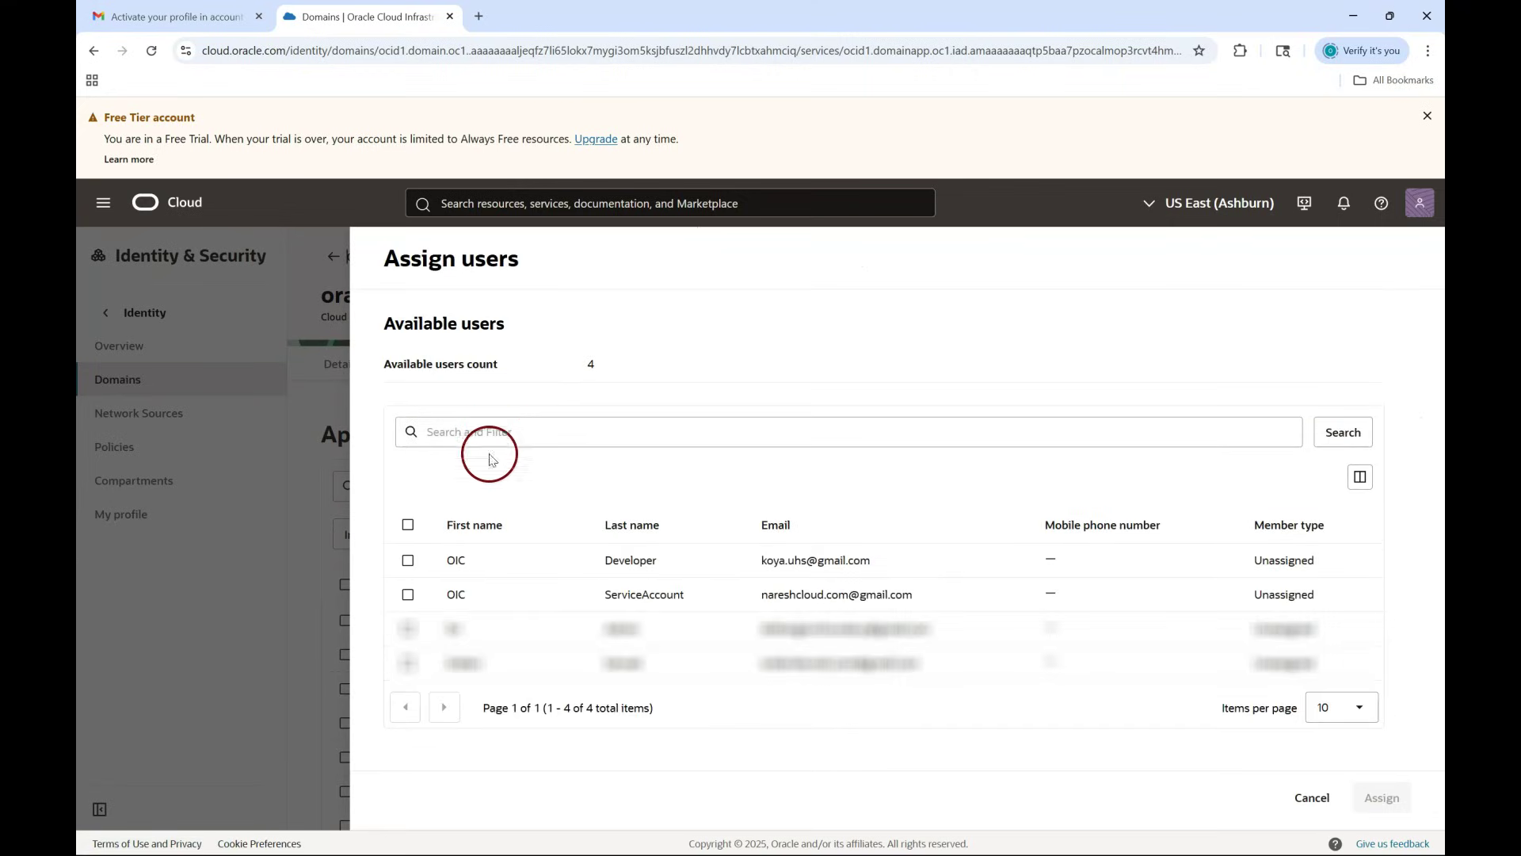
left_click(408, 595)
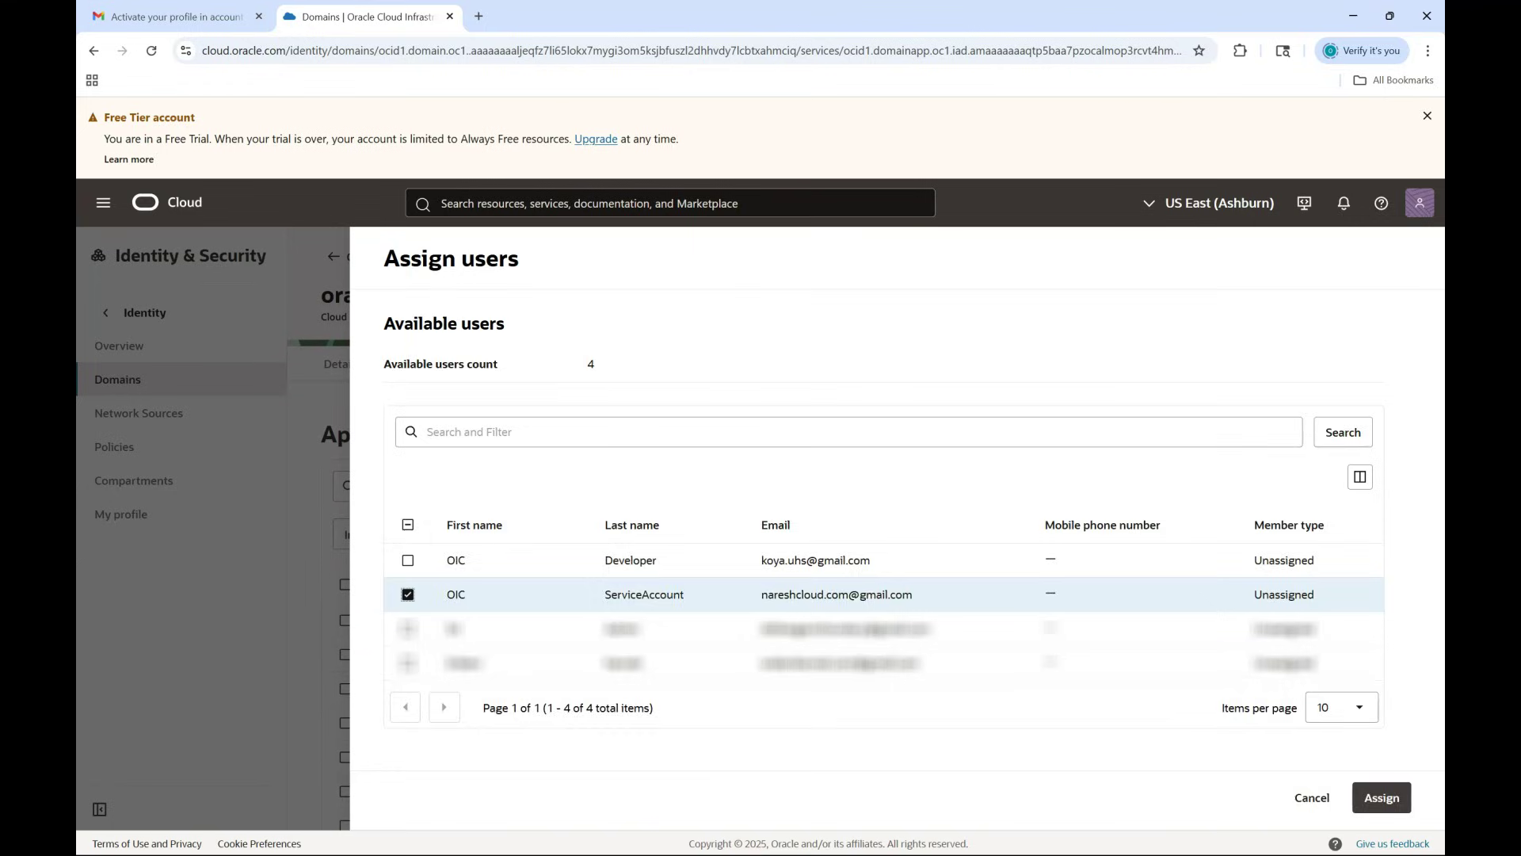
left_click(1381, 797)
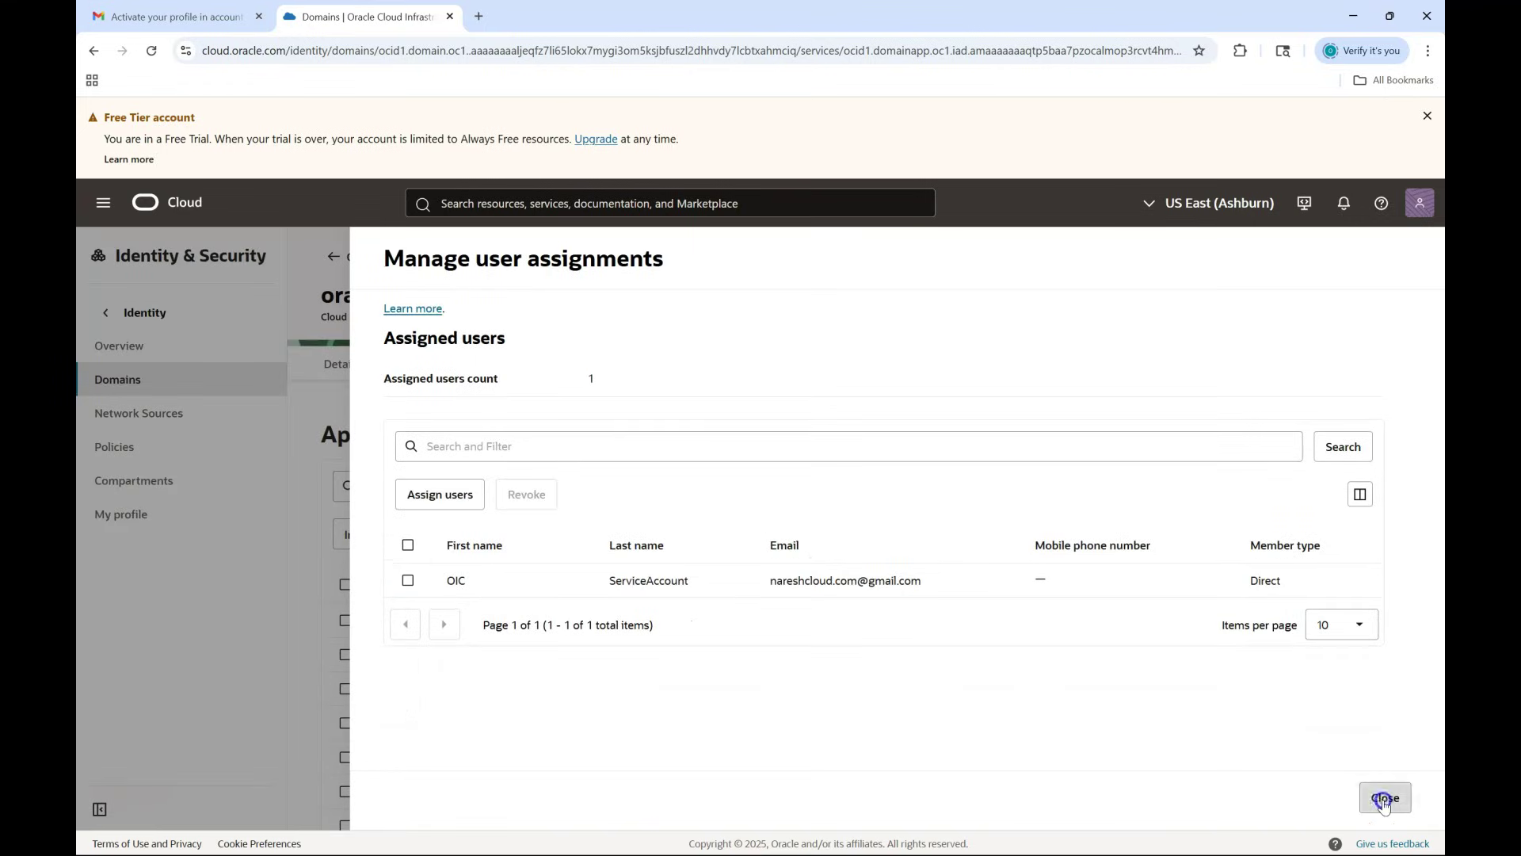
left_click(1383, 797)
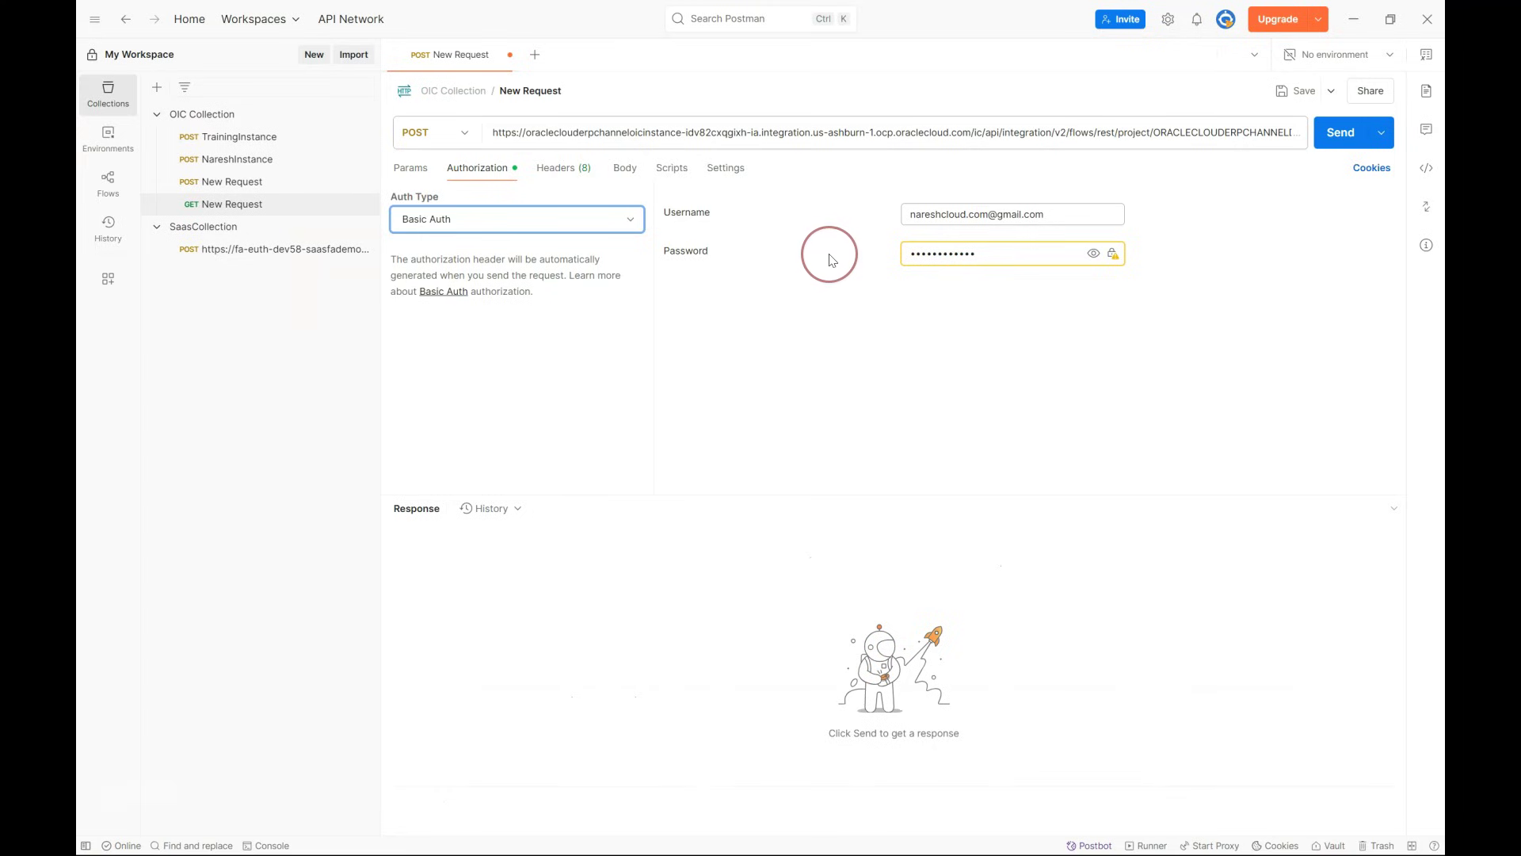
Set the POST request's body format to raw JSON
left_click_drag(911, 212, 1075, 214)
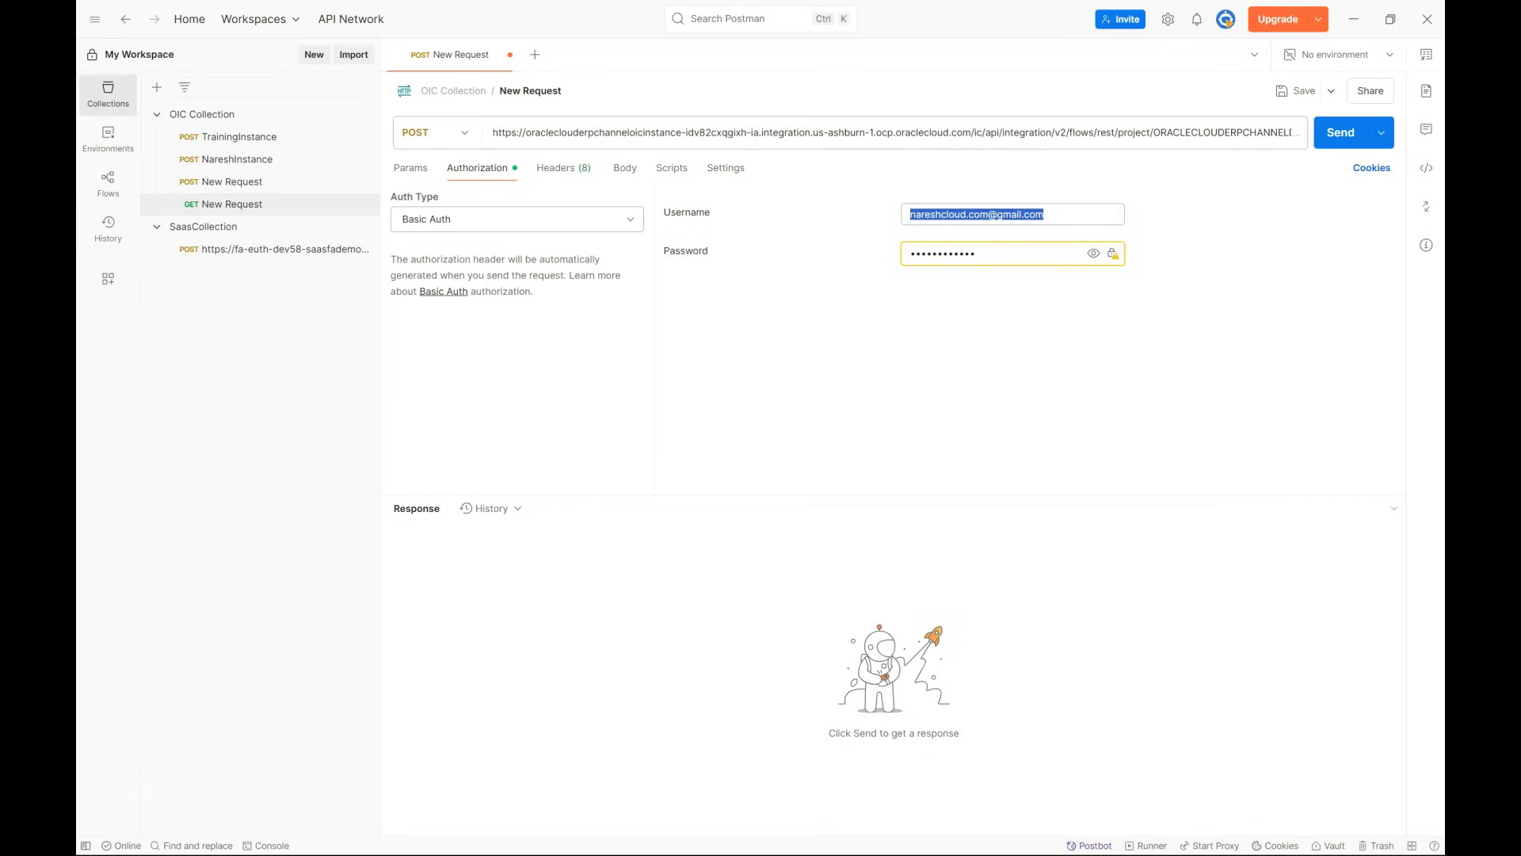
left_click(621, 173)
left_click(667, 196)
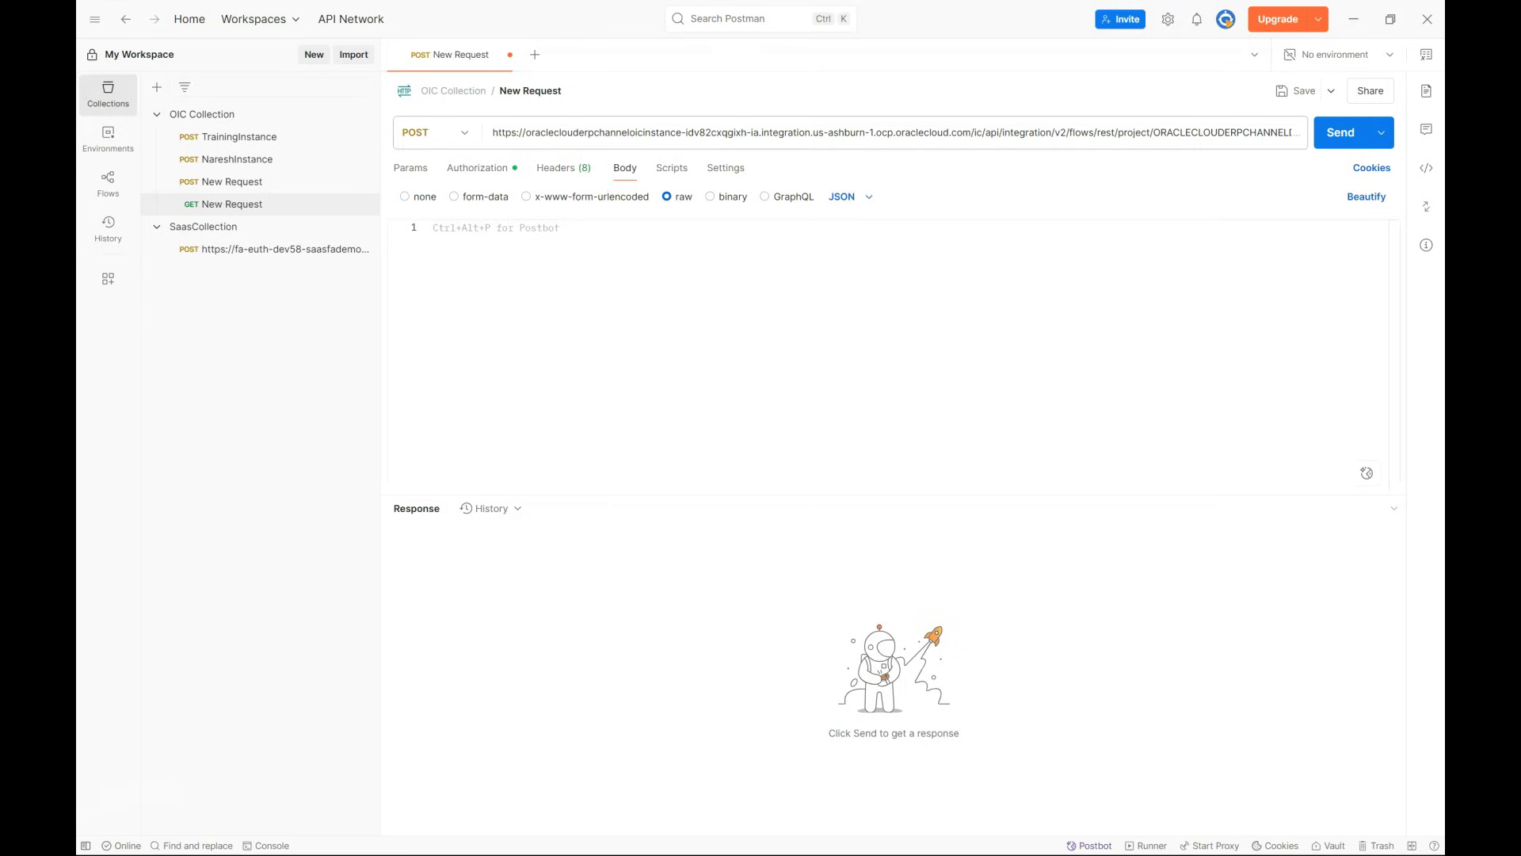
Copy the sample JSON payload from createSupplierDemo's run page in Oracle Integration and paste it into the Postman request body
key("alt+Tab")
left_click_drag(197, 574, 169, 448)
right_click(215, 487)
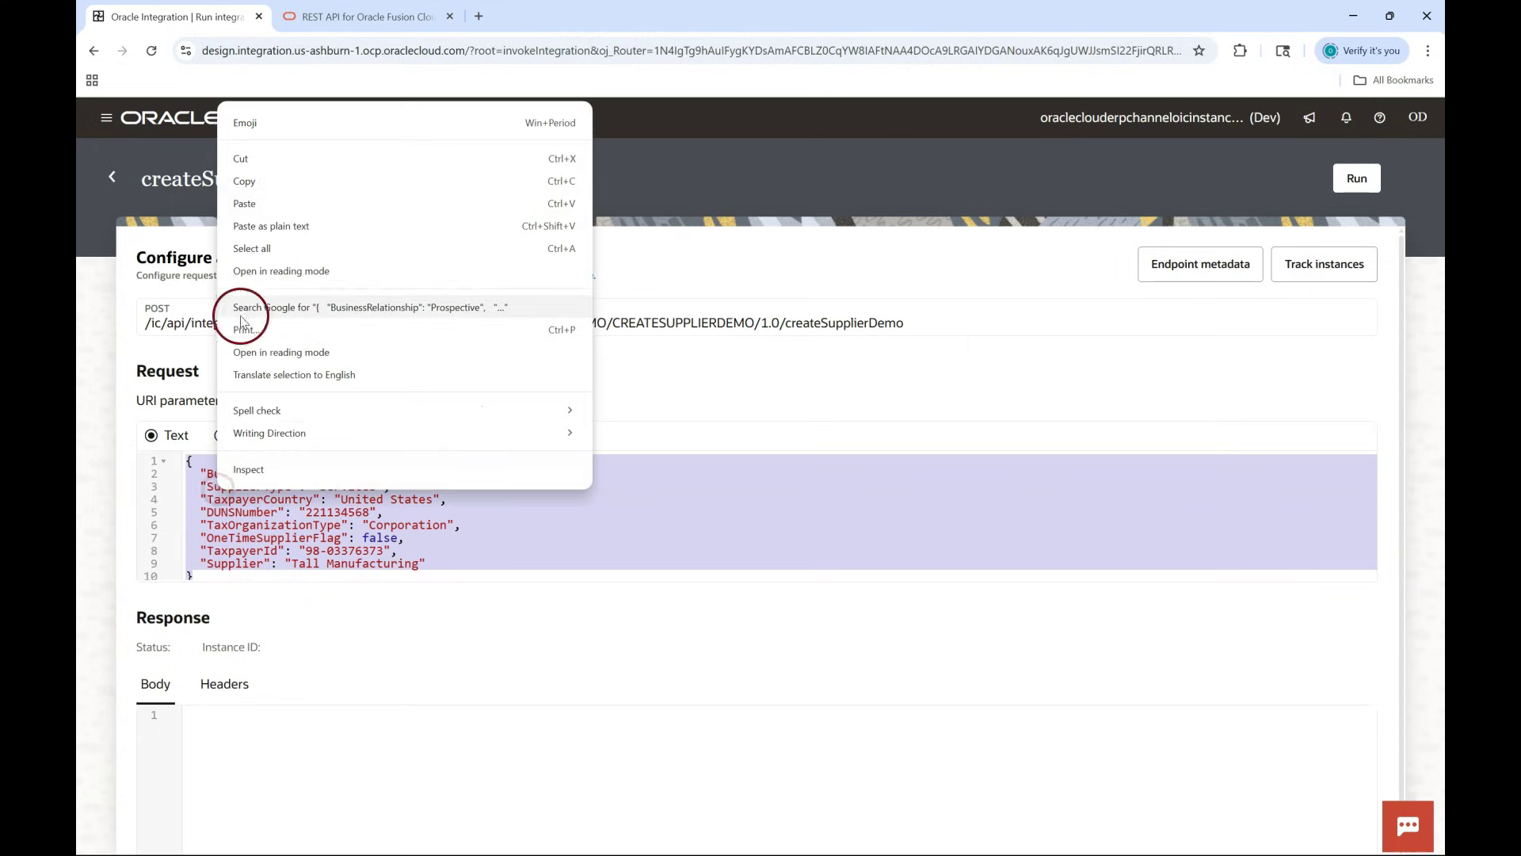
left_click(241, 181)
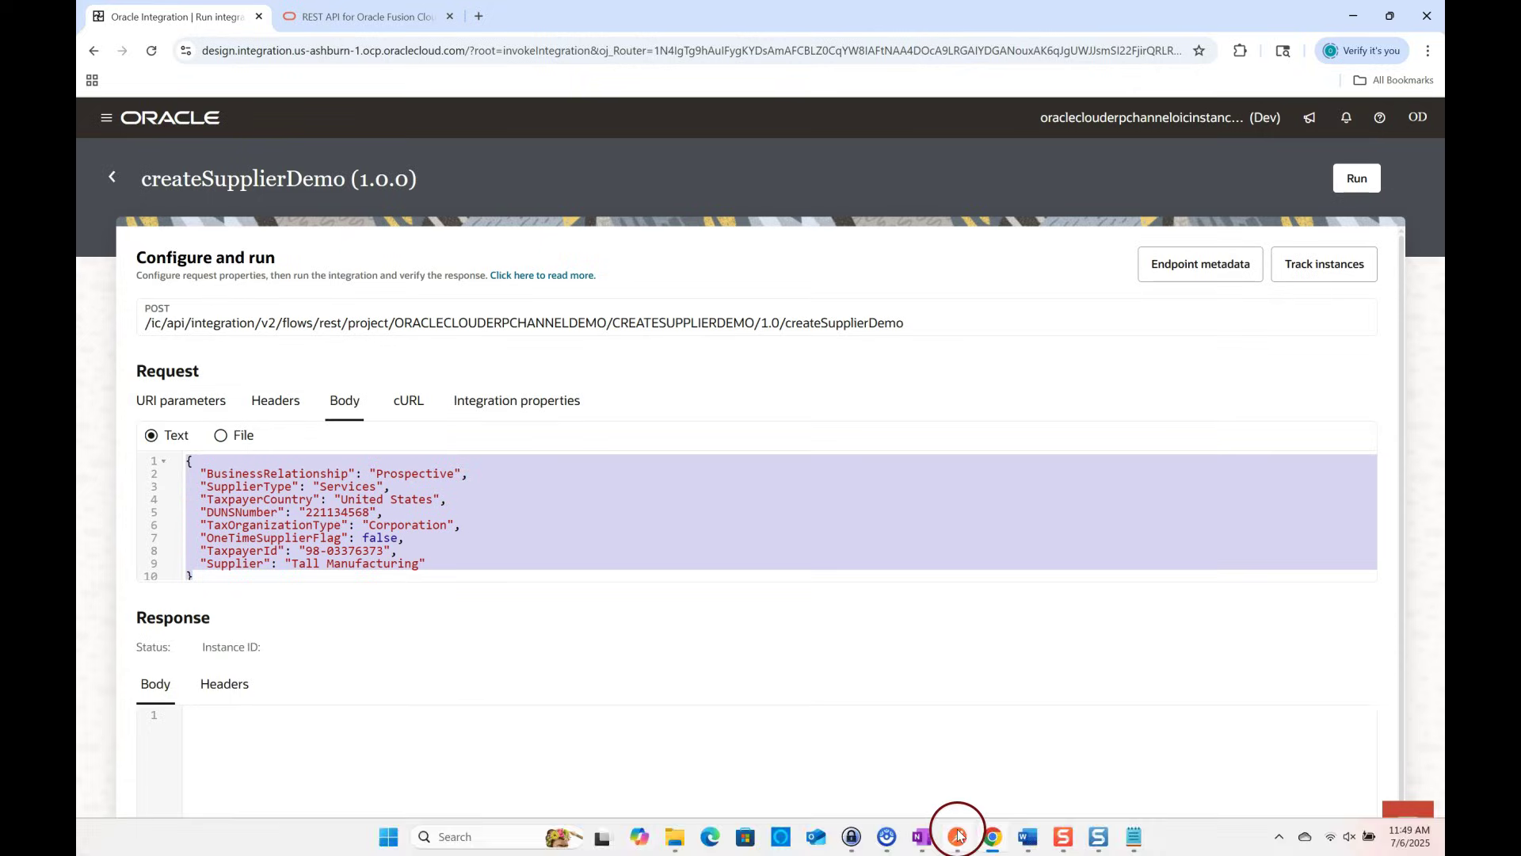
left_click(961, 829)
left_click(494, 243)
key("ctrl+v")
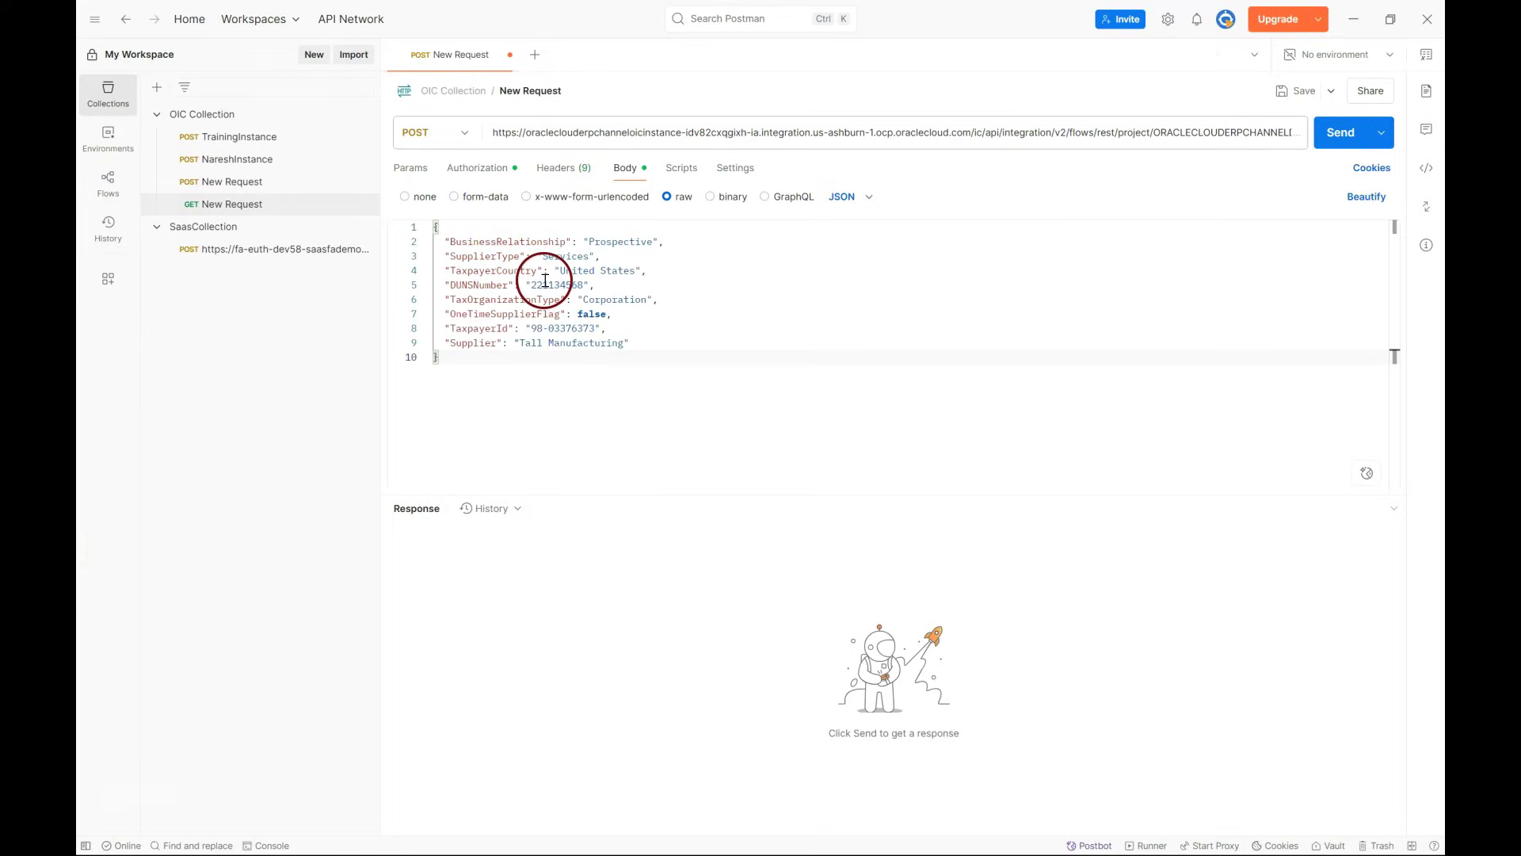
Alter the payload's DUNS number and taxpayer ID, set the supplier to Ball Manufacturing, and send the request twice
left_click(560, 284)
key("BackSpace")
type("4")
left_click(525, 344)
key("BackSpace")
type("B")
left_click(556, 330)
left_click(536, 328)
key("BackSpace")
type("1")
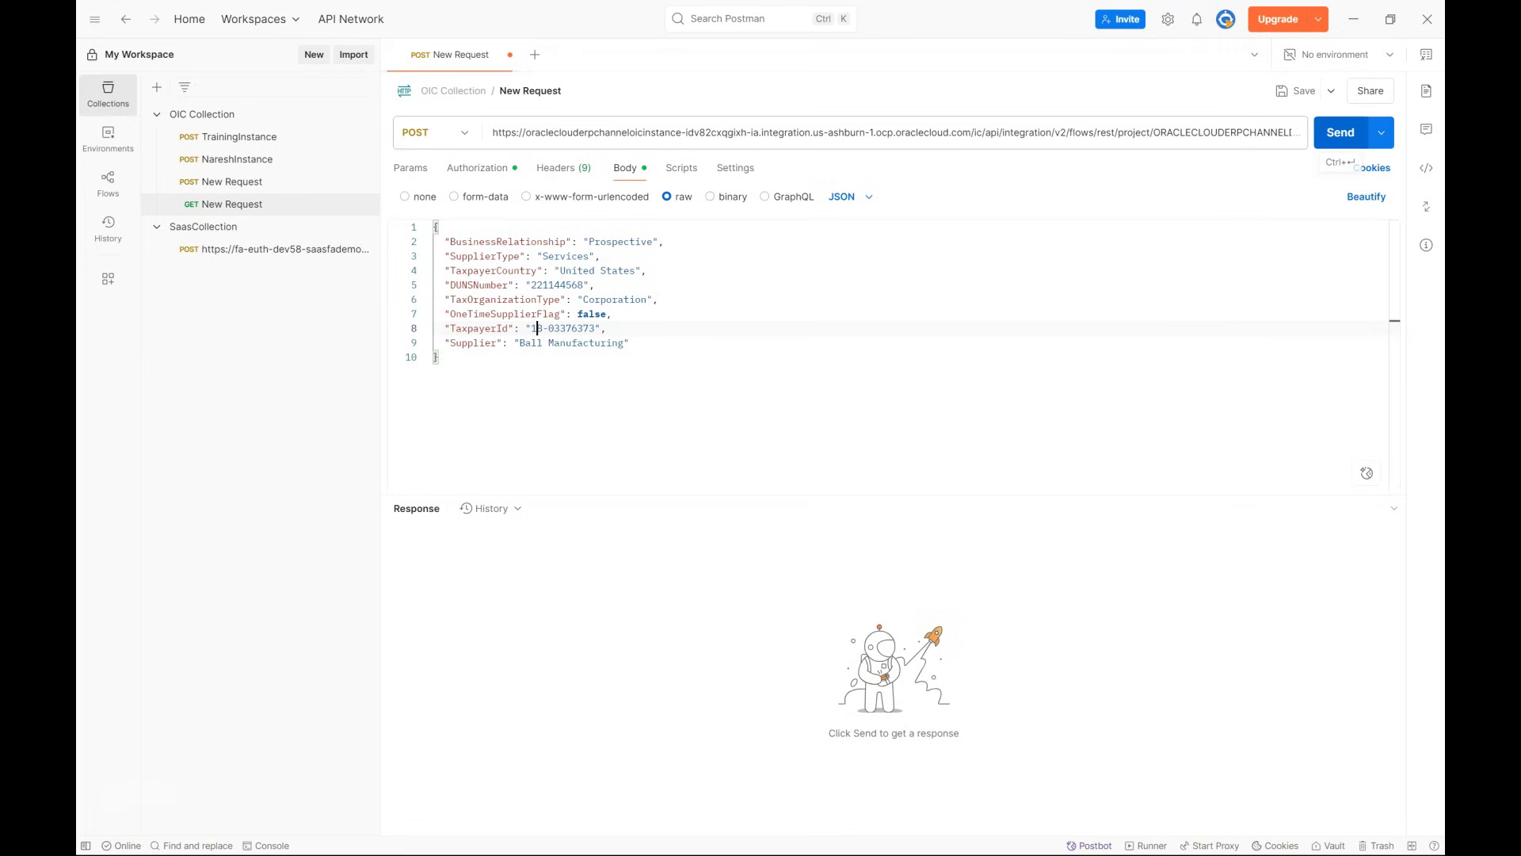
left_click(1339, 133)
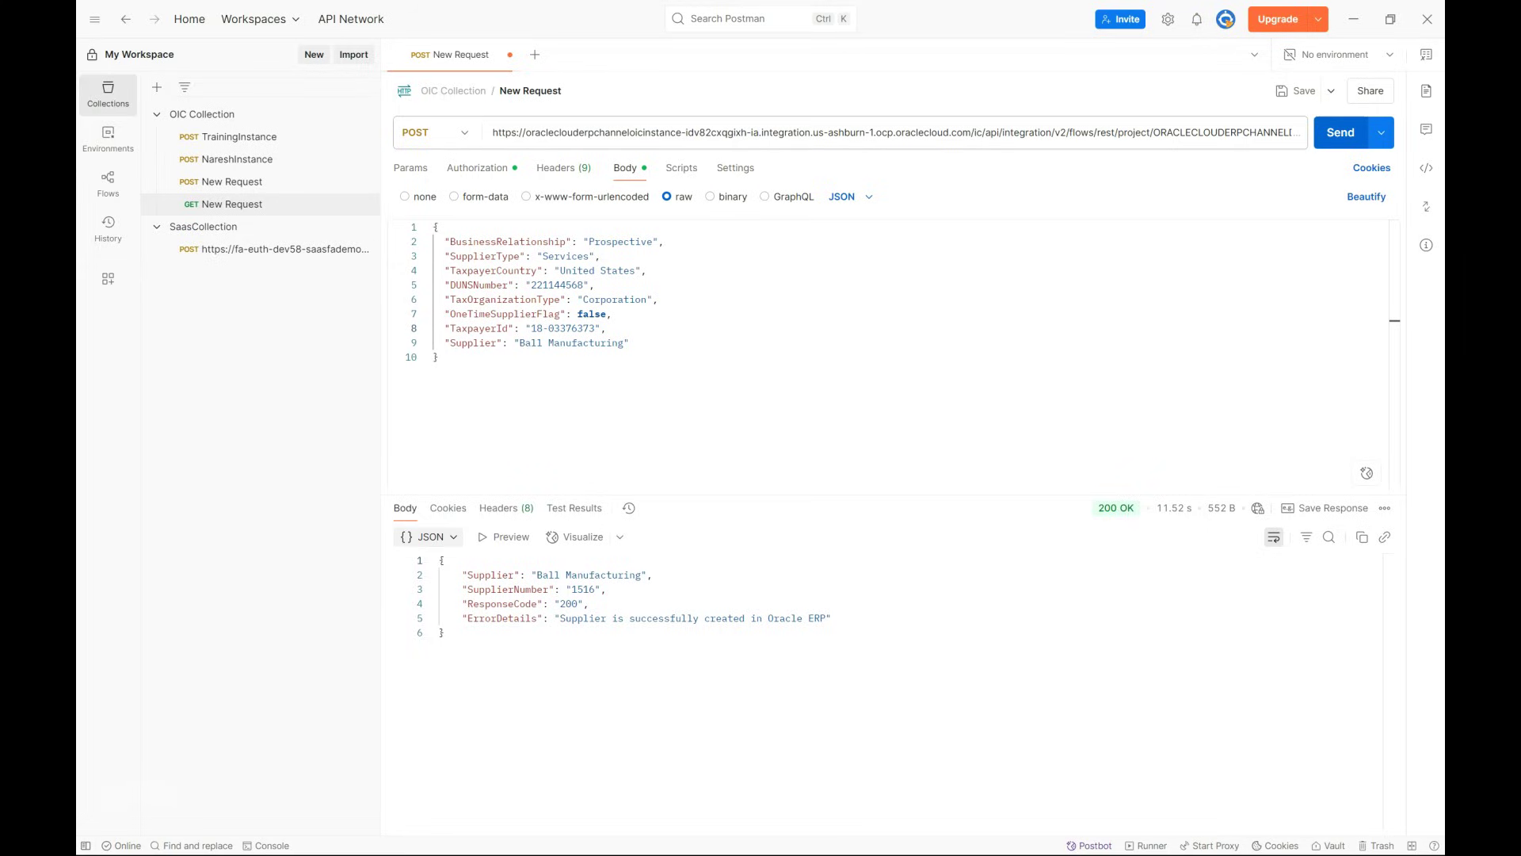
left_click(1334, 132)
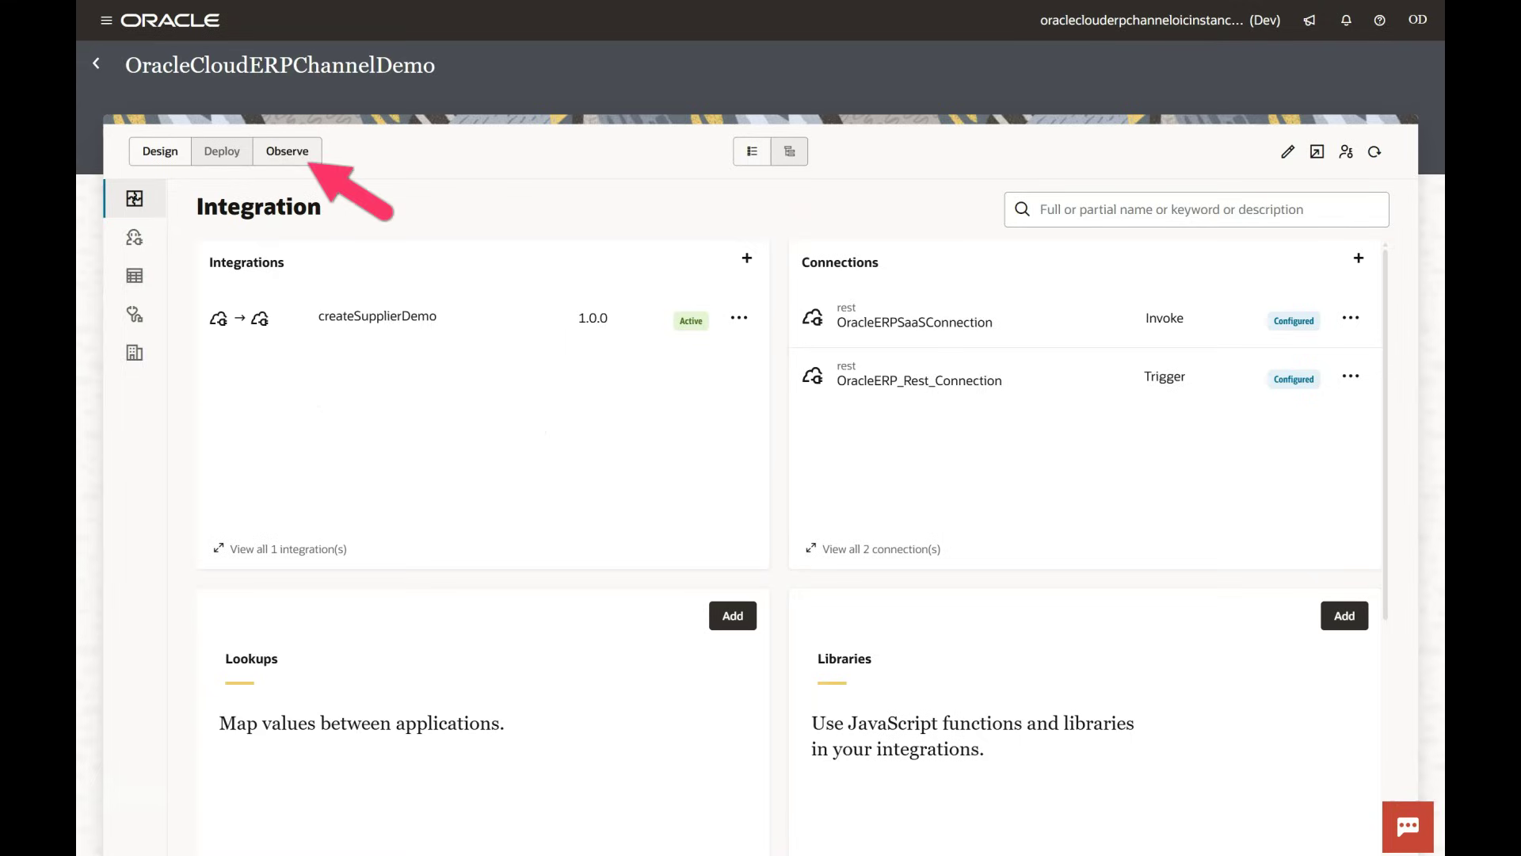
Switch to Oracle Integration, list createSupplierDemo's succeeded instances and examine the activity stream of the earlier Ball Manufacturing run
left_click(304, 161)
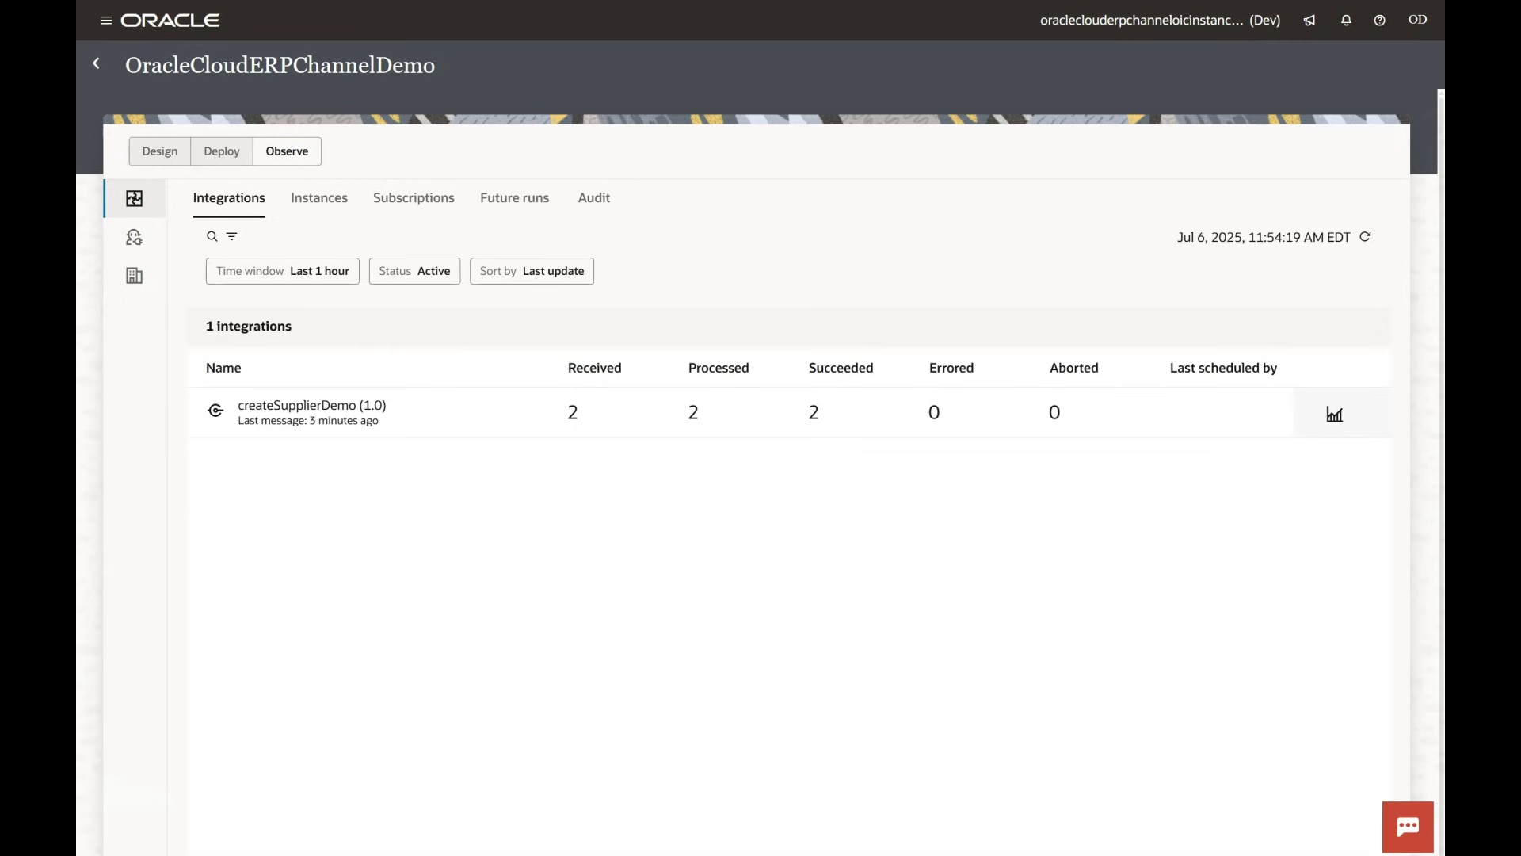
left_click(813, 412)
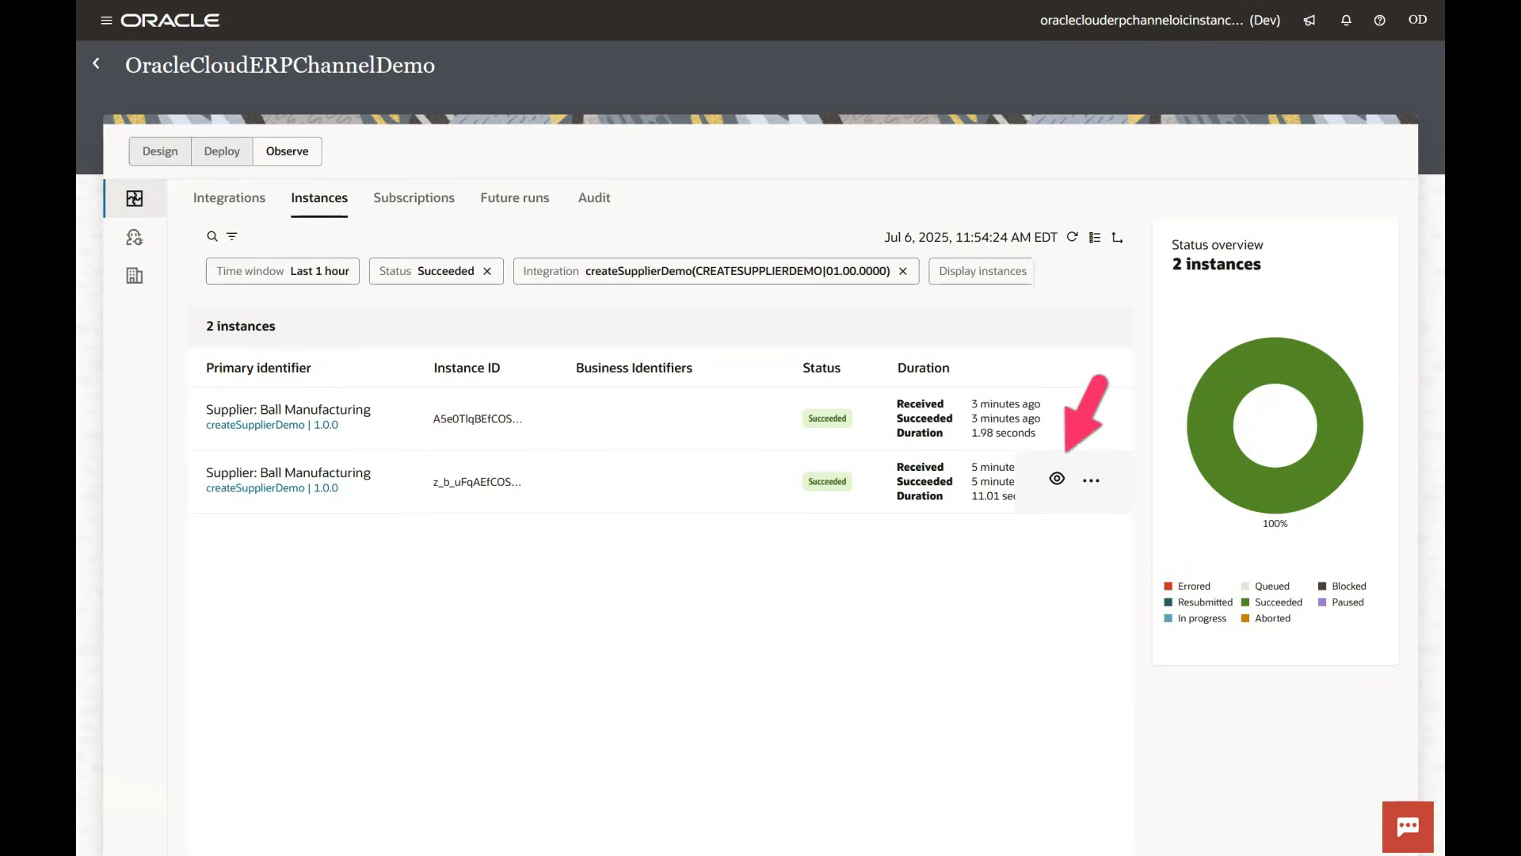
left_click(1056, 479)
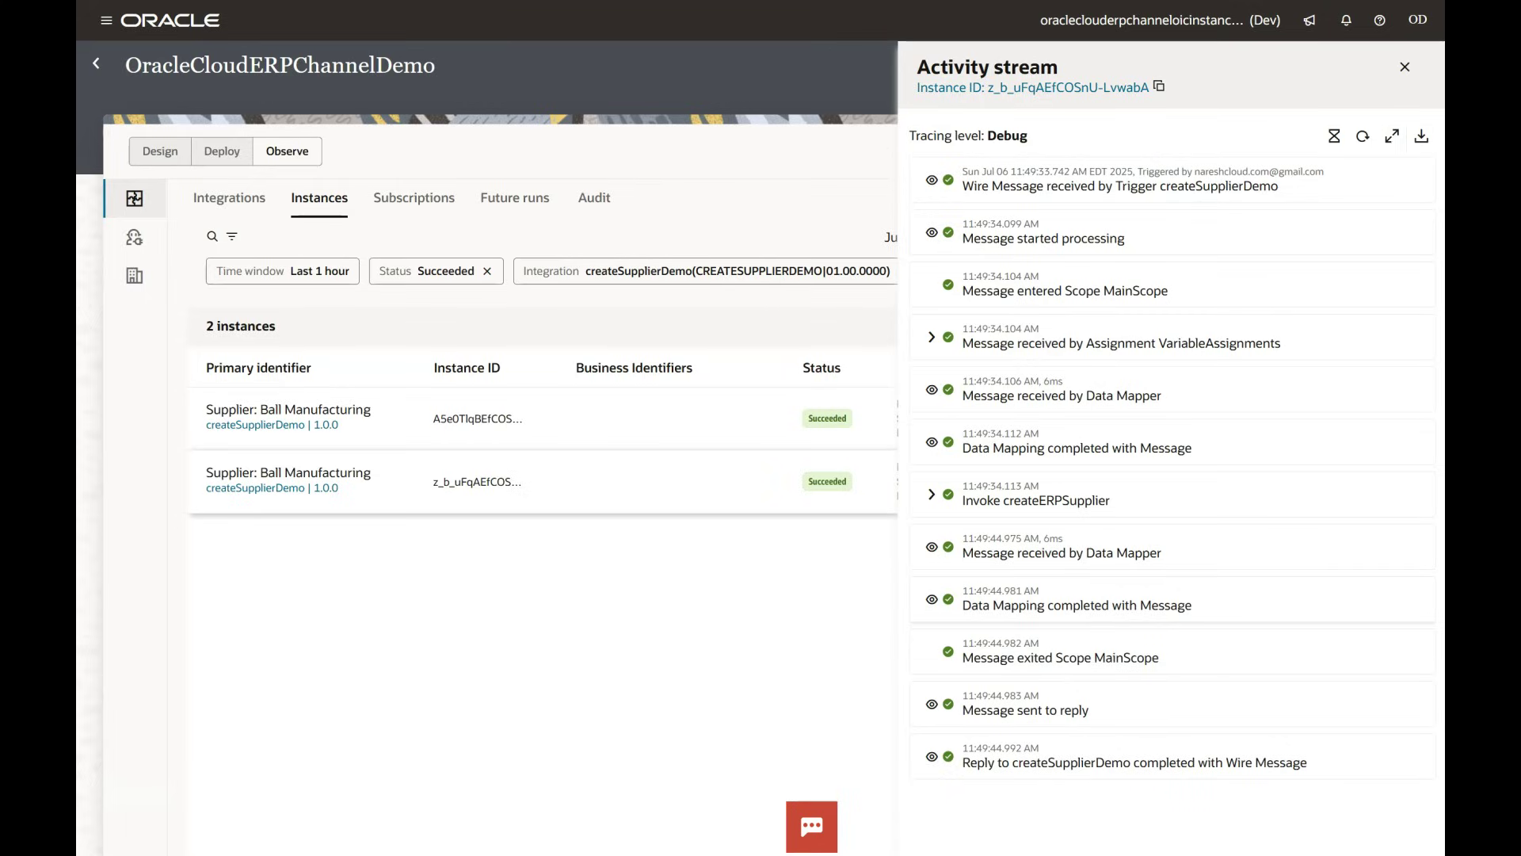
left_click(1405, 67)
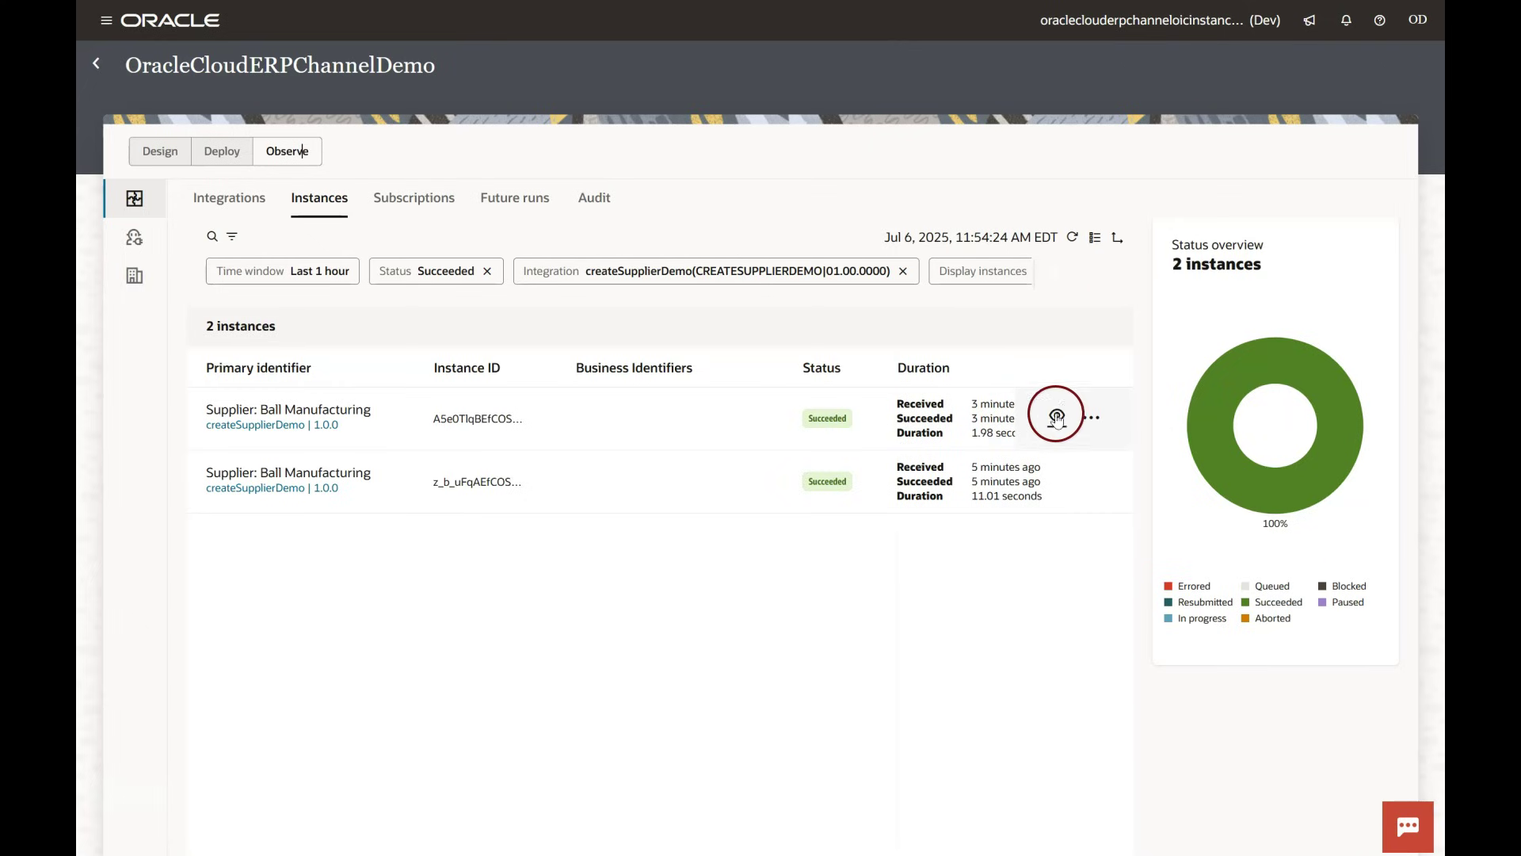
Examine the error details of Invoke createERPSupplier in the activity stream of the most recent Ball Manufacturing instance
left_click(1057, 418)
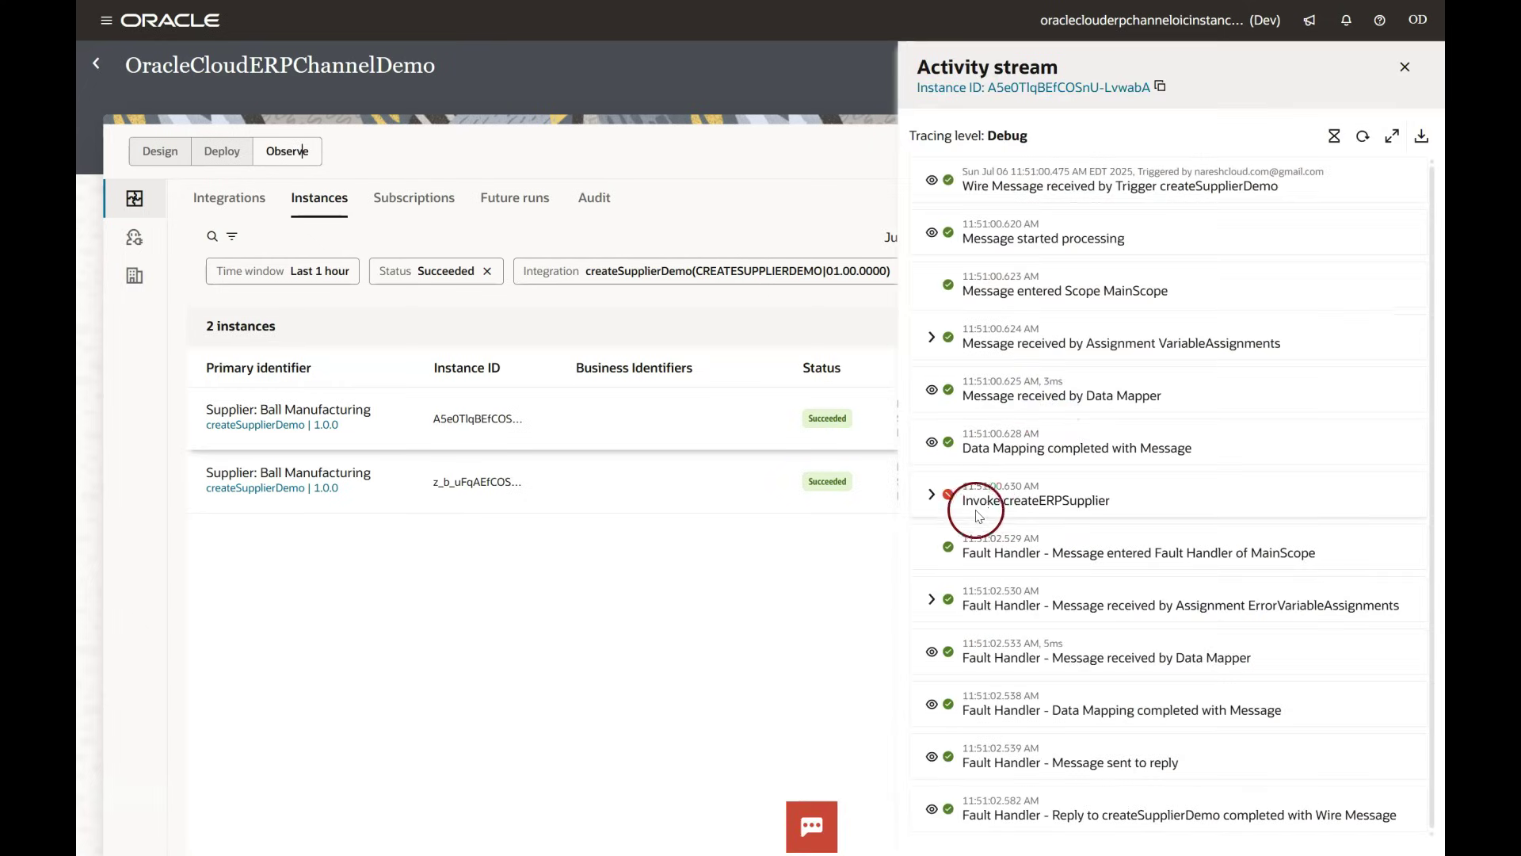
left_click(931, 493)
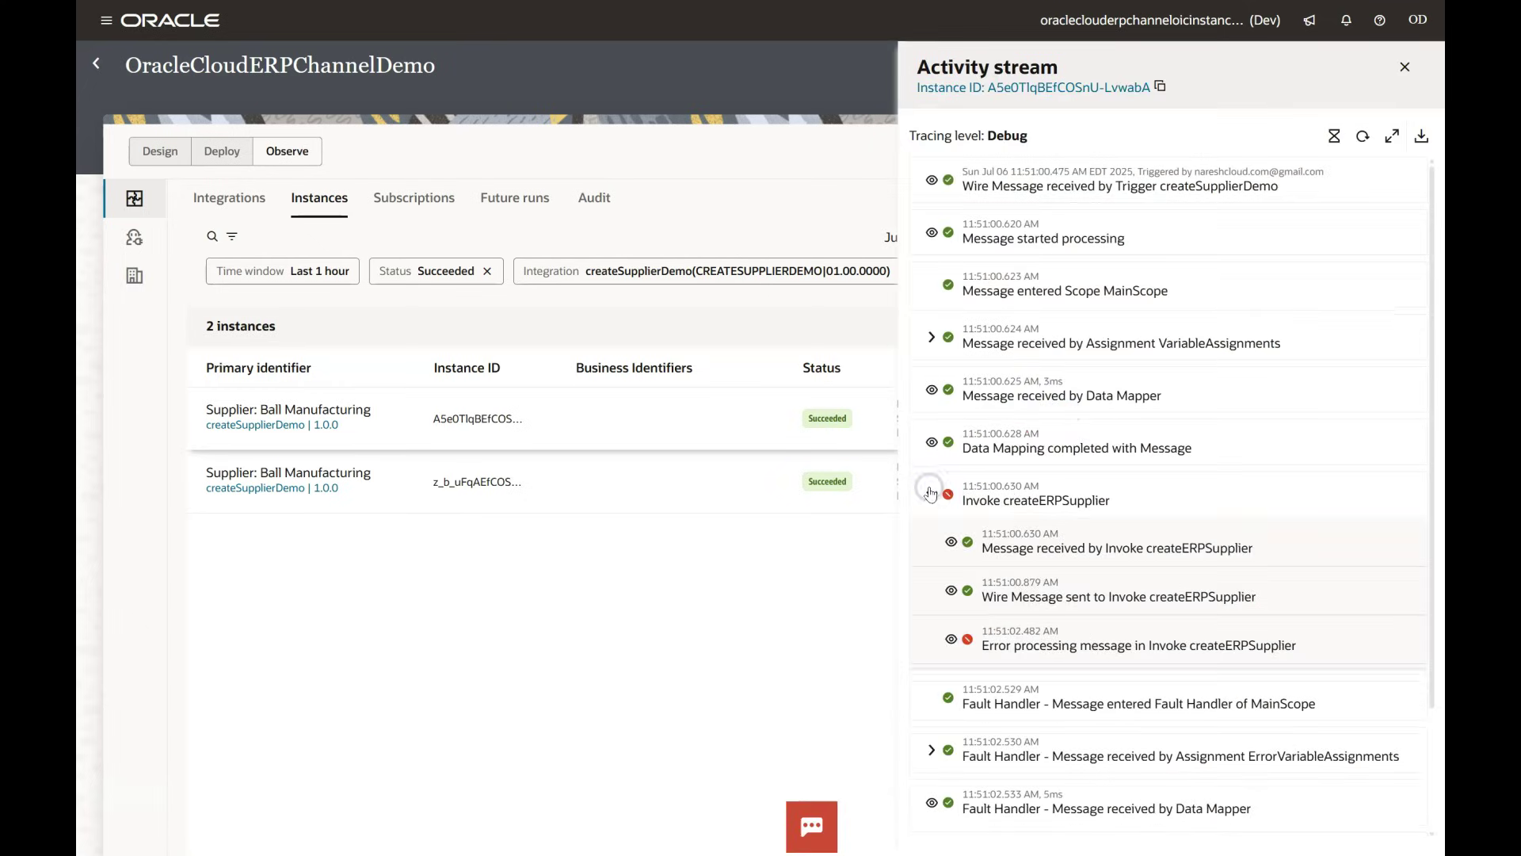
left_click(973, 635)
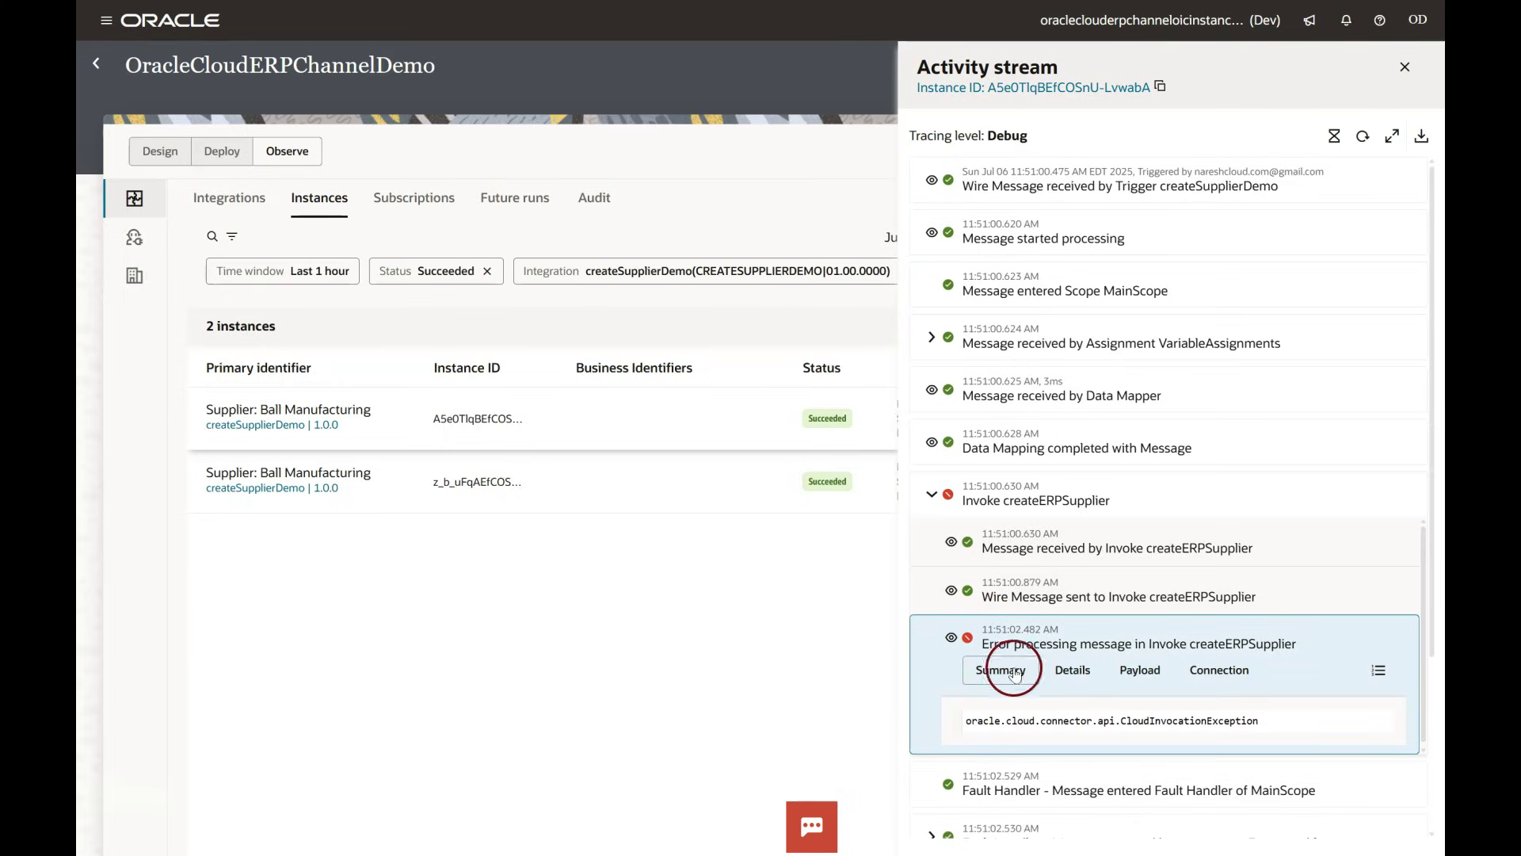
left_click(1071, 670)
scroll(1088, 703, "down", 5)
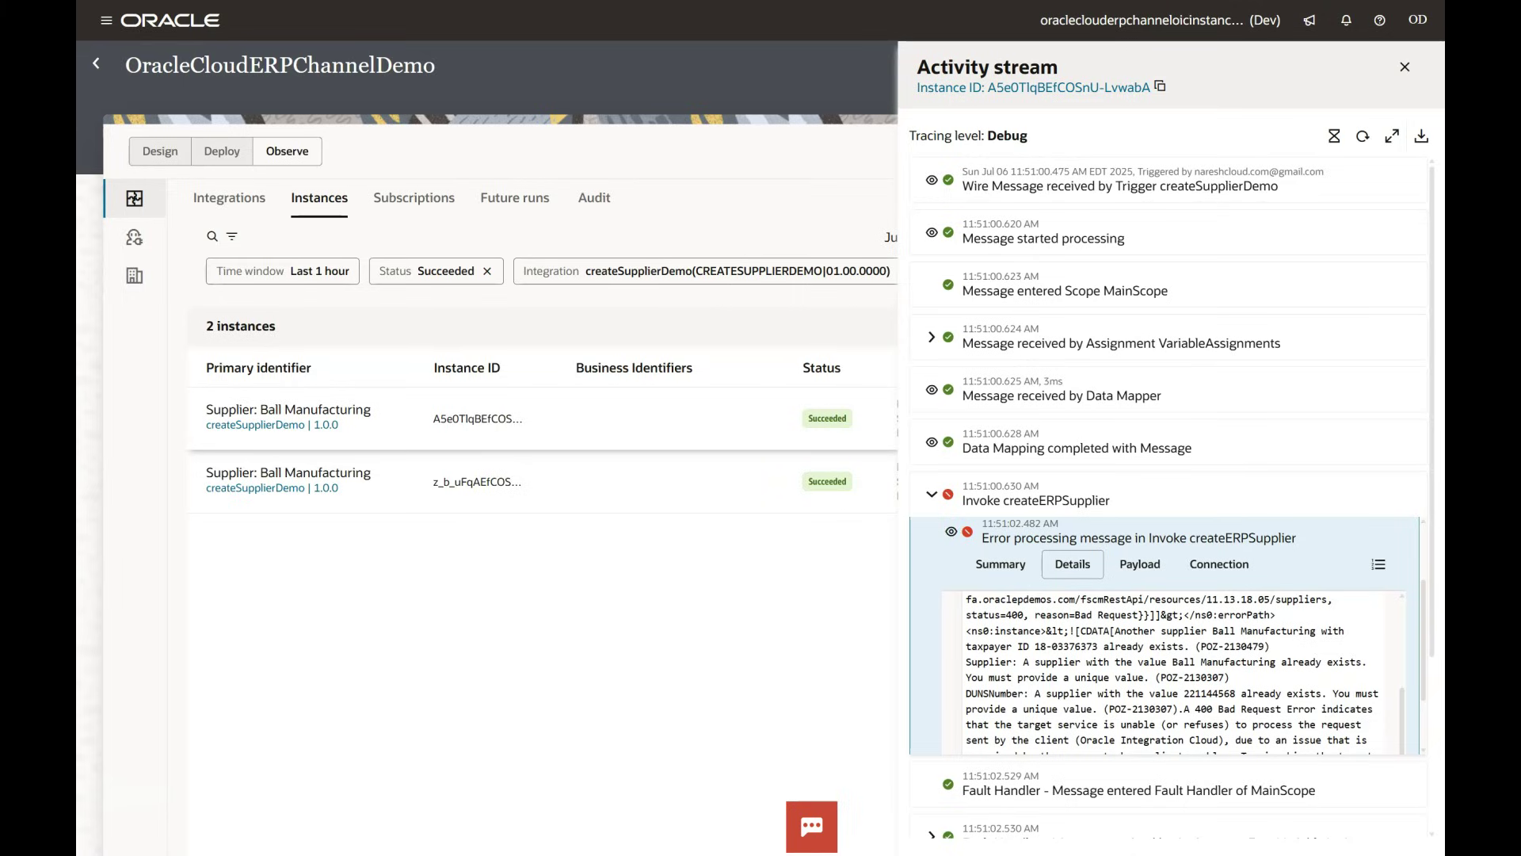
left_click_drag(1115, 630, 1237, 677)
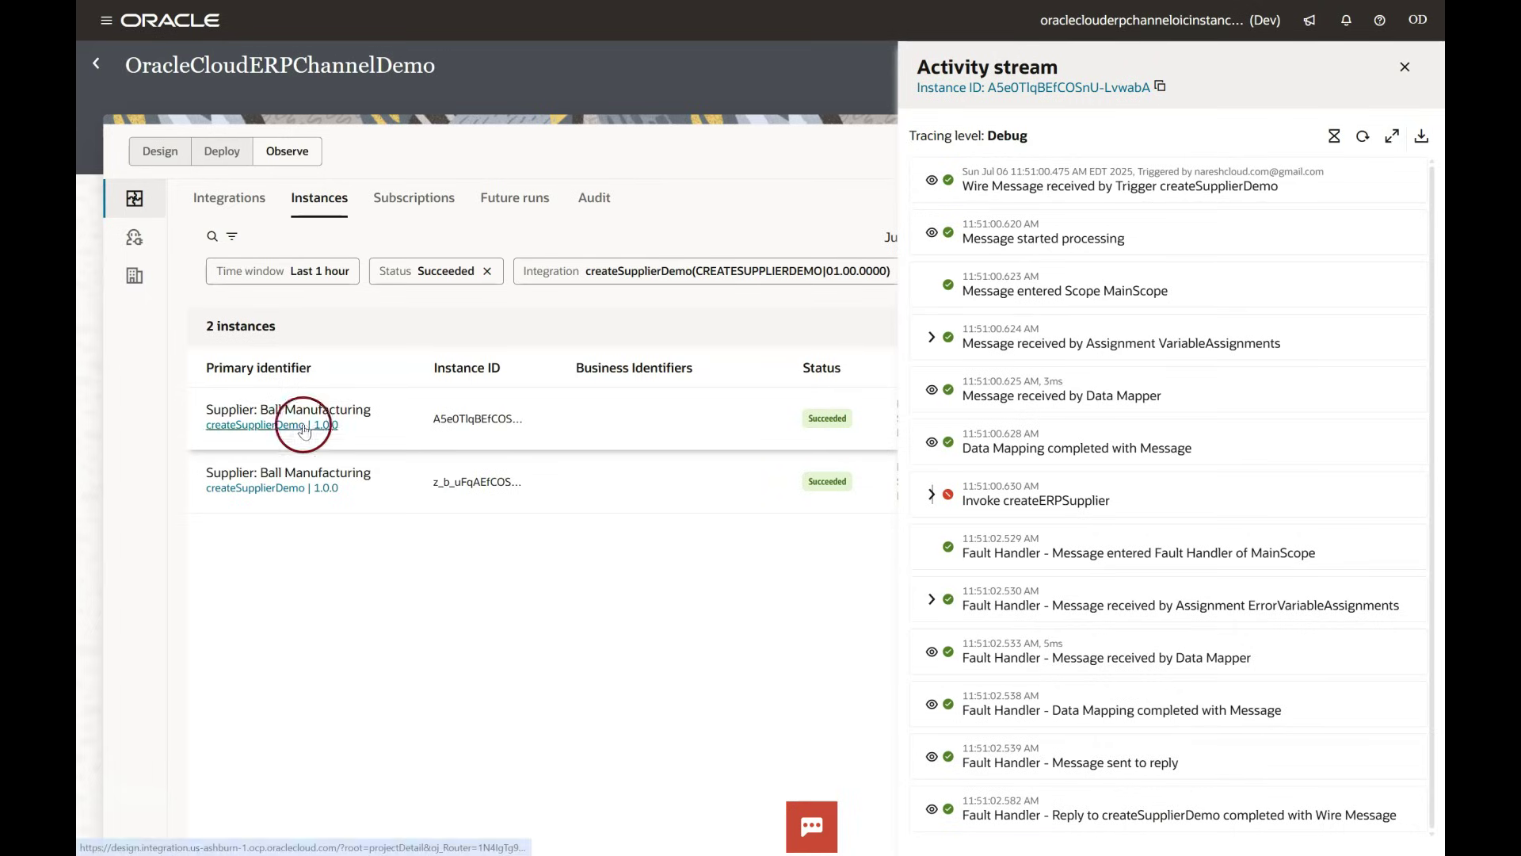
Create a deployment named CreateSupplierIntegrationPackage for the OracleCloudERPChannelDemo project
left_click(221, 157)
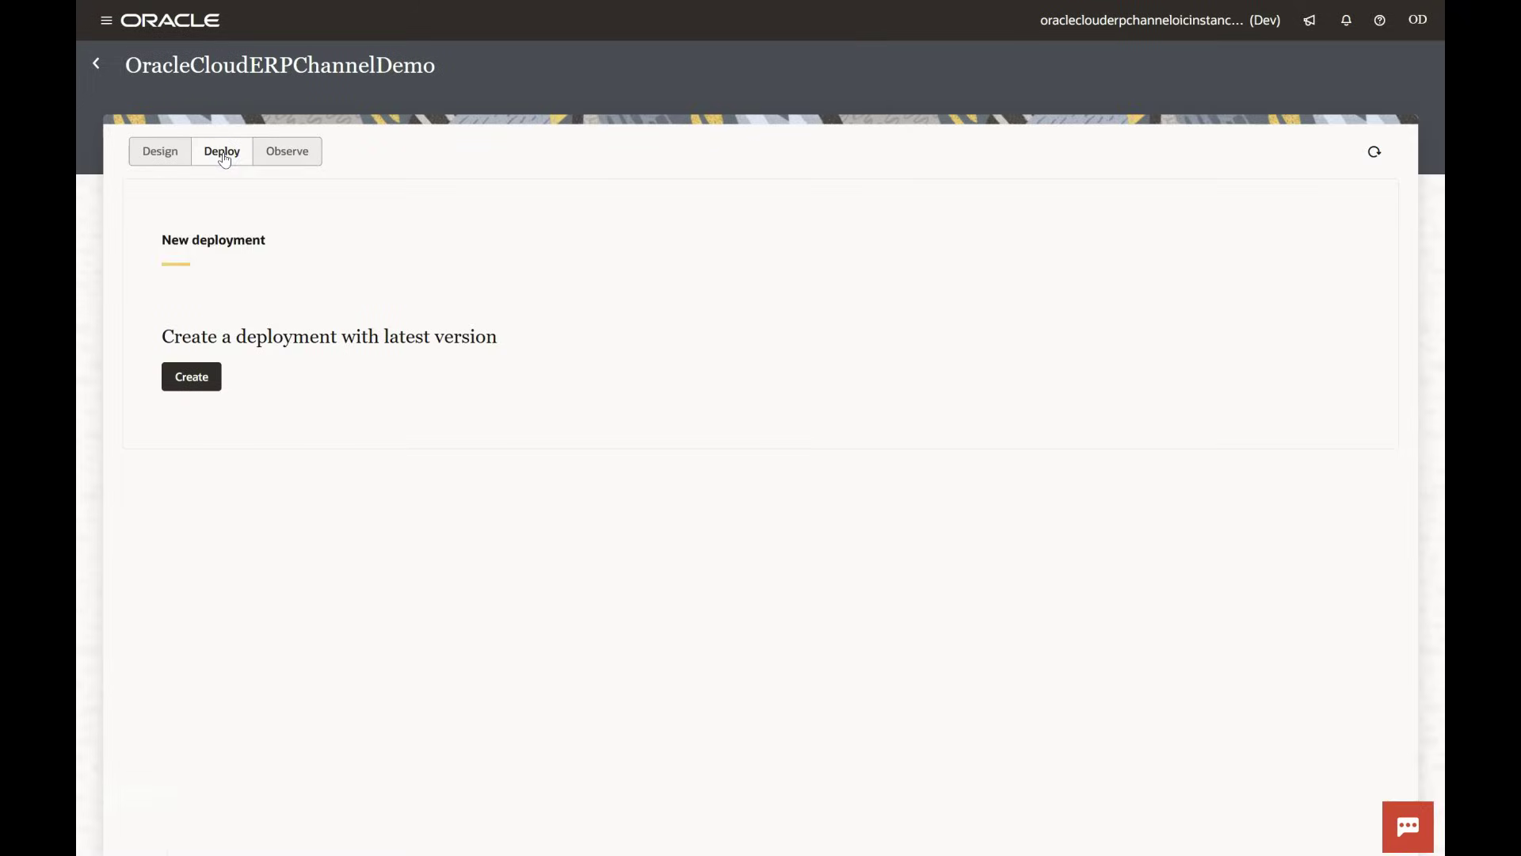
left_click(214, 376)
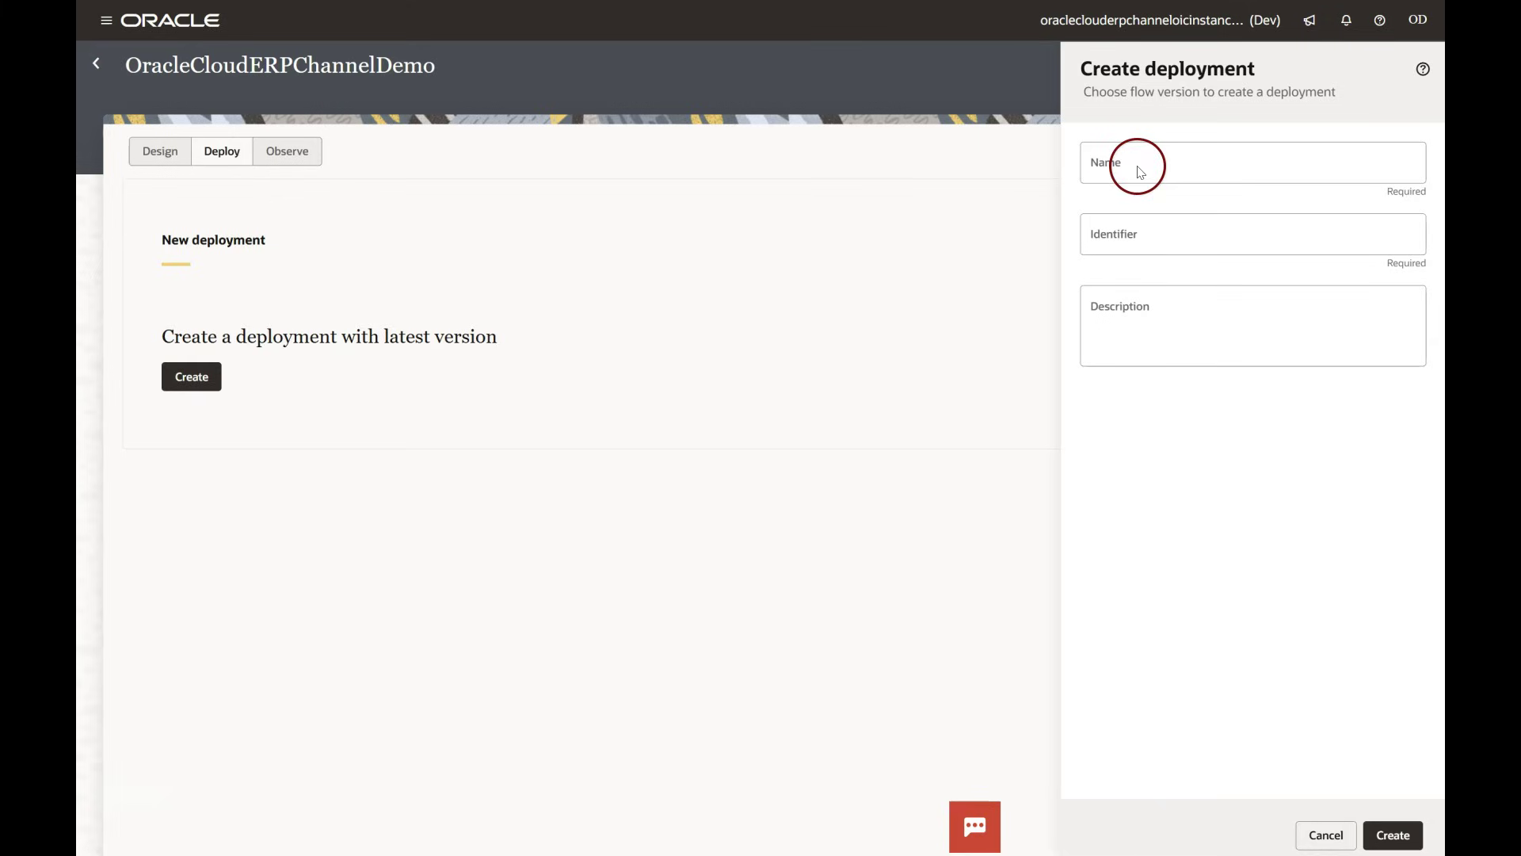
left_click(1122, 171)
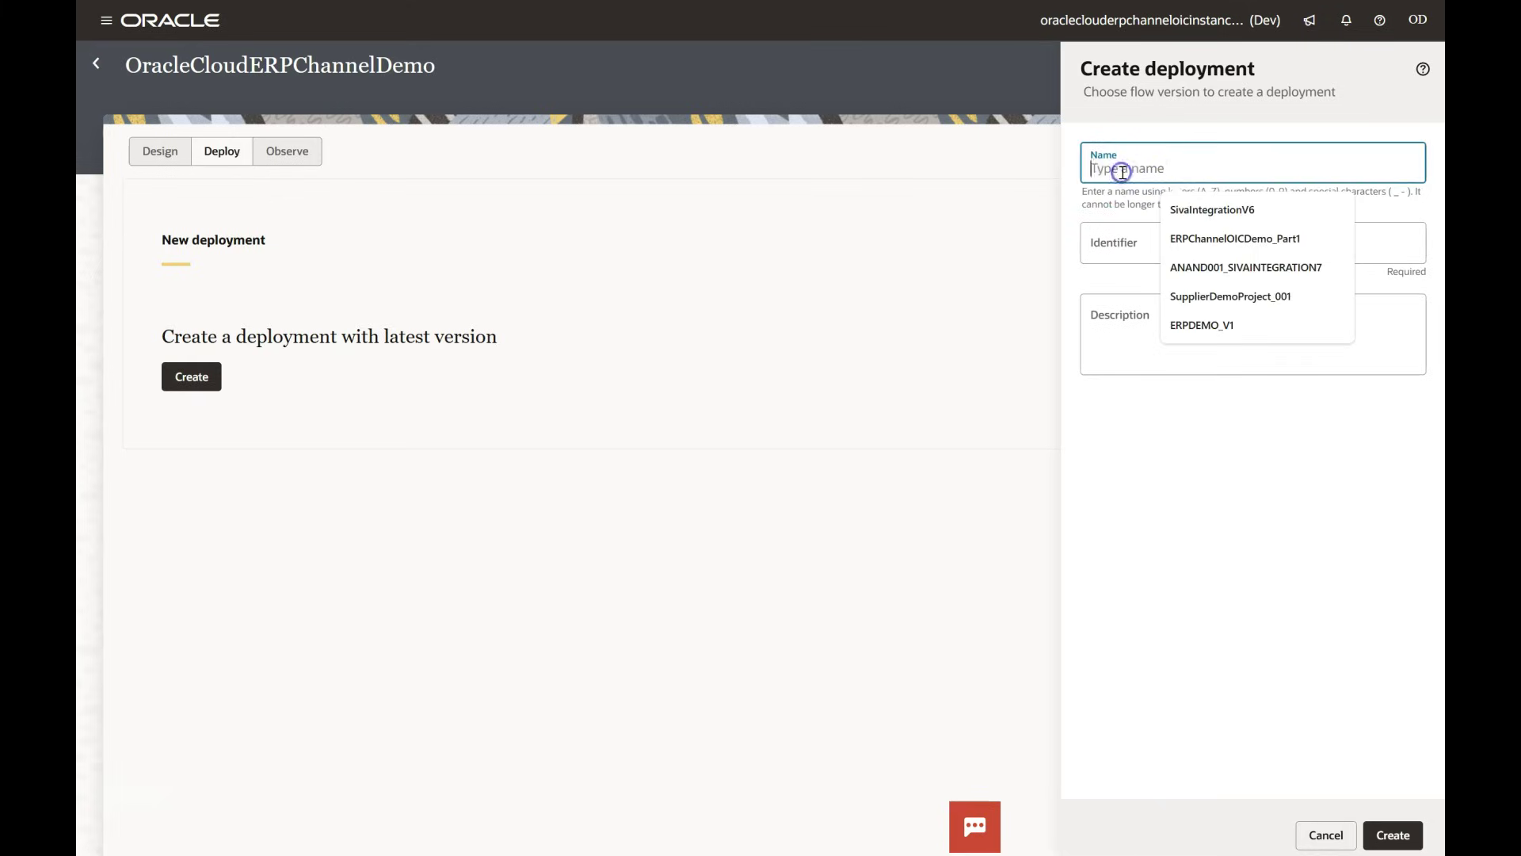
type("CreateSupplierpac")
key("BackSpace")
key("BackSpace")
key("BackSpace")
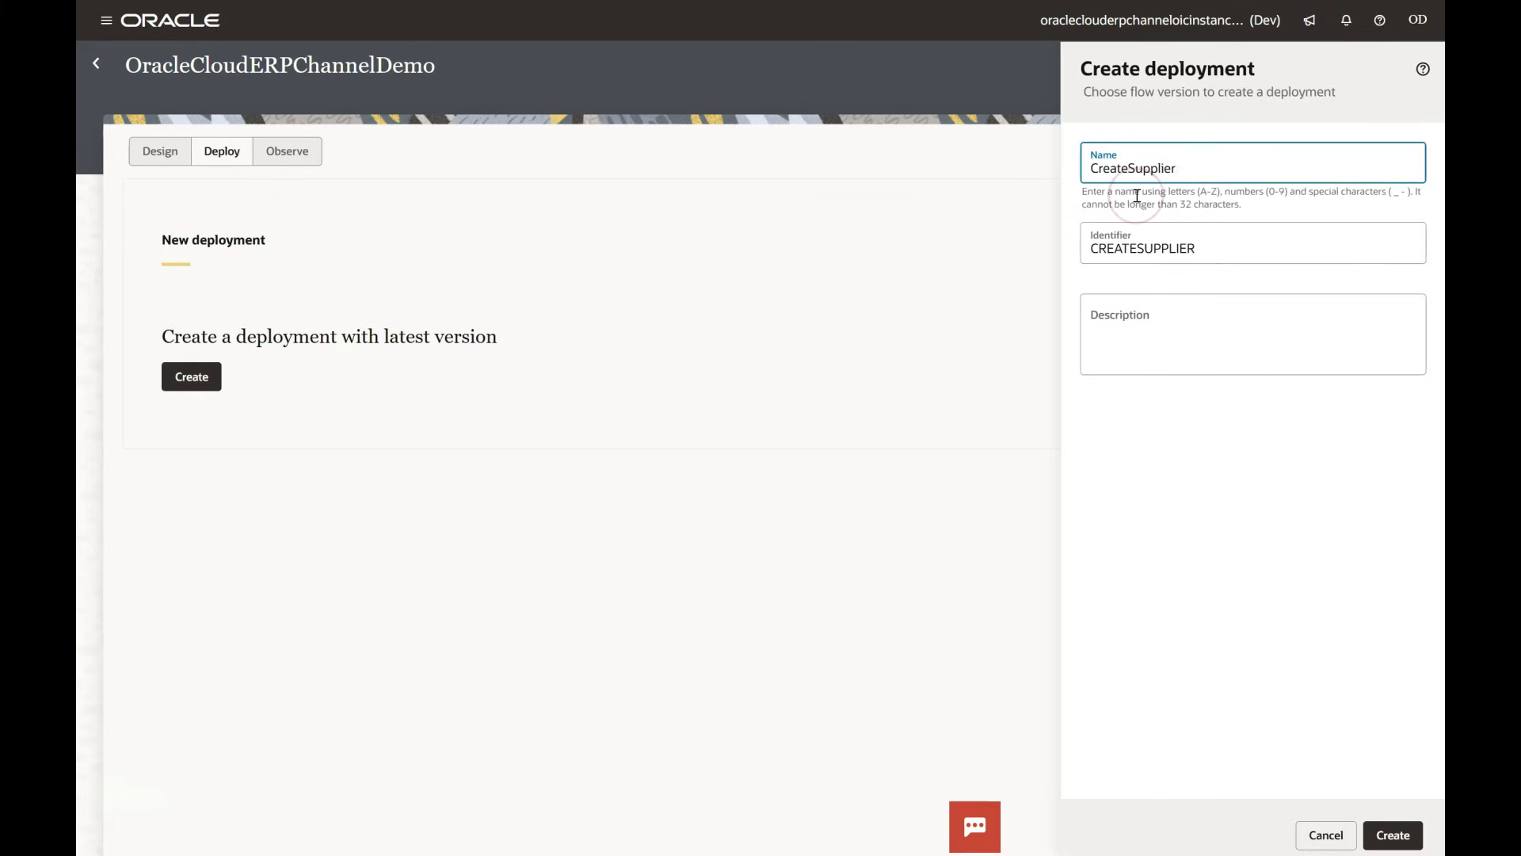
type("IntegrationPackage")
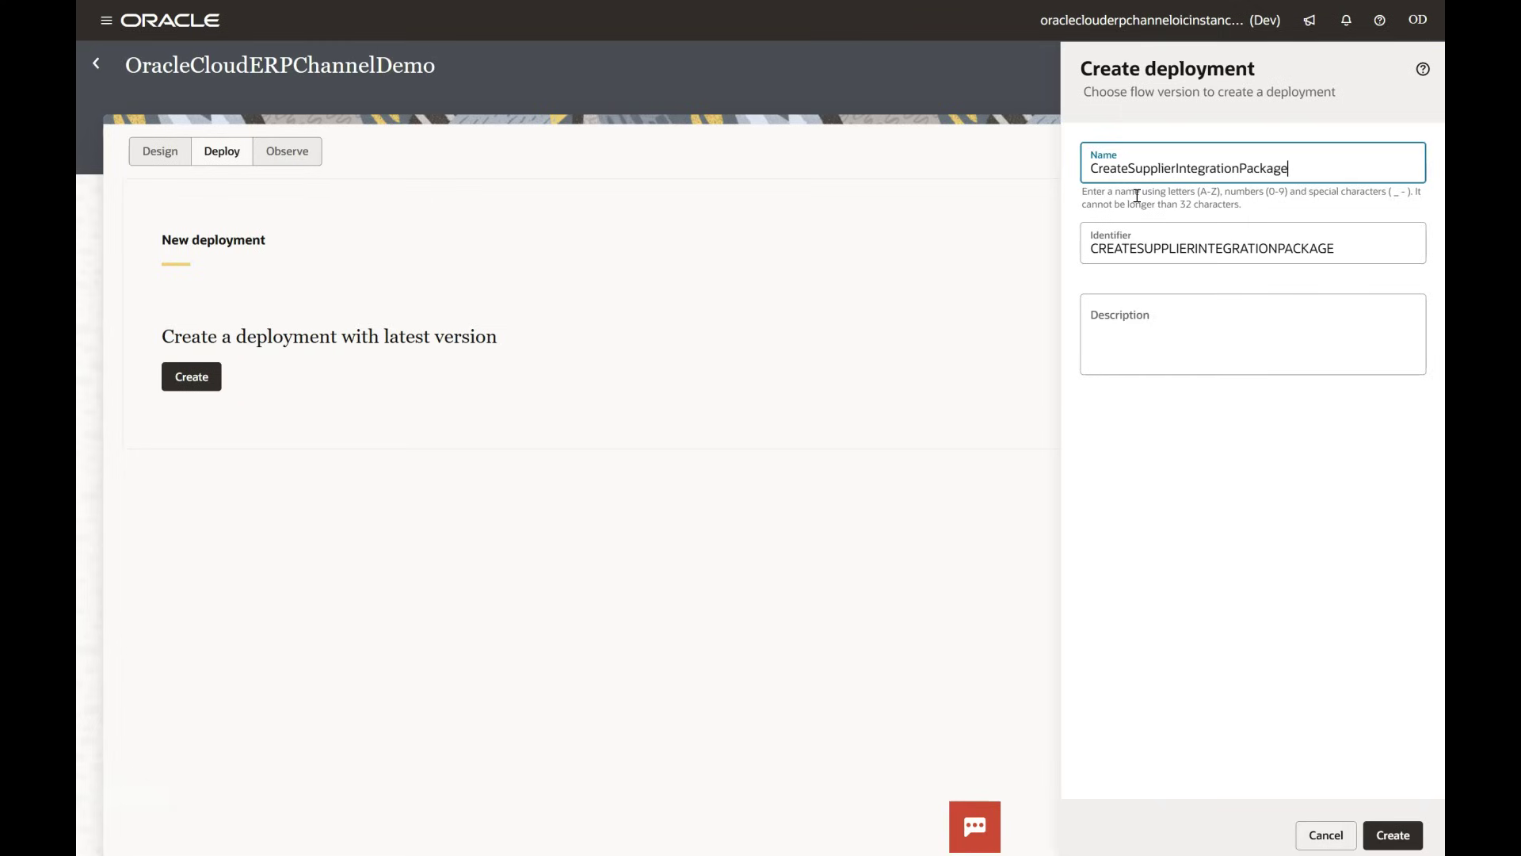
left_click(1396, 835)
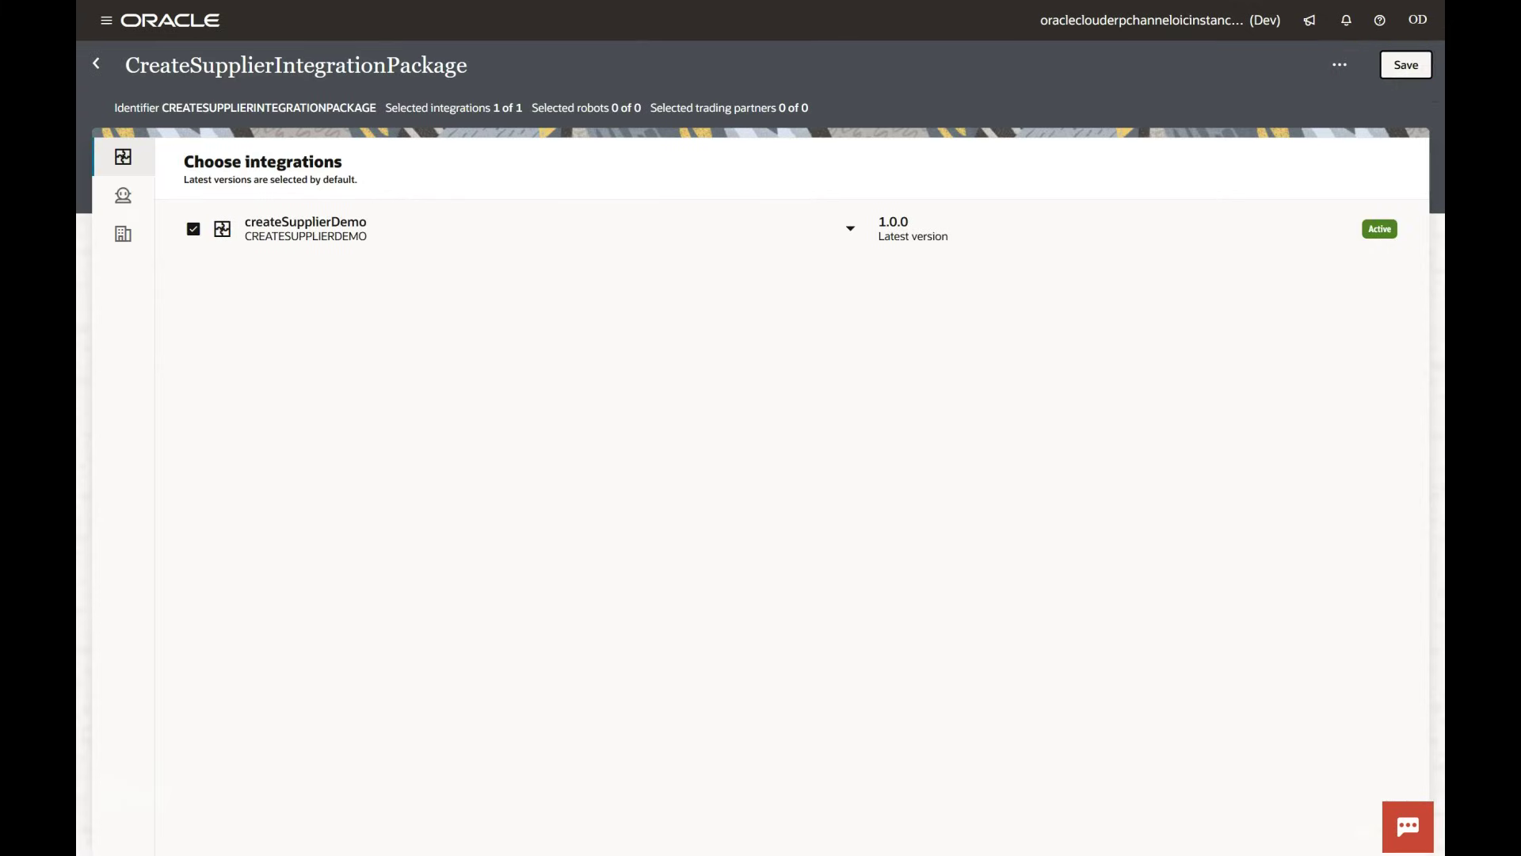
Export the saved CreateSupplierIntegrationPackage deployment as Developed and exit full screen to check the downloaded file
left_click(1341, 63)
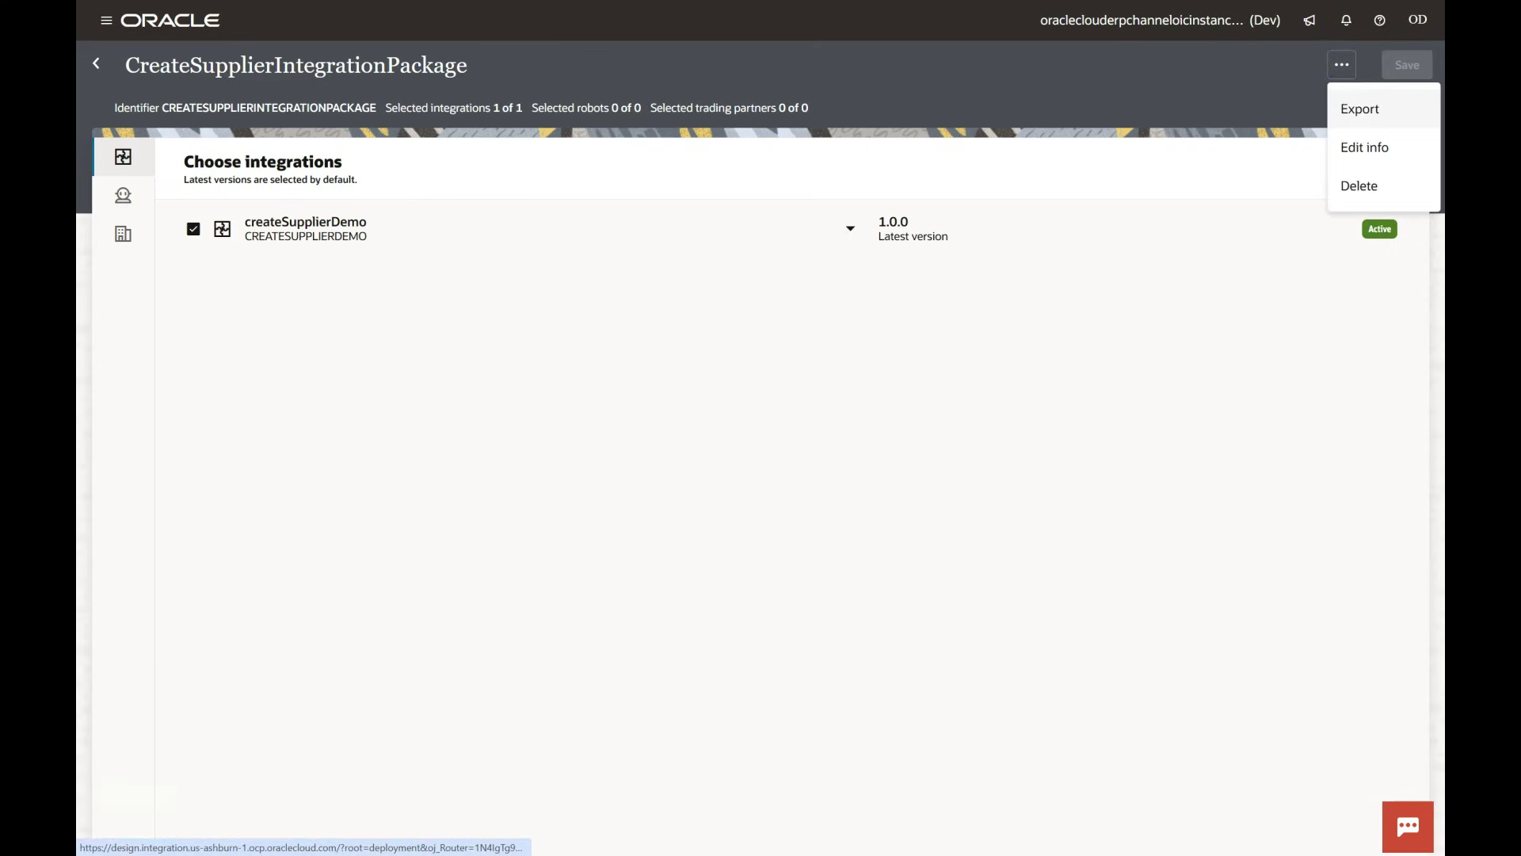
left_click(1351, 108)
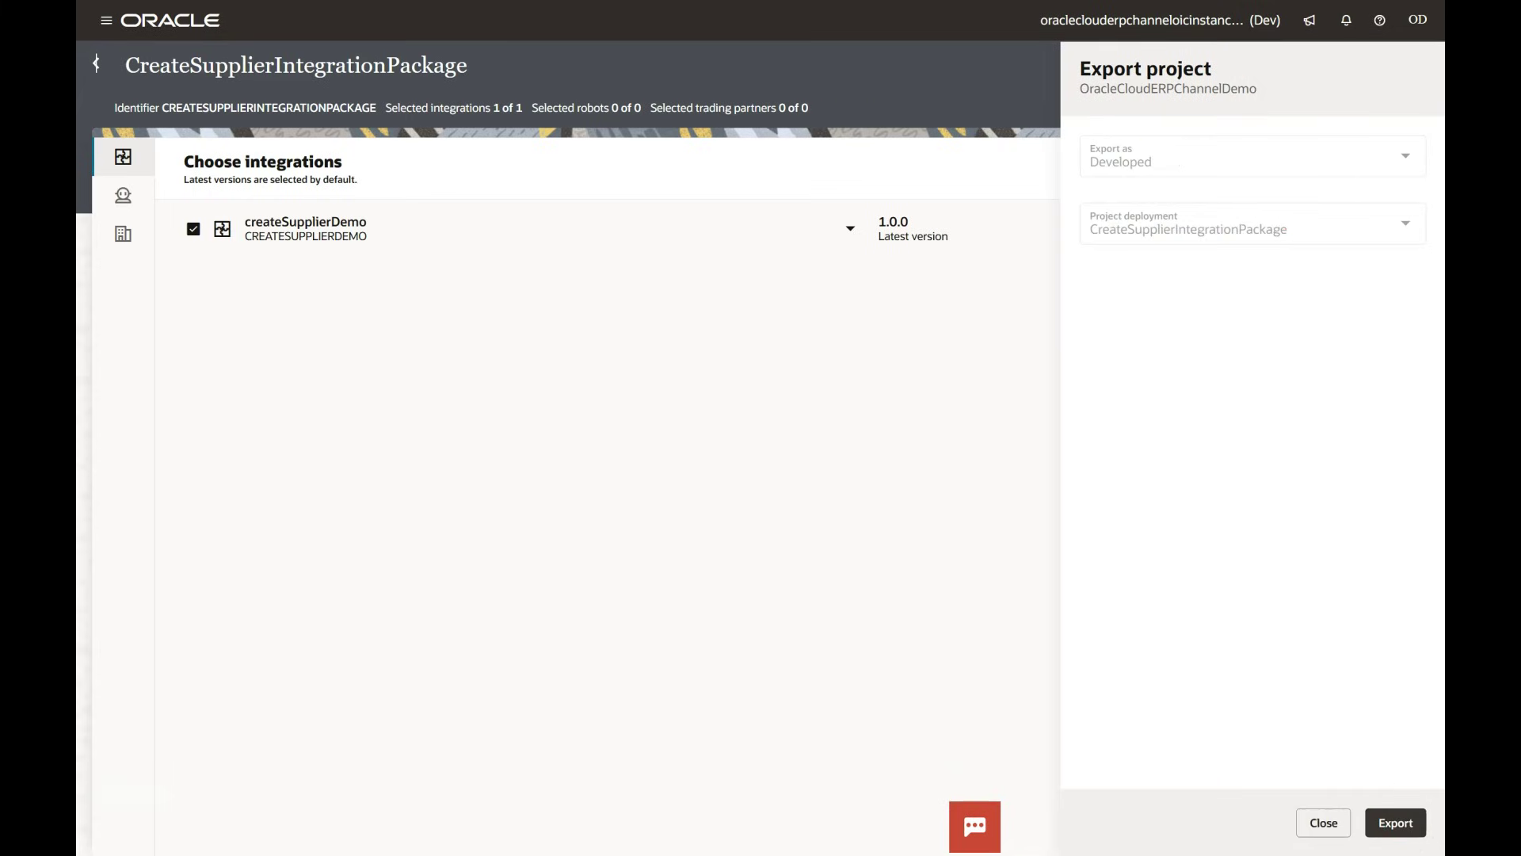
left_click(1402, 824)
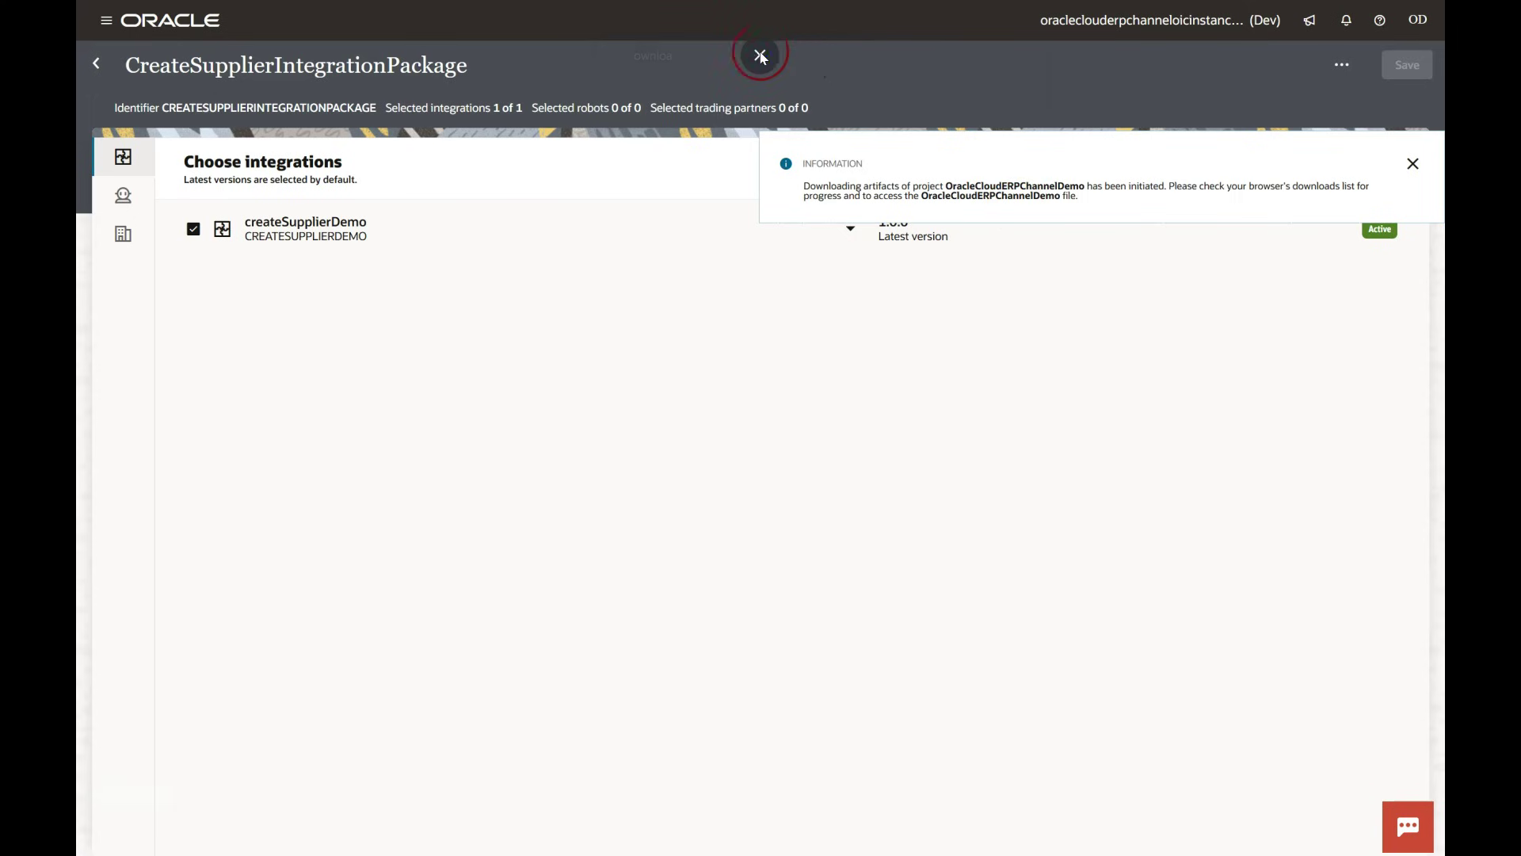
left_click(760, 50)
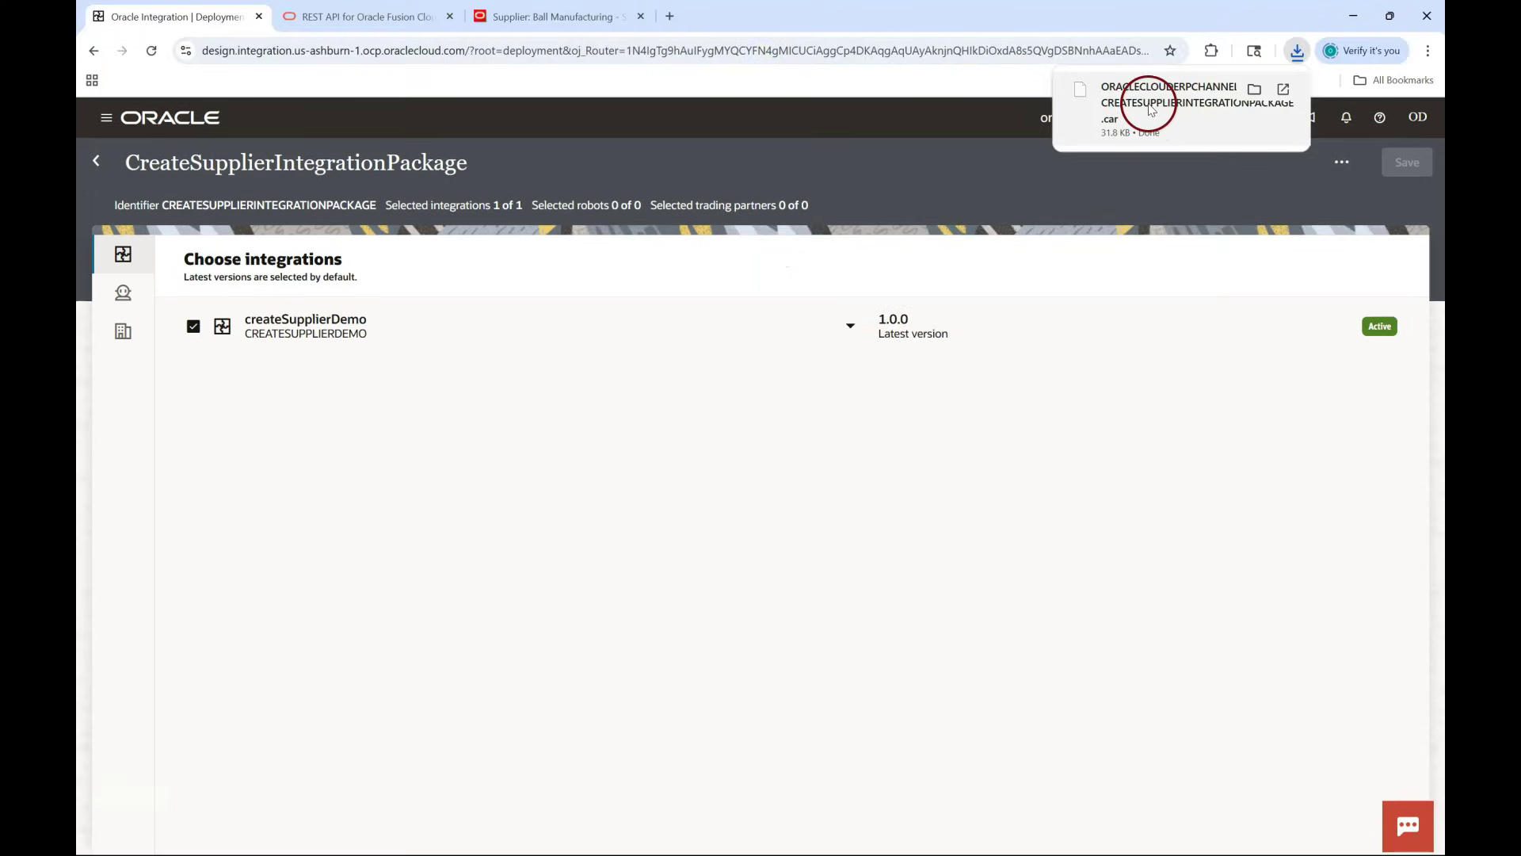